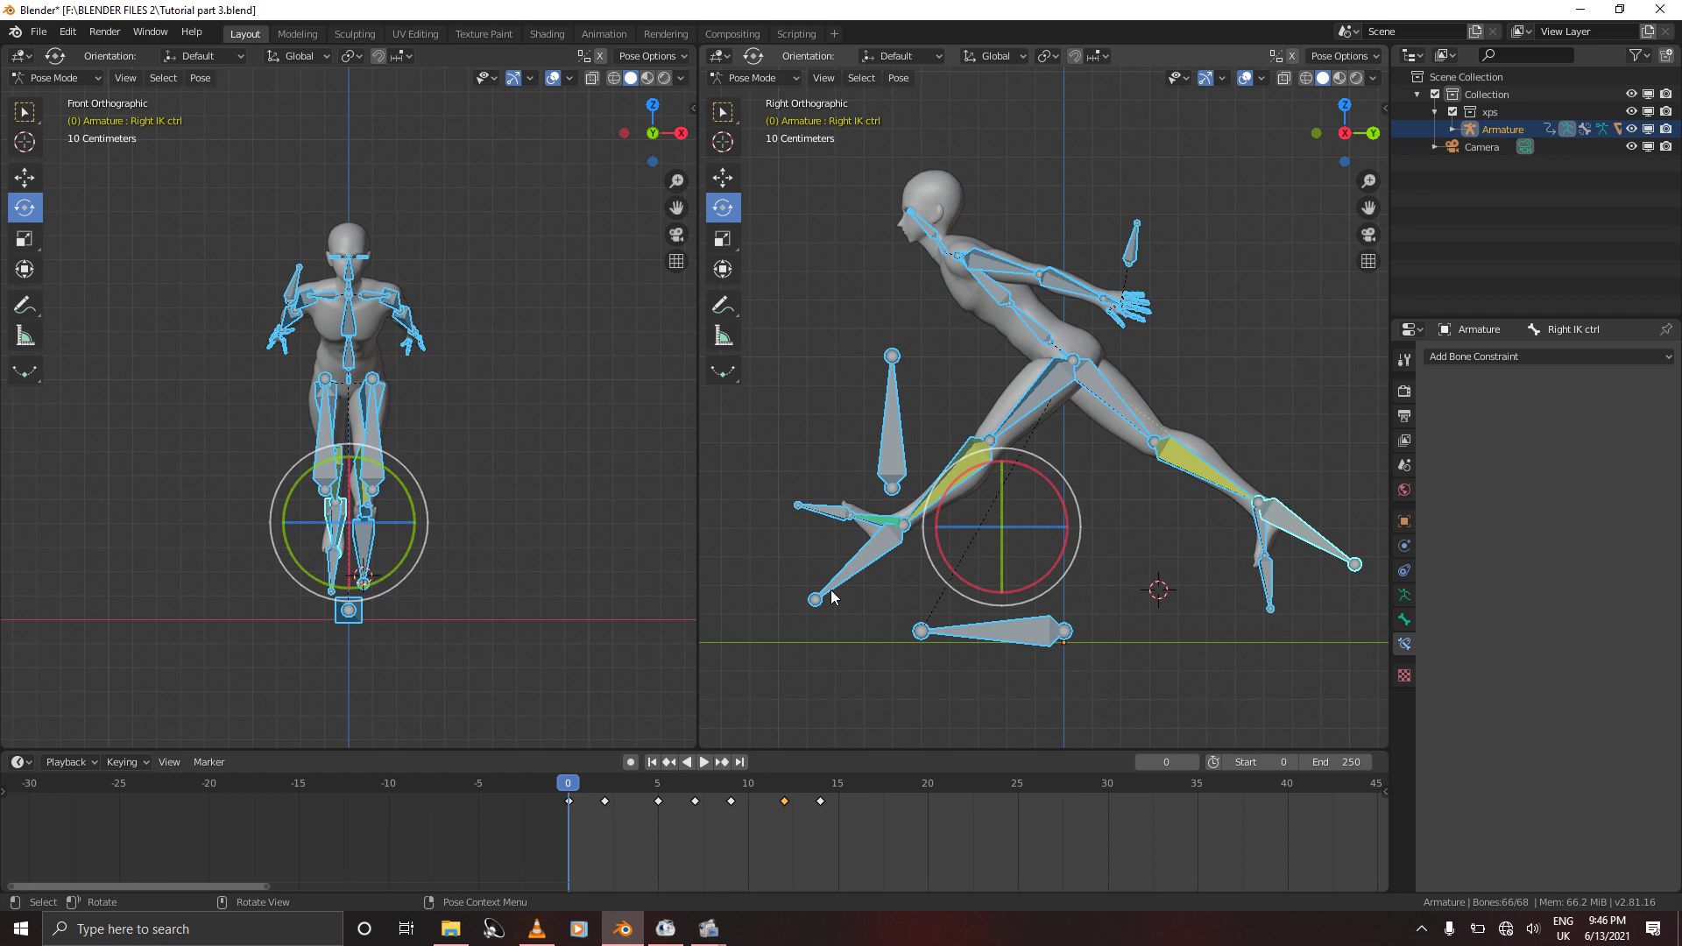
At frame 1, move the Left IK Ctrl bone down by about 0.02 m in the side view
{"action": "key", "text": "Right"}
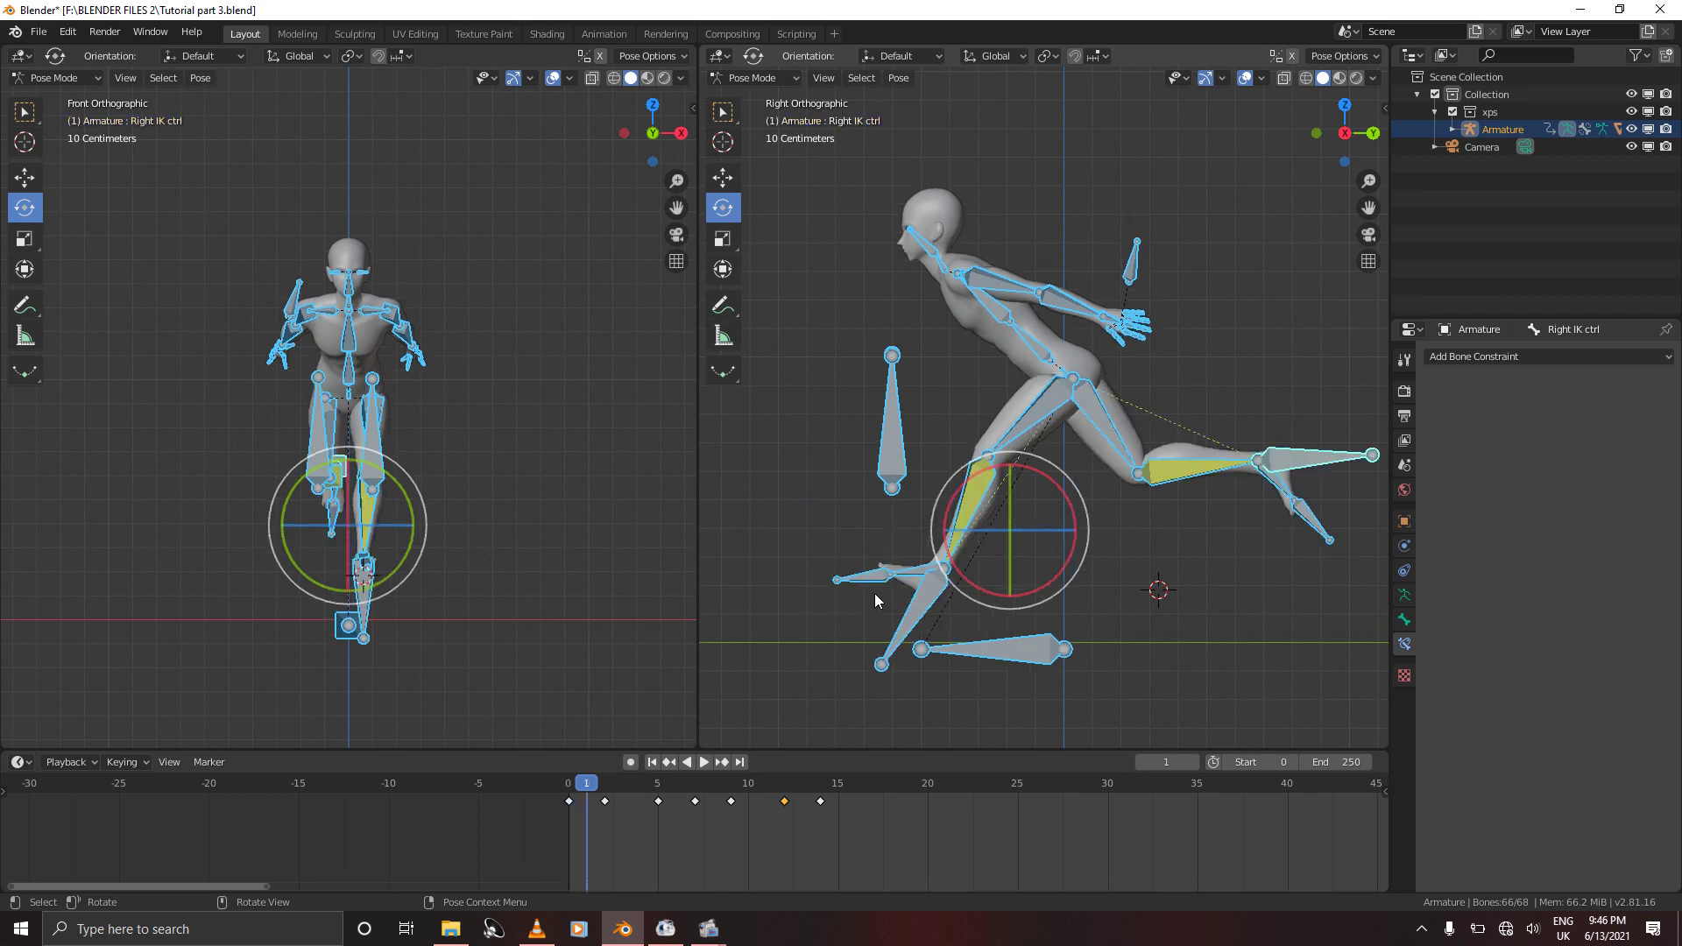
{"action": "left_click", "coordinate": [911, 632]}
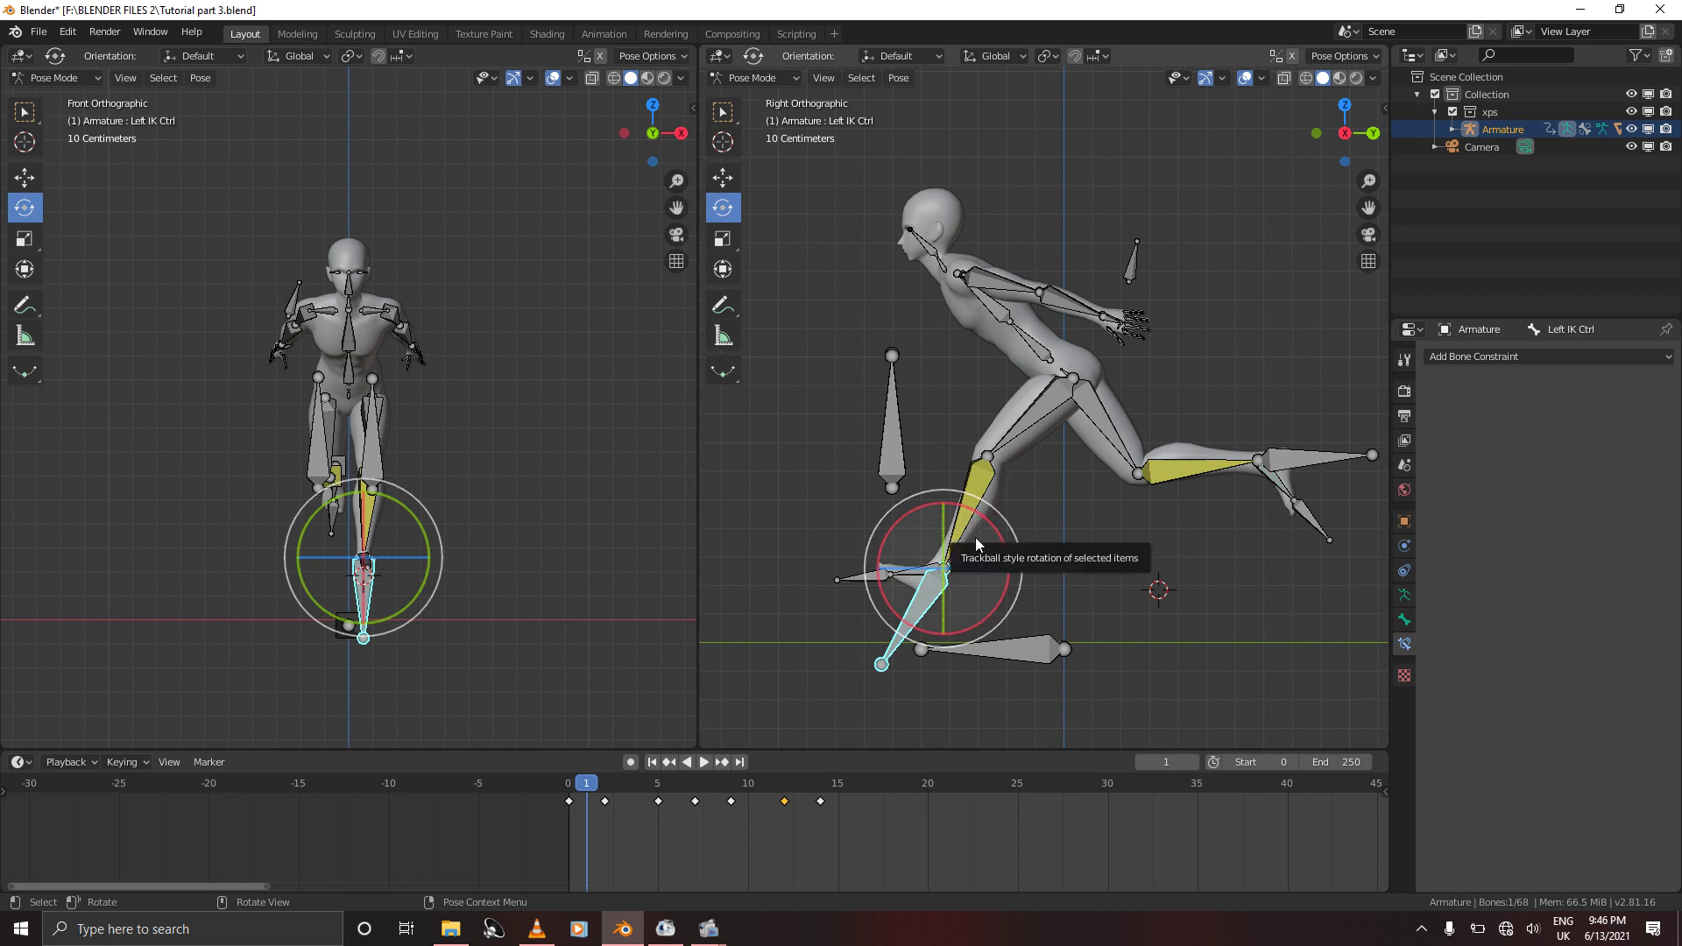
{"action": "key", "text": "g"}
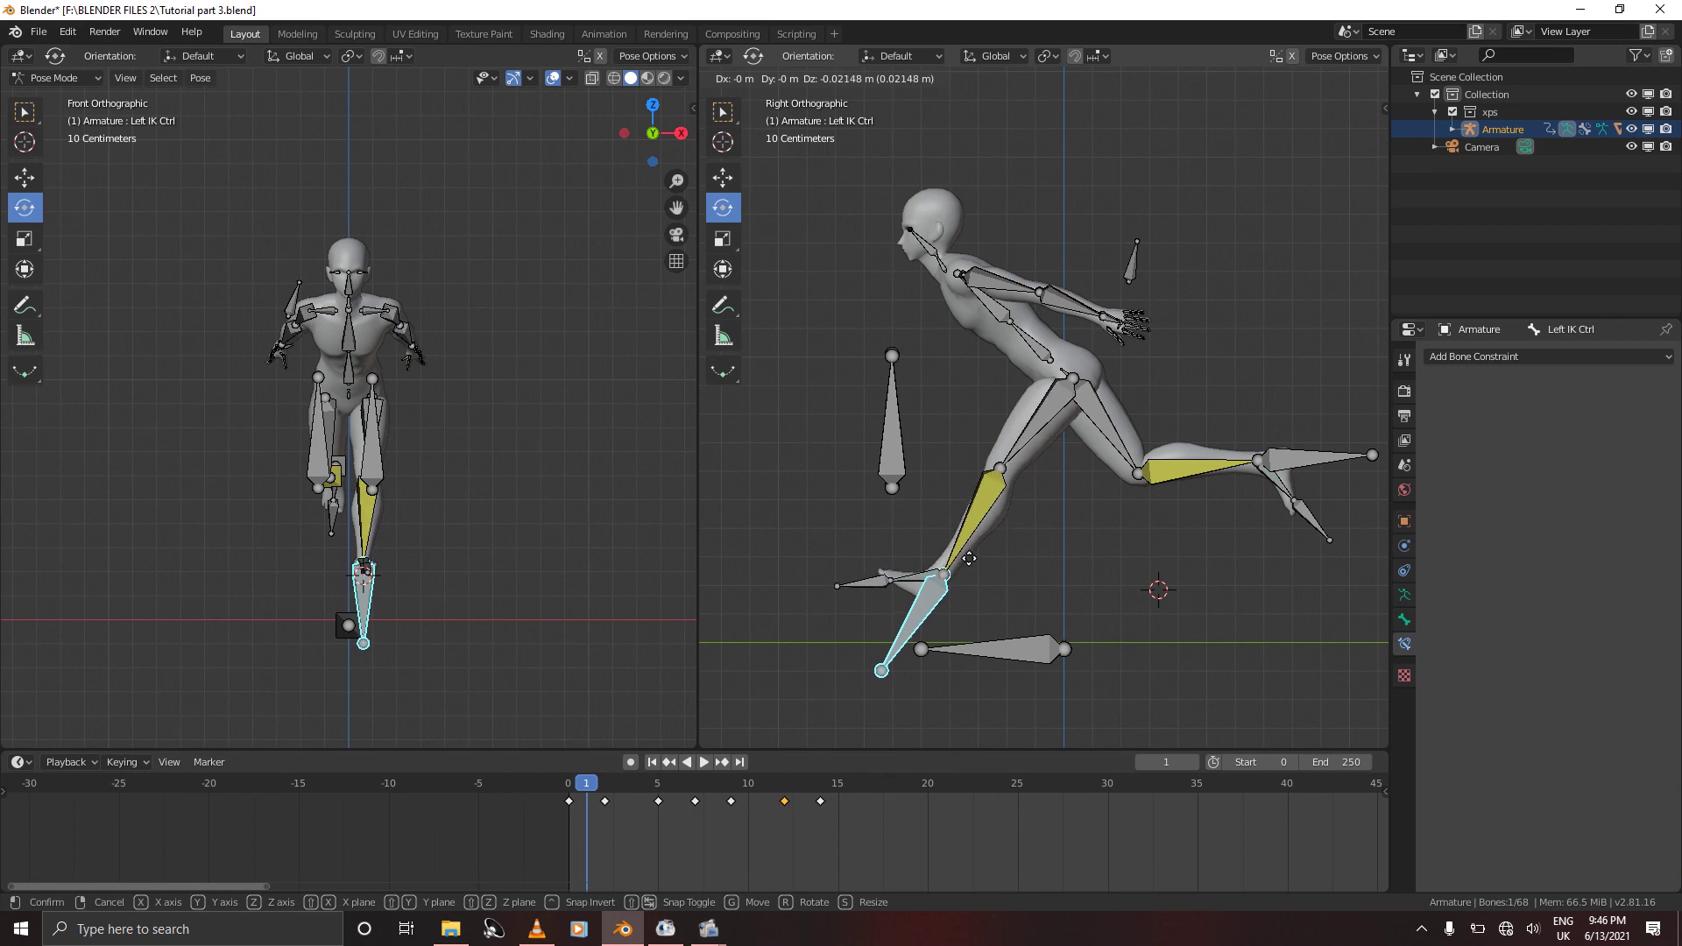
{"action": "left_click", "coordinate": [969, 558]}
Select all bones of the armature and insert a LocRotScale keyframe at frame 1
{"action": "key", "text": "a"}
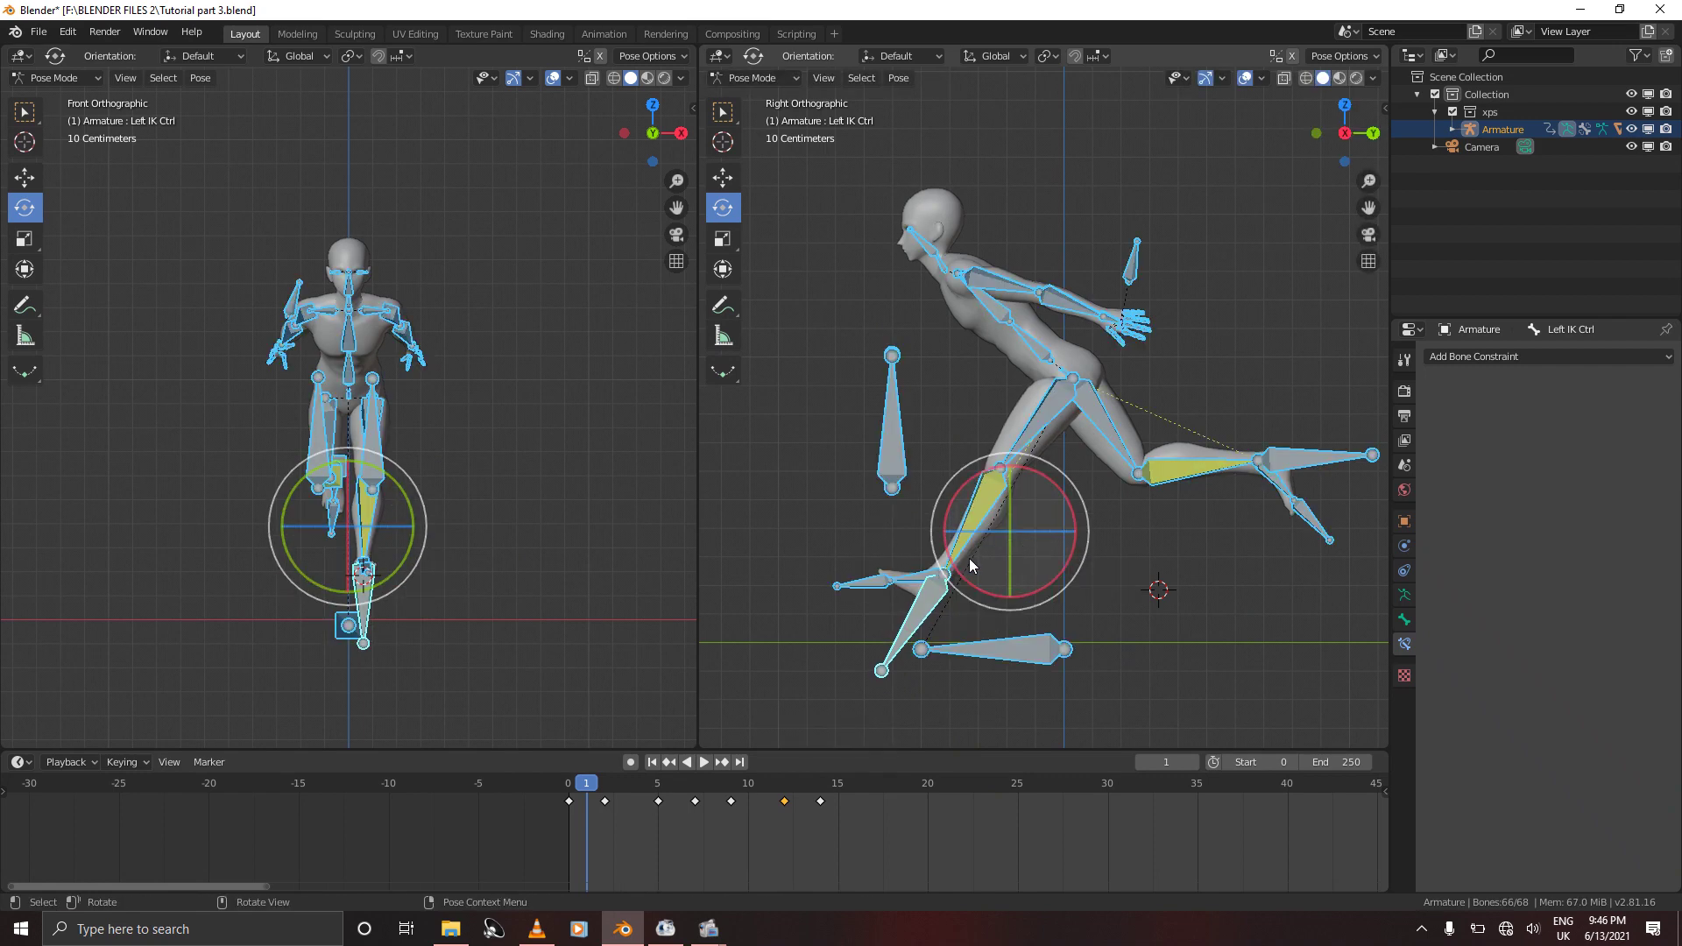
{"action": "key", "text": "i"}
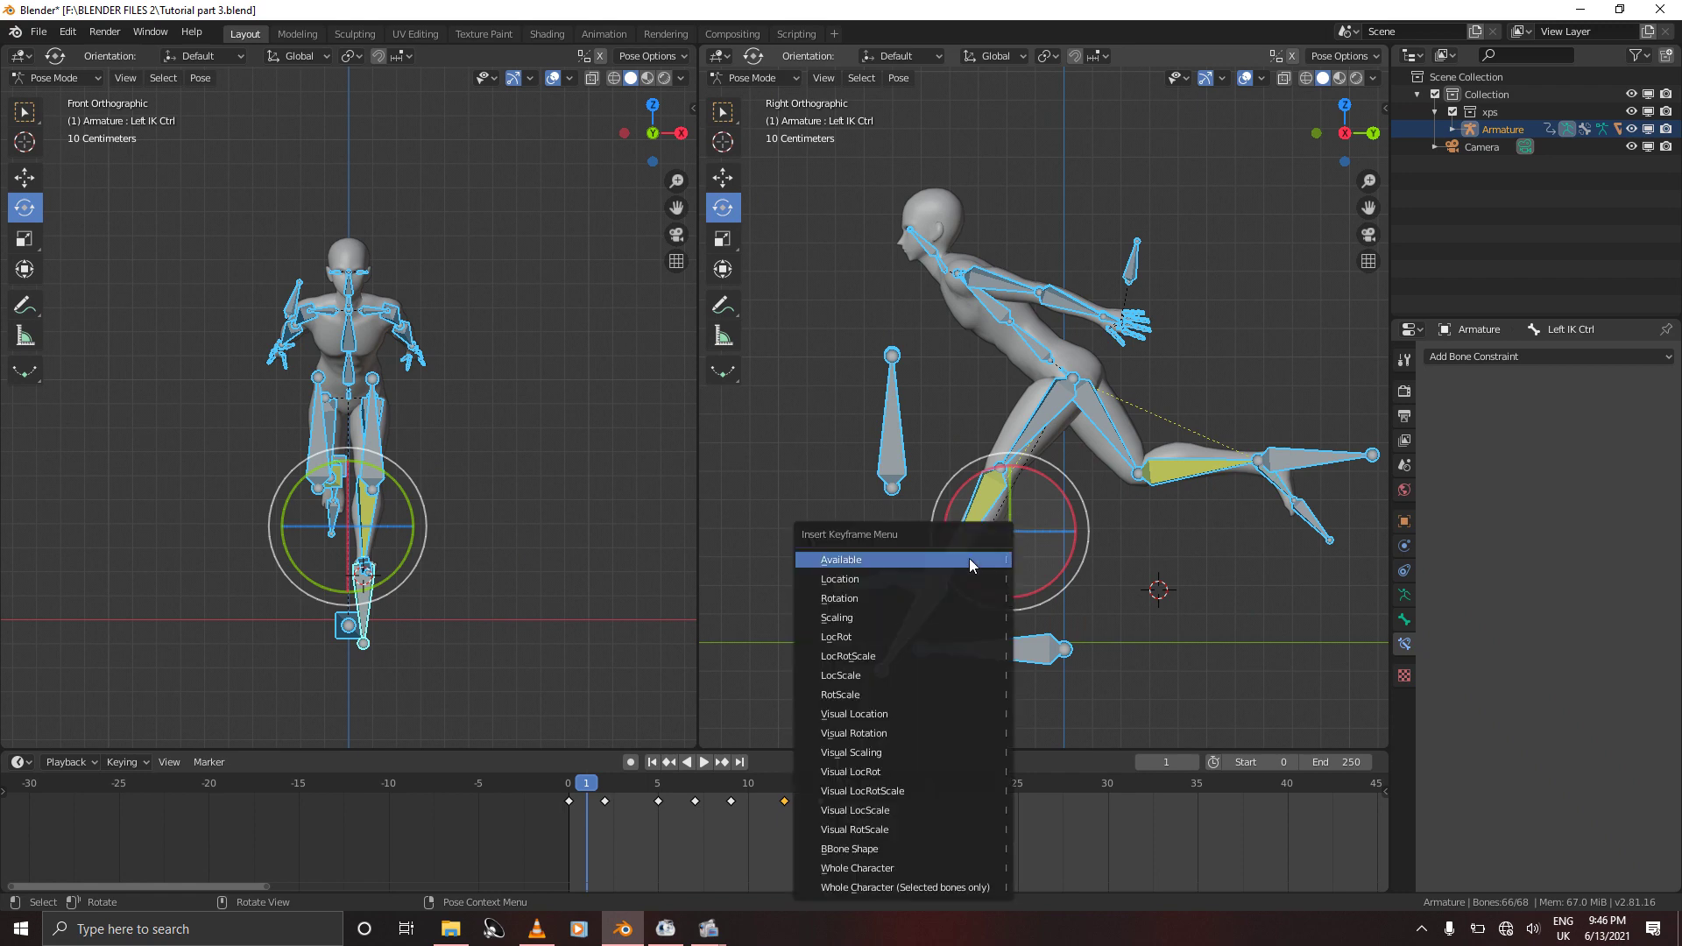
{"action": "left_click", "coordinate": [880, 655]}
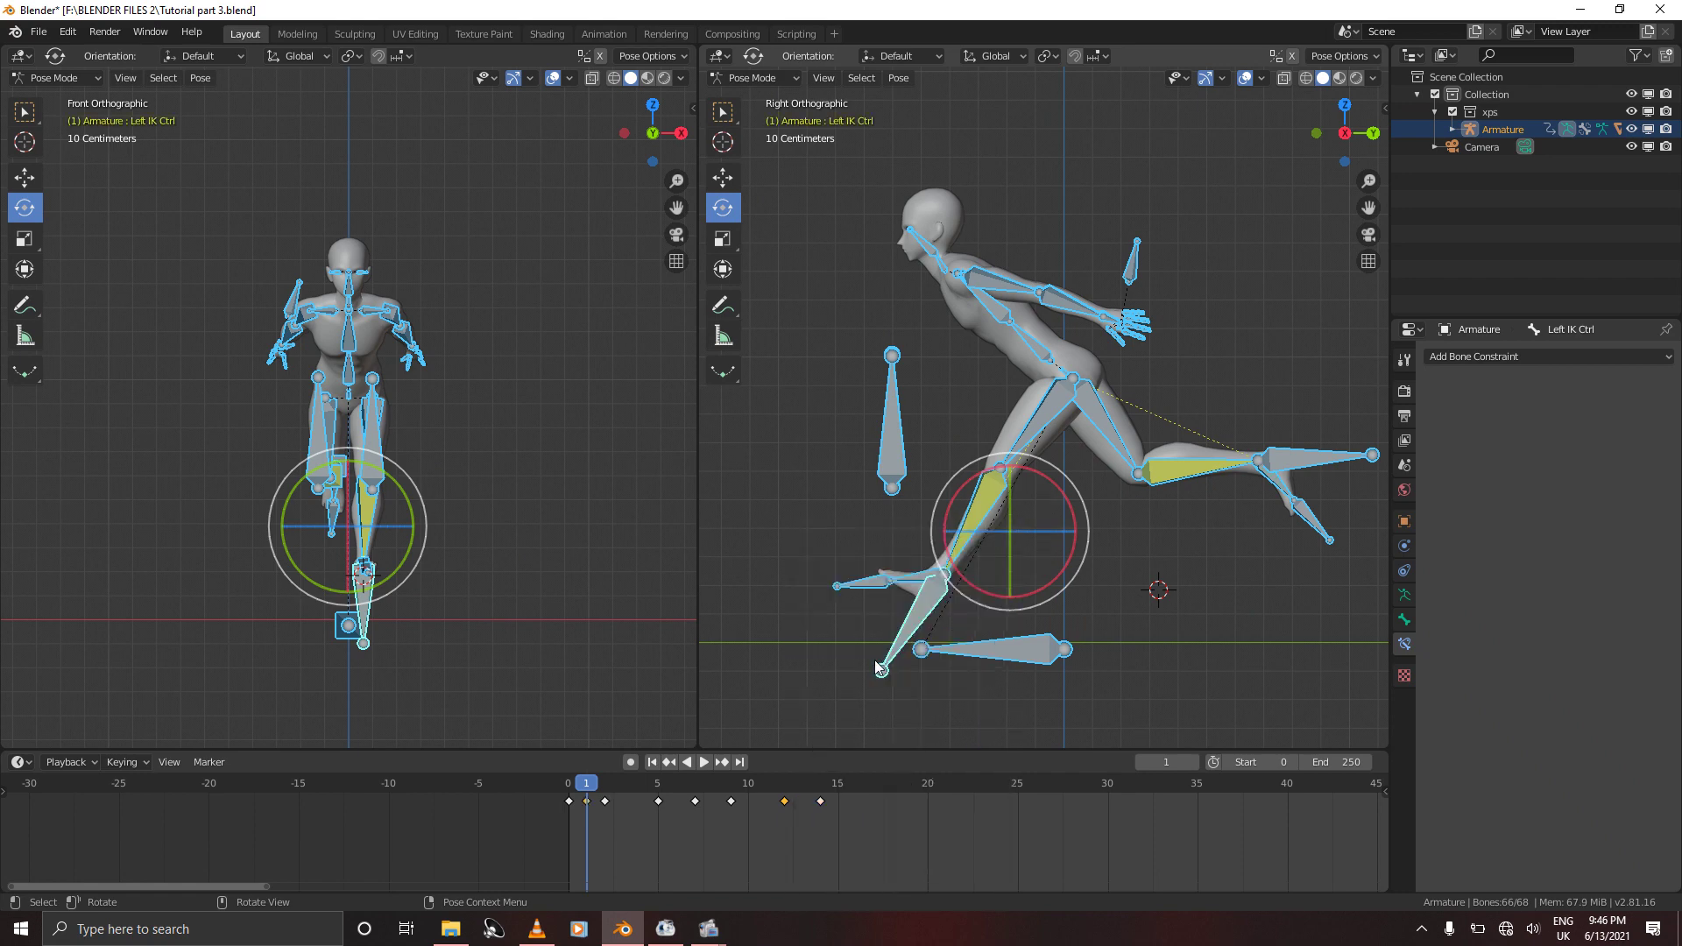
Turn on auto keying and set the active keying set to LocRotScale
{"action": "left_click", "coordinate": [629, 762]}
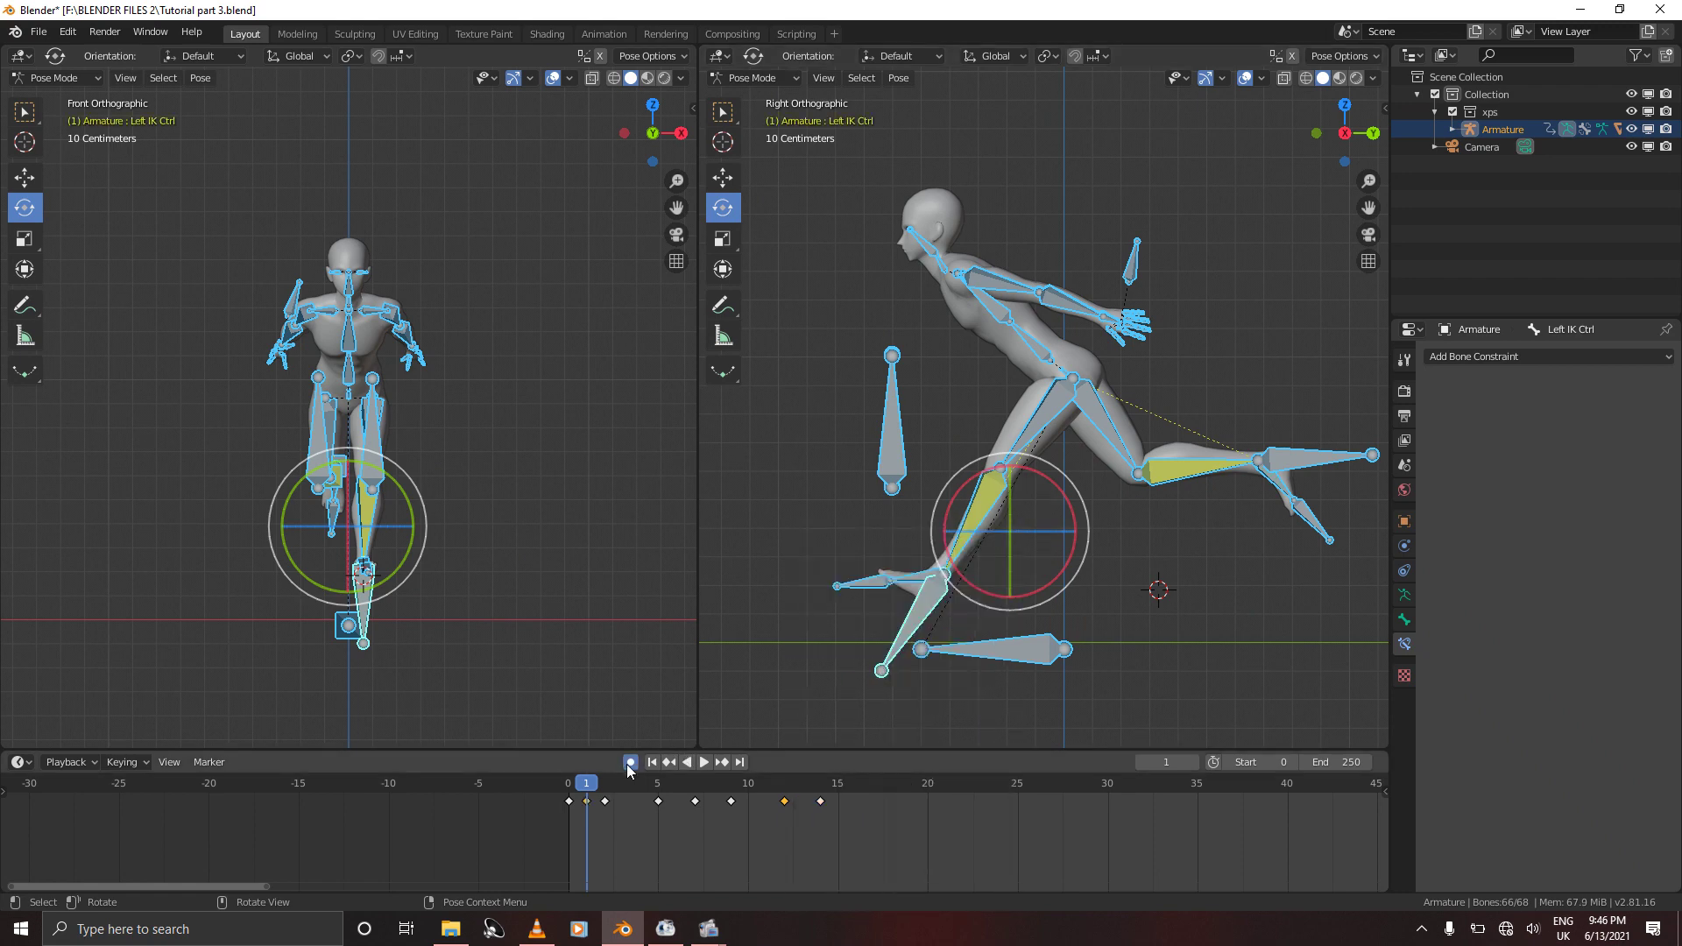
{"action": "left_click", "coordinate": [125, 761]}
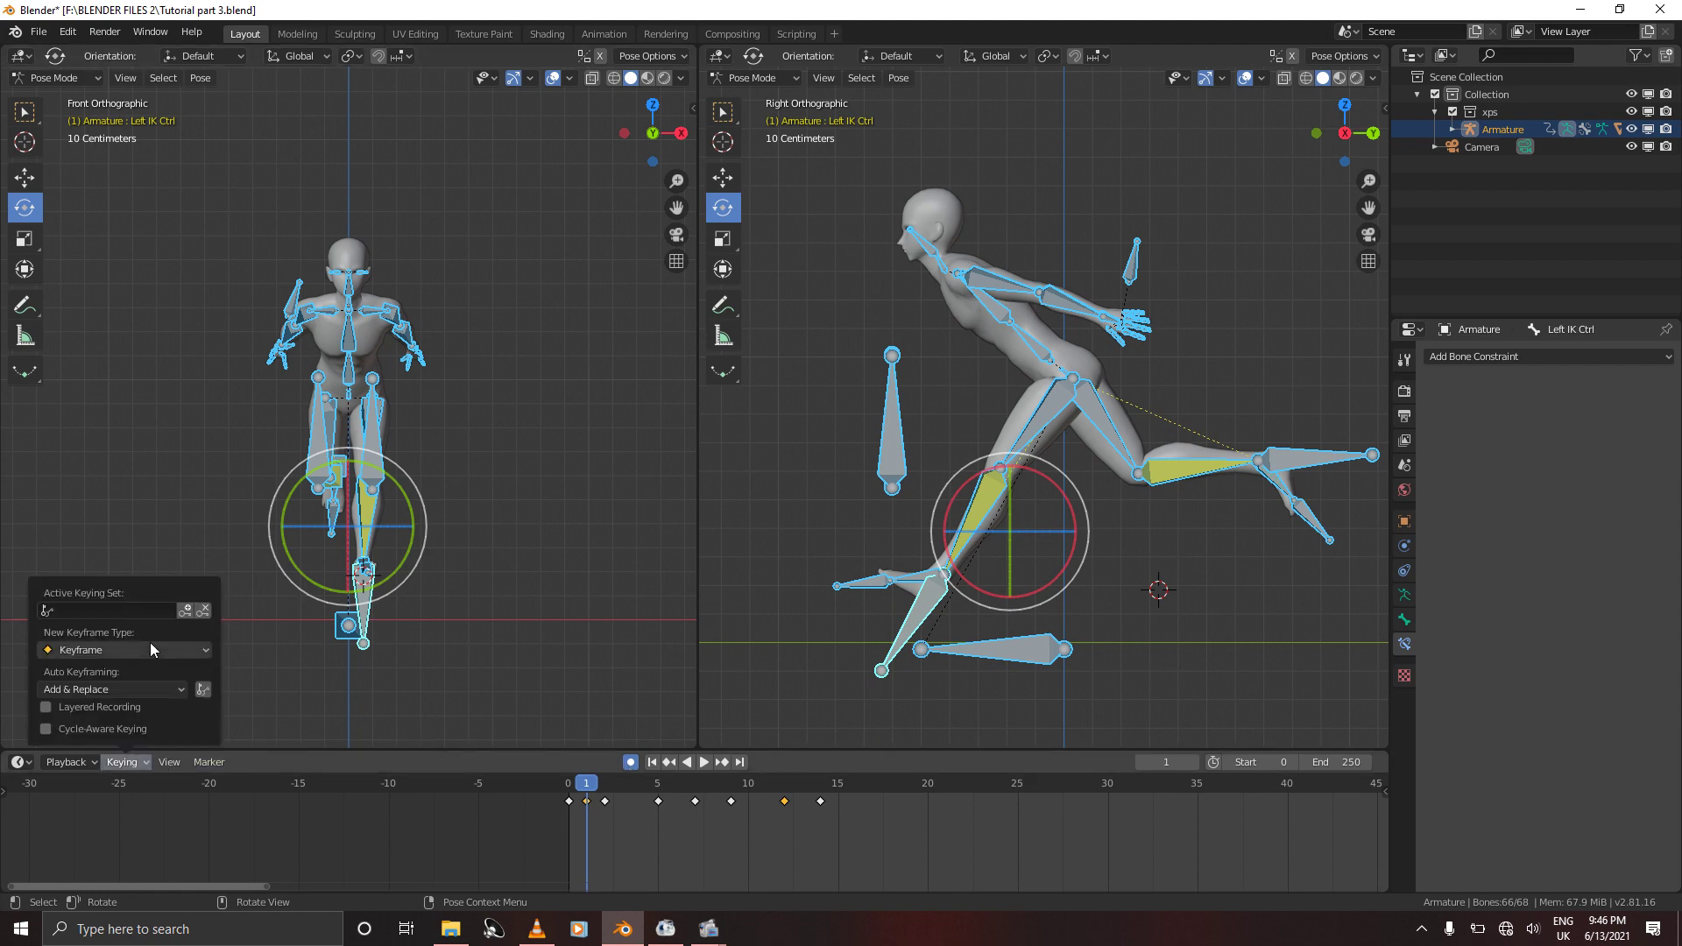
{"action": "left_click", "coordinate": [110, 609]}
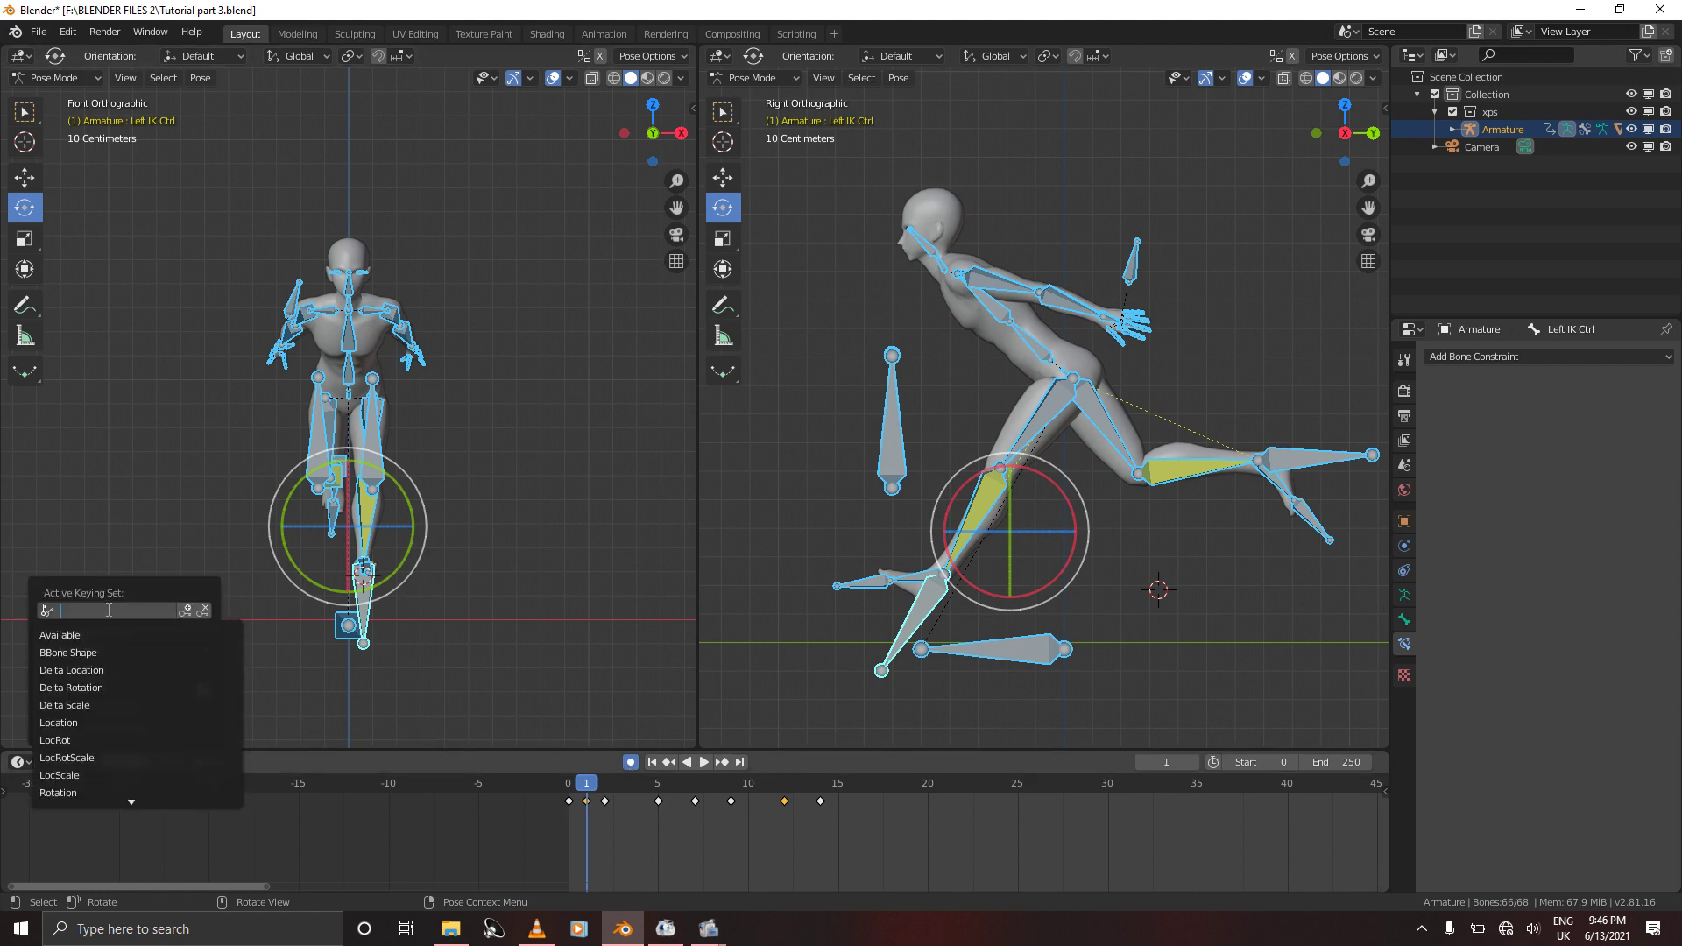
{"action": "left_click", "coordinate": [105, 757]}
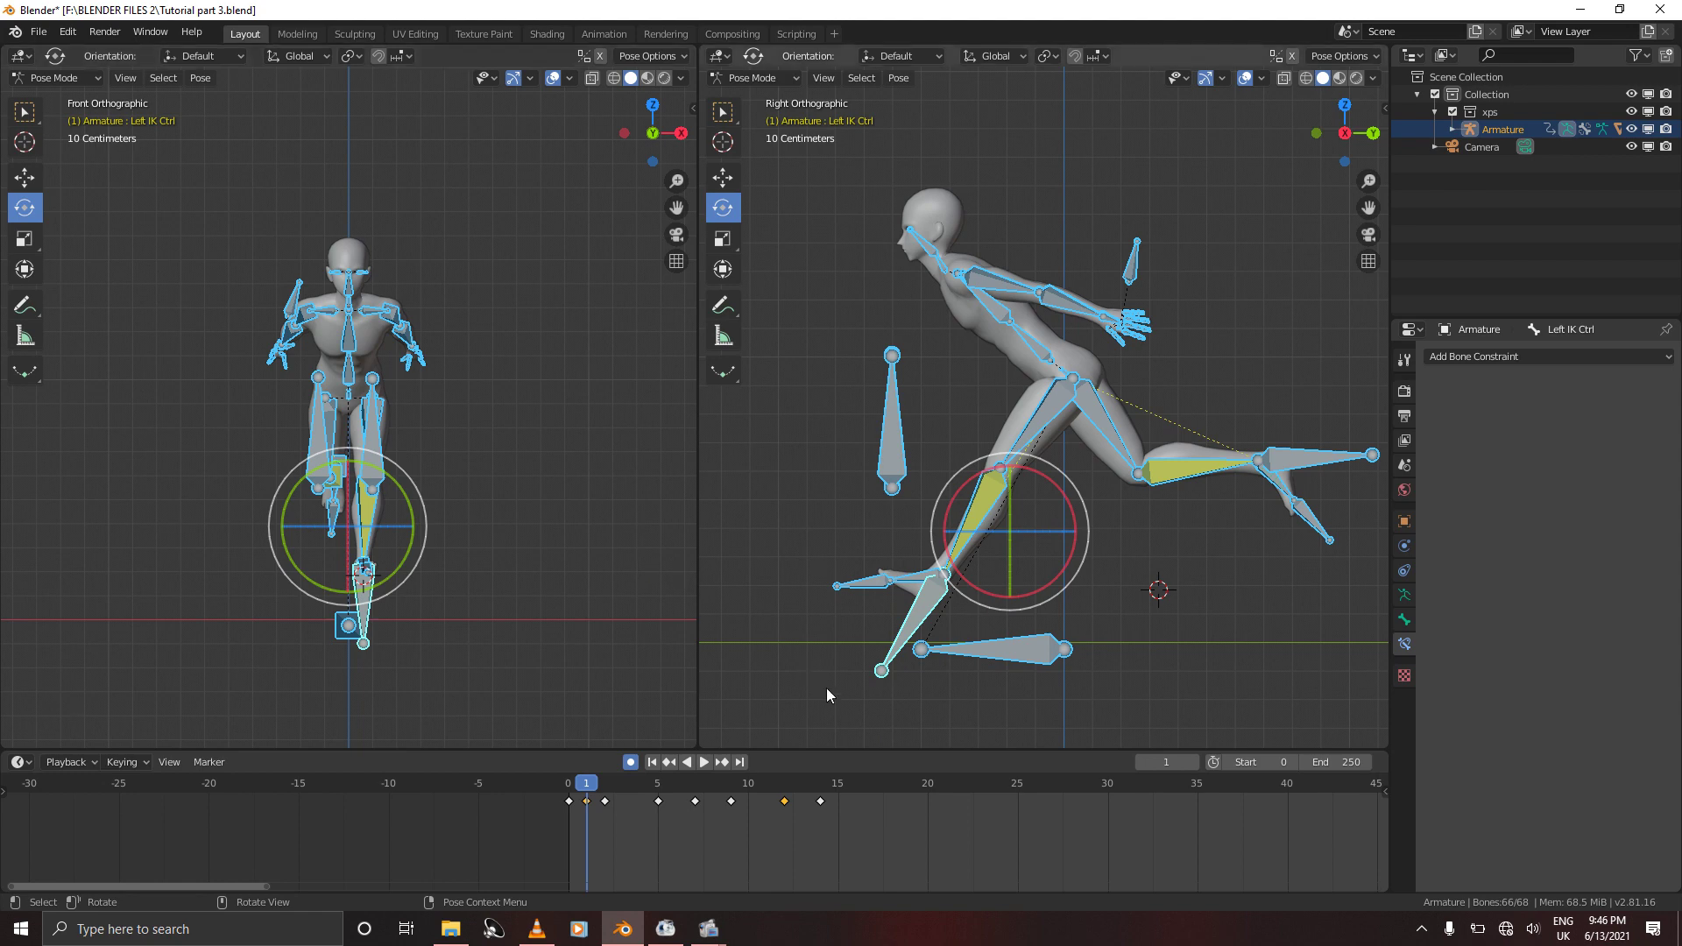
At frame 3, show the side view in wireframe and rotate the Left IK Ctrl bone by about 19° to level the foot
{"action": "key", "text": "Right"}
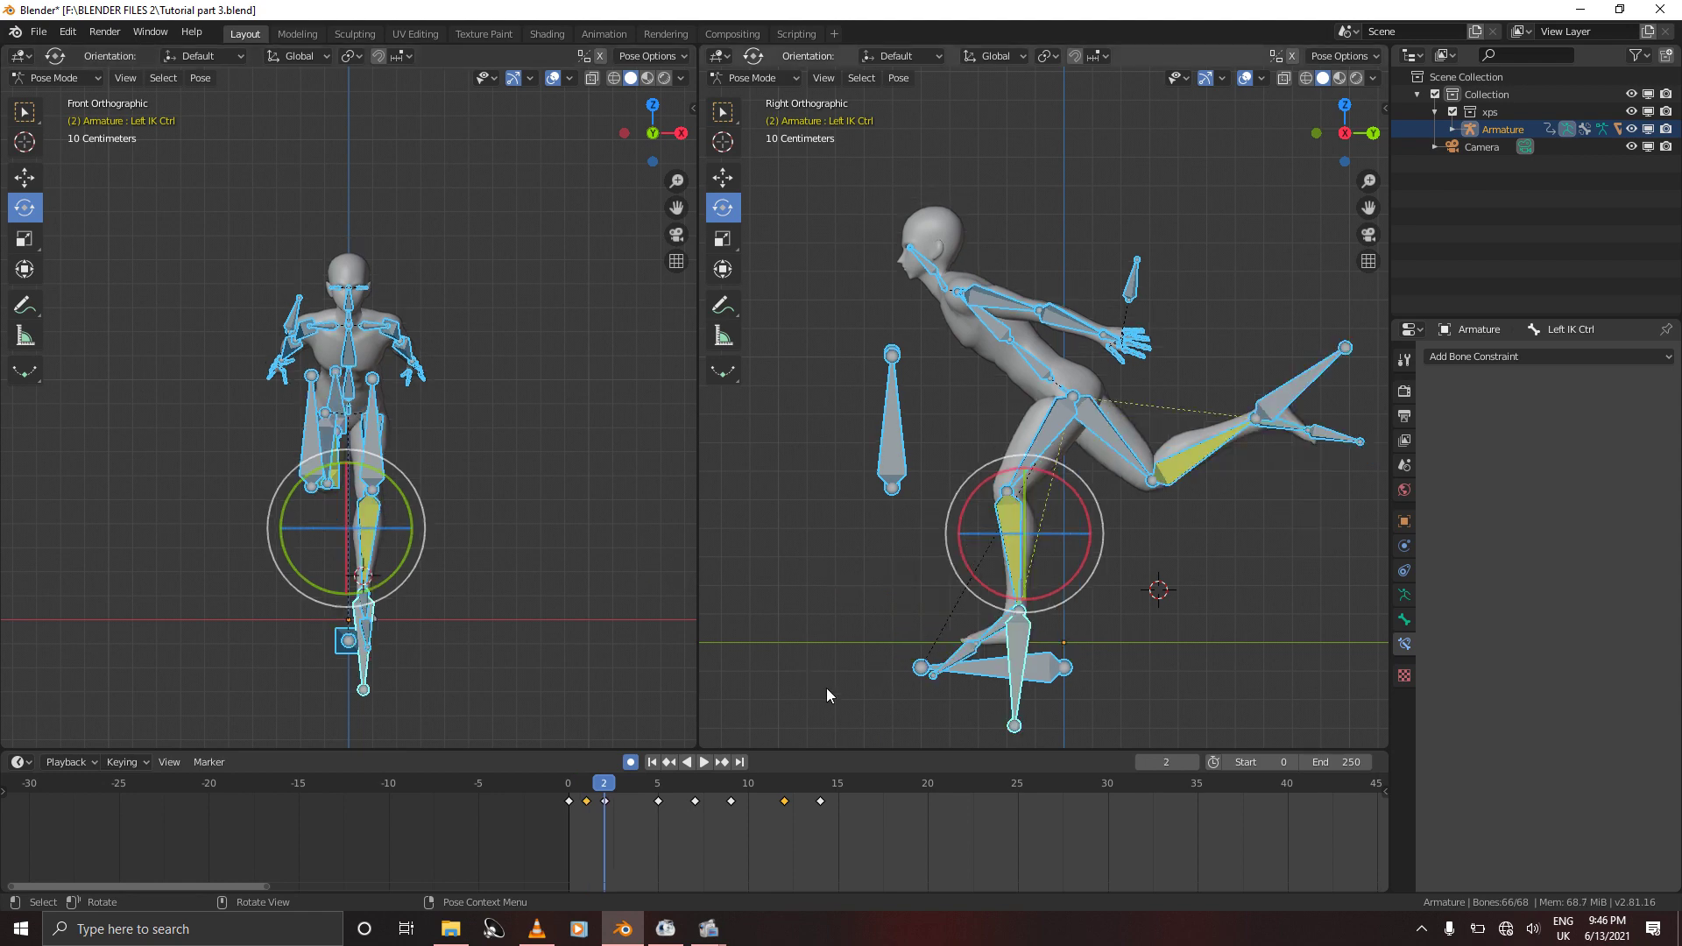
{"action": "key", "text": "Right"}
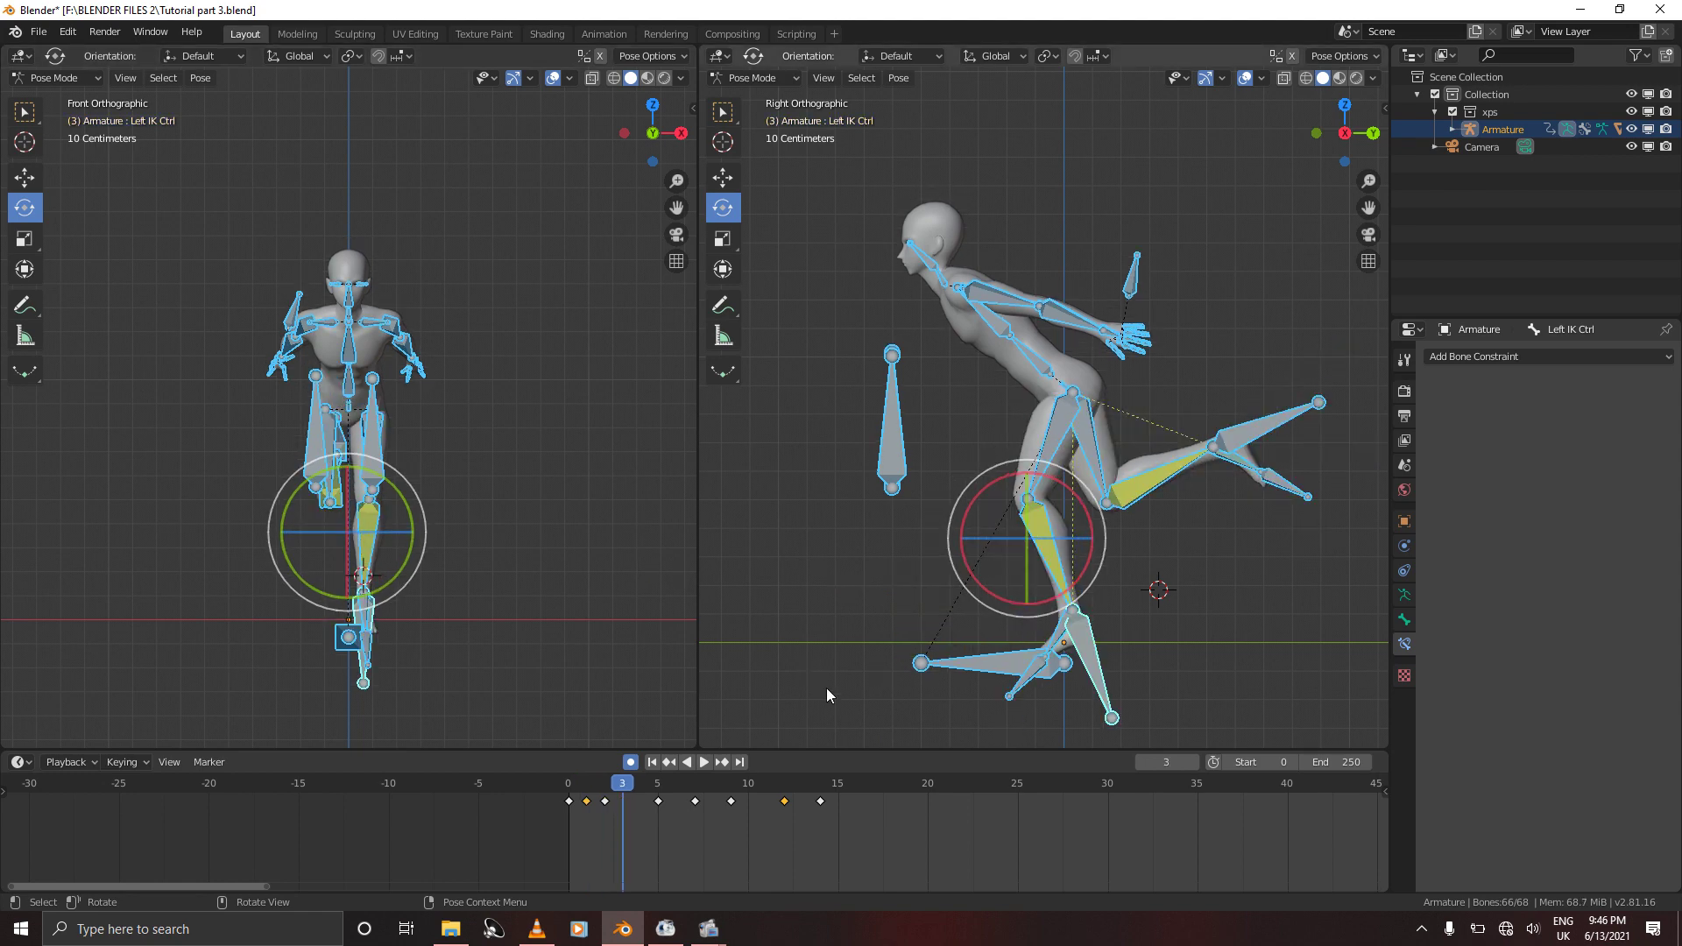
{"action": "left_click", "coordinate": [1090, 644]}
{"action": "scroll", "coordinate": [1112, 691], "scroll_direction": "up", "scroll_amount": 2}
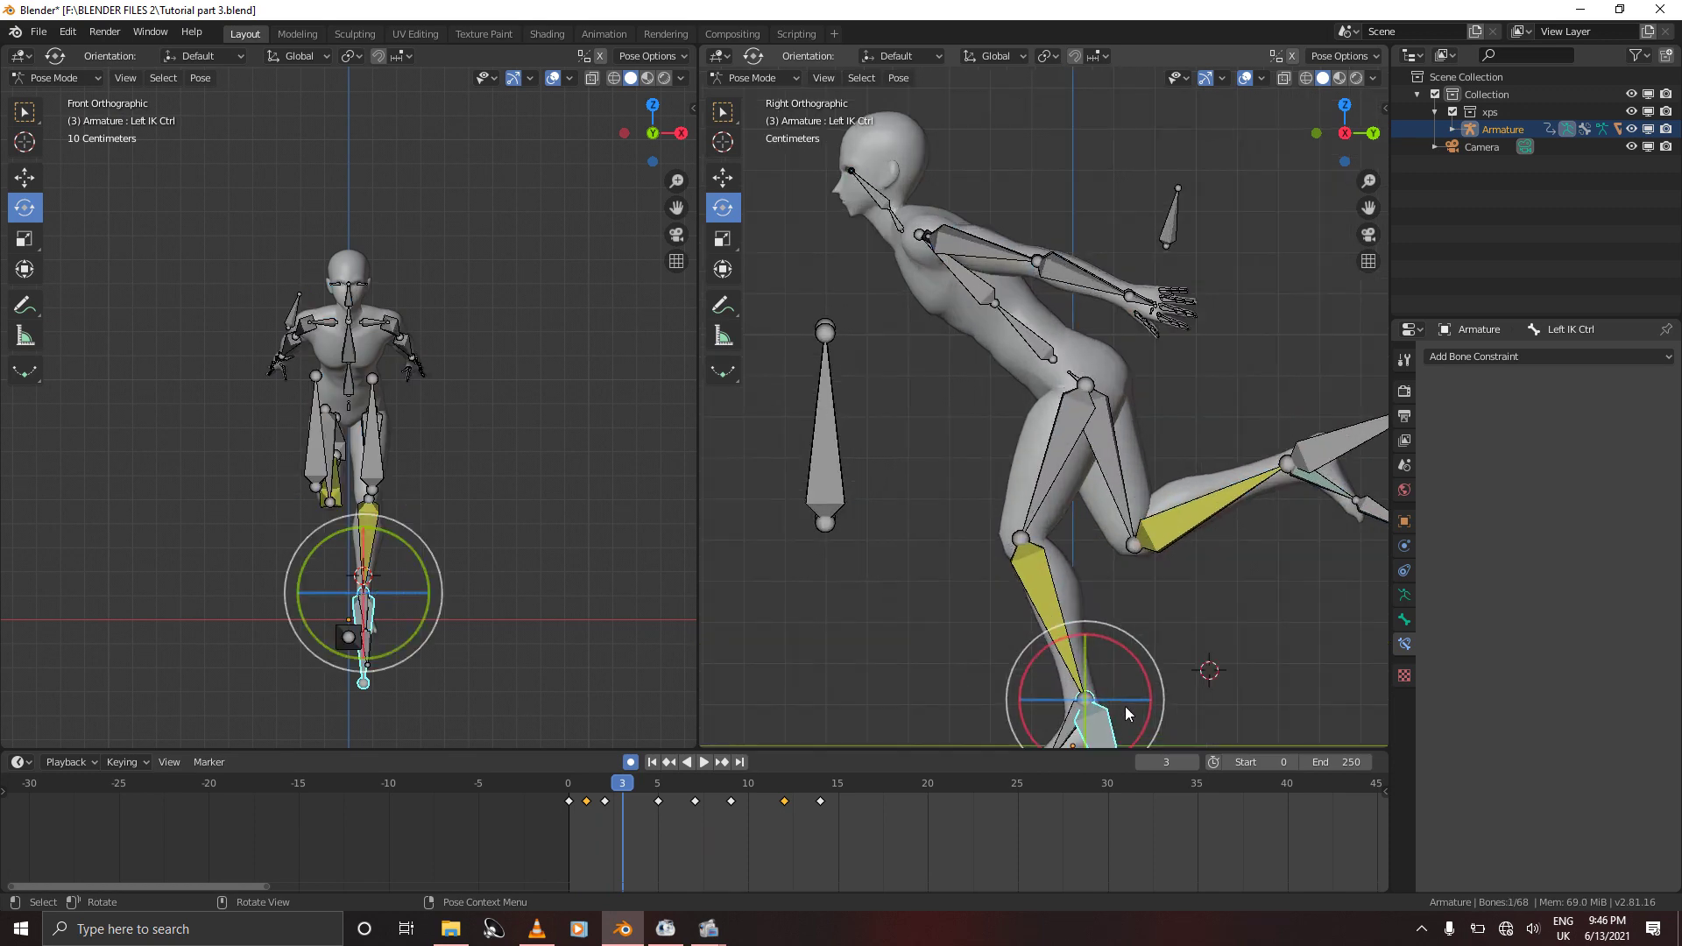
{"action": "scroll", "coordinate": [1127, 714], "scroll_direction": "down", "scroll_amount": 6, "text": "ctrl"}
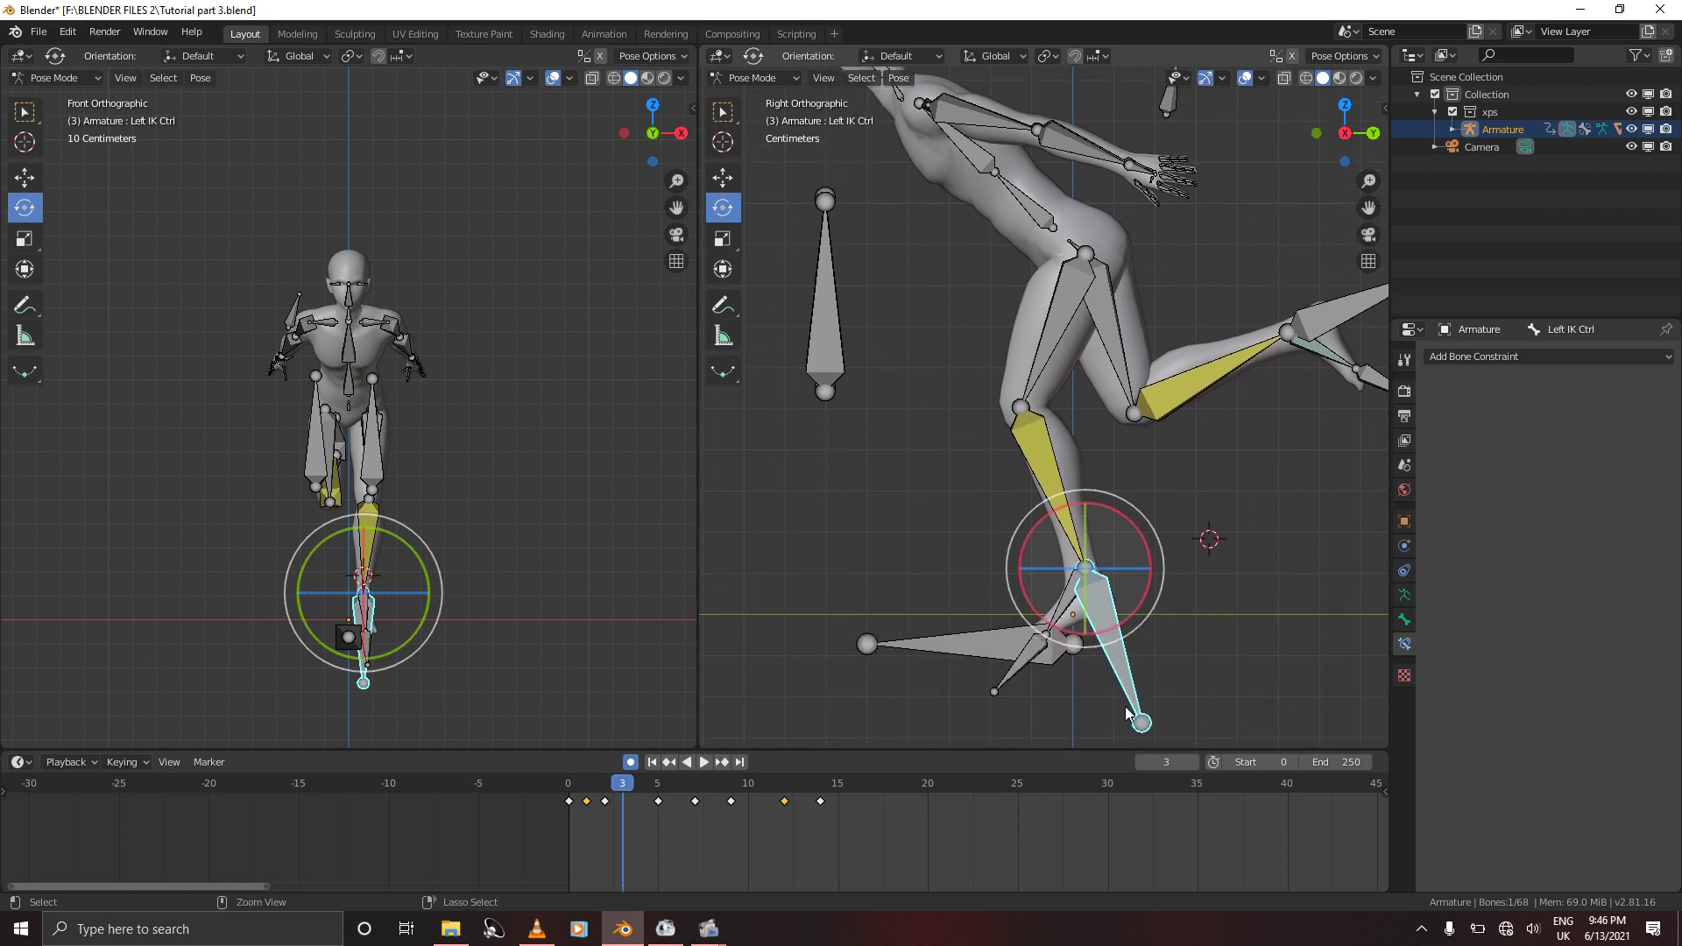
{"action": "scroll", "coordinate": [1125, 706], "scroll_direction": "down", "scroll_amount": 3, "text": "ctrl"}
{"action": "scroll", "coordinate": [1125, 706], "scroll_direction": "up", "scroll_amount": 3}
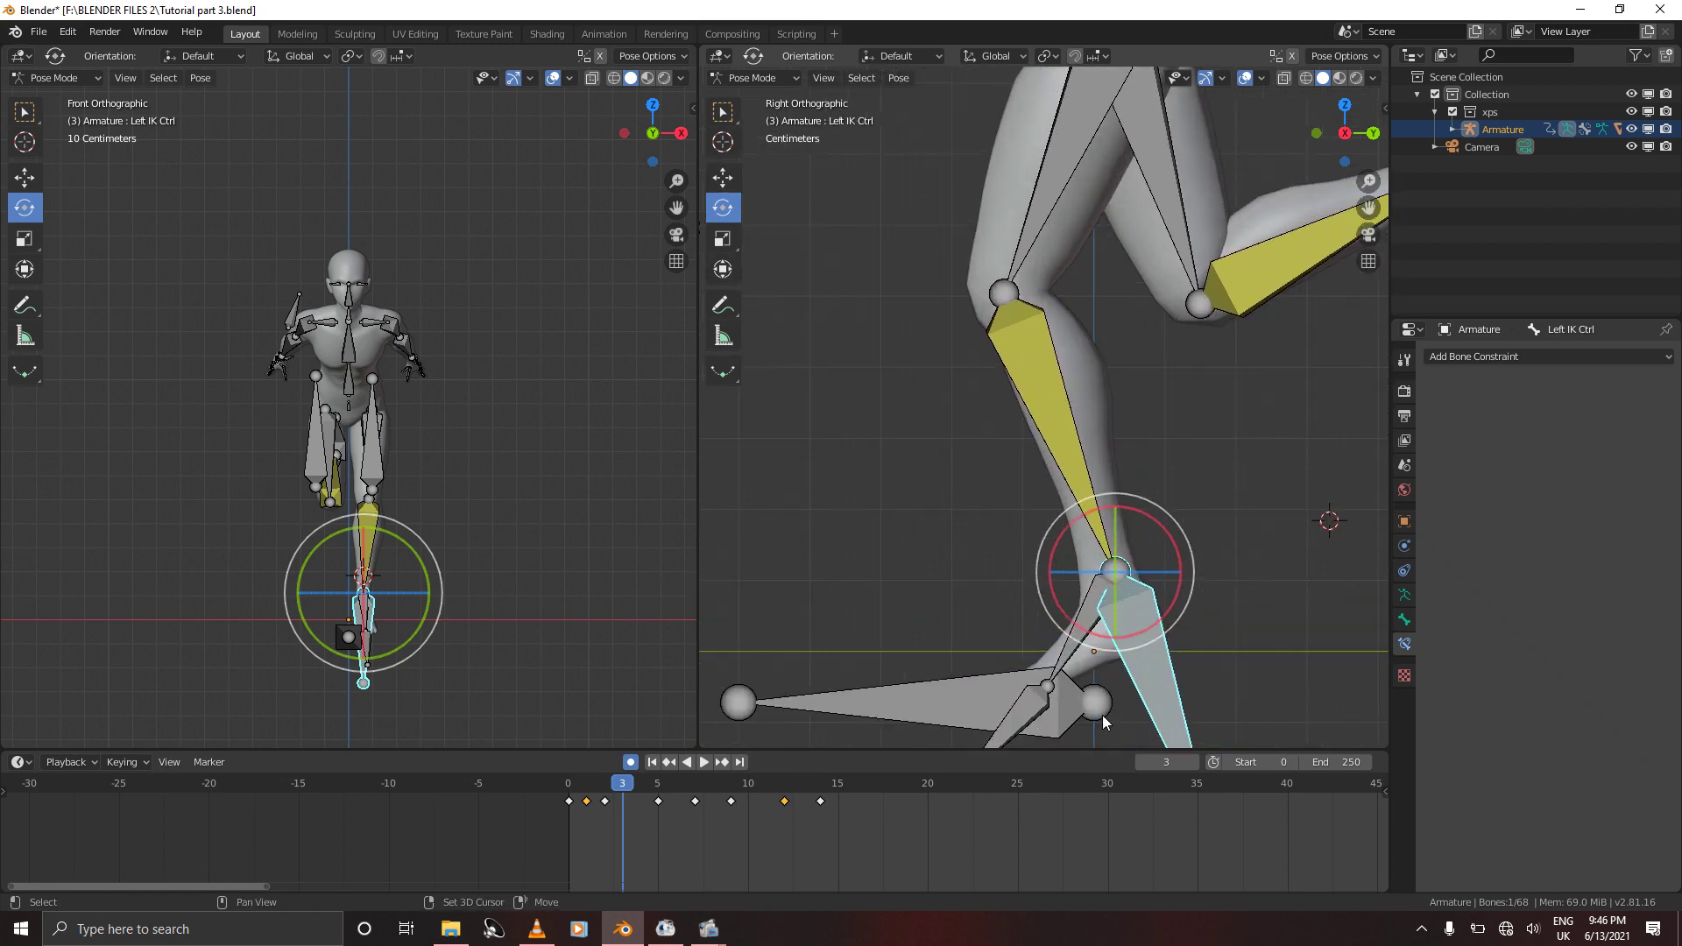
{"action": "key", "text": "shift+z"}
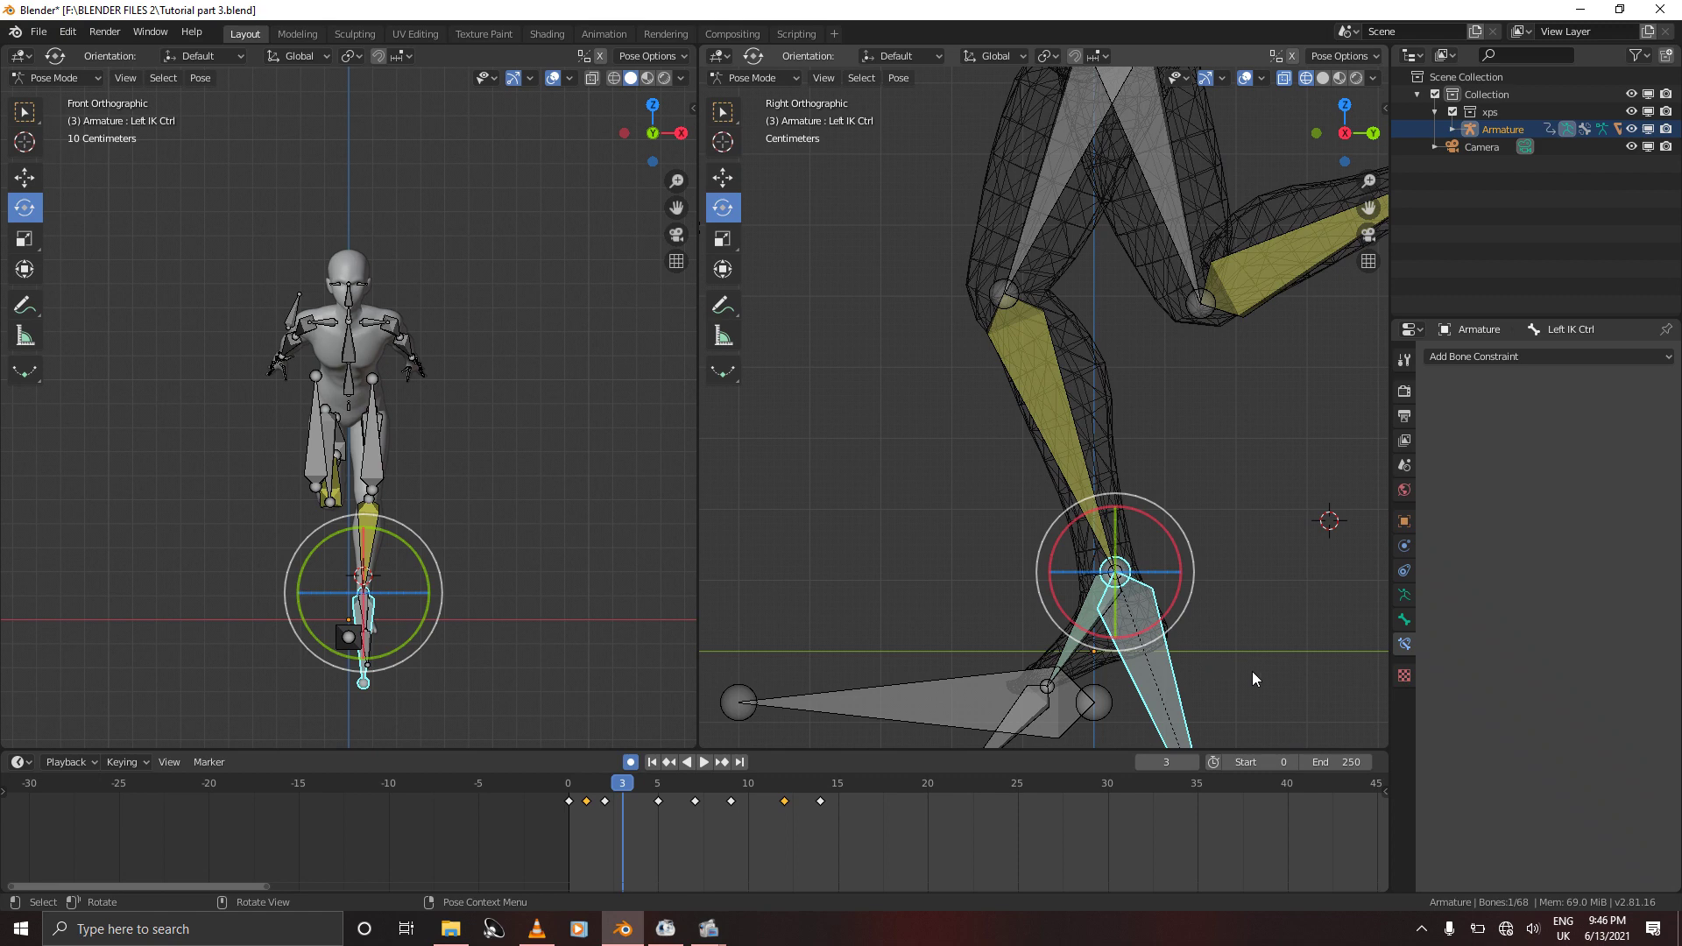
{"action": "key", "text": "r"}
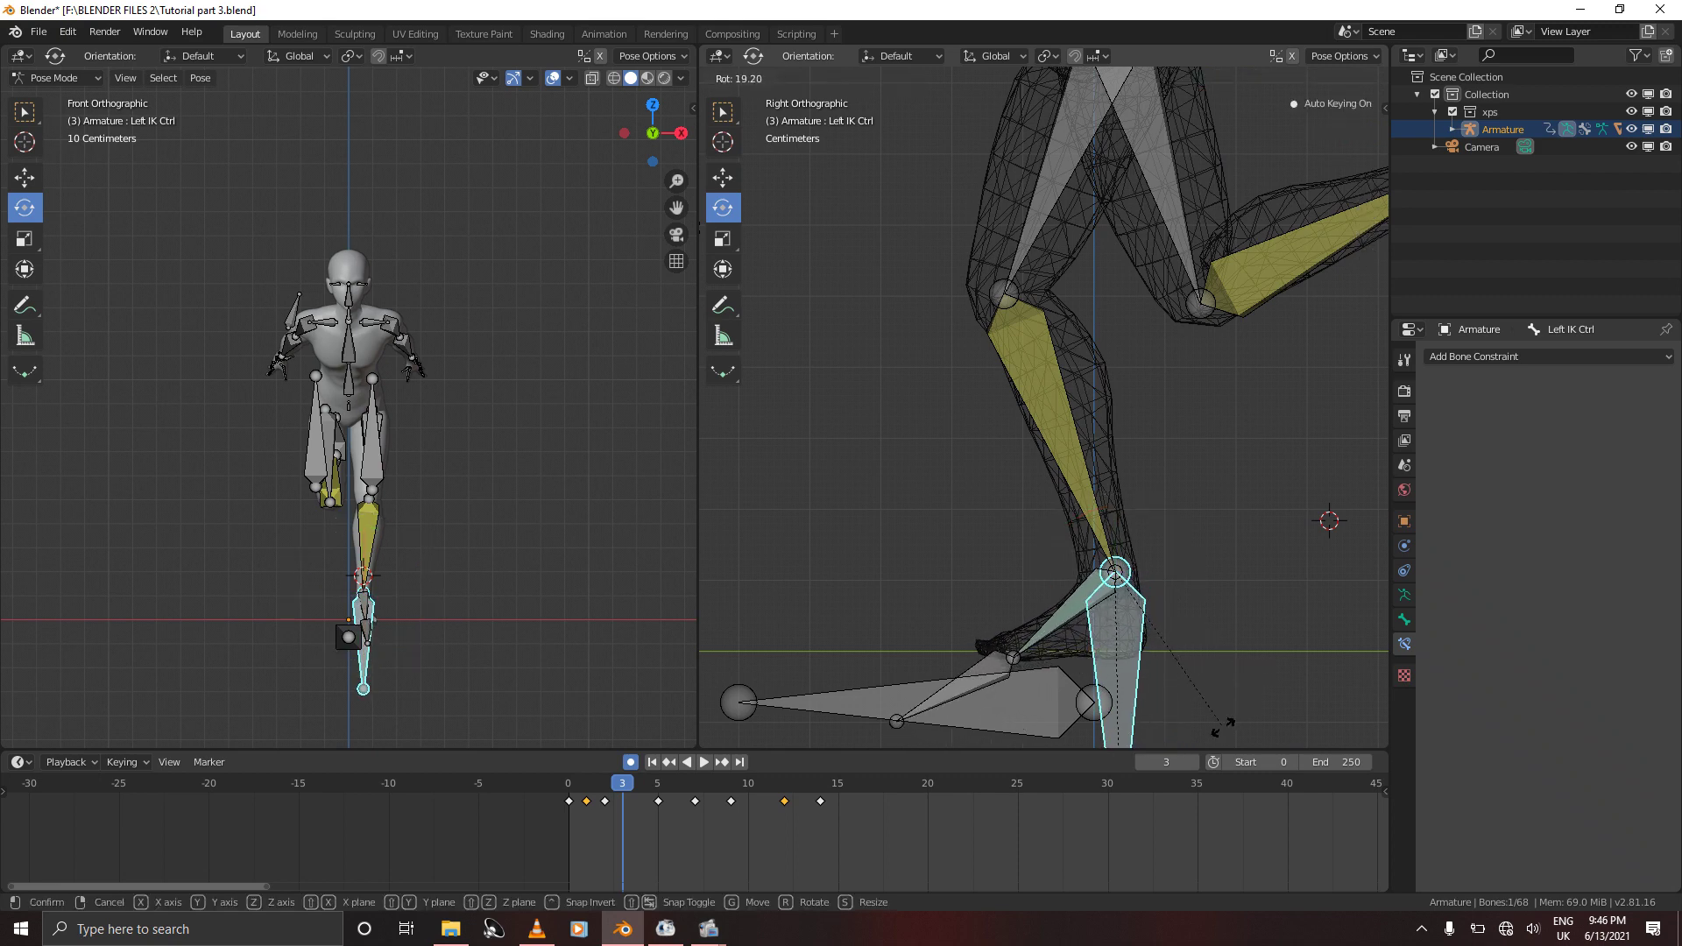
{"action": "left_click", "coordinate": [1224, 729]}
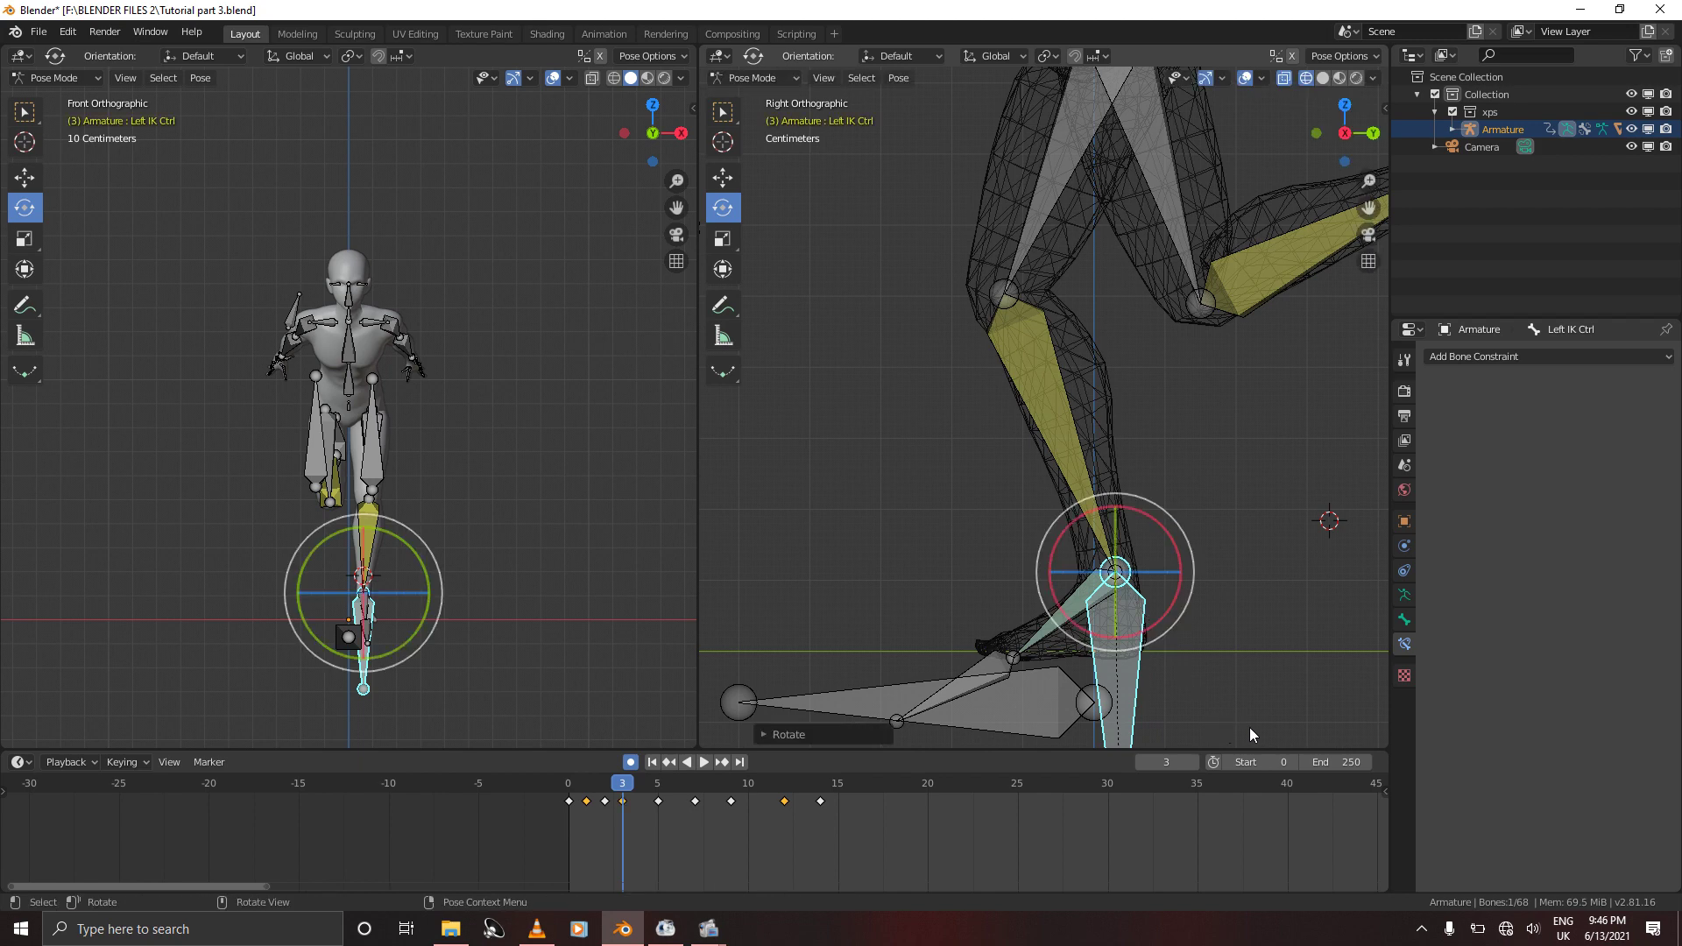
Raise the Left IK Ctrl bone about 0.01 m along global Z and rotate it very slightly to fit the foot to the ground line
{"action": "scroll", "coordinate": [1227, 673], "scroll_direction": "down", "scroll_amount": 5, "text": "shift"}
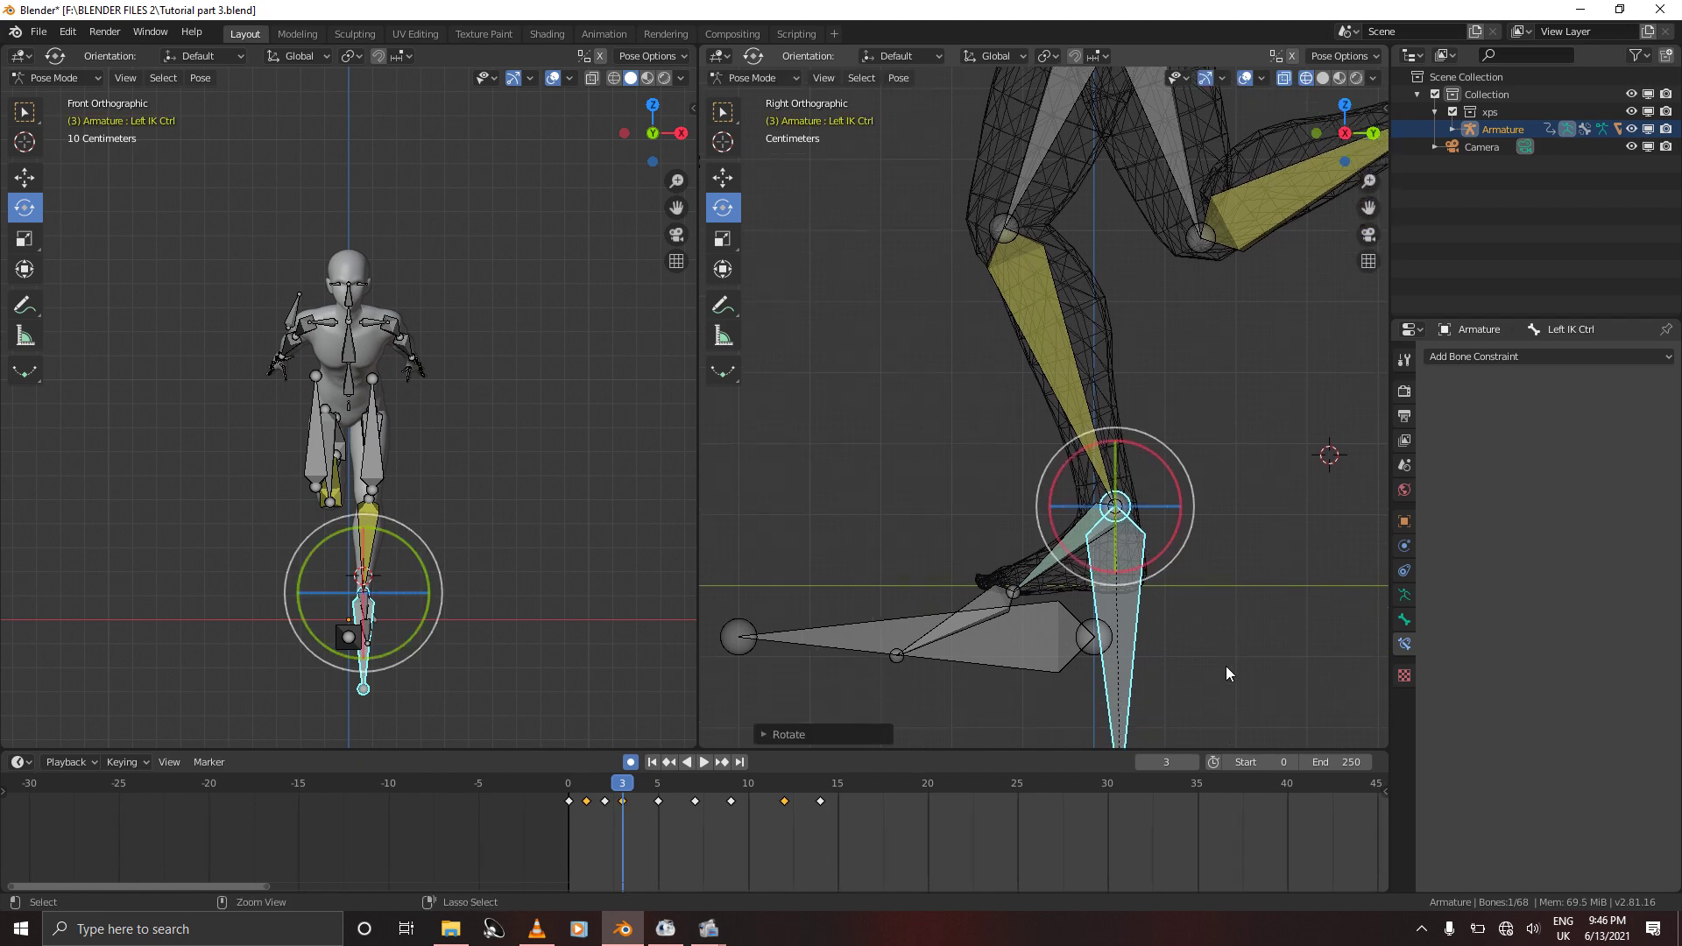
{"action": "scroll", "coordinate": [1226, 673], "scroll_direction": "up", "scroll_amount": 2}
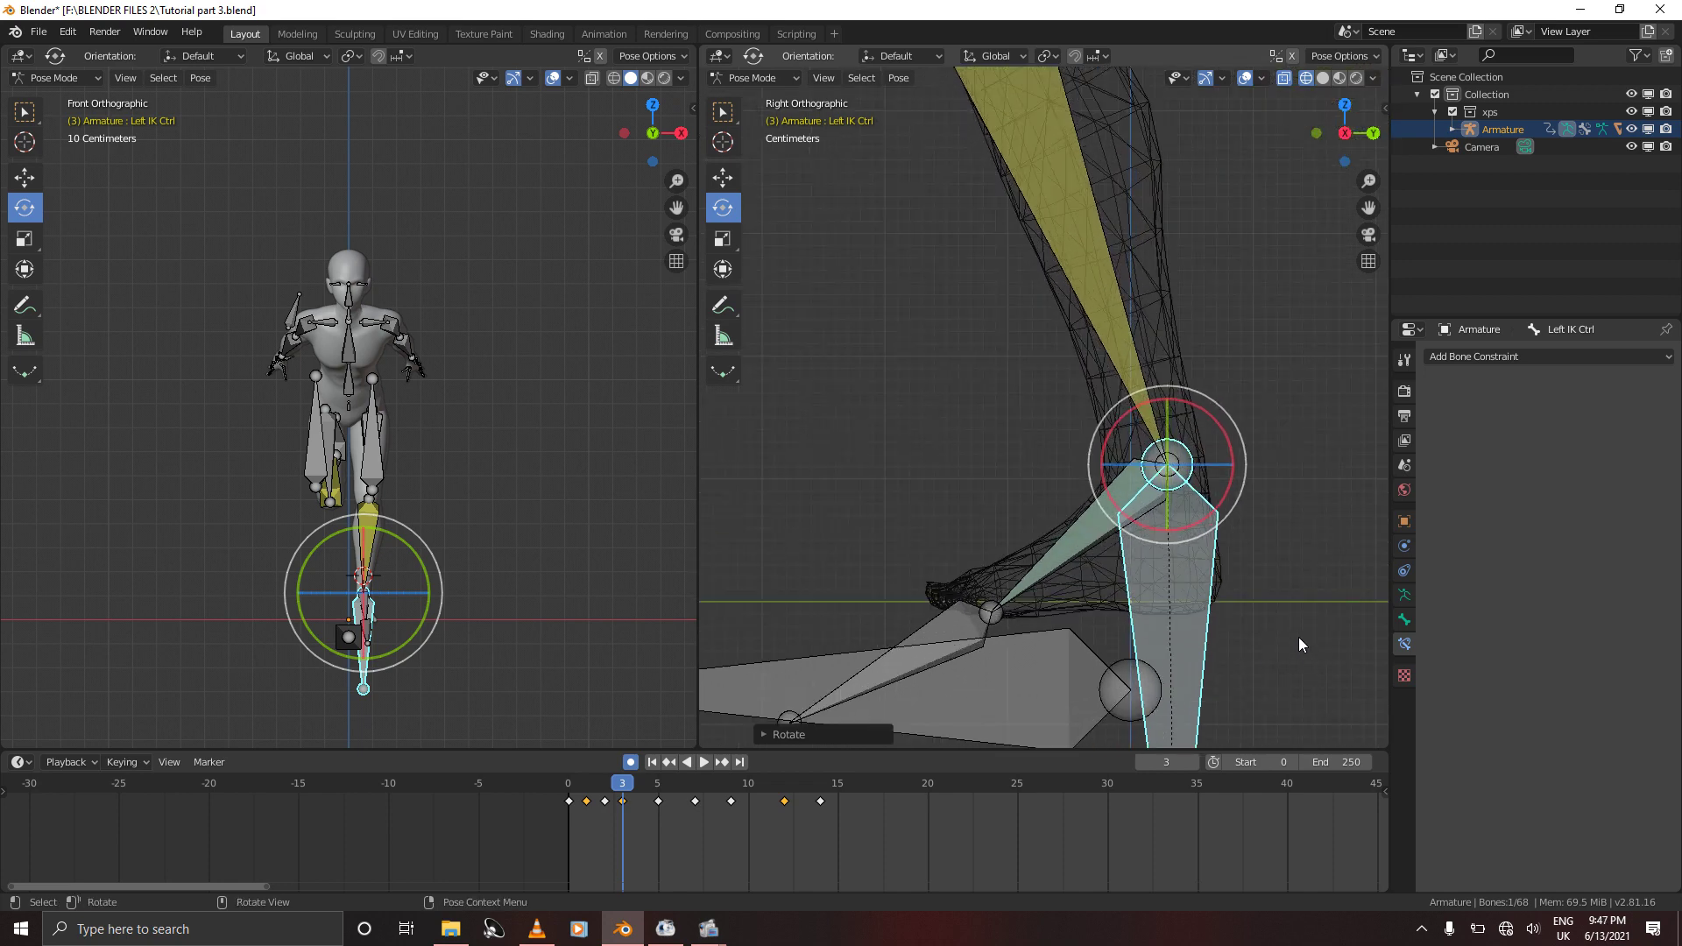
{"action": "key", "text": "g"}
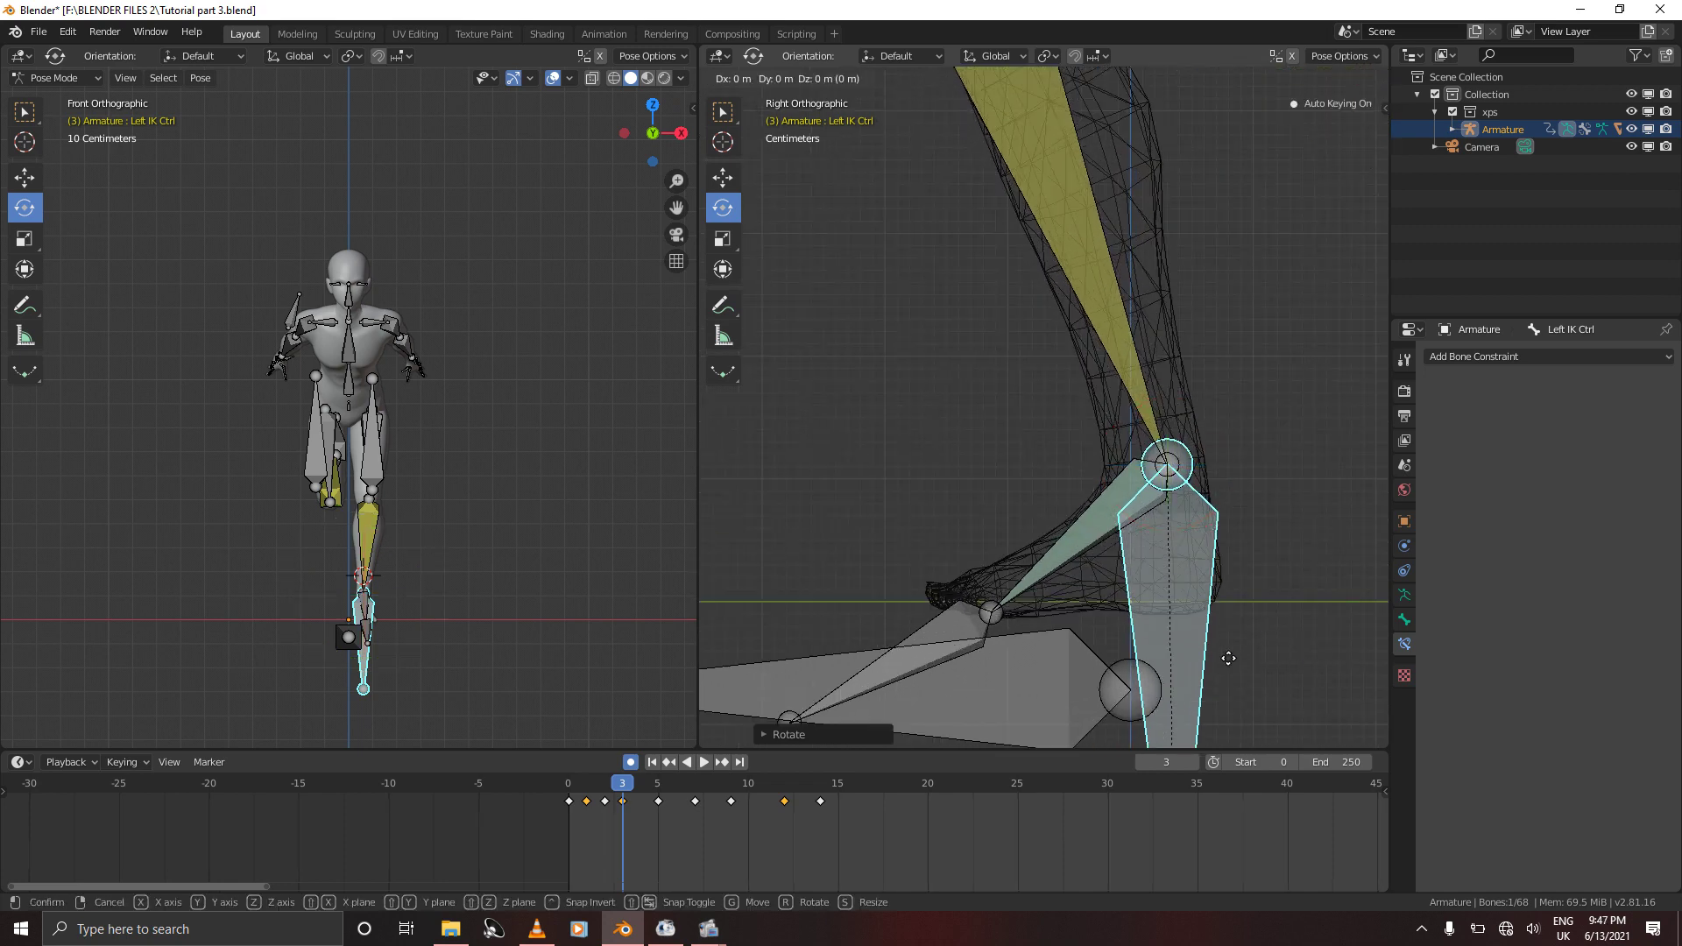
{"action": "key", "text": "z"}
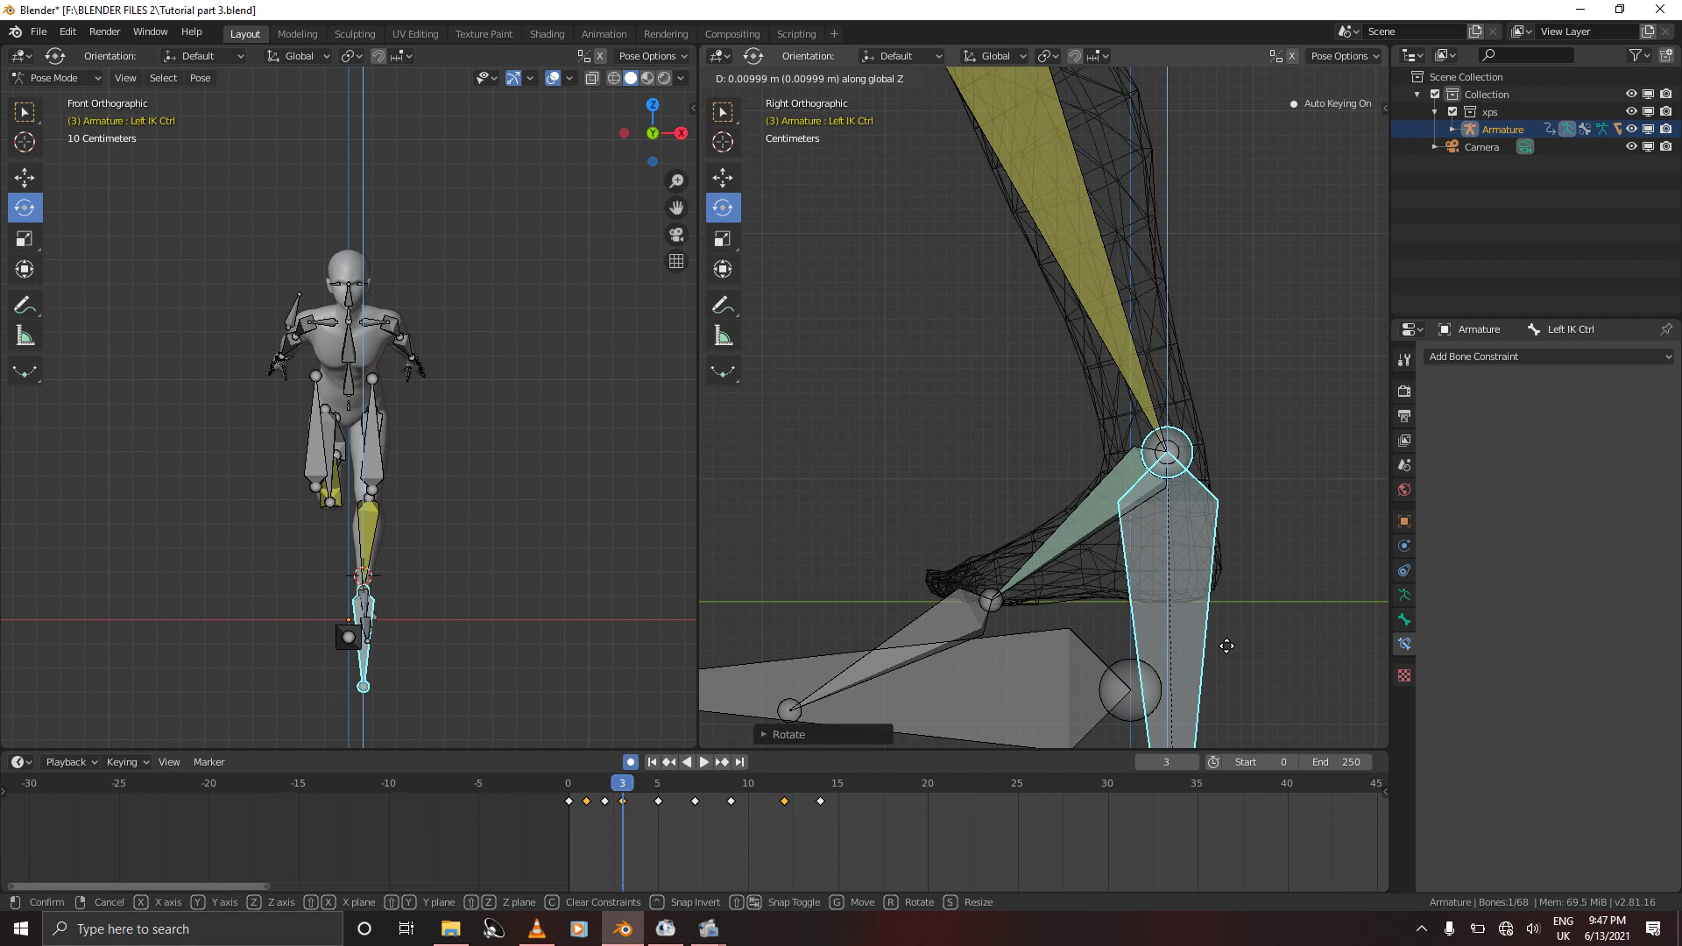
{"action": "left_click", "coordinate": [1226, 644]}
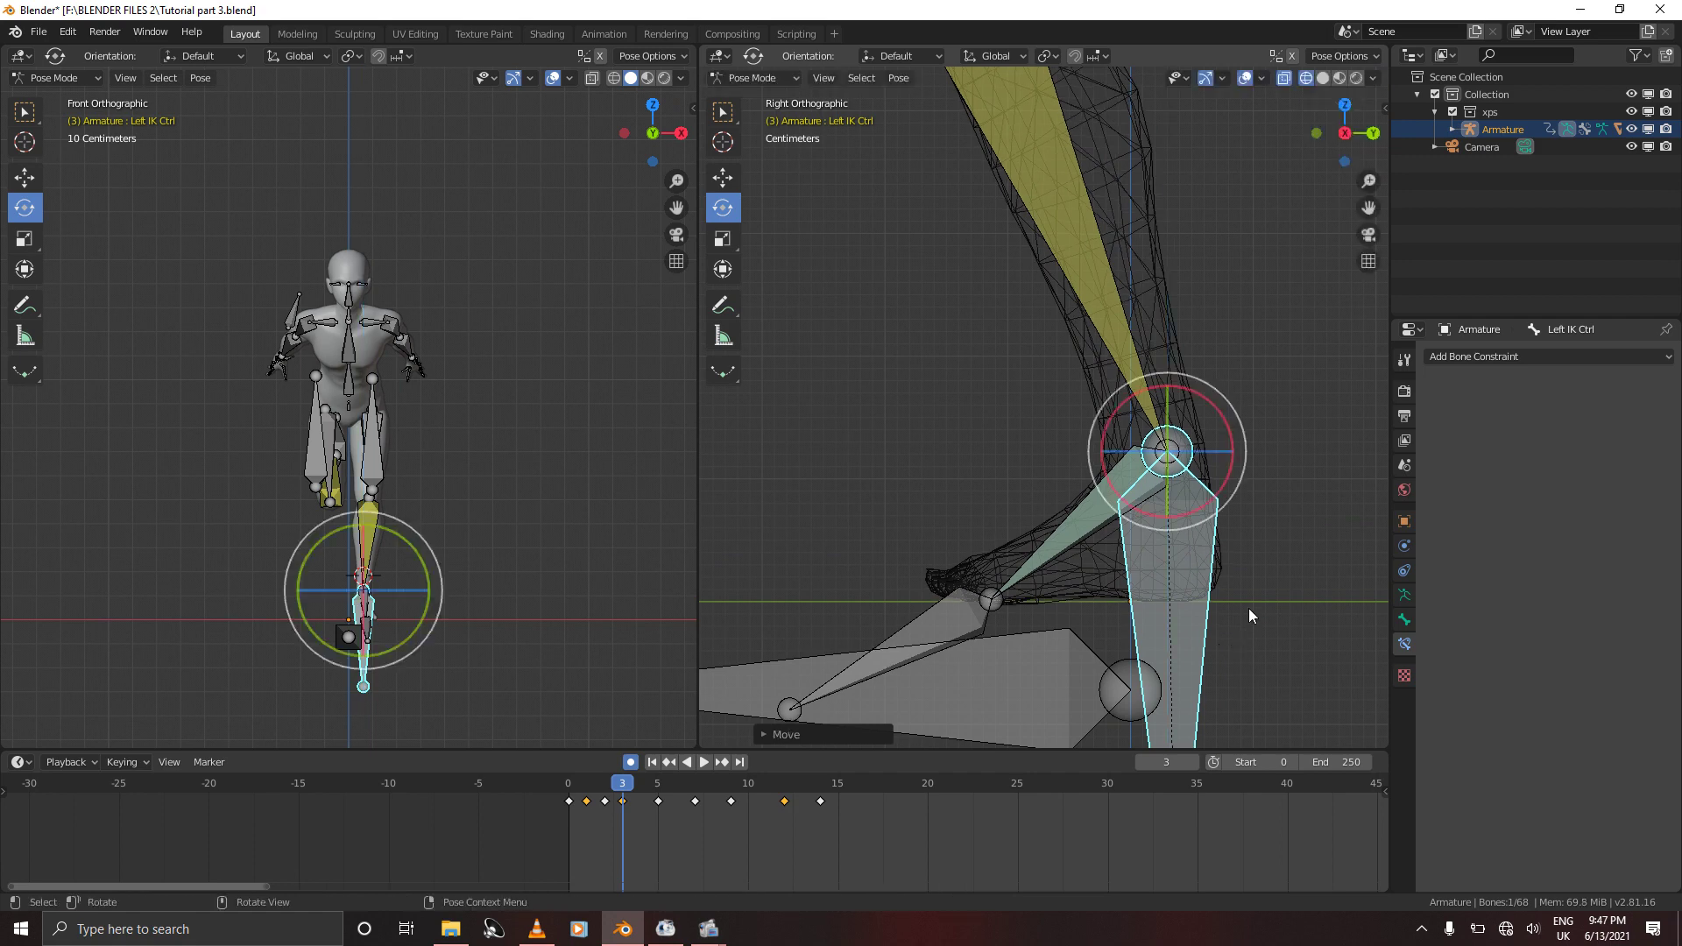
{"action": "key", "text": "r"}
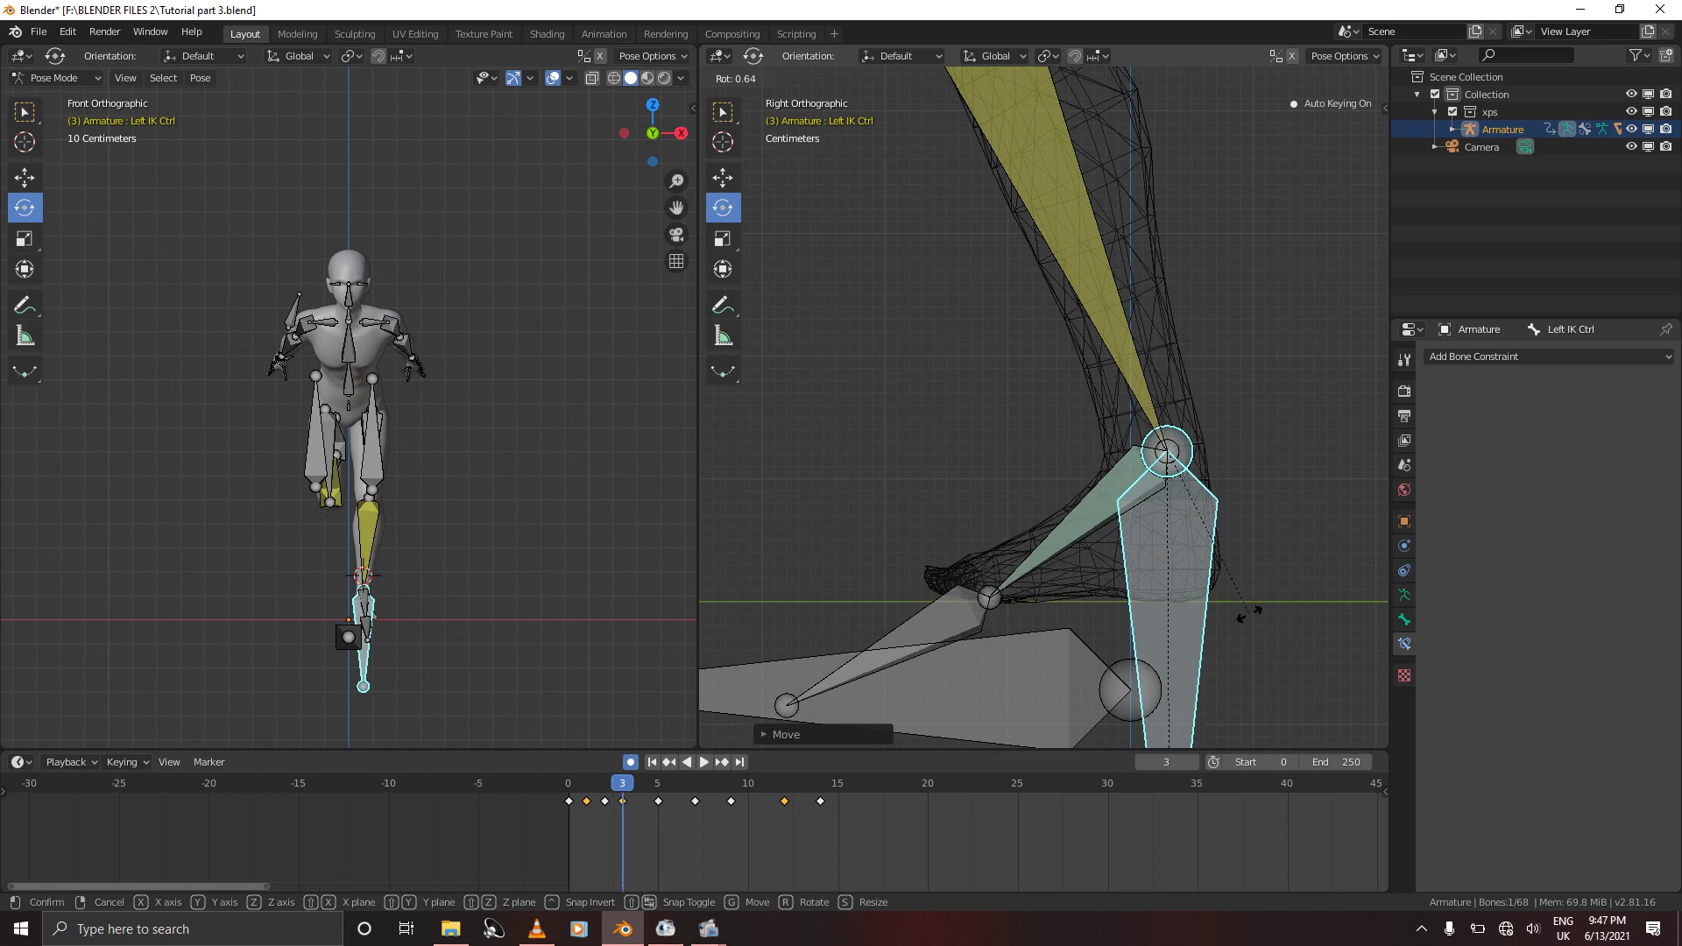
{"action": "left_click", "coordinate": [1248, 615]}
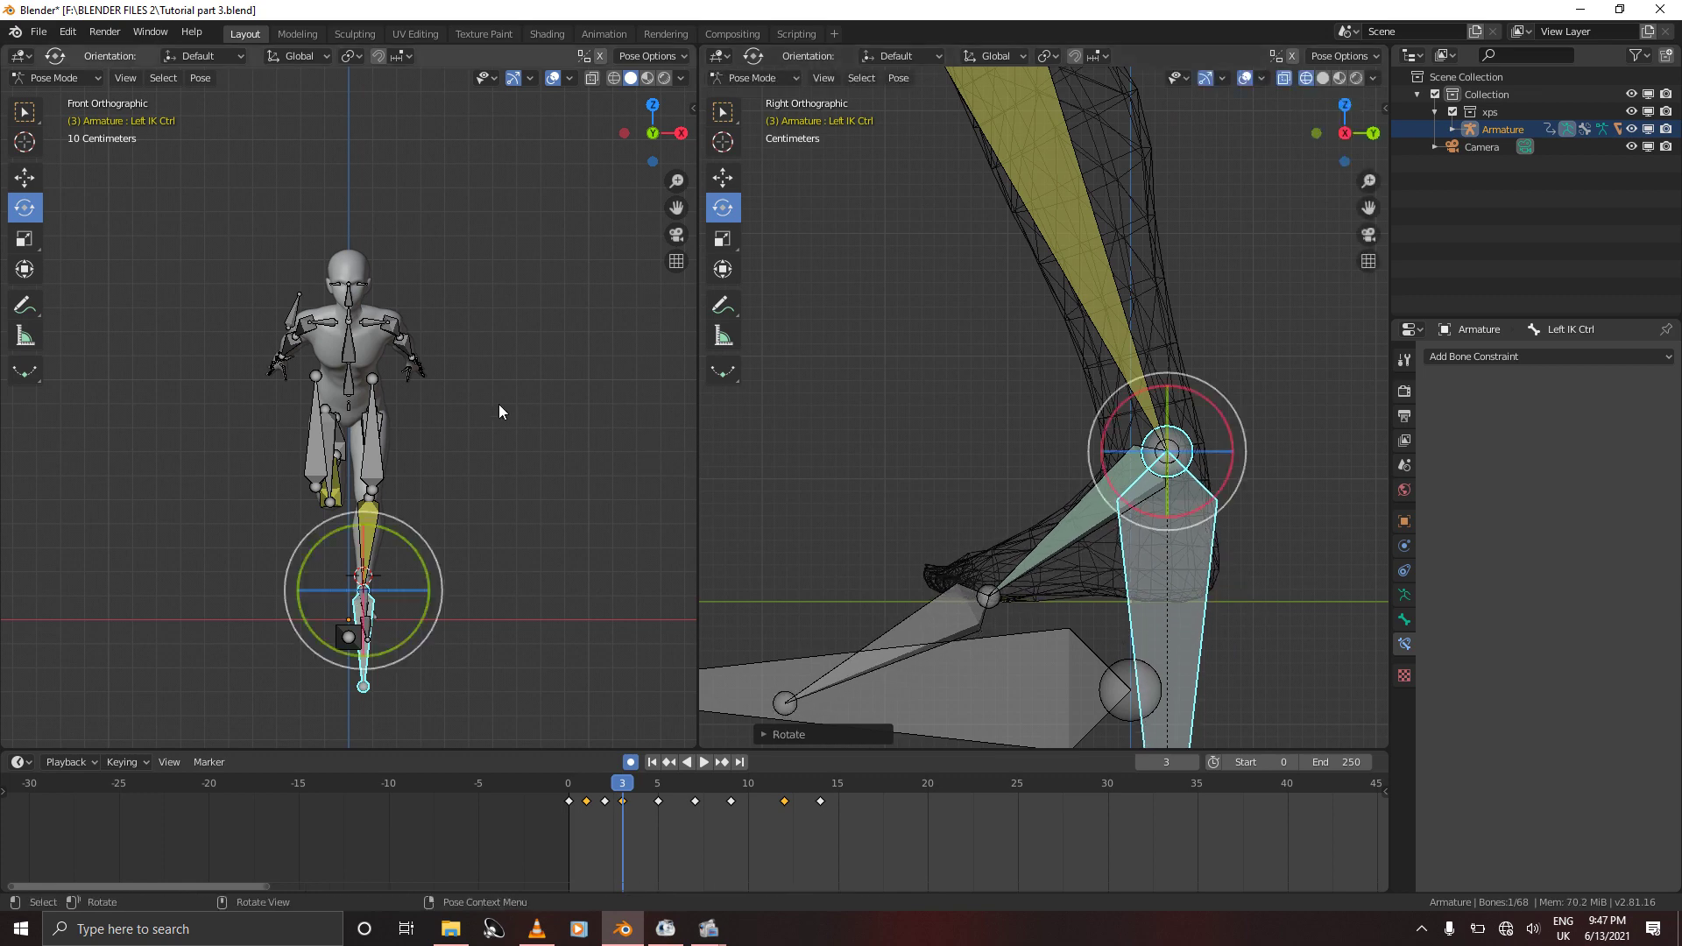
Lower the root ground bone about 0.018 m along global Z, and keyframe all bones at frame 3
{"action": "left_click", "coordinate": [1063, 633]}
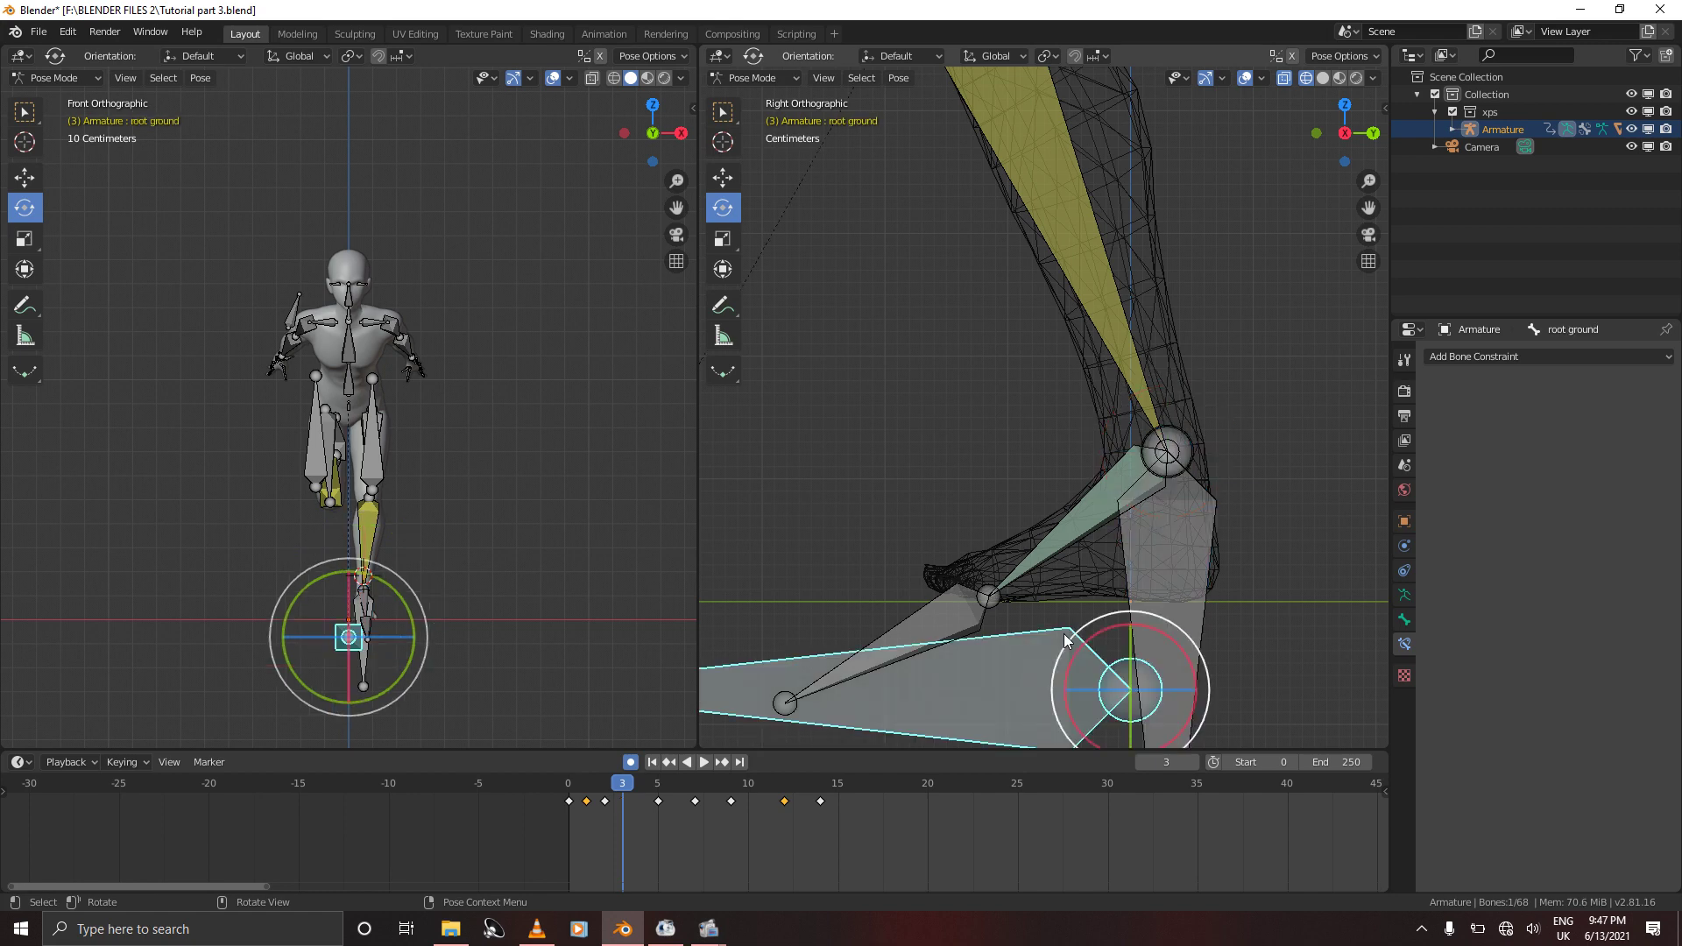
{"action": "key", "text": "g"}
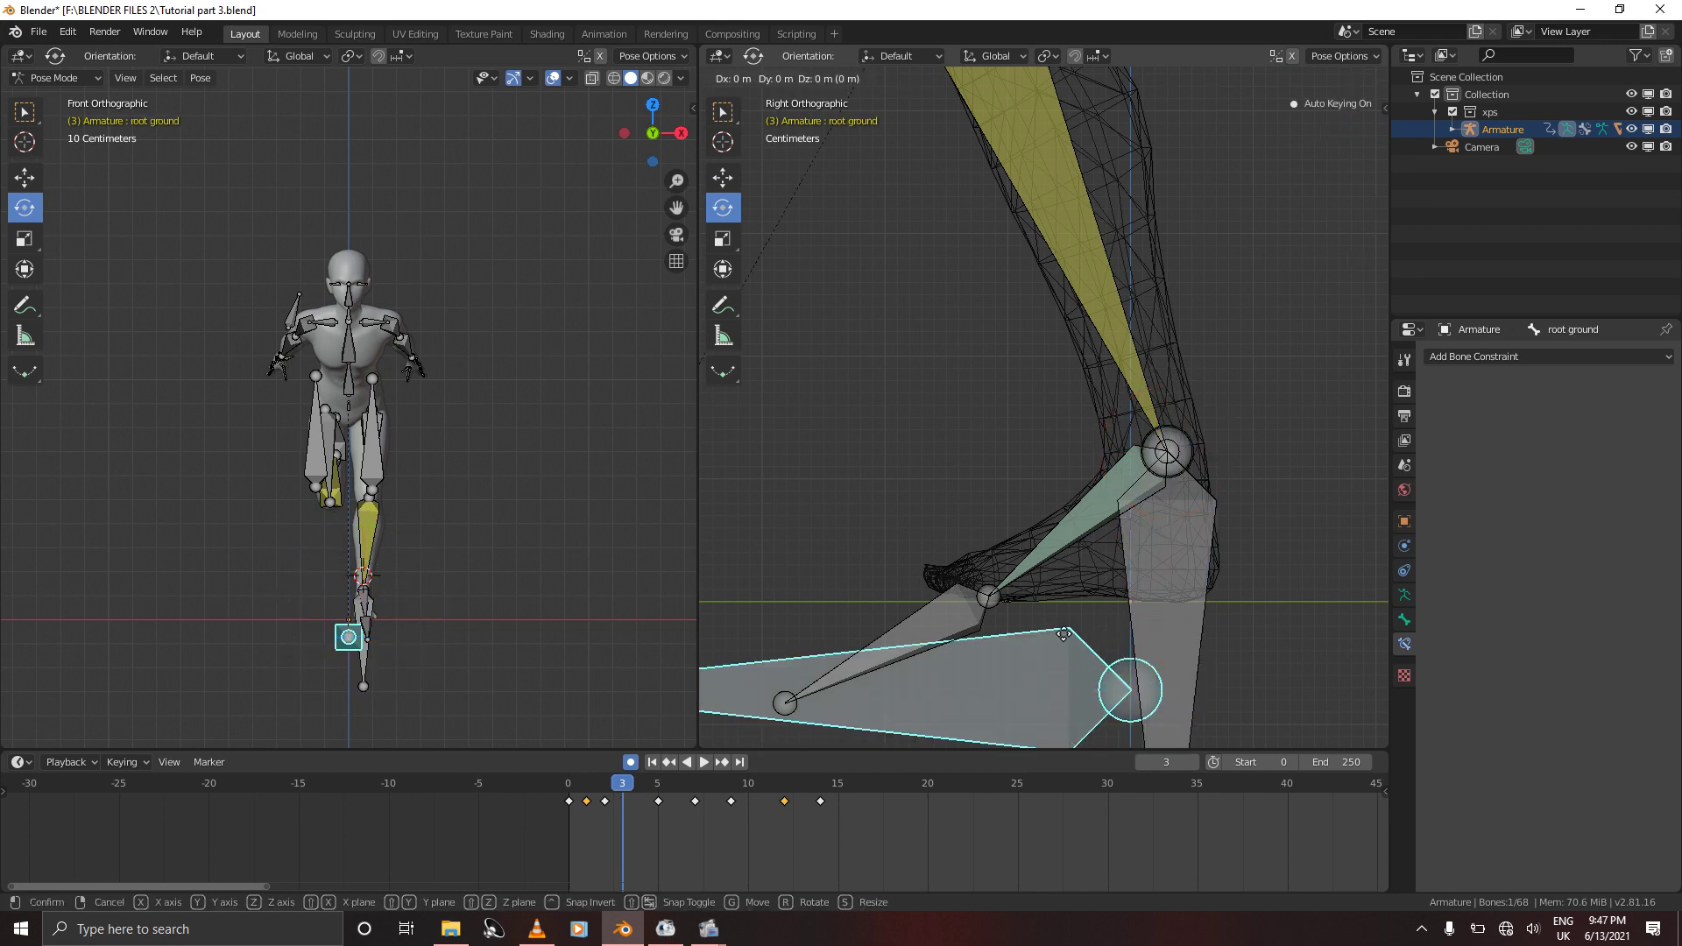
{"action": "key", "text": "z"}
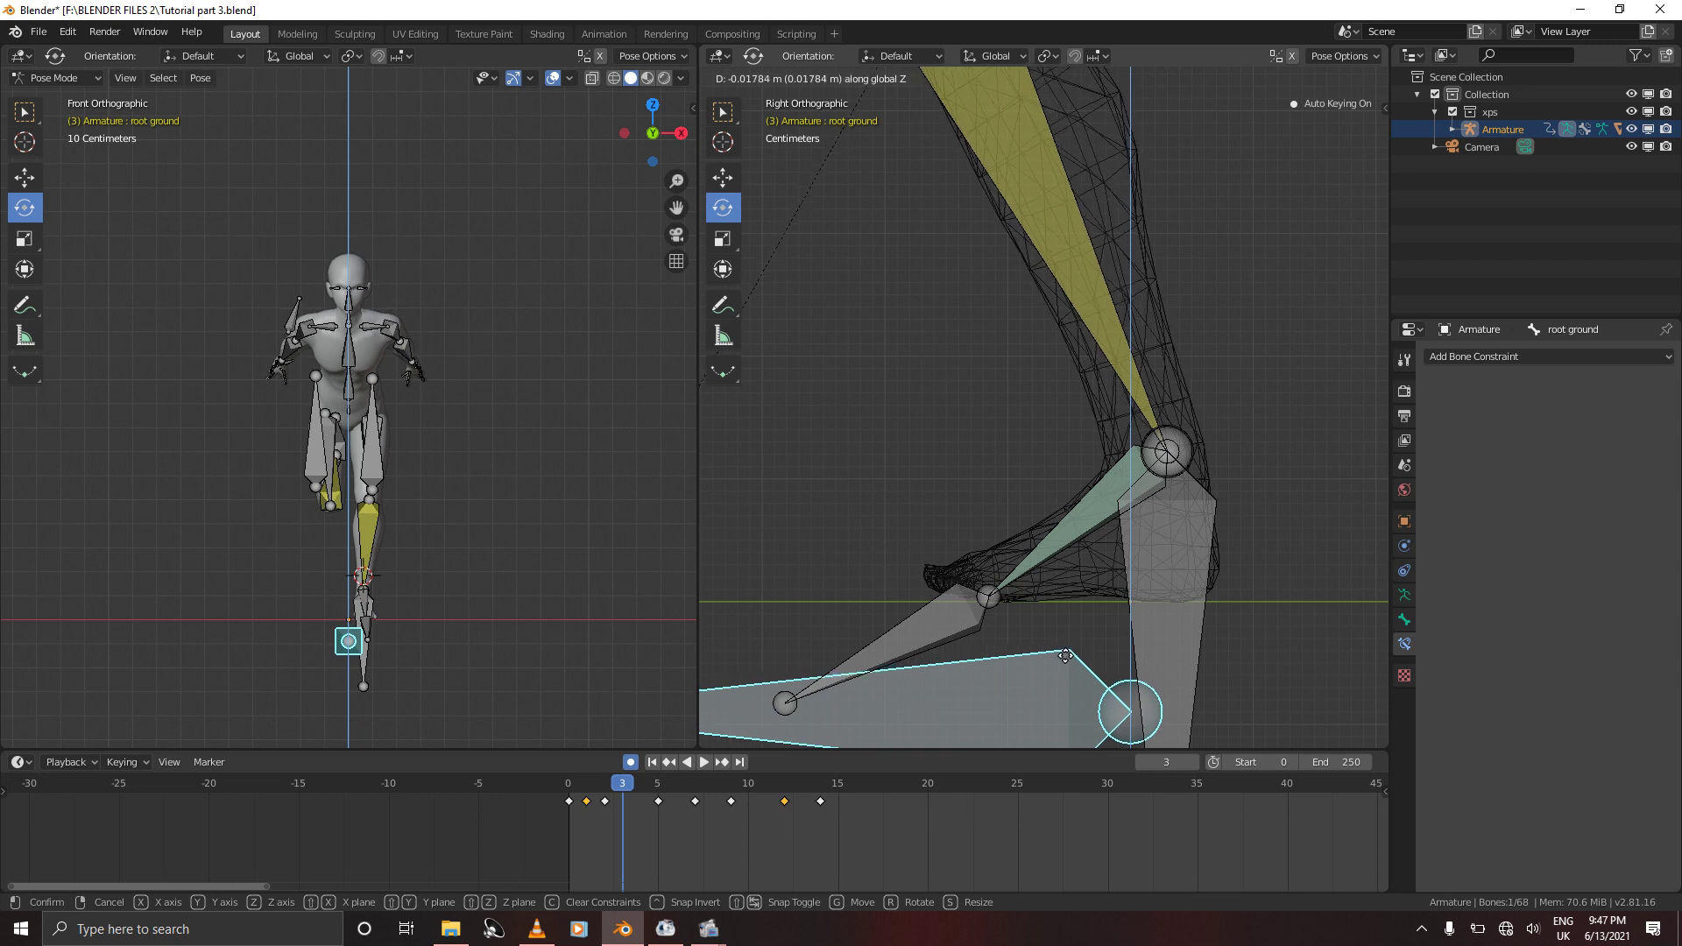
{"action": "left_click", "coordinate": [1065, 655]}
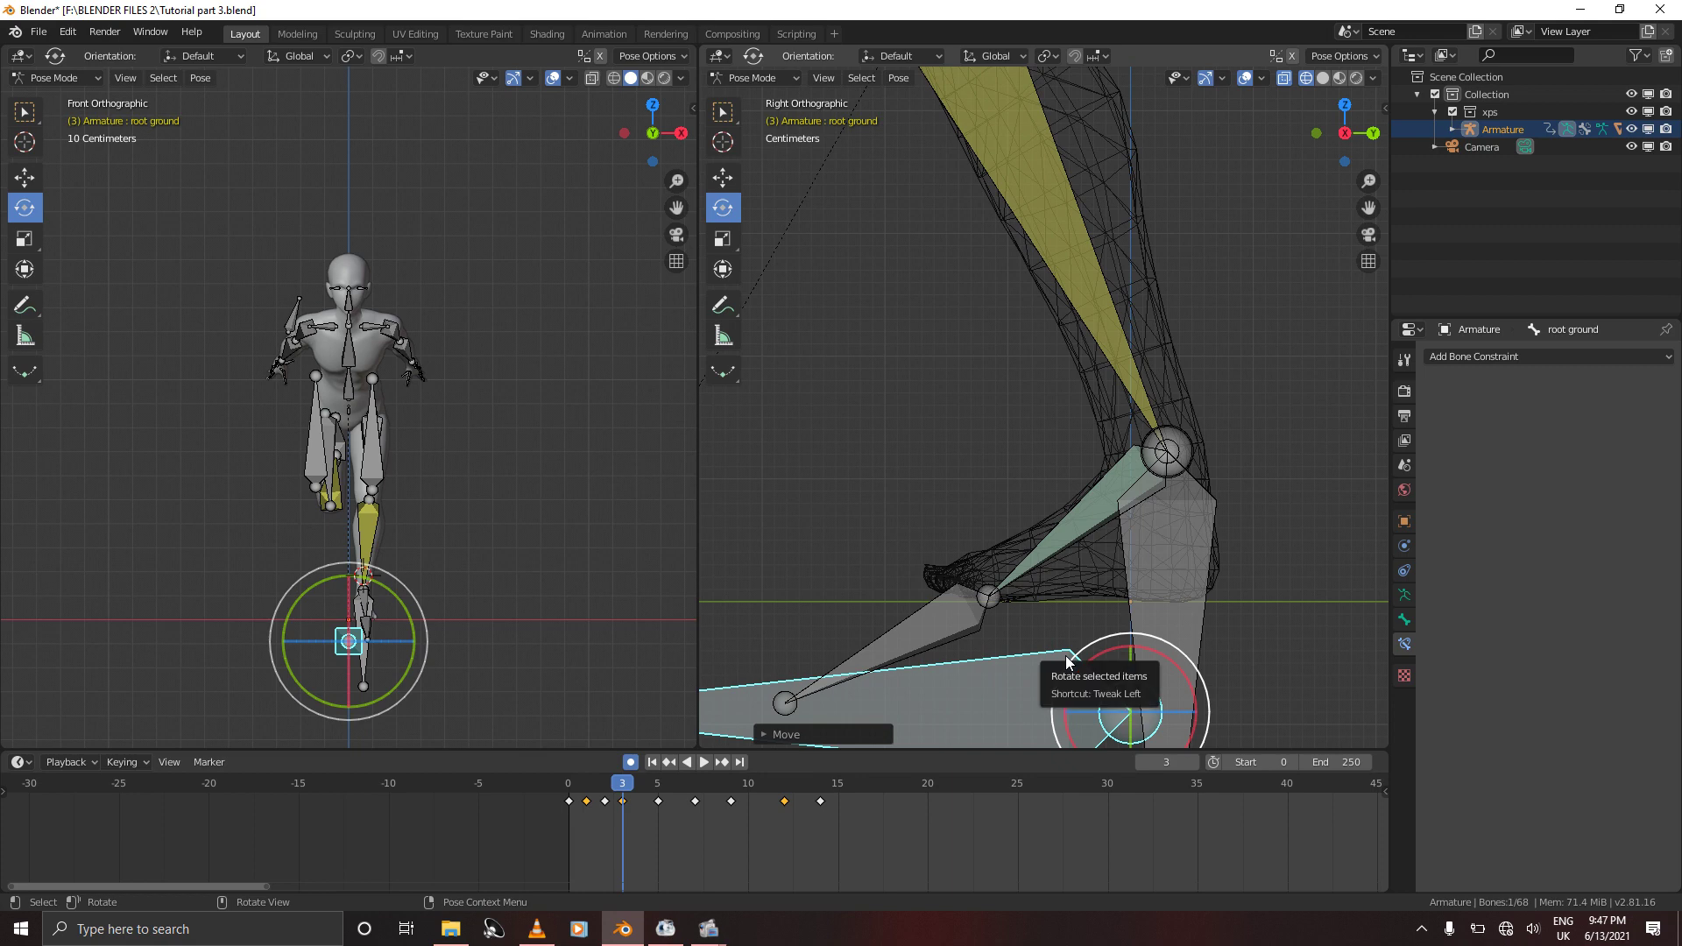
{"action": "key", "text": "a"}
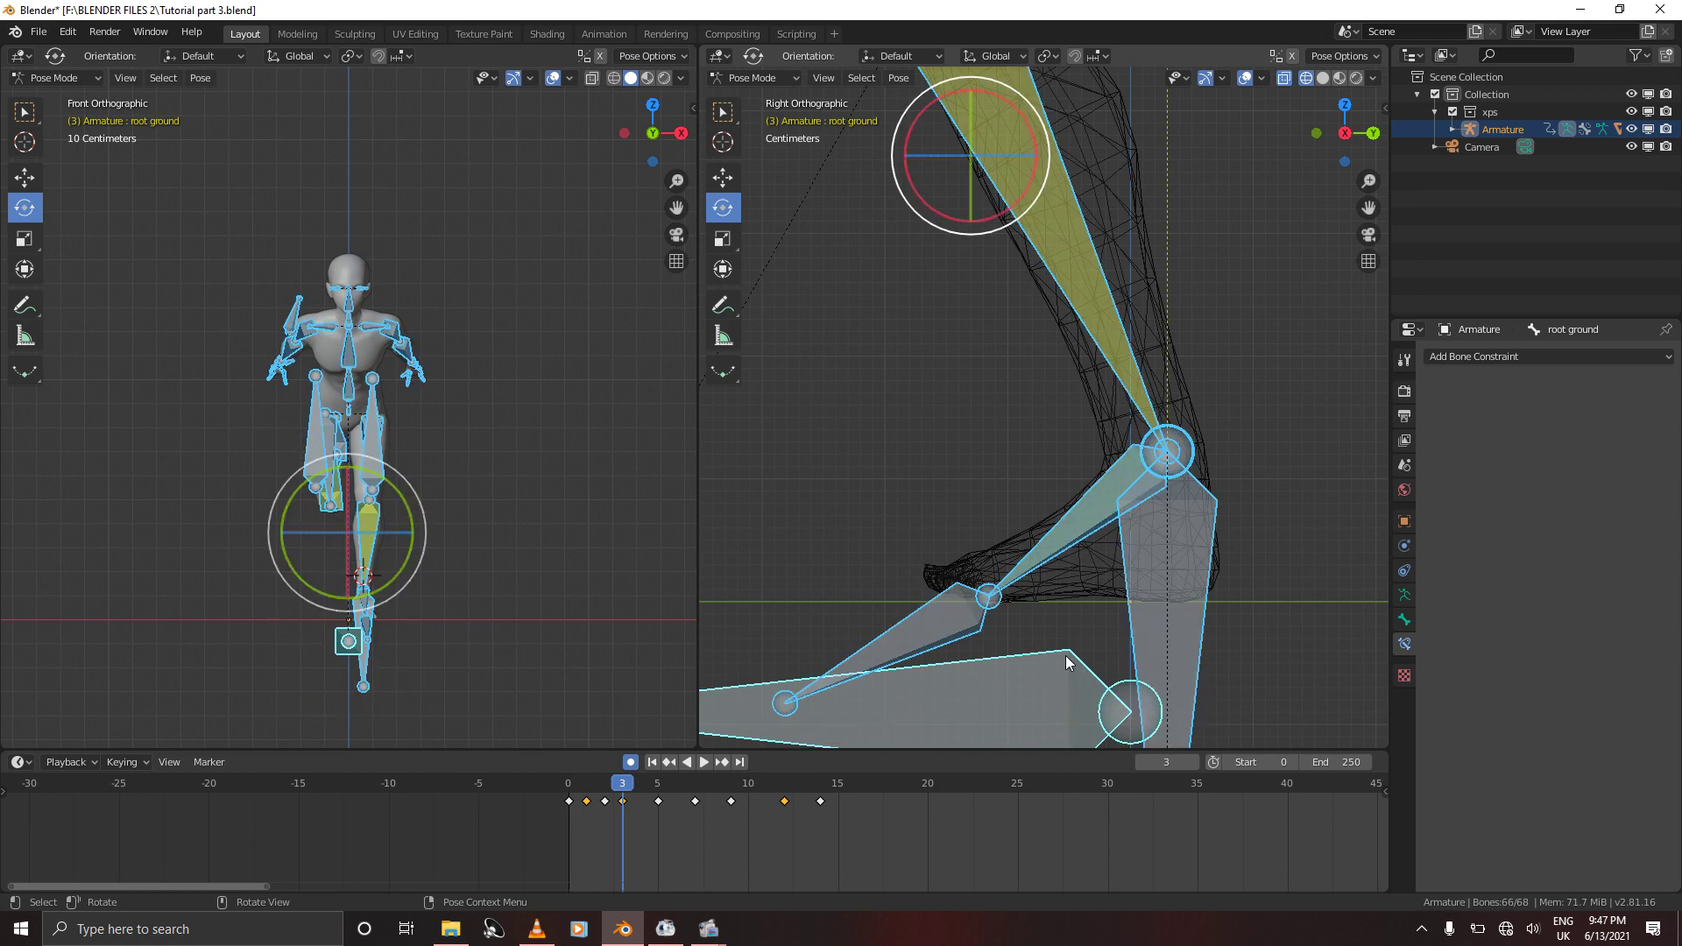
{"action": "key", "text": "i"}
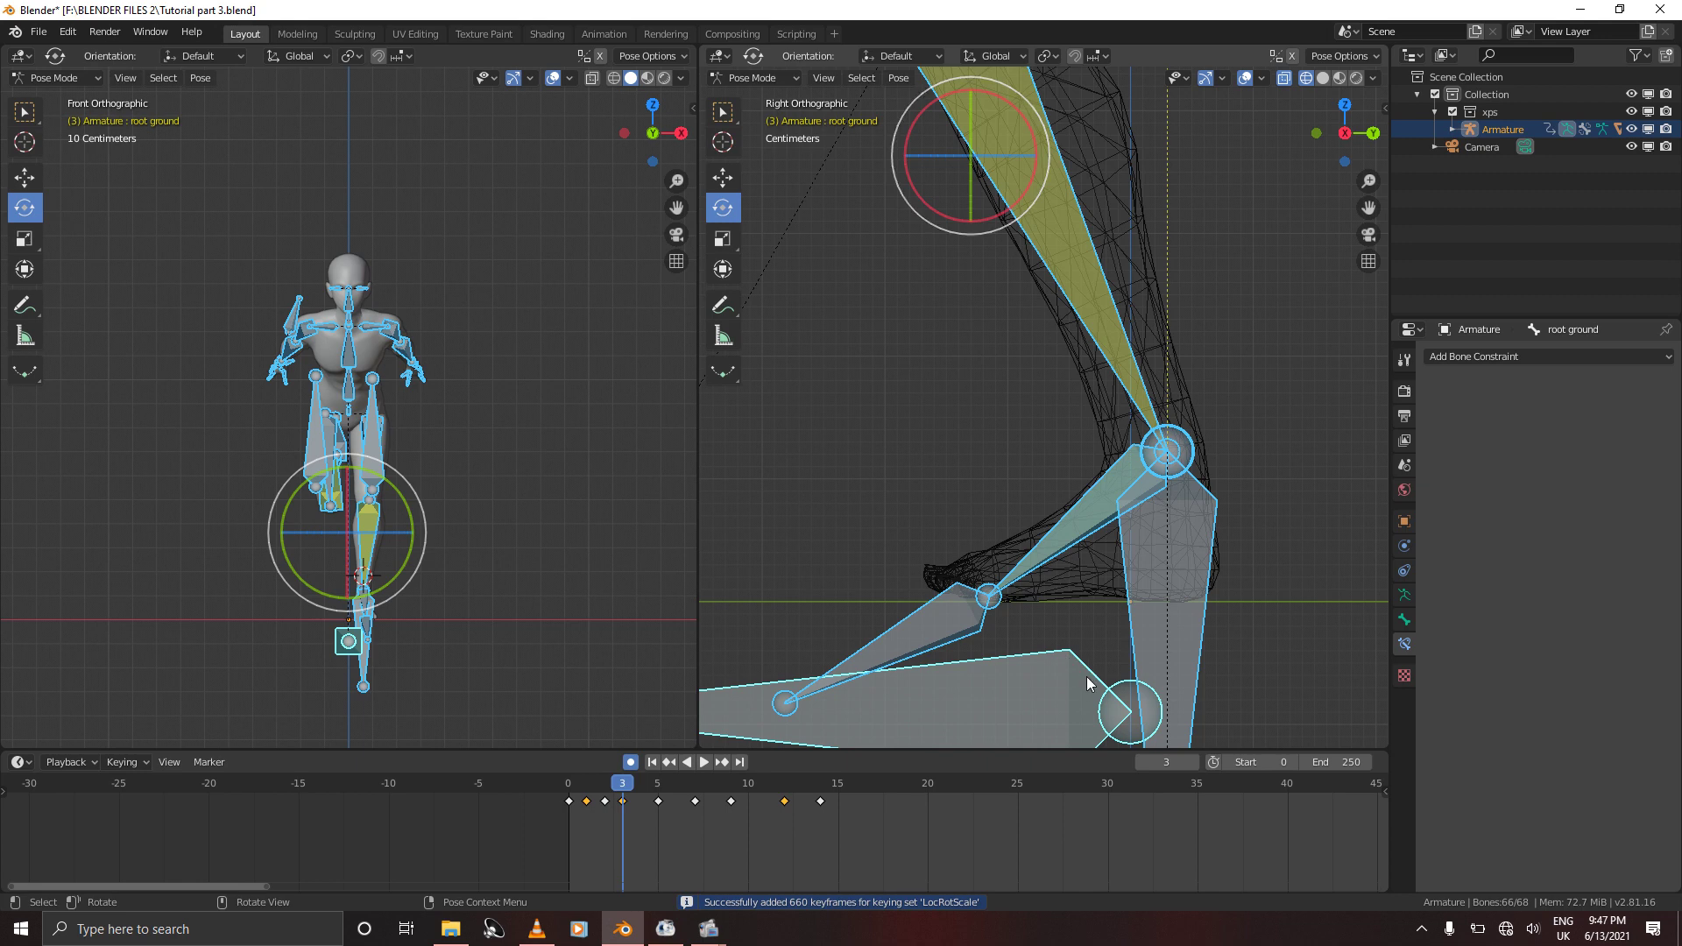
At frame 4, rotate the Left IK Ctrl bone by about 11° to lift the toes toward the ground line
{"action": "key", "text": "Right"}
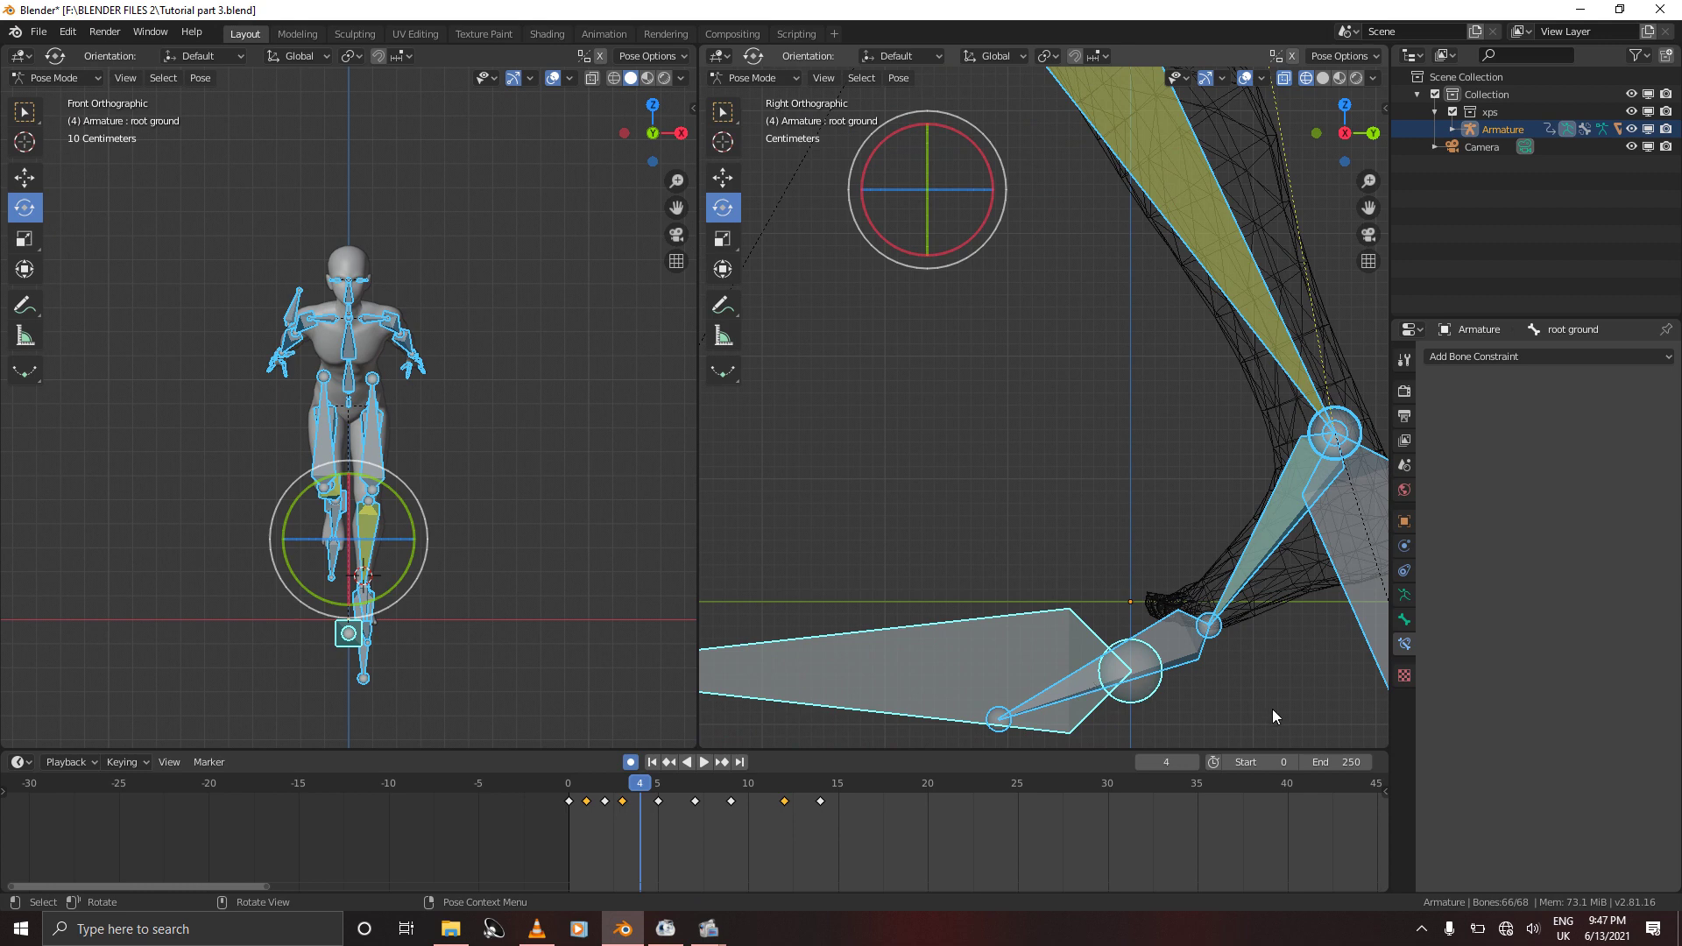
{"action": "left_click", "coordinate": [1346, 601]}
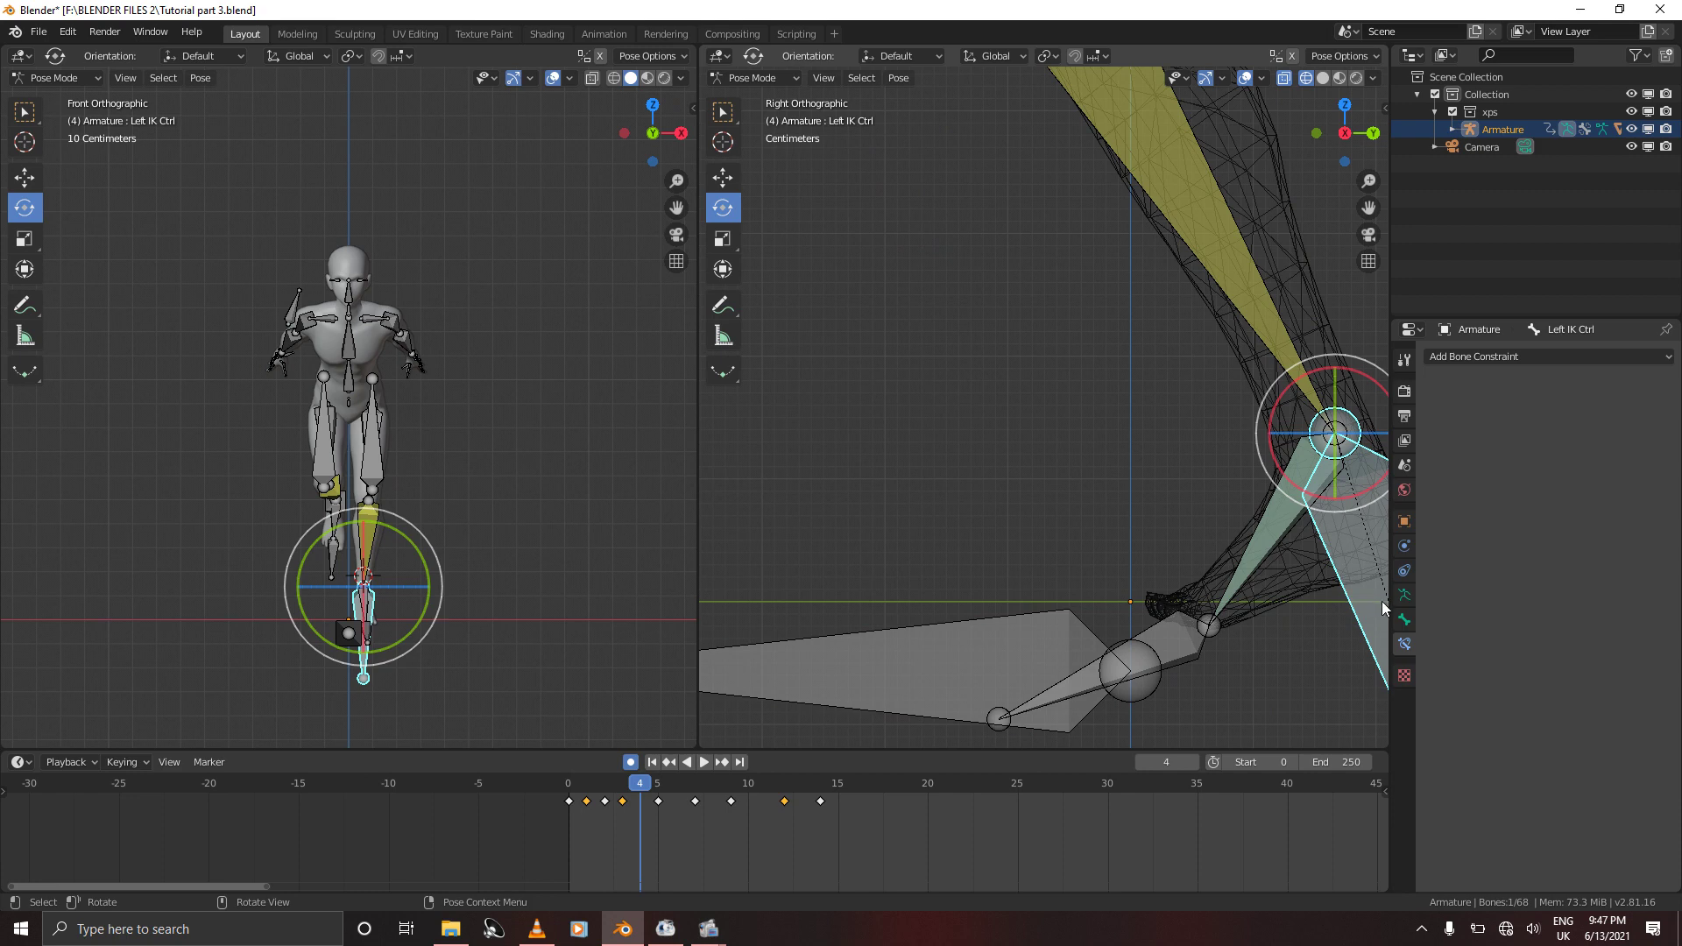
{"action": "key", "text": "r"}
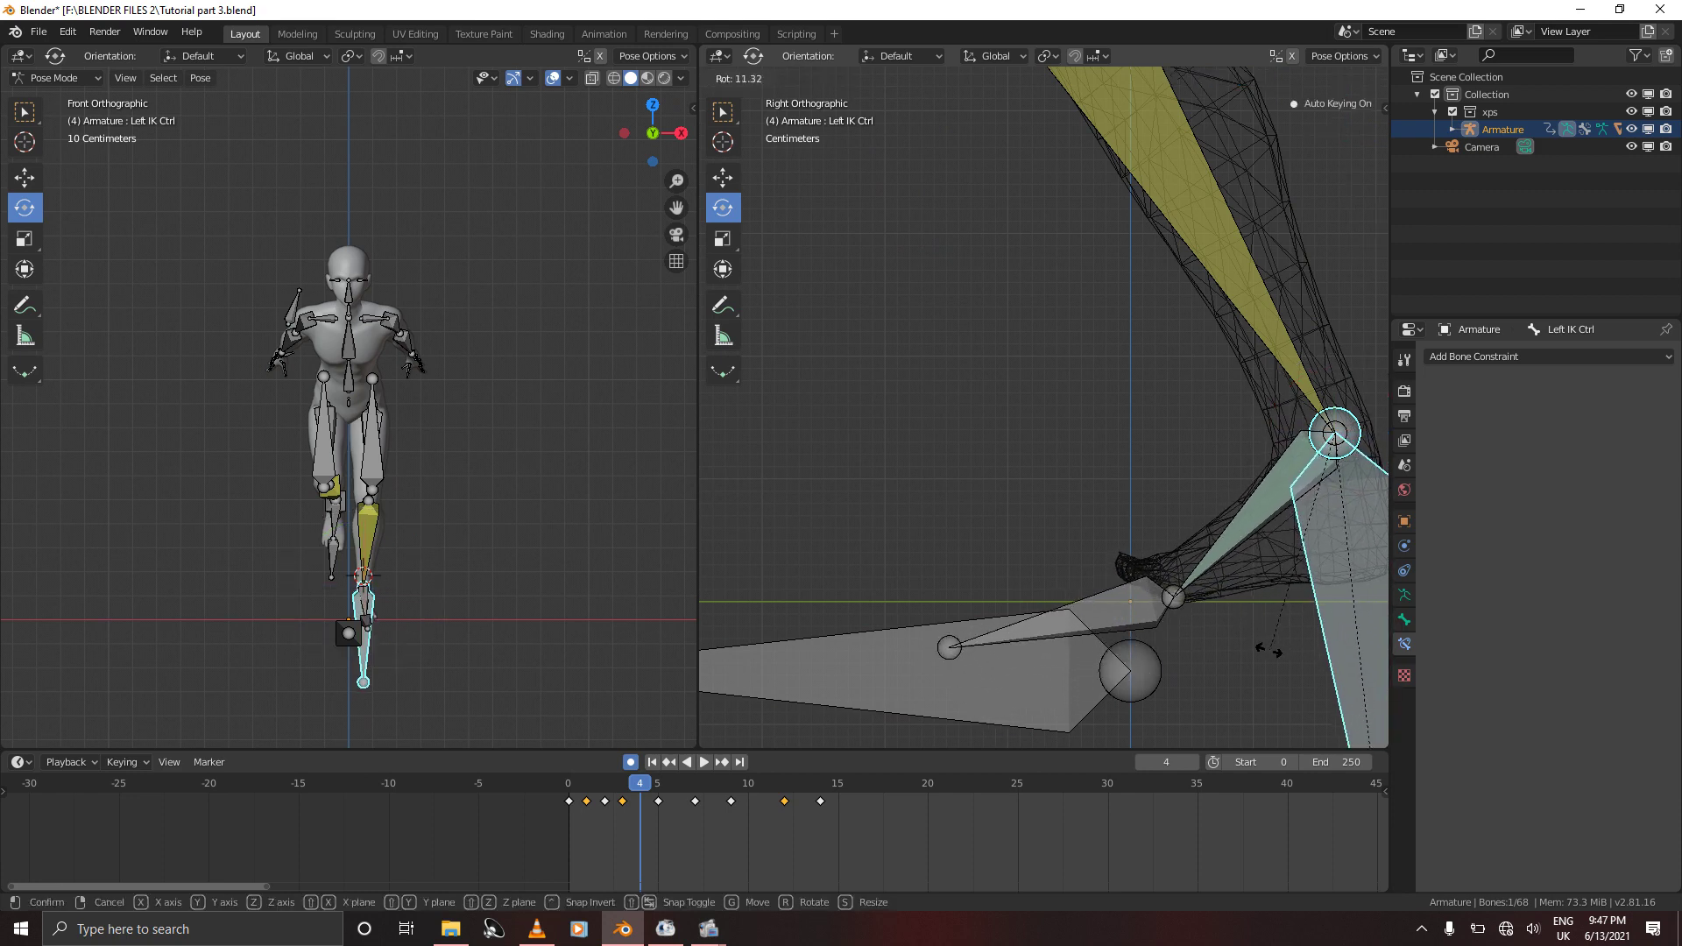
{"action": "left_click", "coordinate": [1272, 657]}
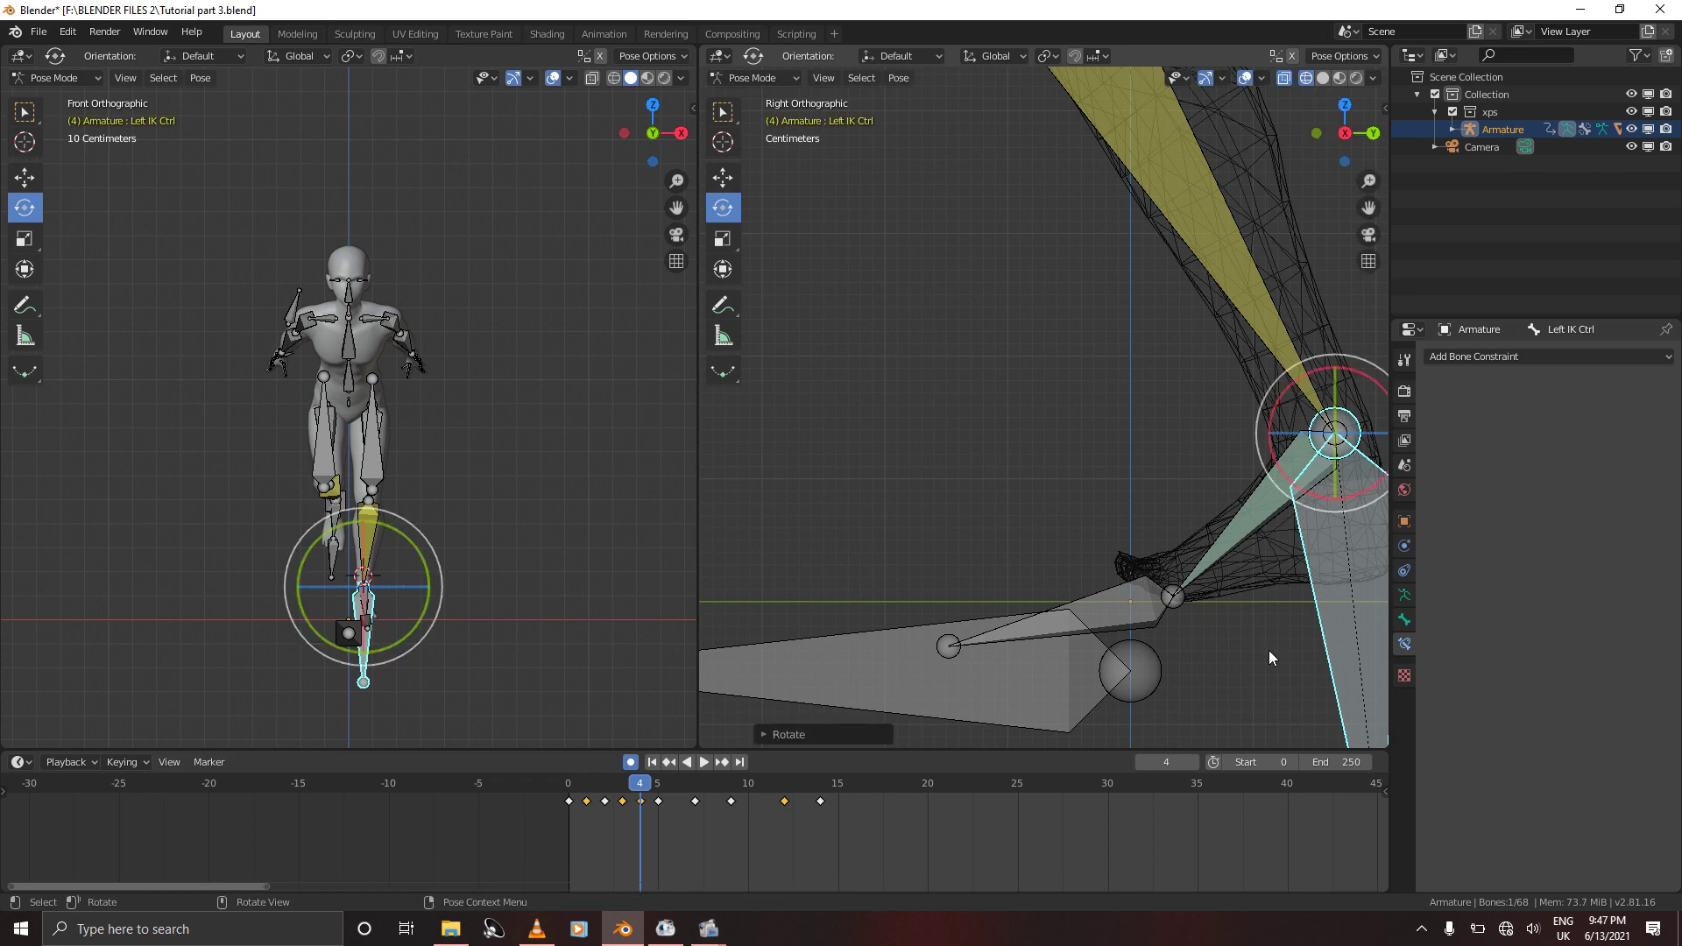
Keyframe all bones at frame 4, and advance to frame 5
{"action": "key", "text": "a"}
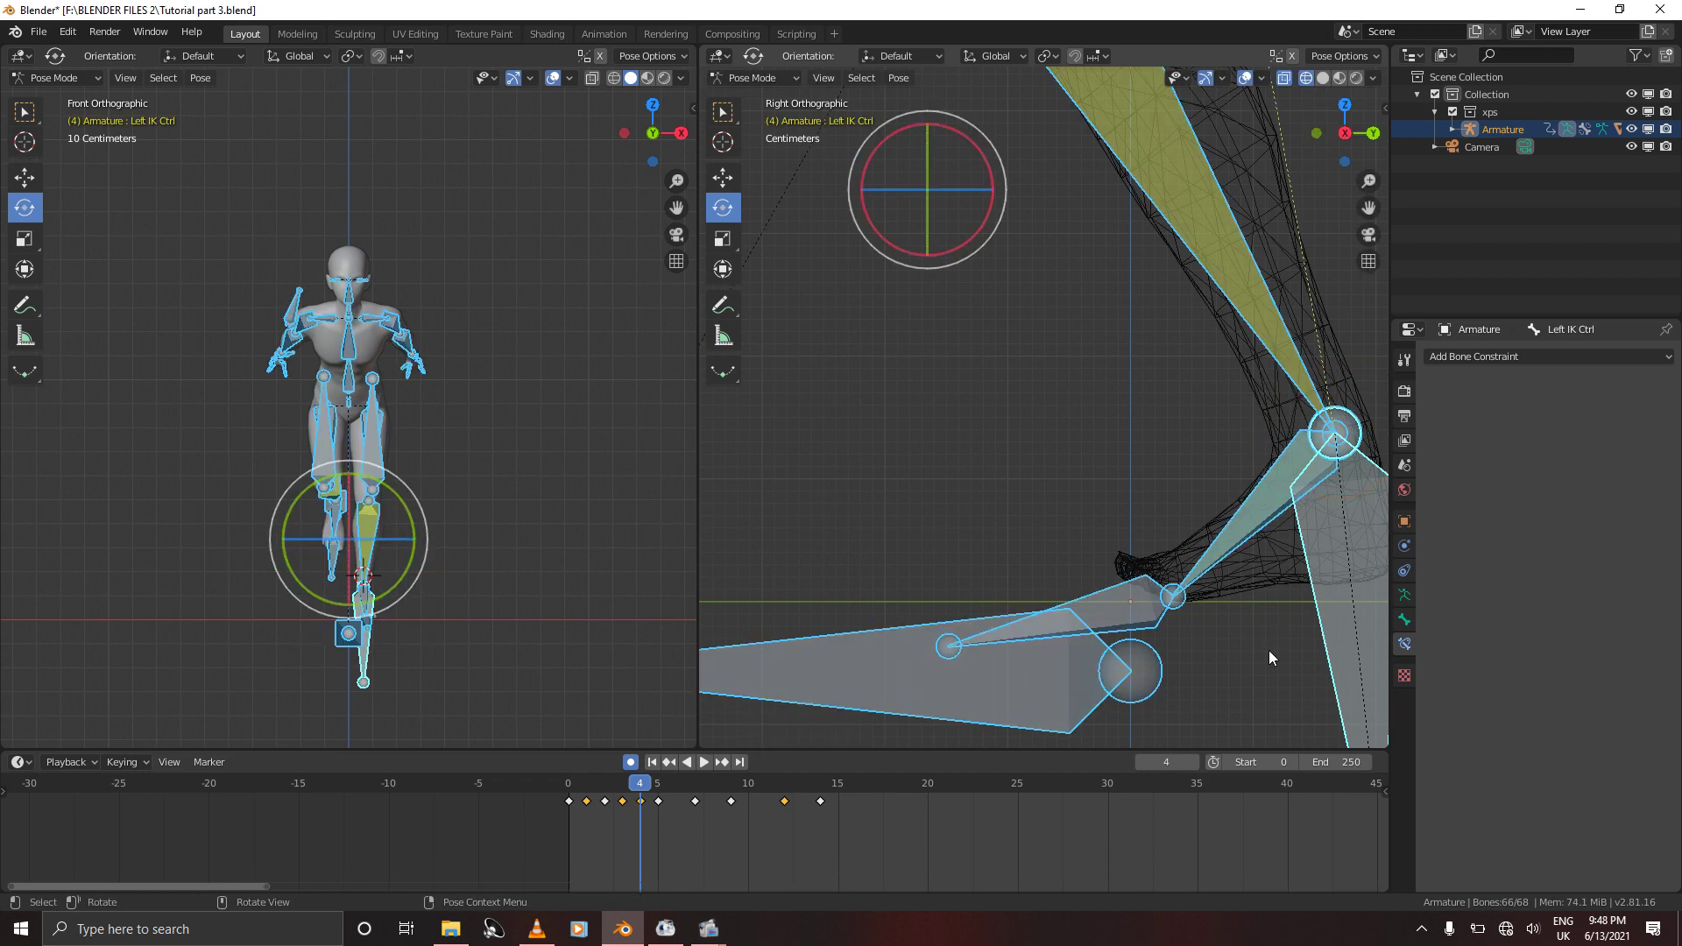
{"action": "key", "text": "i"}
{"action": "key", "text": "Right"}
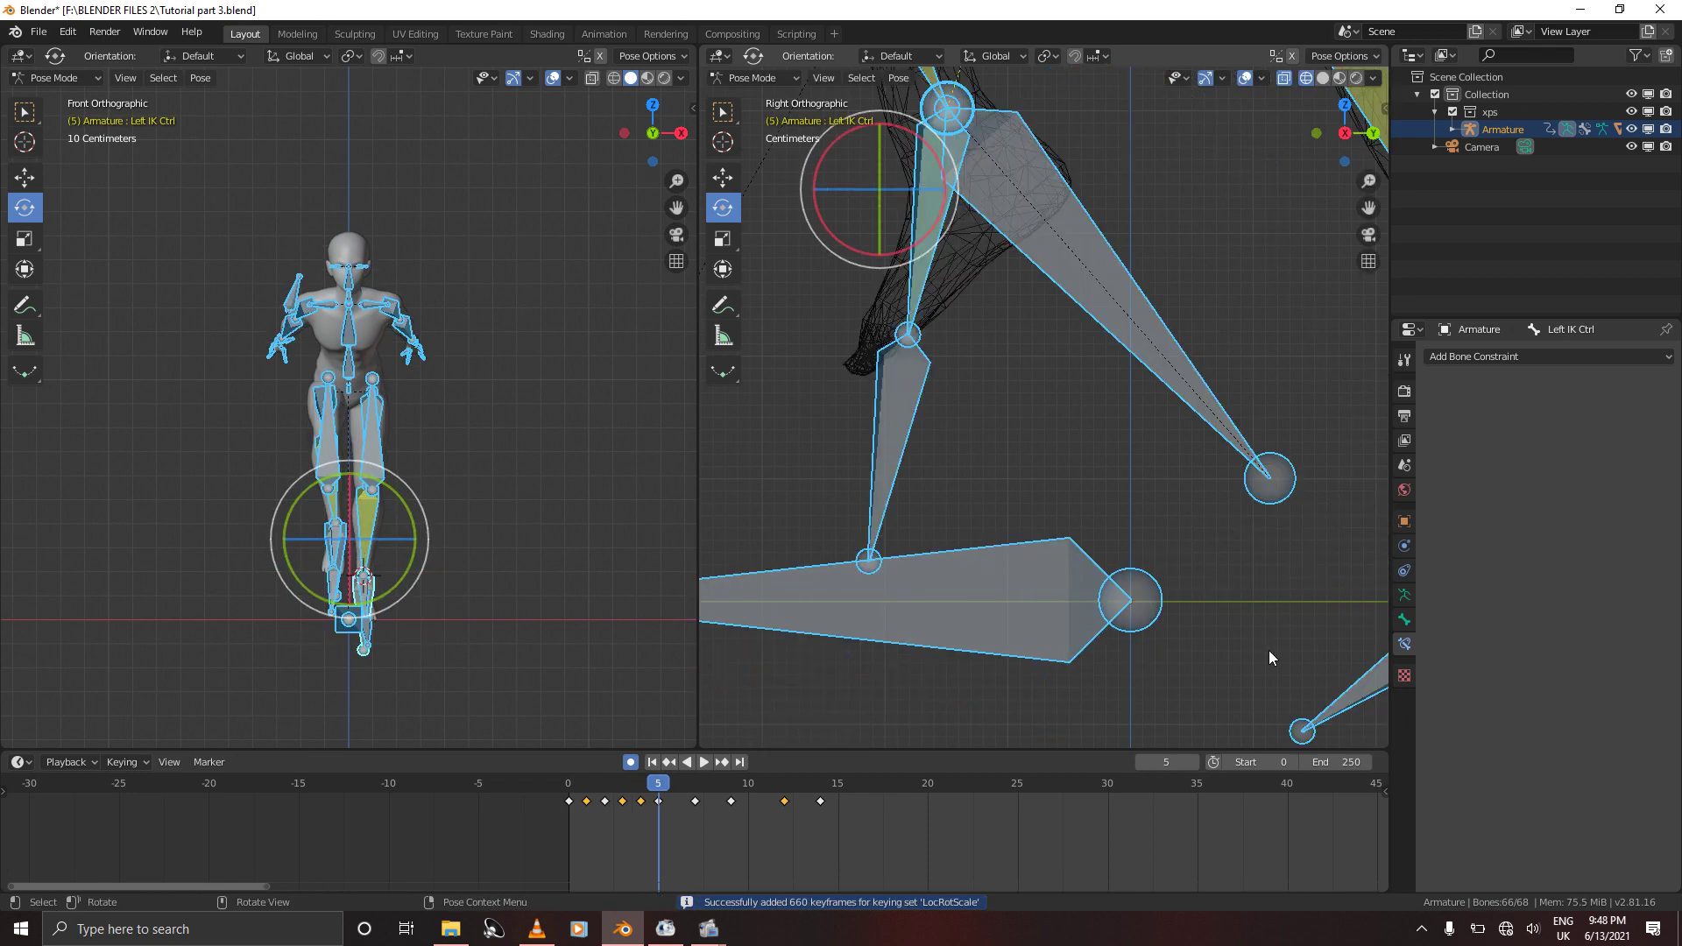
At frame 6, move the Left IK Ctrl bone about 0.04 m forward and up in the side view, and keyframe all bones
{"action": "scroll", "coordinate": [1268, 650], "scroll_direction": "down", "scroll_amount": 7}
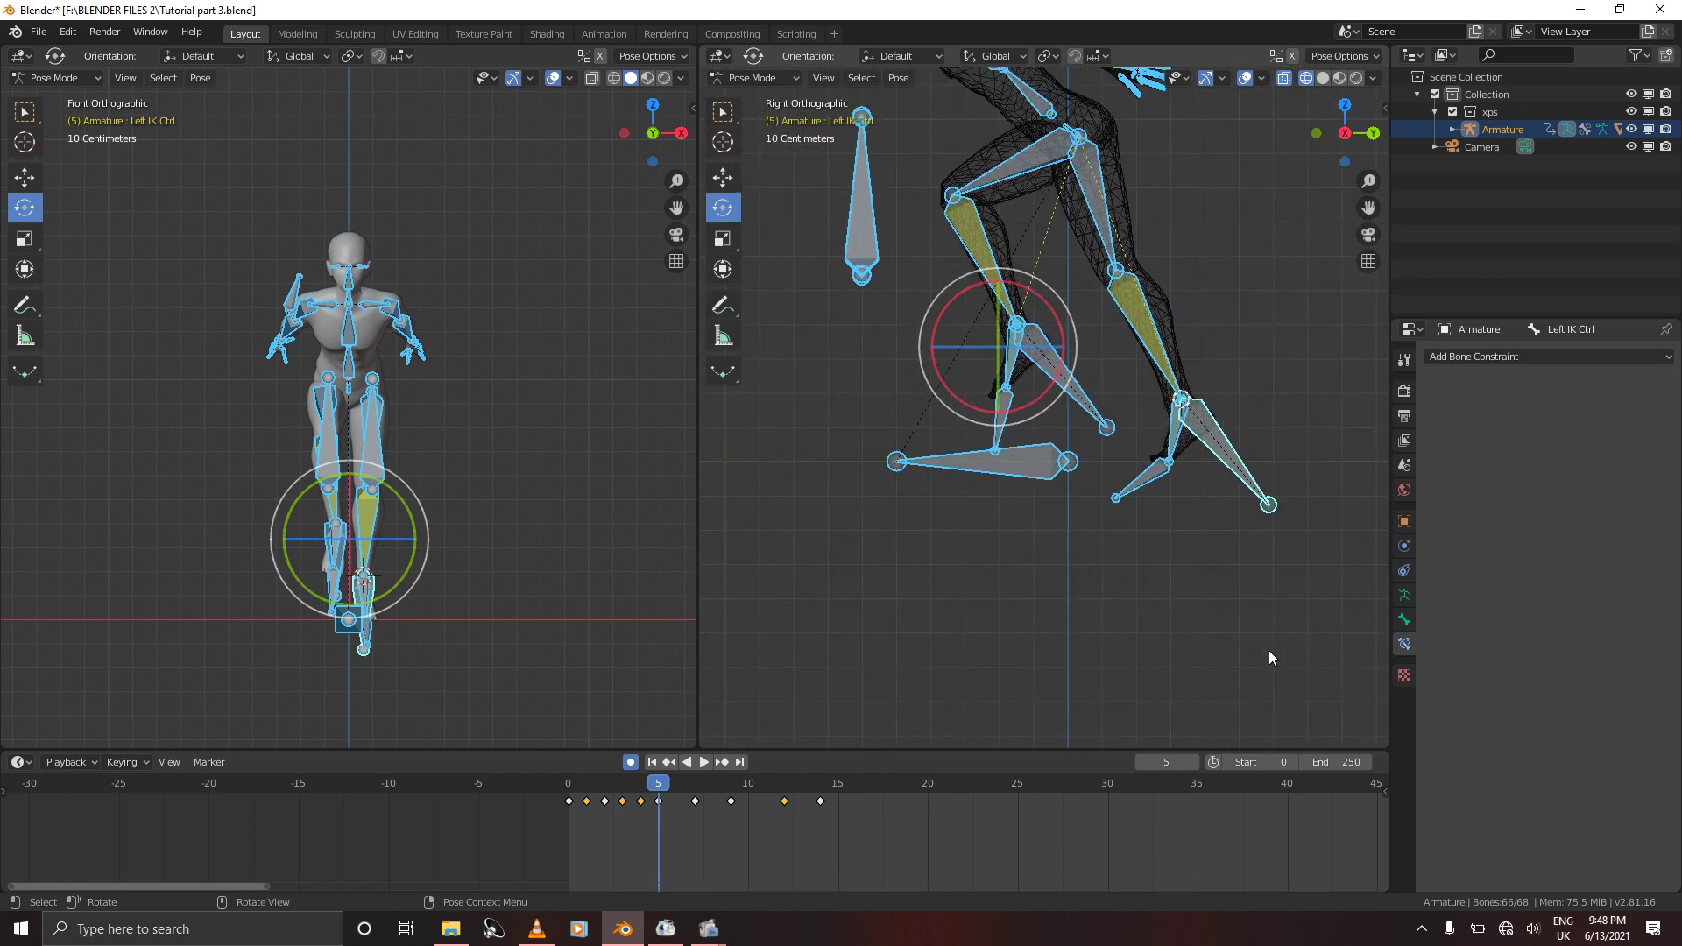
{"action": "key", "text": "Right"}
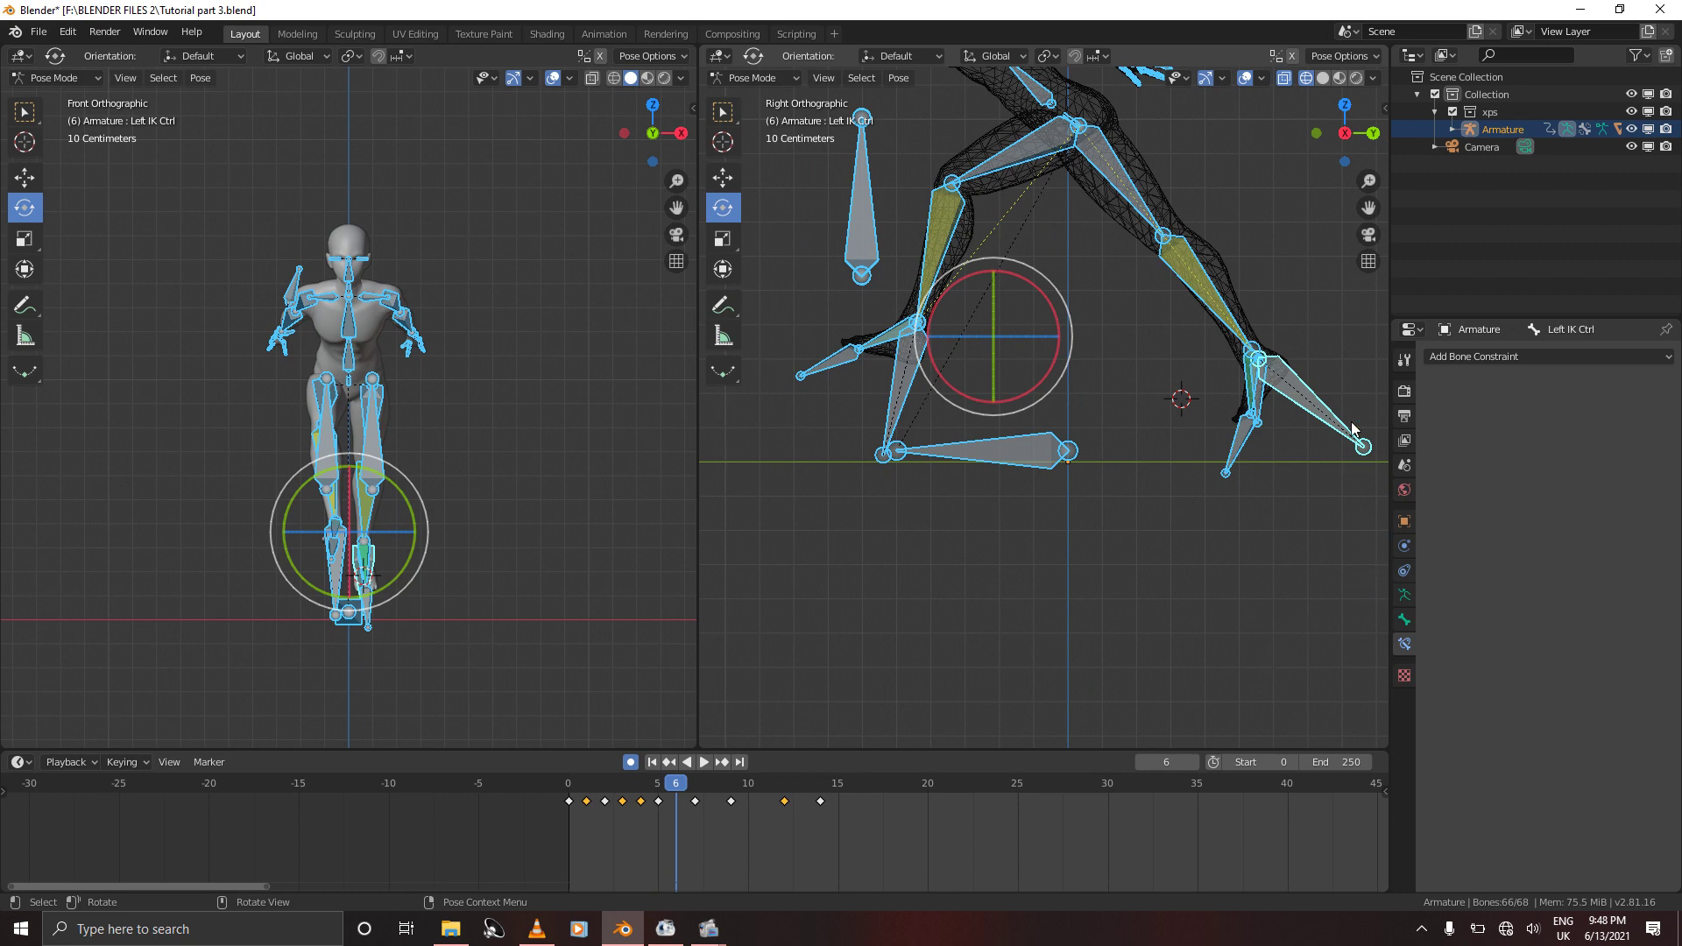
{"action": "left_click", "coordinate": [1316, 405]}
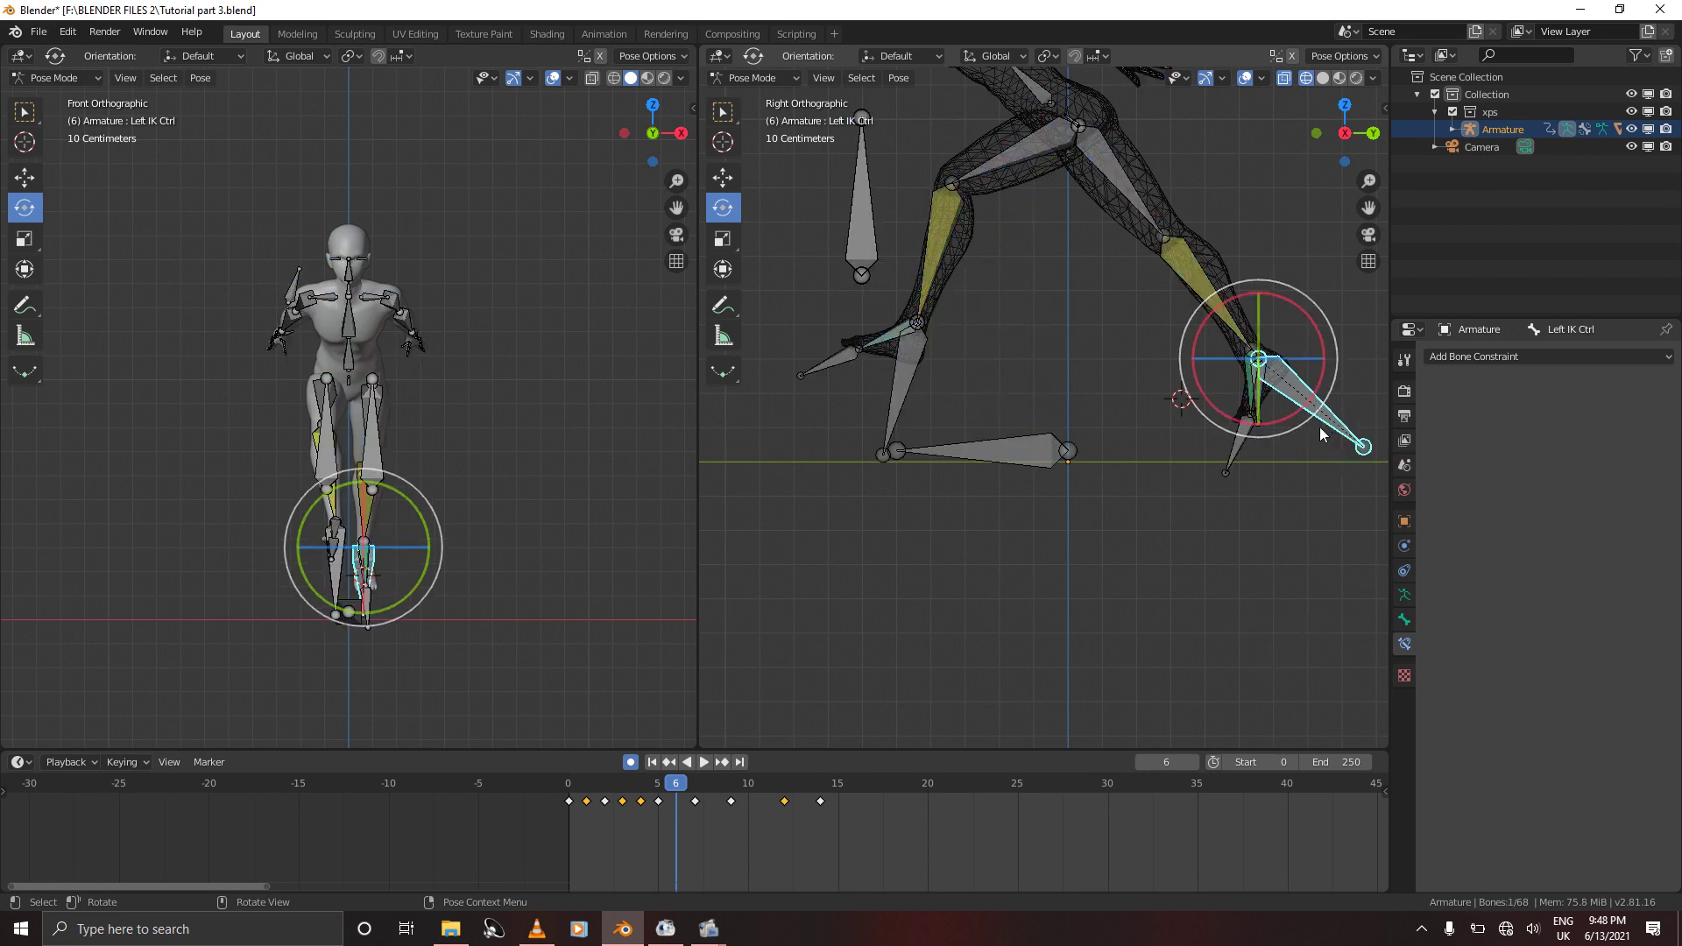
{"action": "key", "text": "g"}
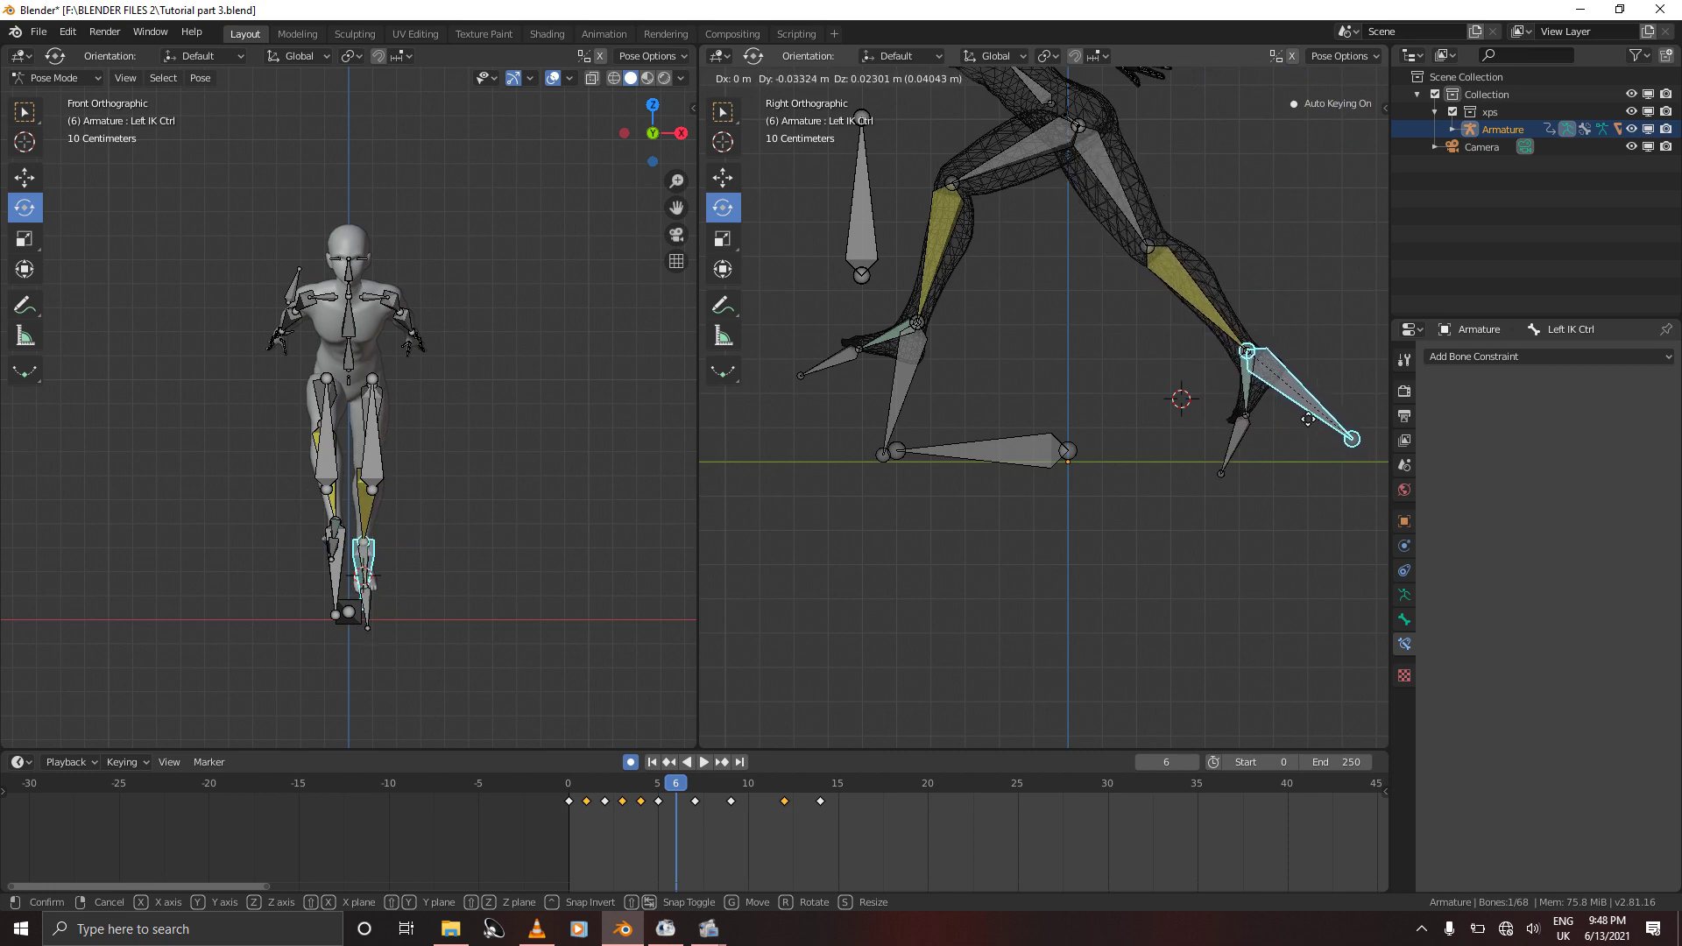
{"action": "left_click", "coordinate": [1308, 420]}
{"action": "key", "text": "a"}
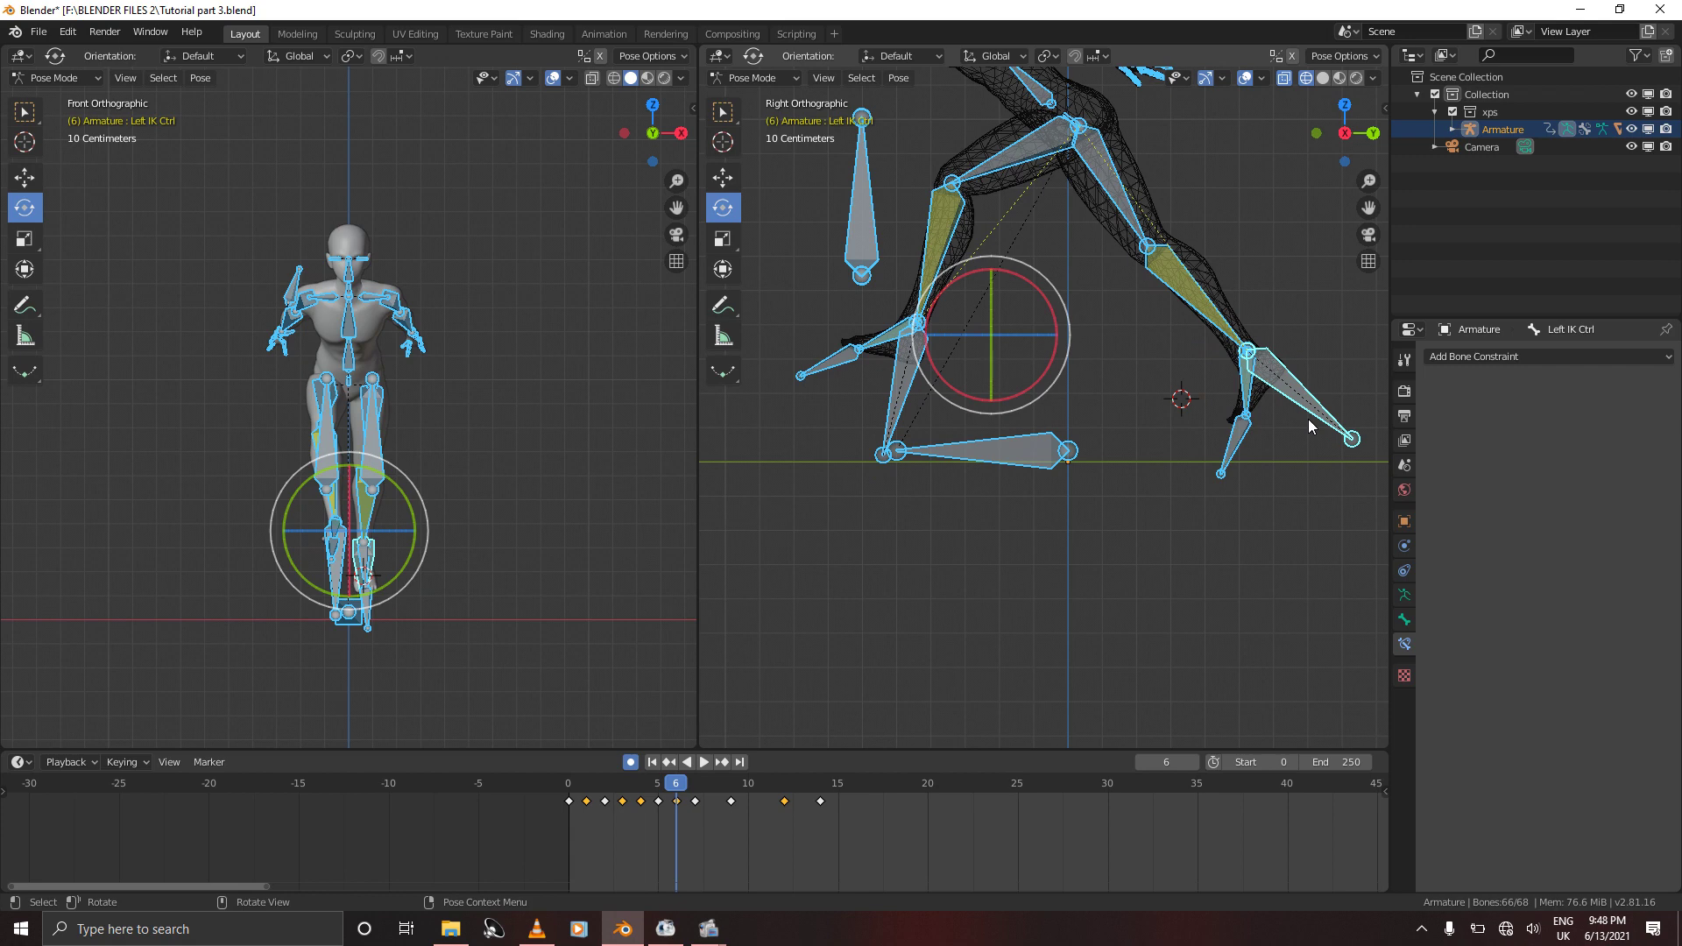
{"action": "key", "text": "i"}
Step back and forth through frames 0 to 7 to examine the left foot's contact with the ground line
{"action": "key", "text": "Right"}
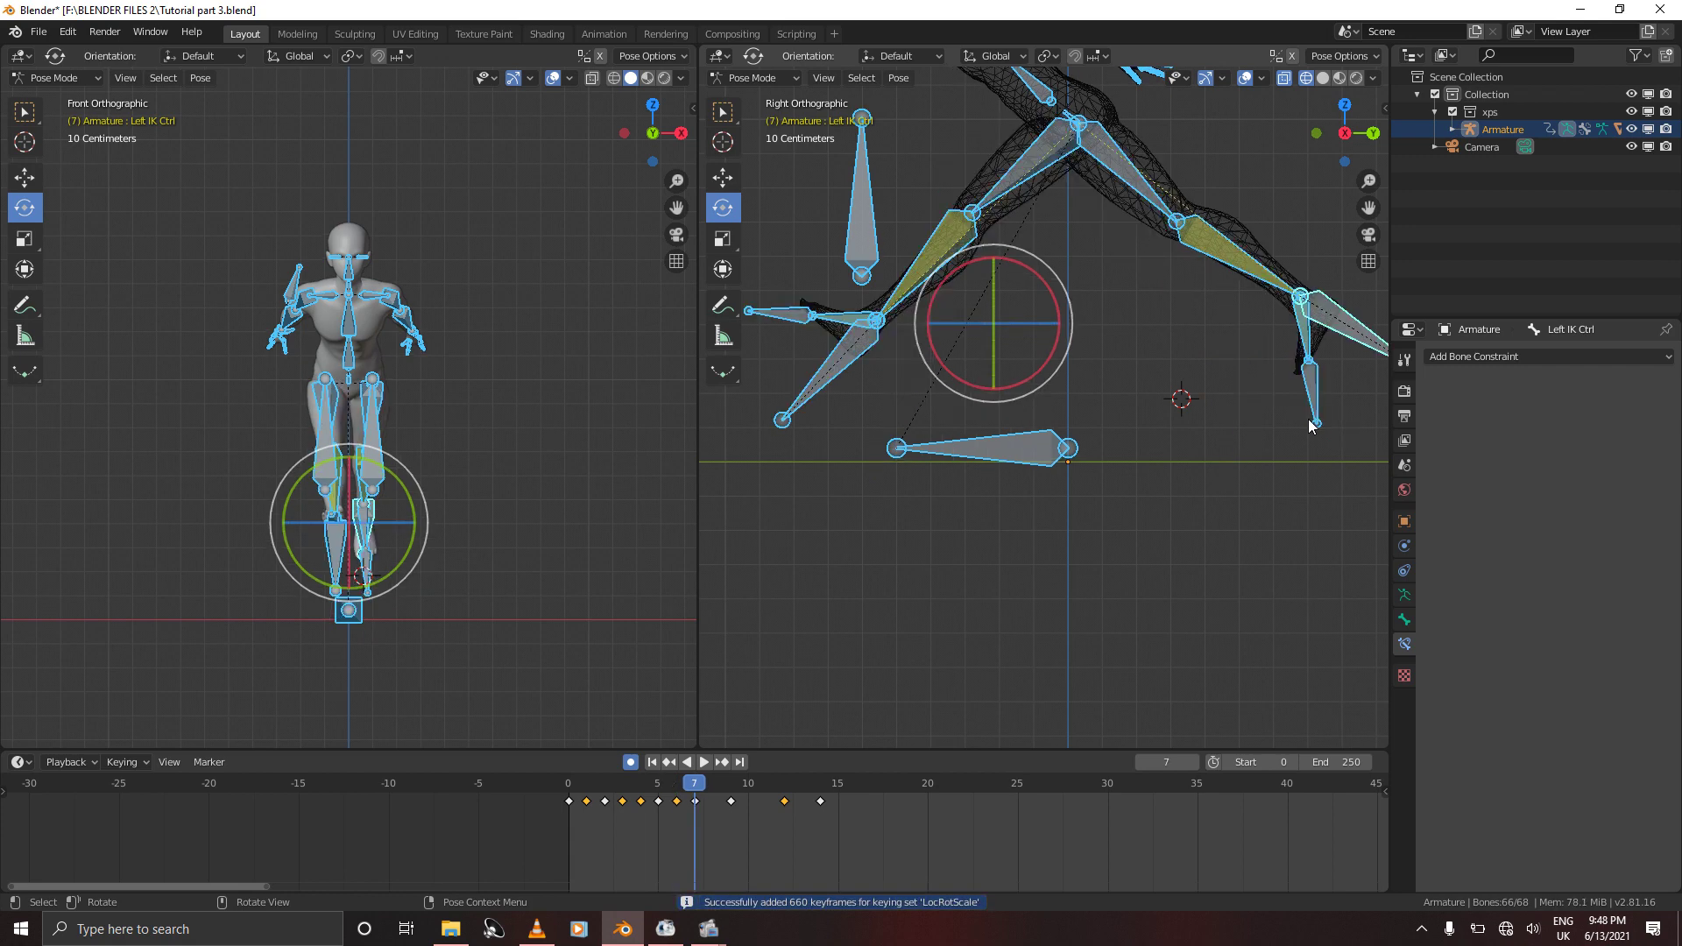
{"action": "key", "text": "Left"}
{"action": "key", "text": "Left"}
{"action": "key", "text": "Left"}
{"action": "key", "text": "Left"}
{"action": "key", "text": "Left"}
{"action": "key", "text": "Left"}
{"action": "key", "text": "Left"}
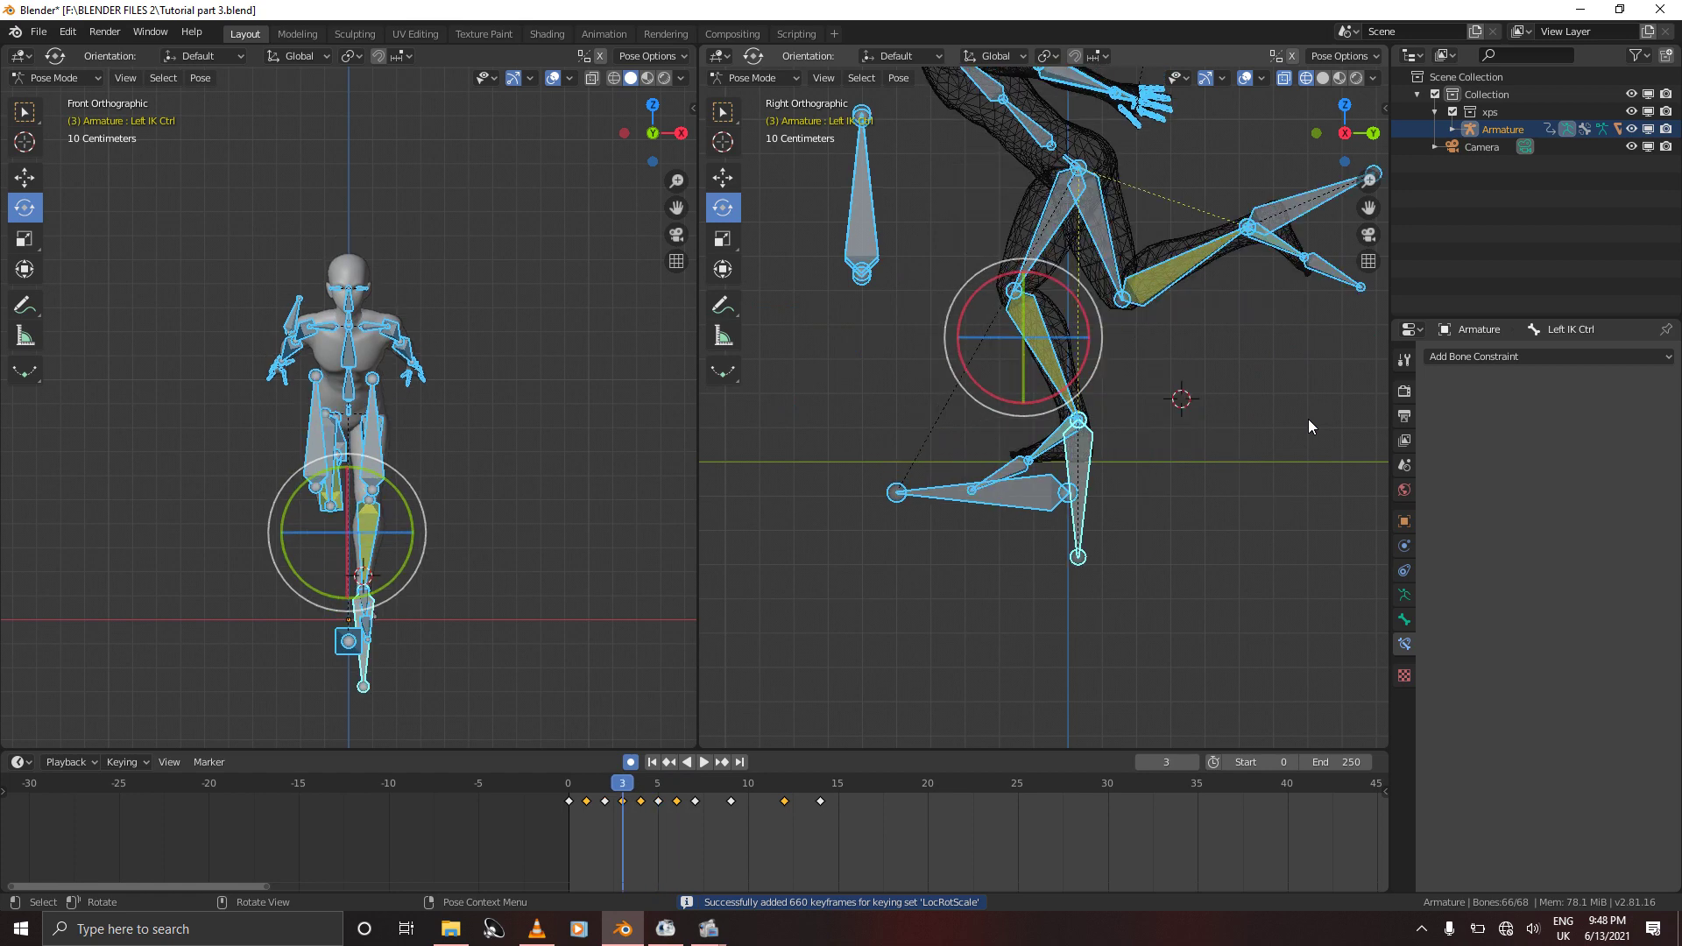
{"action": "key", "text": "Right"}
{"action": "key", "text": "Right"}
{"action": "key", "text": "Right"}
{"action": "key", "text": "Right"}
{"action": "key", "text": "Right"}
{"action": "key", "text": "Right"}
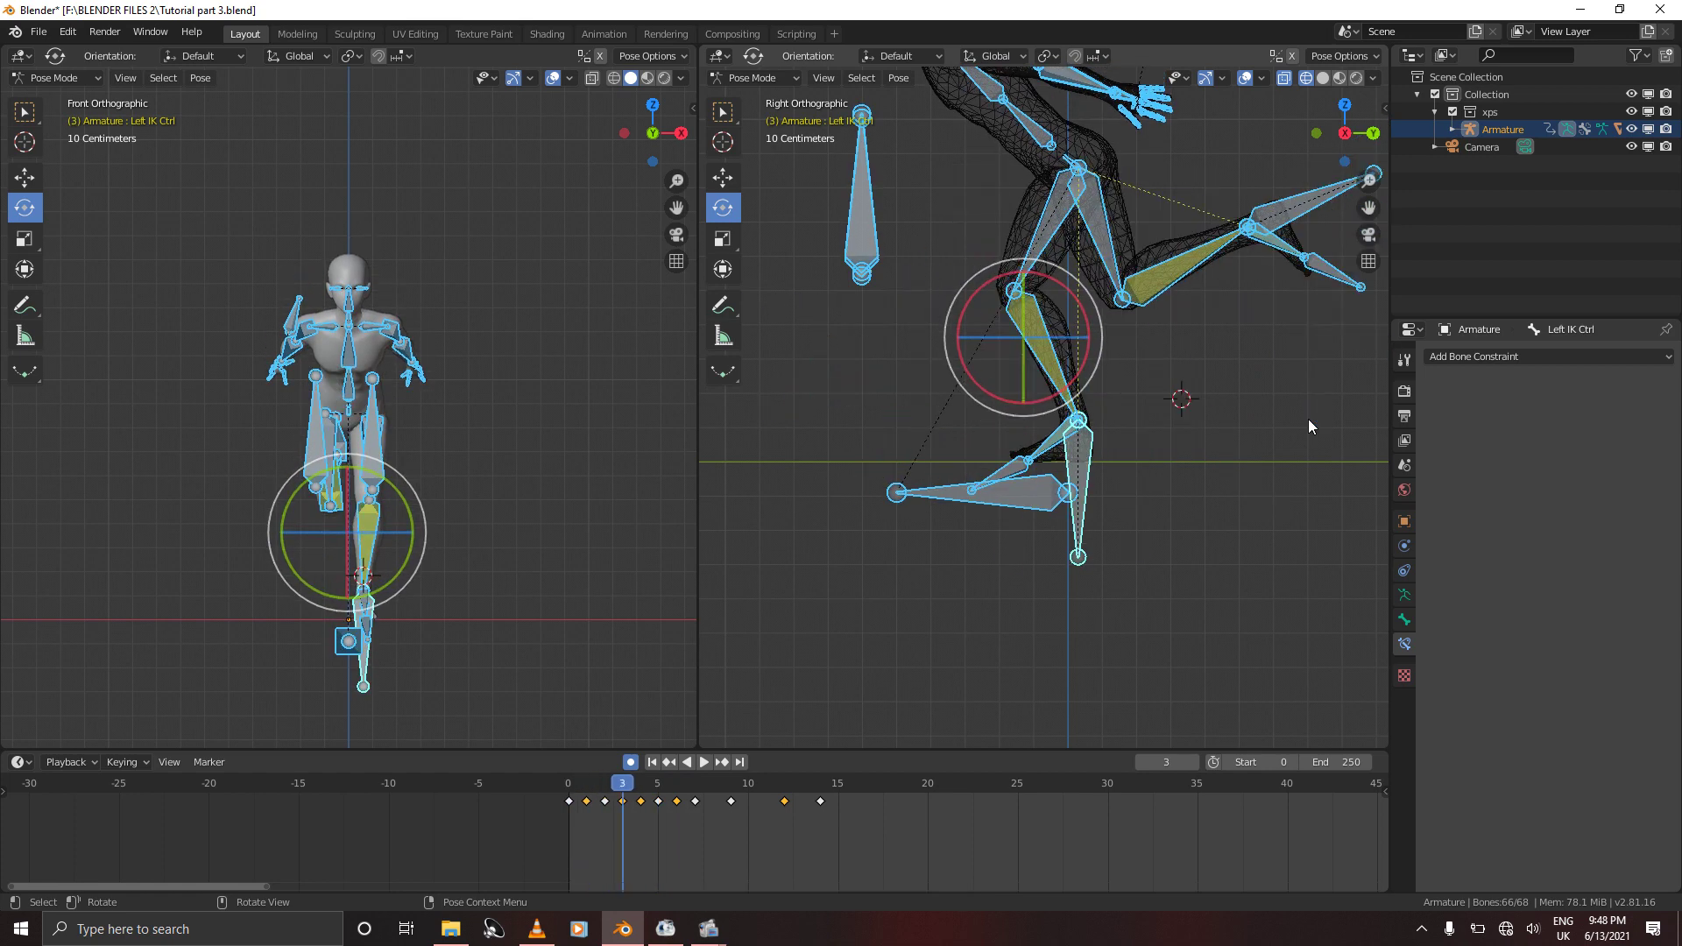
{"action": "key", "text": "Right"}
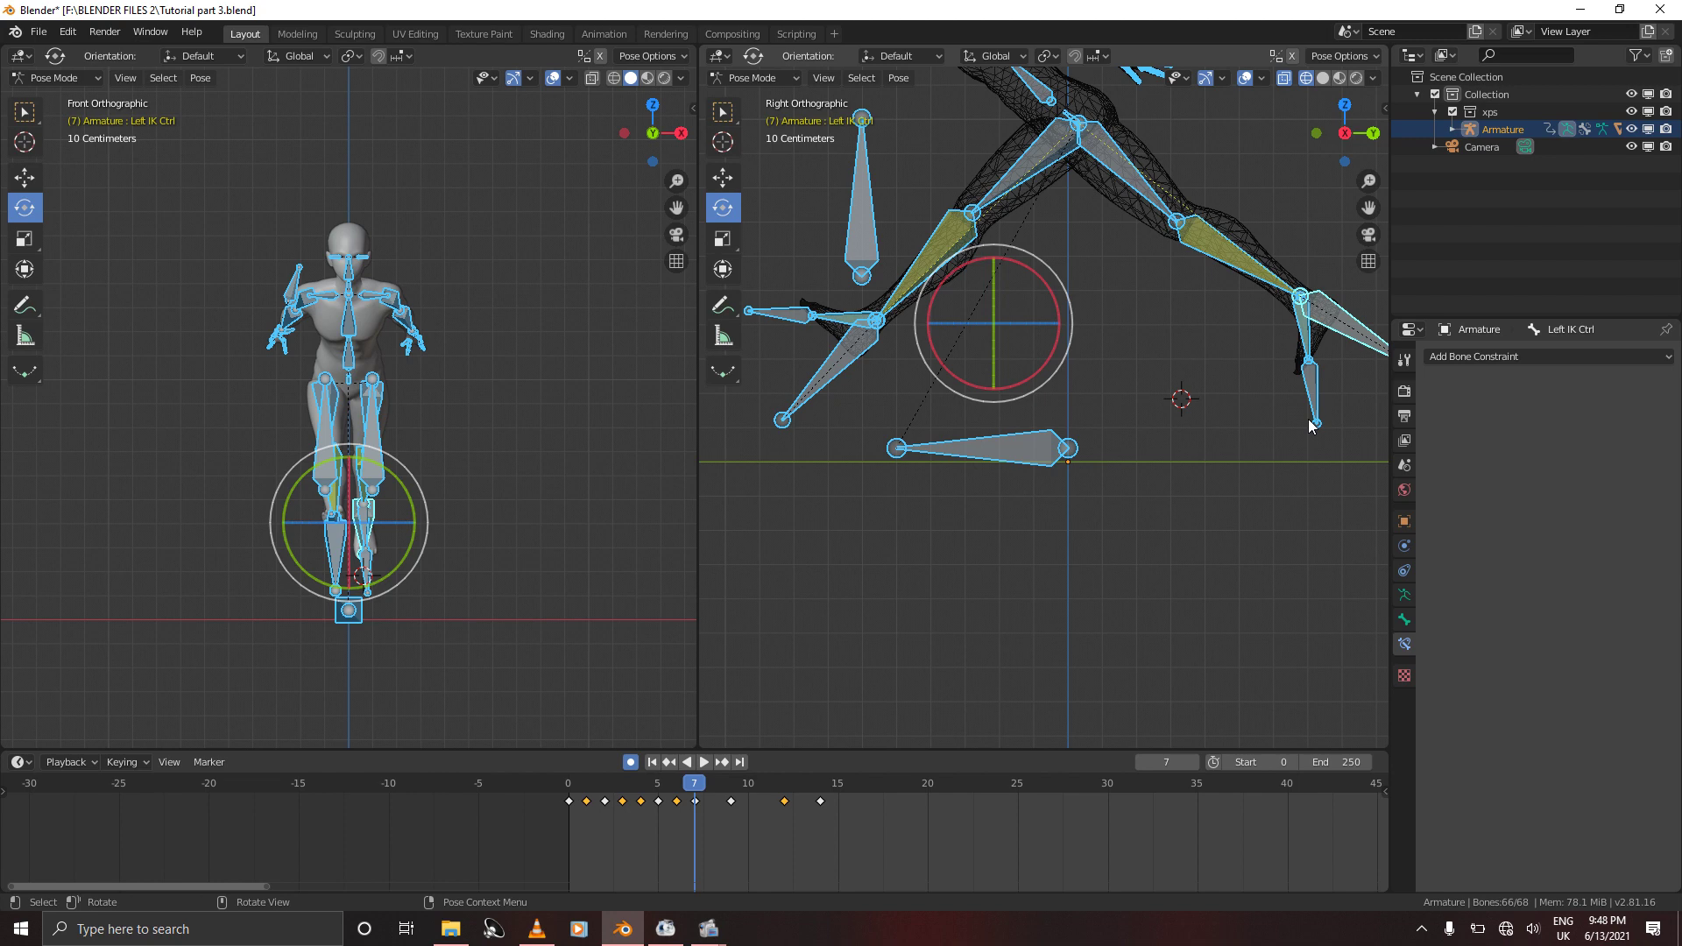
{"action": "key", "text": "Left"}
{"action": "key", "text": "Left"}
{"action": "key", "text": "Left"}
{"action": "key", "text": "Left"}
{"action": "key", "text": "Left"}
{"action": "key", "text": "Left"}
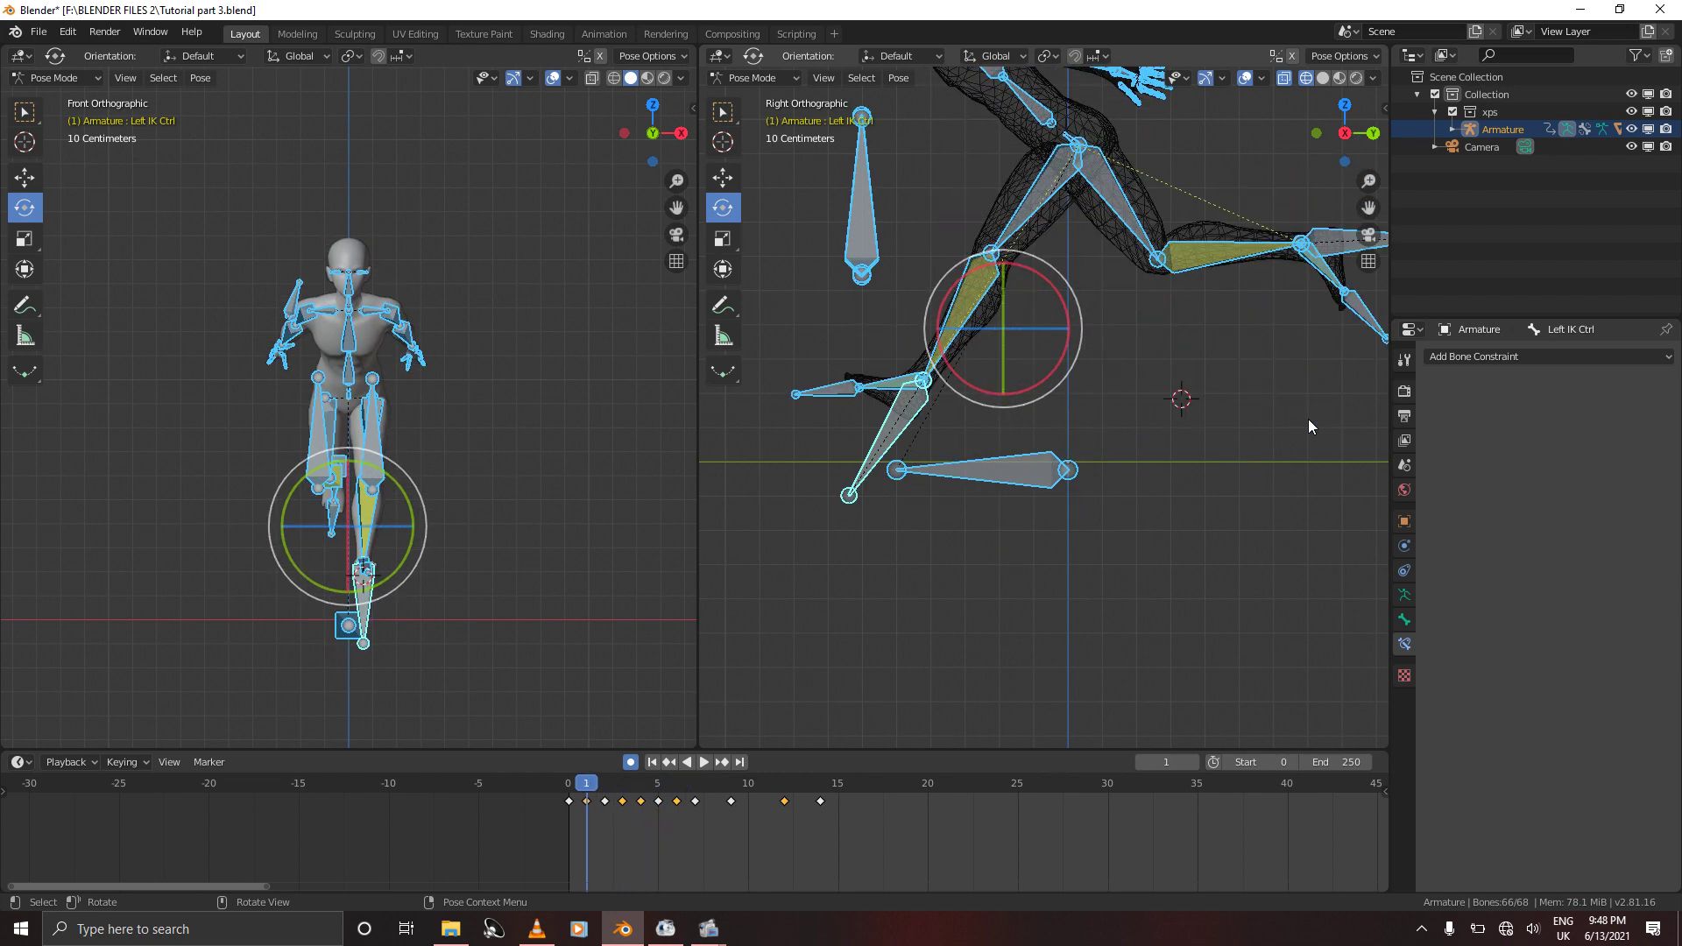
{"action": "key", "text": "Left"}
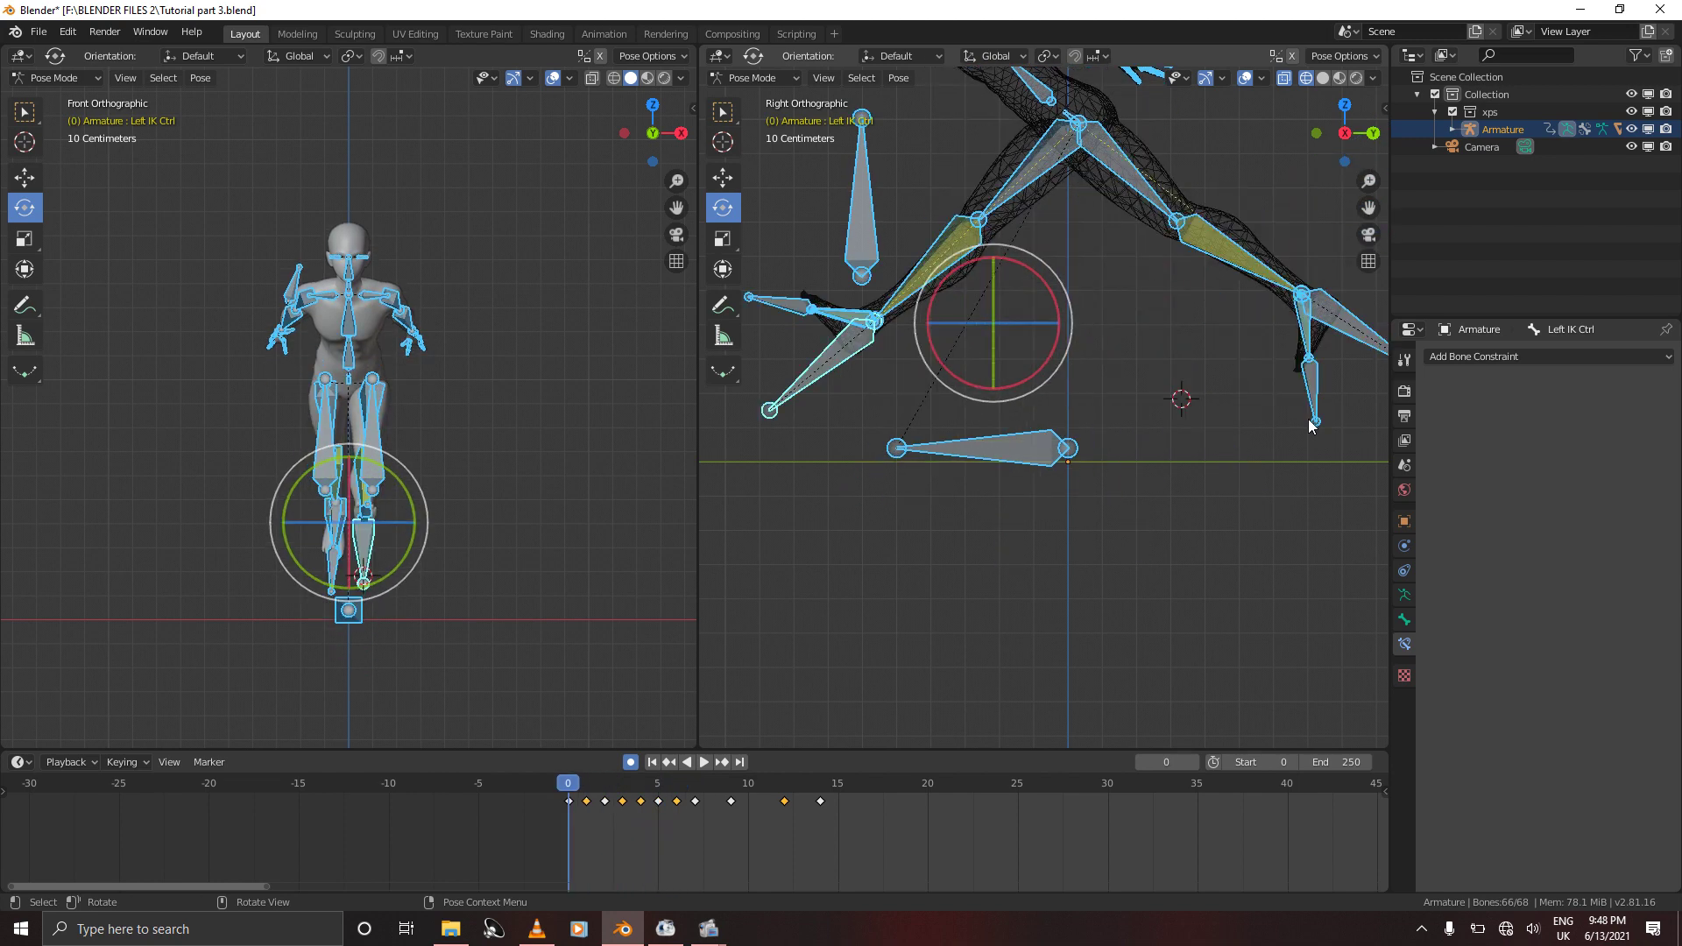
{"action": "key", "text": "Right"}
{"action": "key", "text": "Right"}
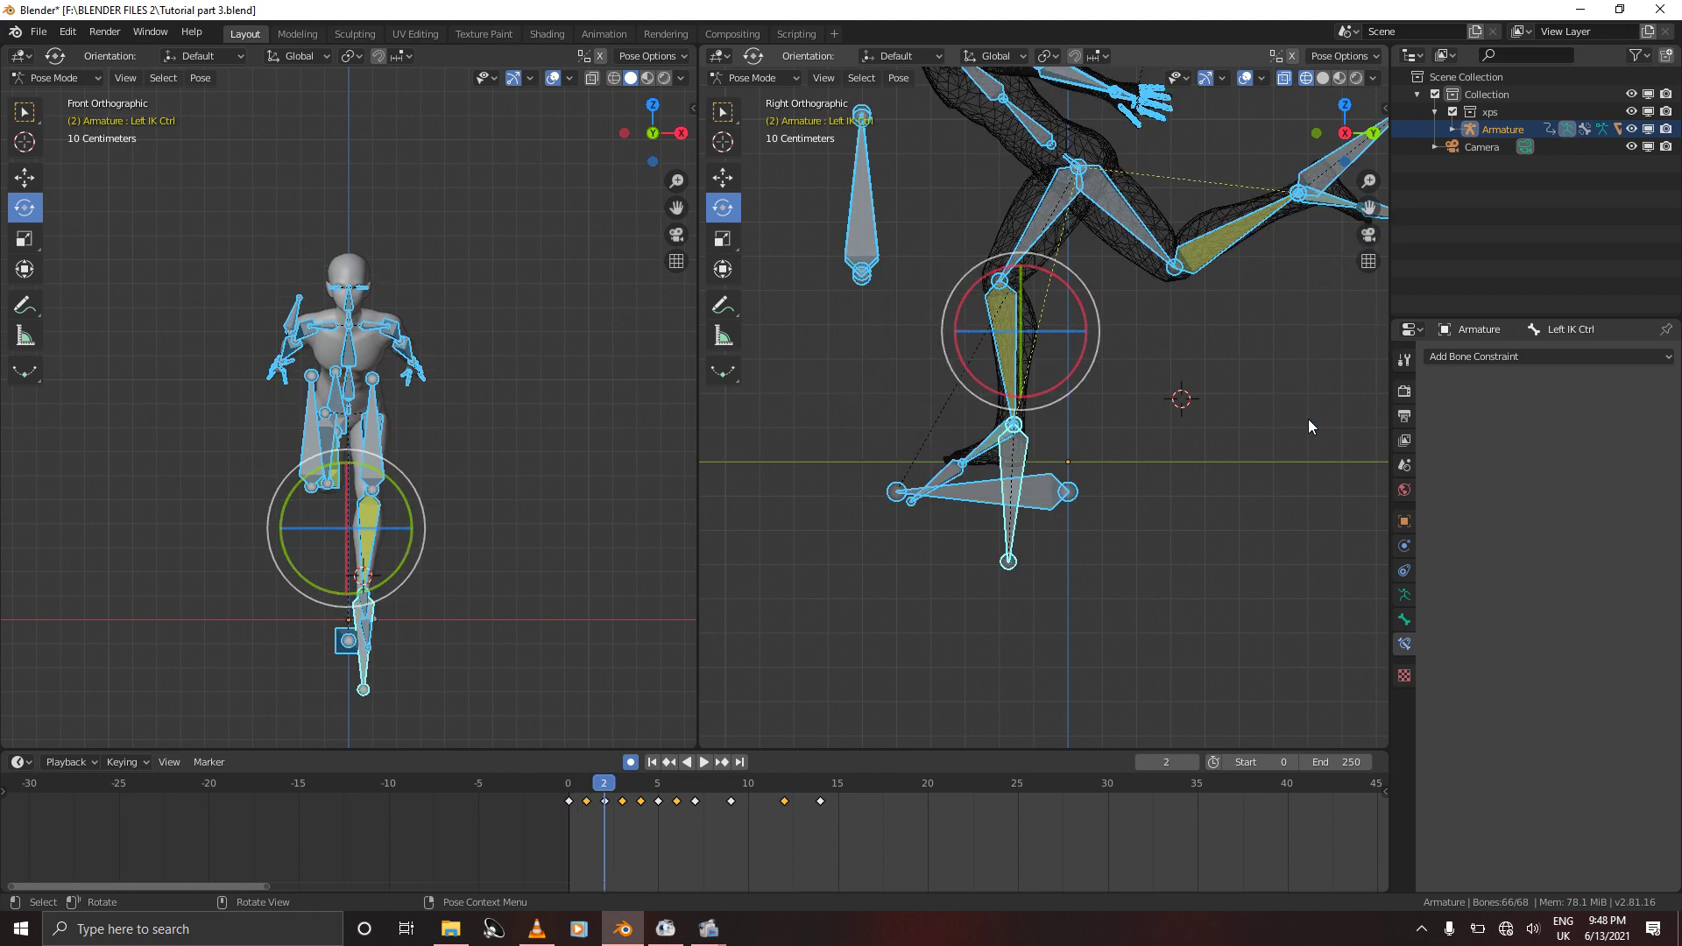
{"action": "key", "text": "Left"}
{"action": "key", "text": "Left"}
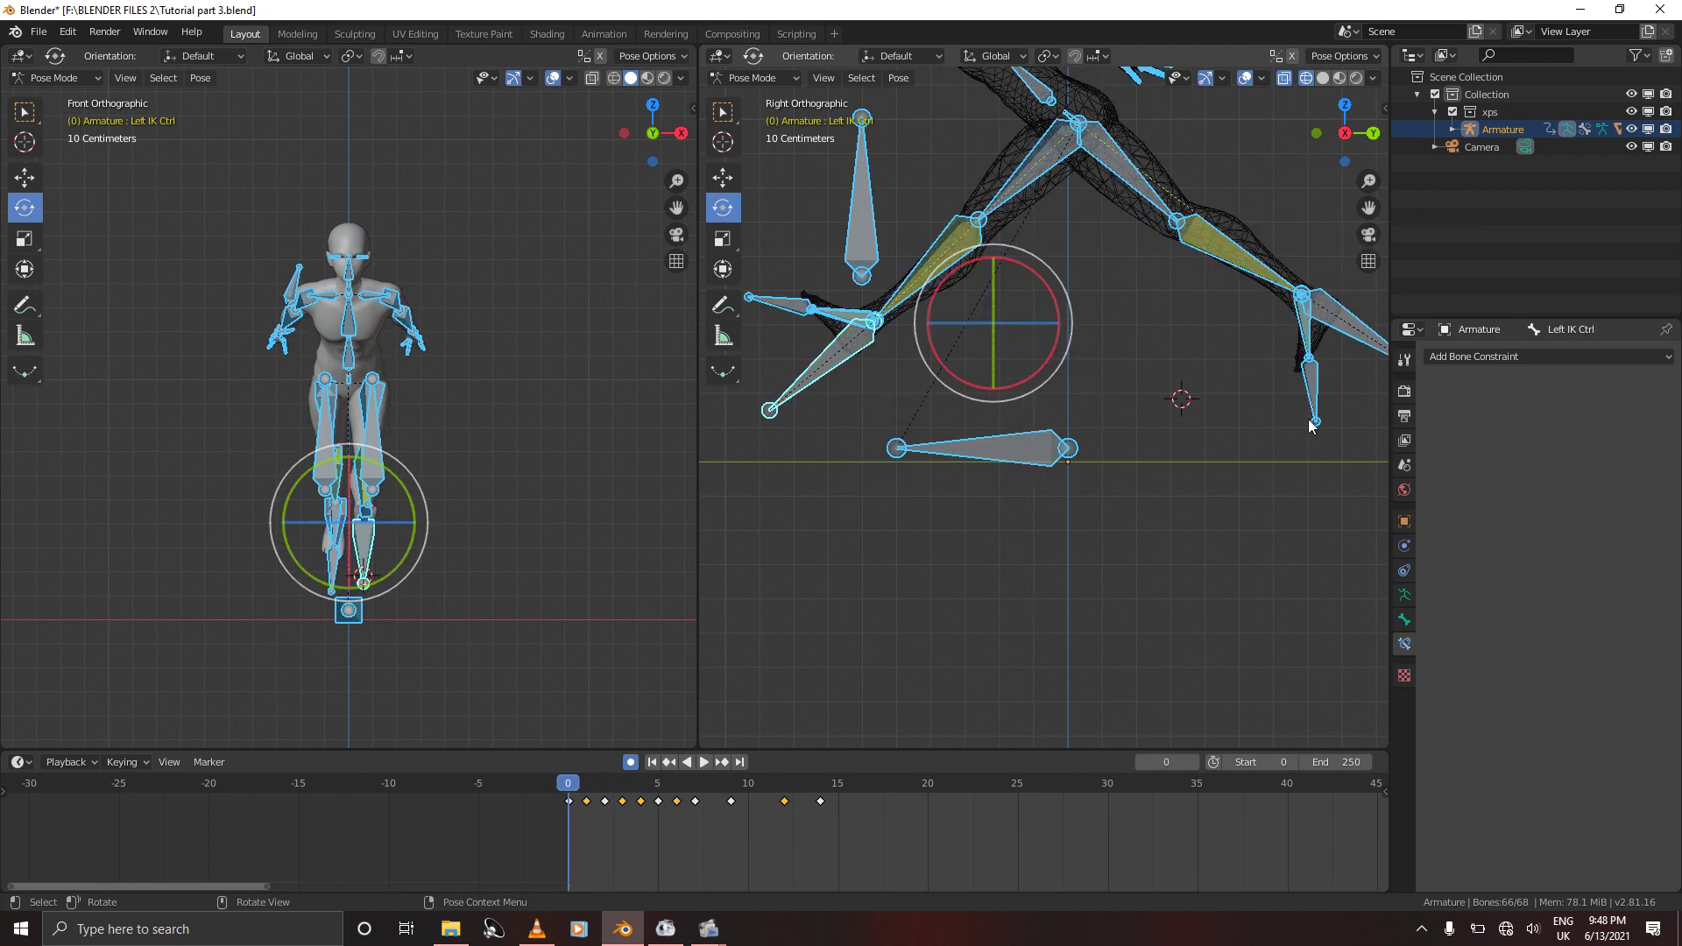
{"action": "key", "text": "Right"}
{"action": "key", "text": "Right"}
{"action": "key", "text": "Right"}
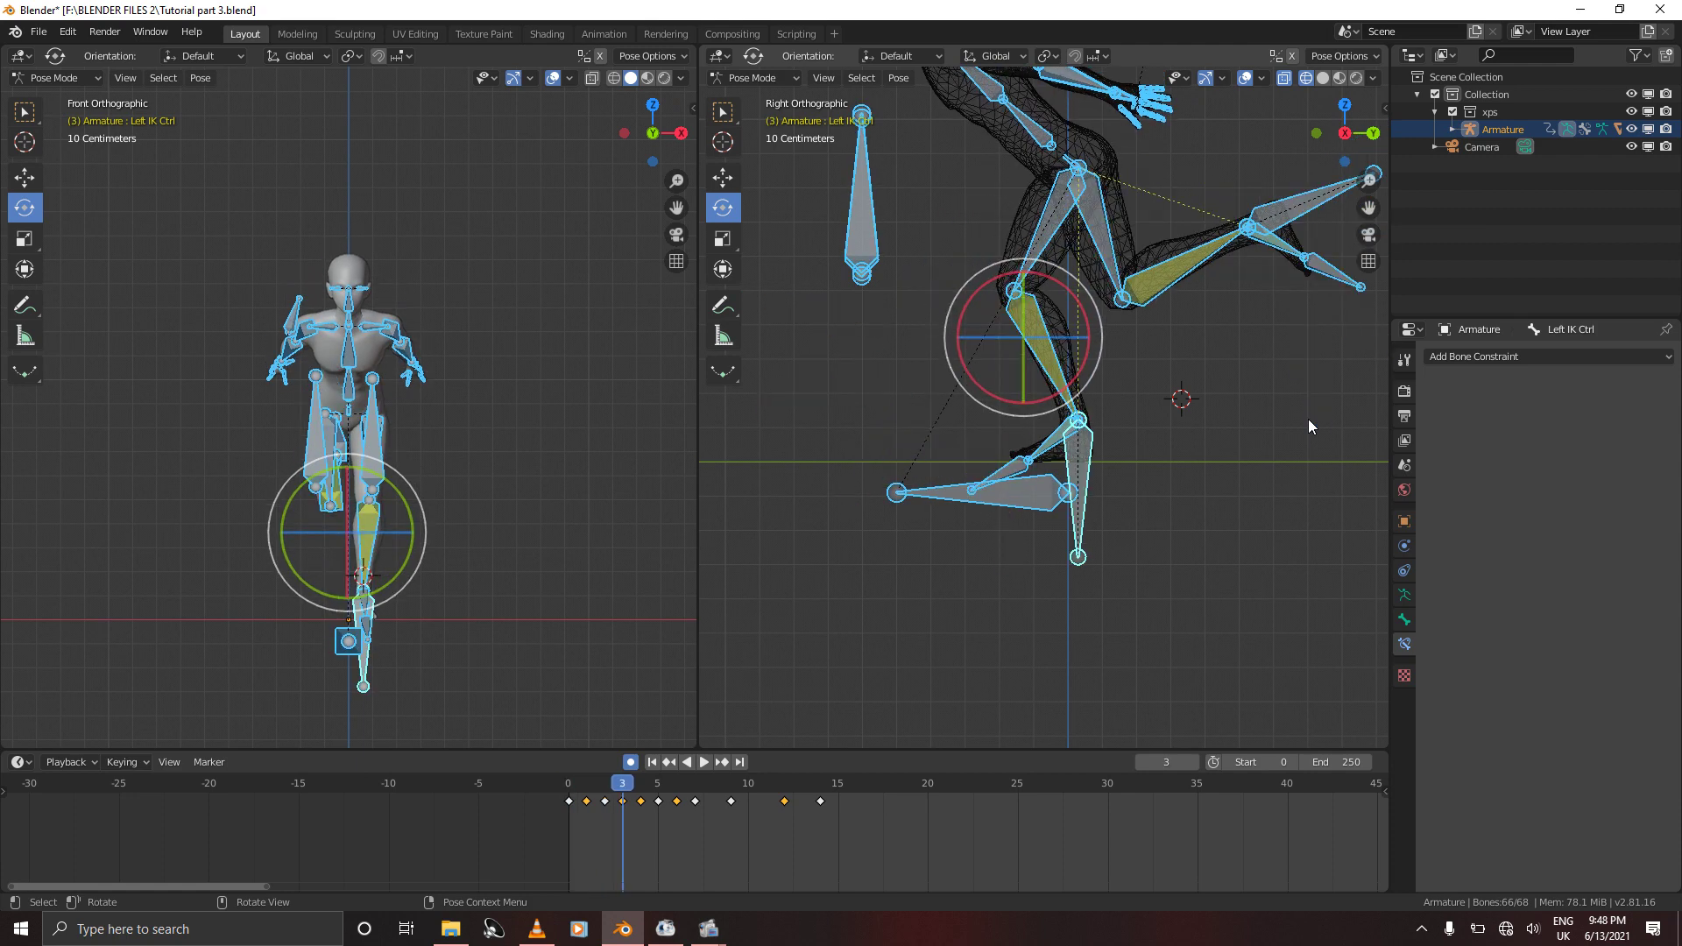
At frame 2, rotate the Left IK Ctrl bone by about 1.6° to level the foot with the ground line
{"action": "key", "text": "Left"}
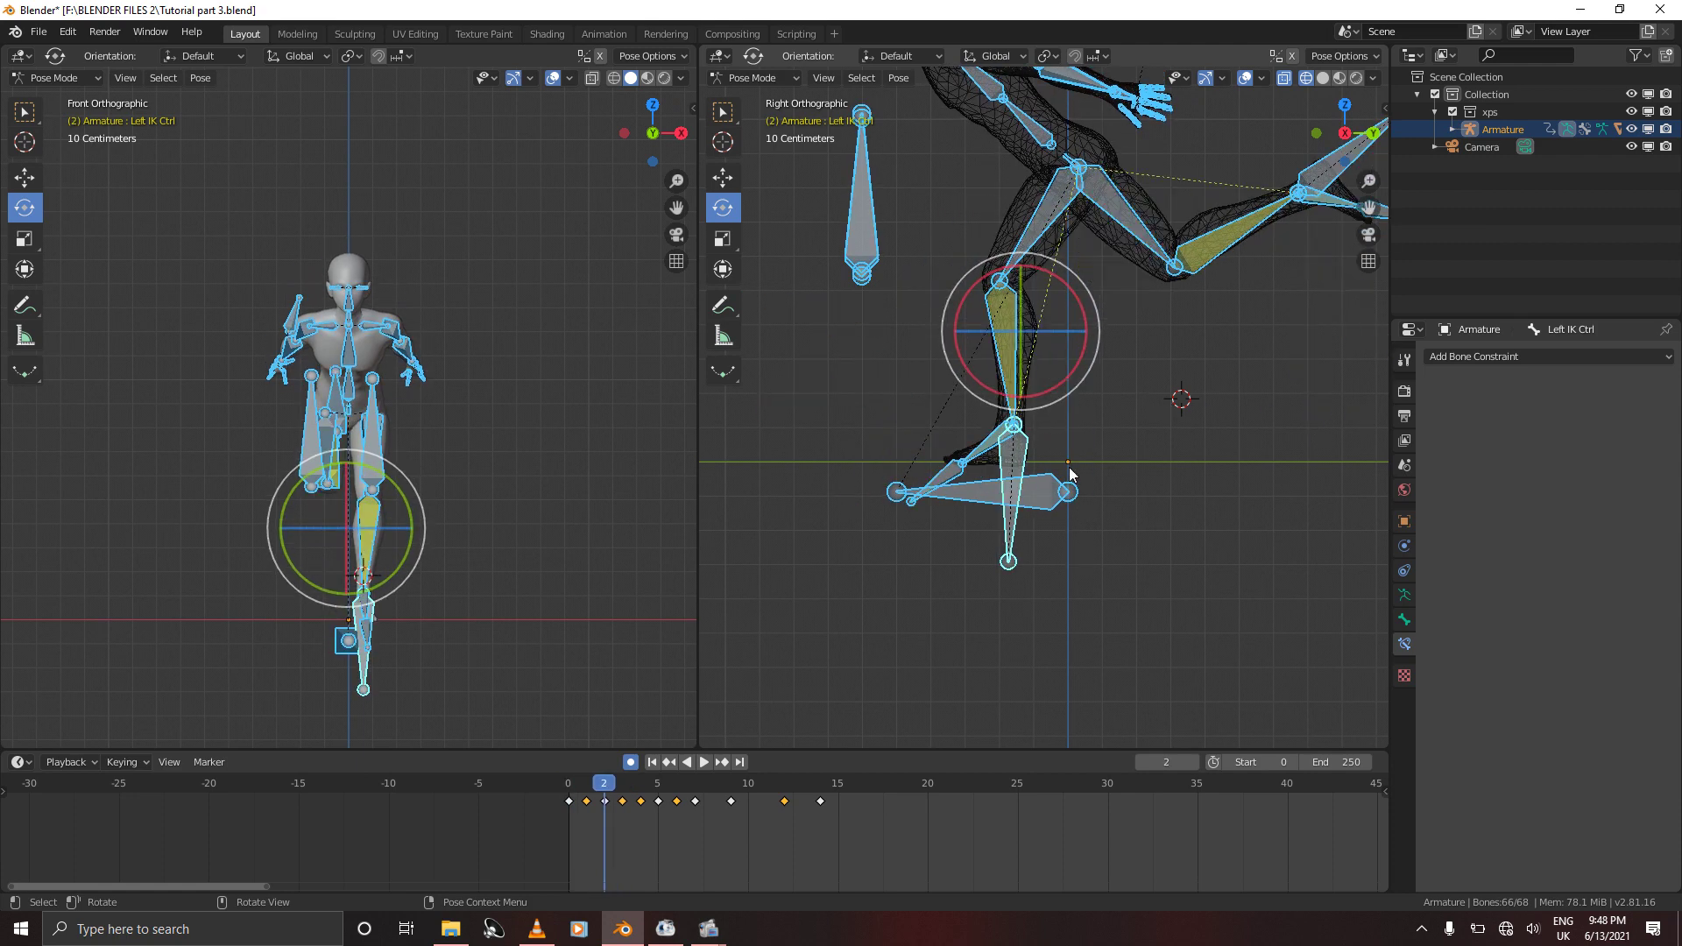
{"action": "left_click", "coordinate": [1012, 543]}
{"action": "scroll", "coordinate": [1011, 543], "scroll_direction": "up", "scroll_amount": 7}
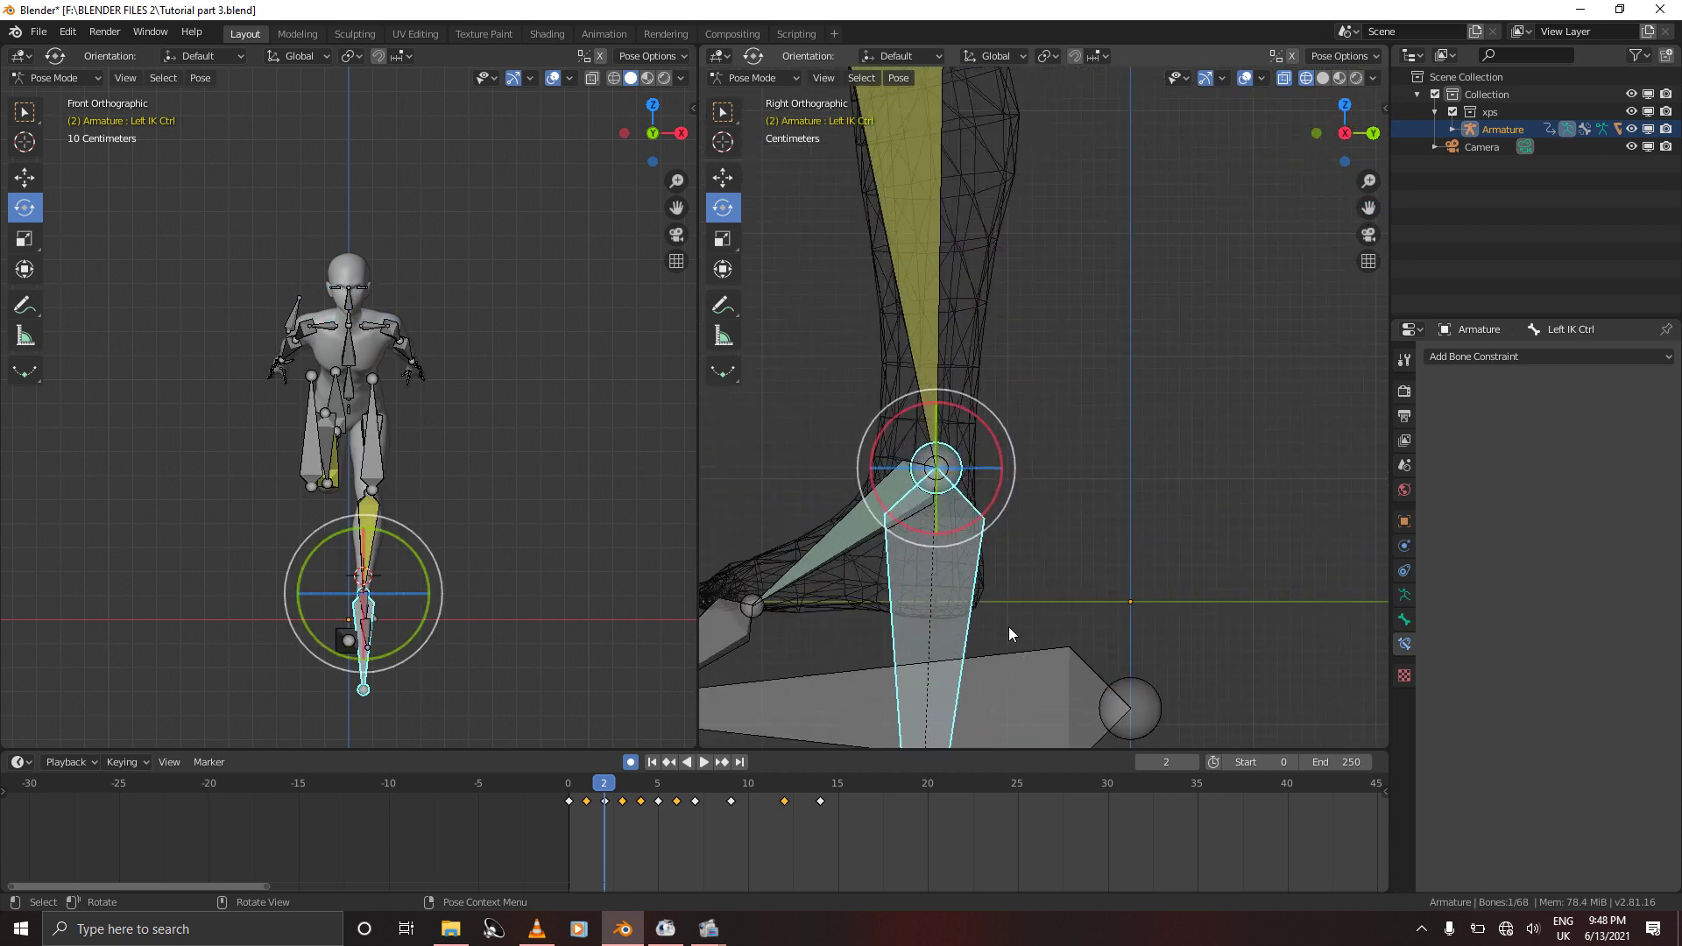
{"action": "key", "text": "r"}
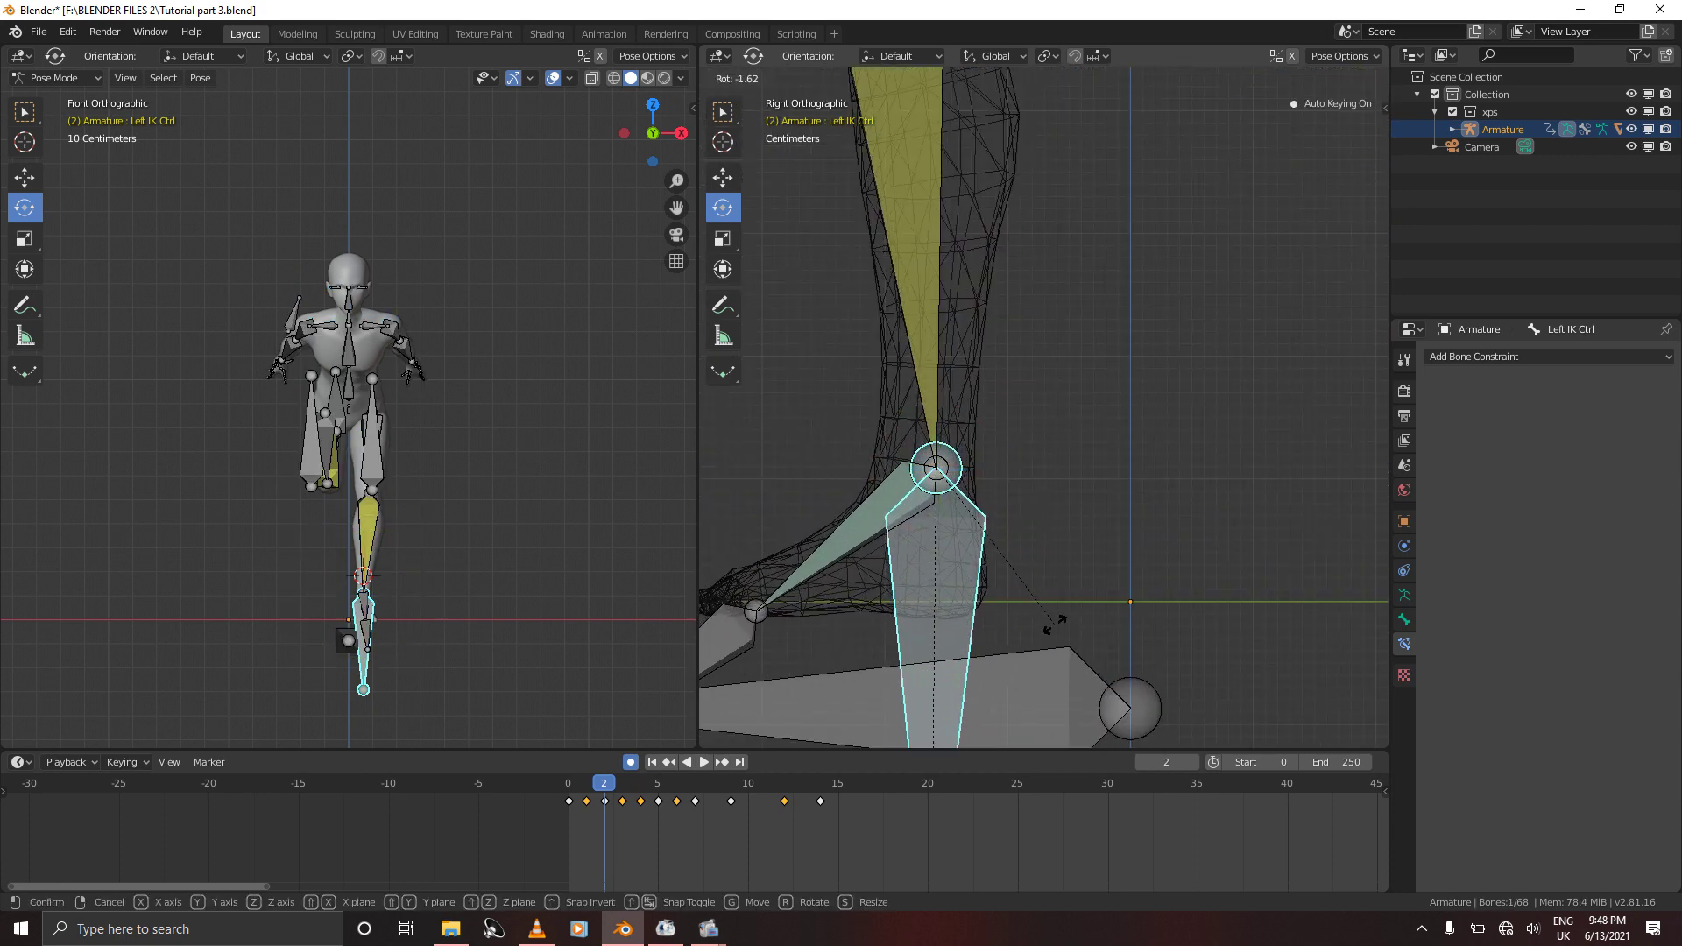
{"action": "left_click", "coordinate": [1053, 622]}
Raise the Left IK Ctrl bone about 0.012 m along global Z, and keyframe all bones at frame 2
{"action": "key", "text": "g"}
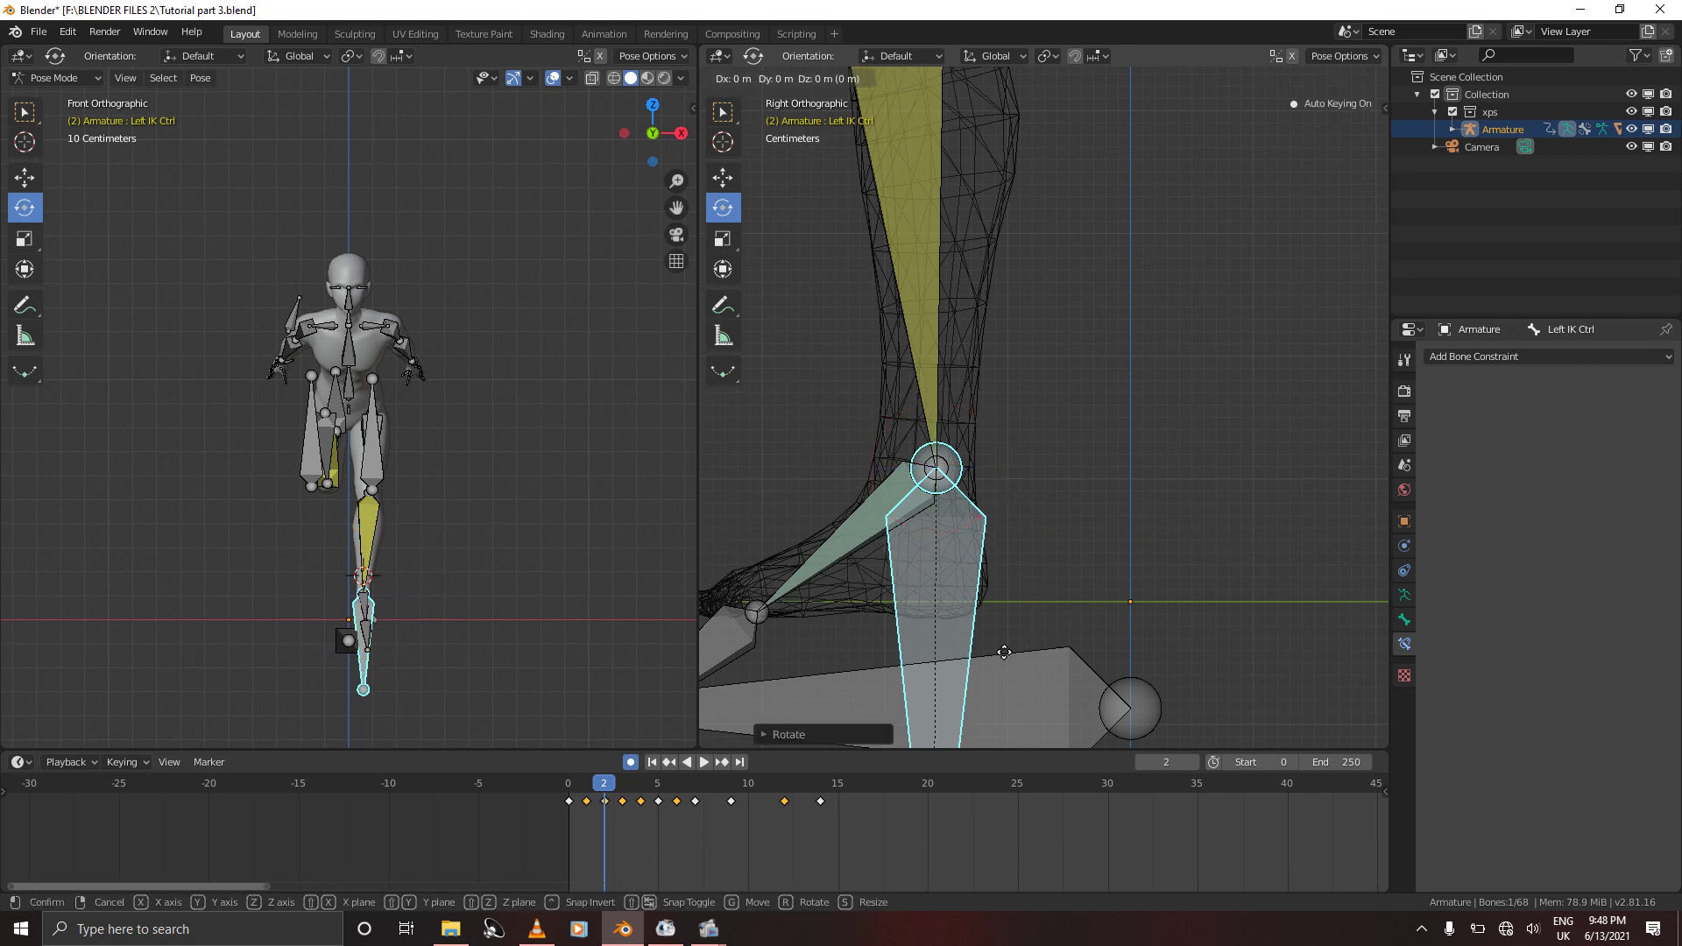
{"action": "key", "text": "z"}
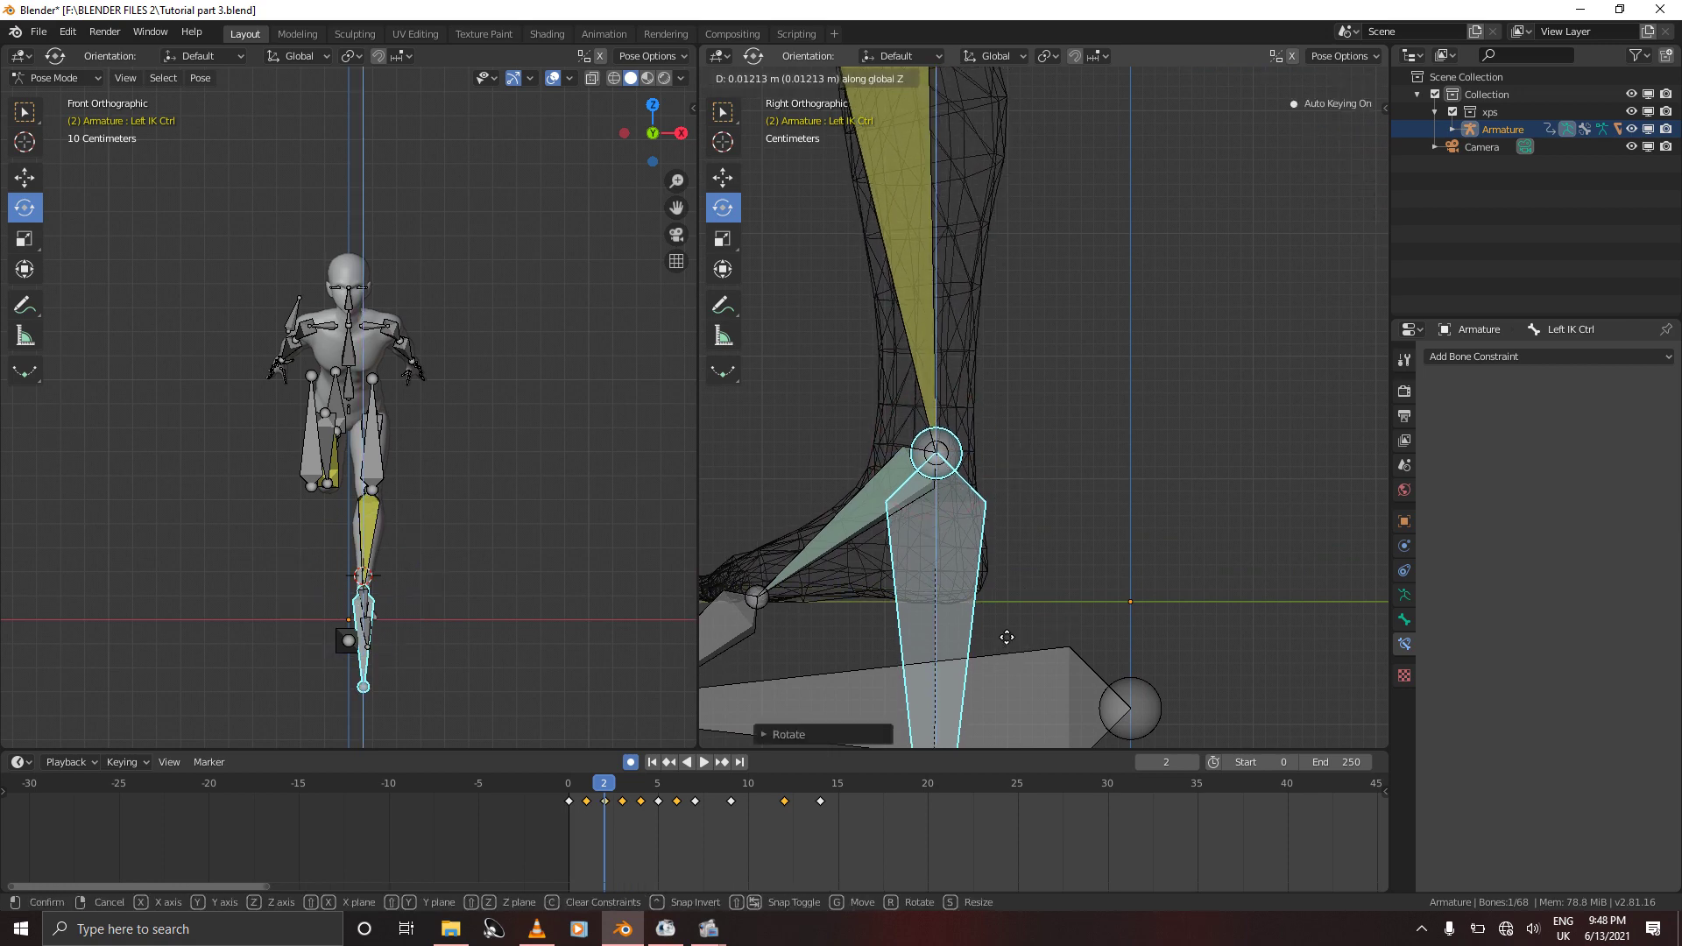
{"action": "left_click", "coordinate": [1007, 638]}
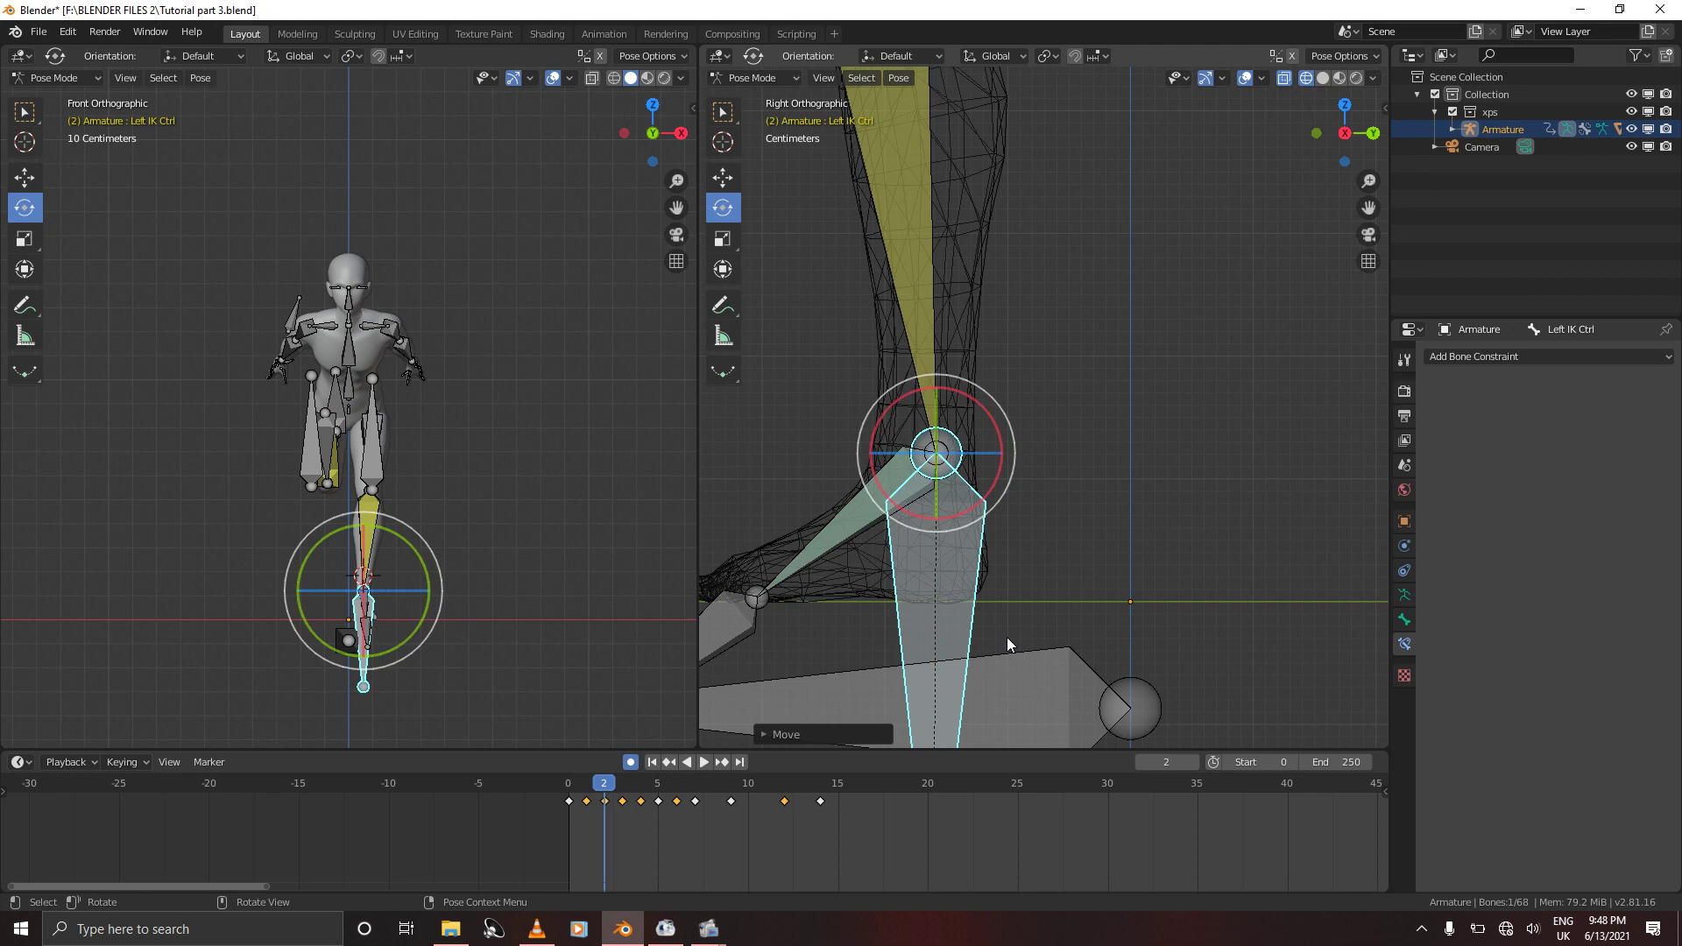
{"action": "key", "text": "a"}
{"action": "key", "text": "i"}
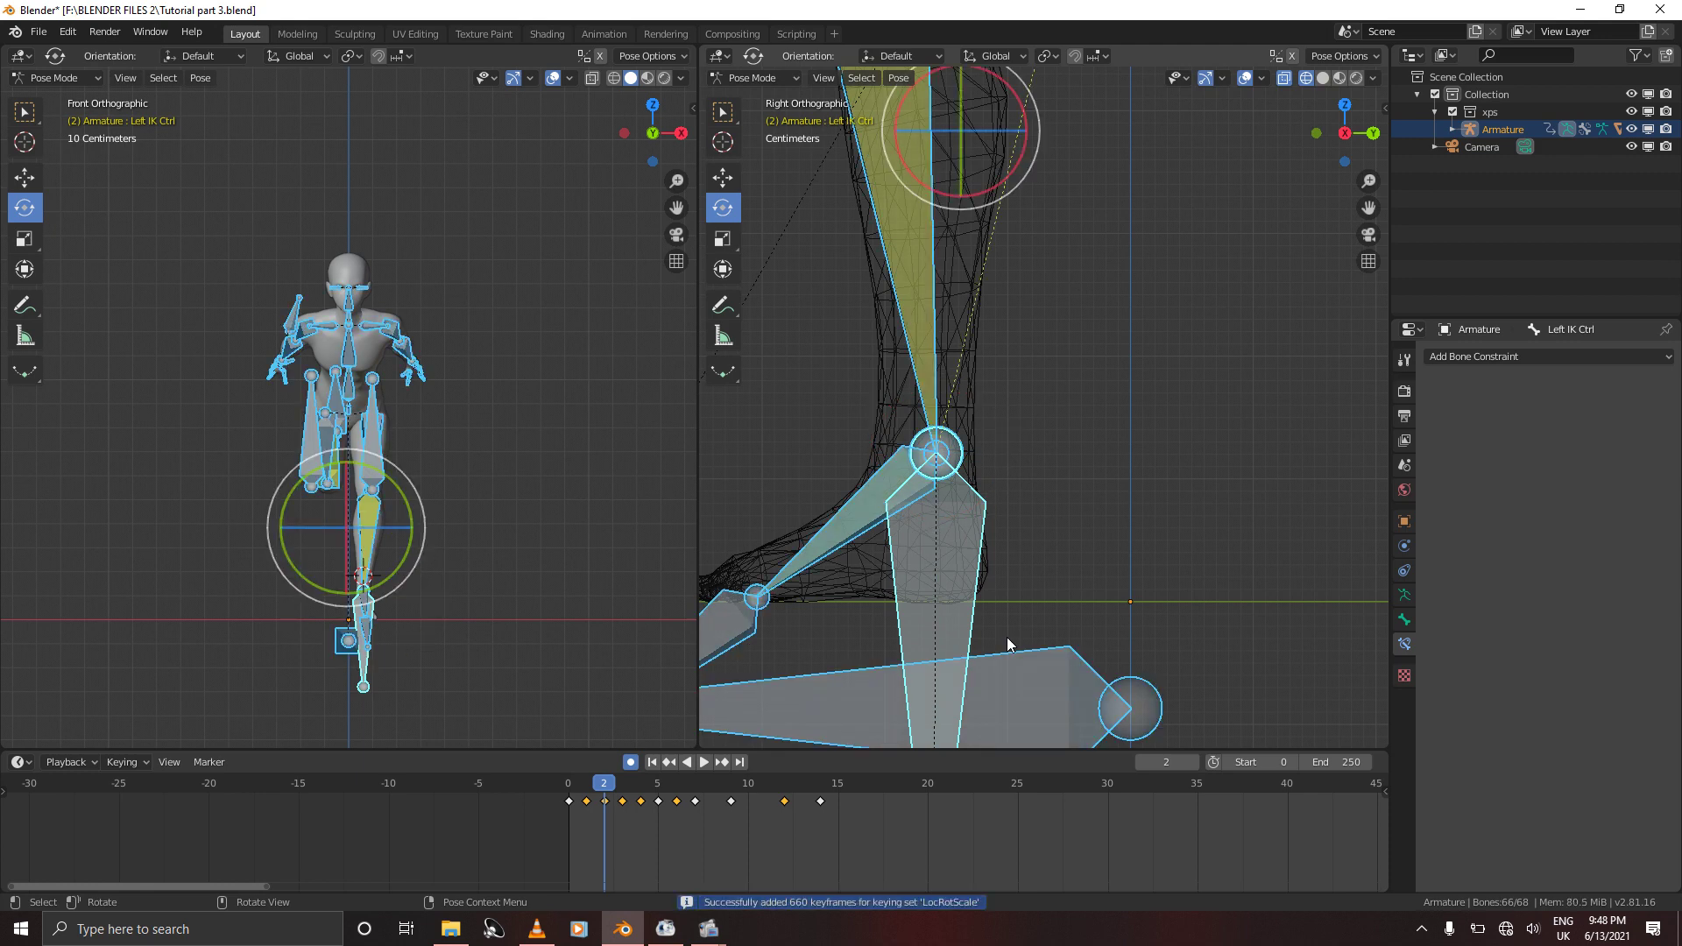
Play back the run cycle from the first frame to check the motion, and save the file
{"action": "key", "text": "shift+Left"}
{"action": "key", "text": "space"}
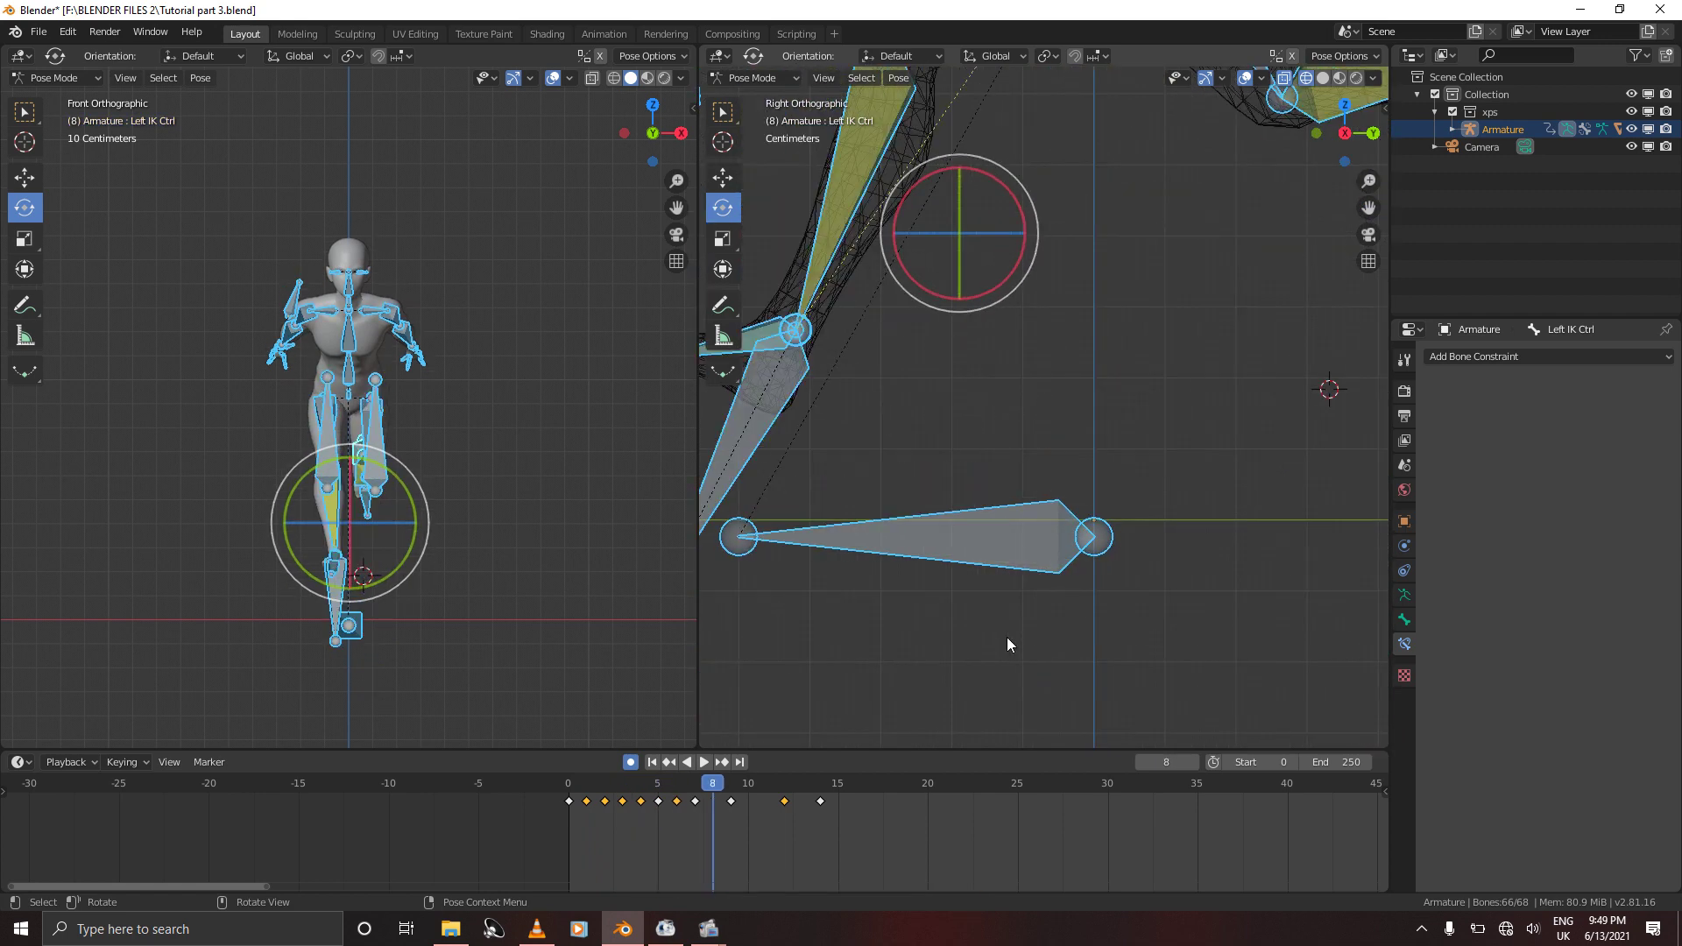
{"action": "key", "text": "Left"}
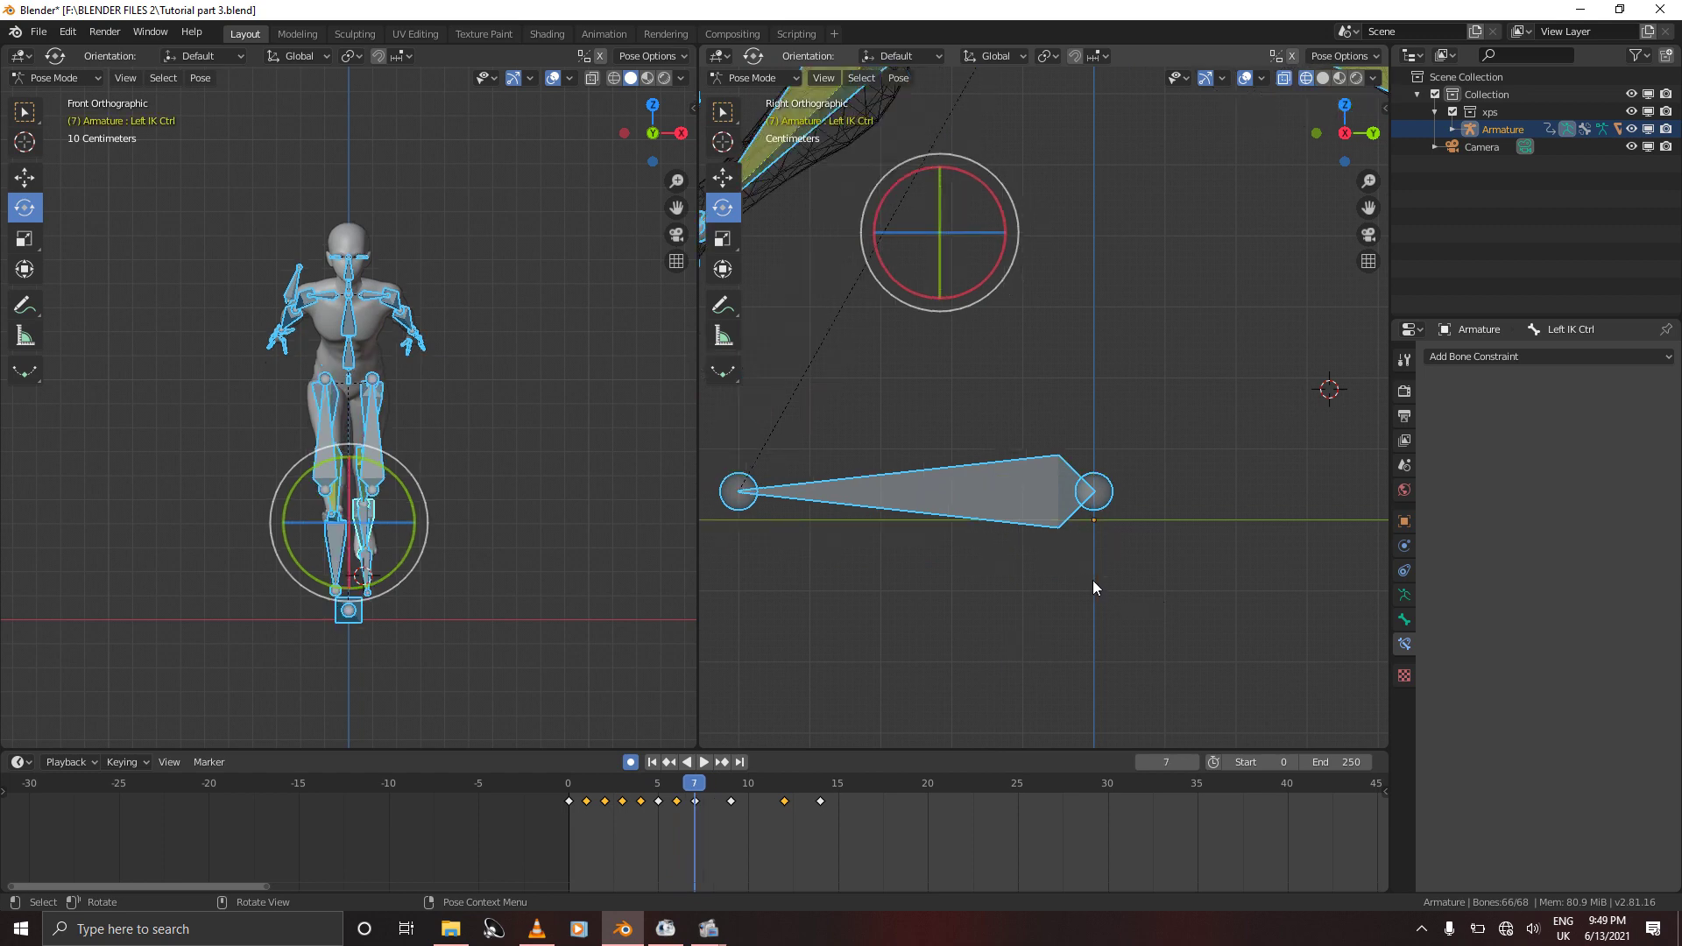
{"action": "key", "text": "ctrl"}
{"action": "key", "text": "ctrl+s"}
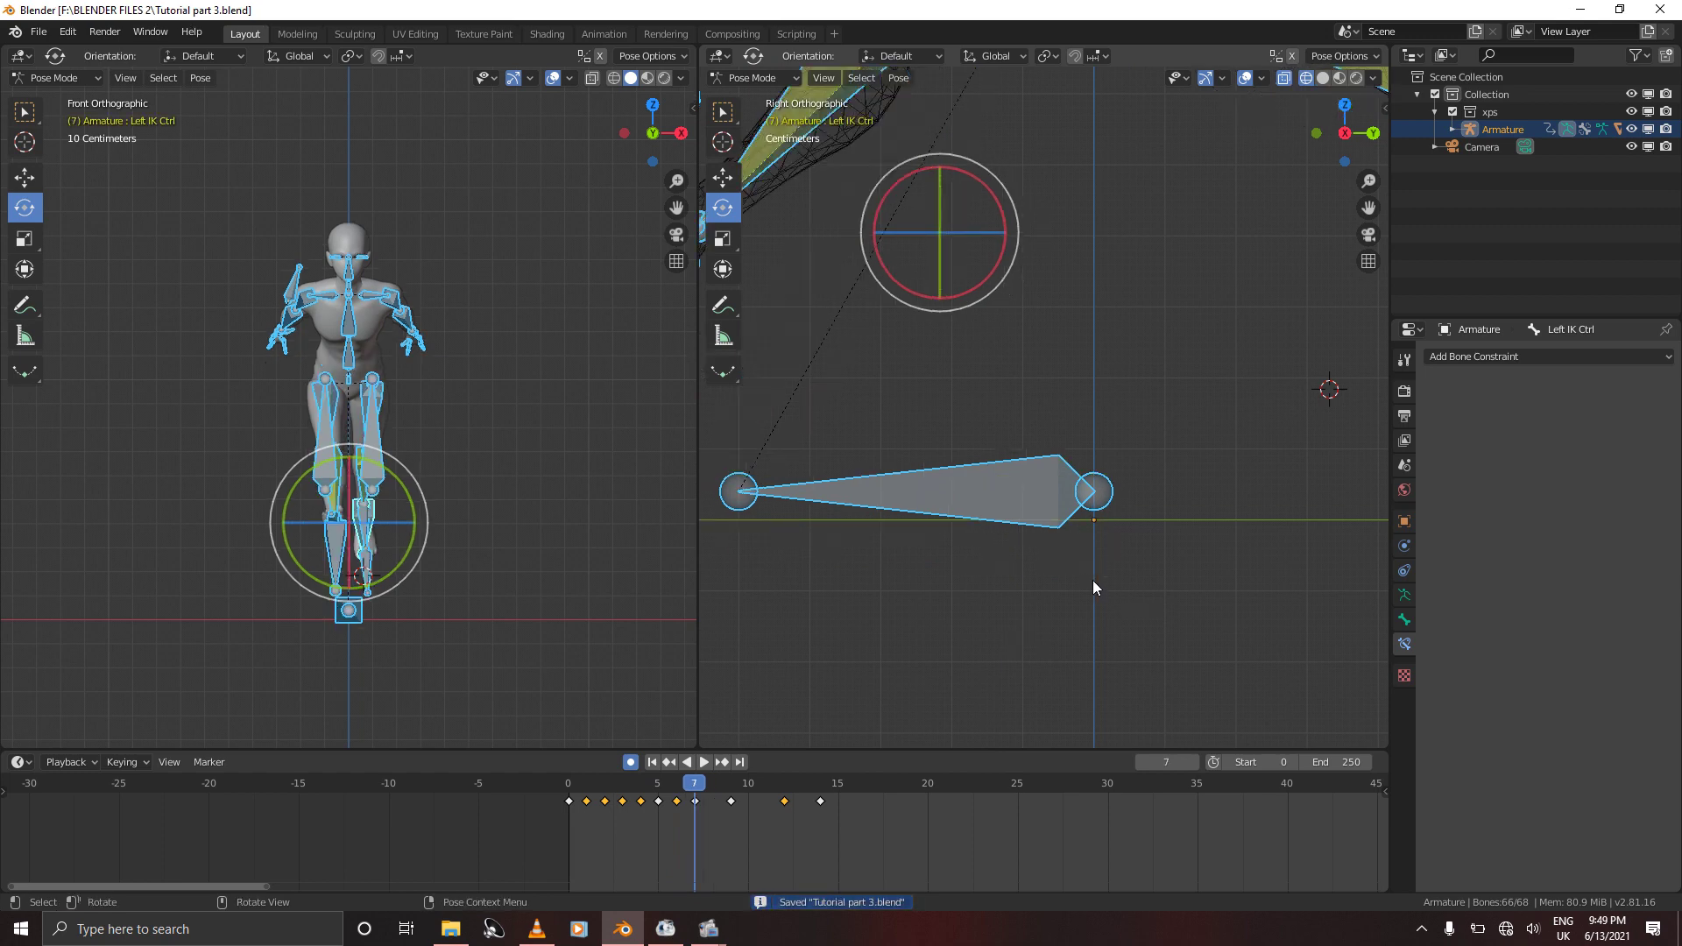
At frame 8, move the Right IK ctrl bone down about 0.033 m in the side view, and keyframe all bones
{"action": "scroll", "coordinate": [1091, 579], "scroll_direction": "down", "scroll_amount": 5}
{"action": "scroll", "coordinate": [1092, 579], "scroll_direction": "down", "scroll_amount": 1}
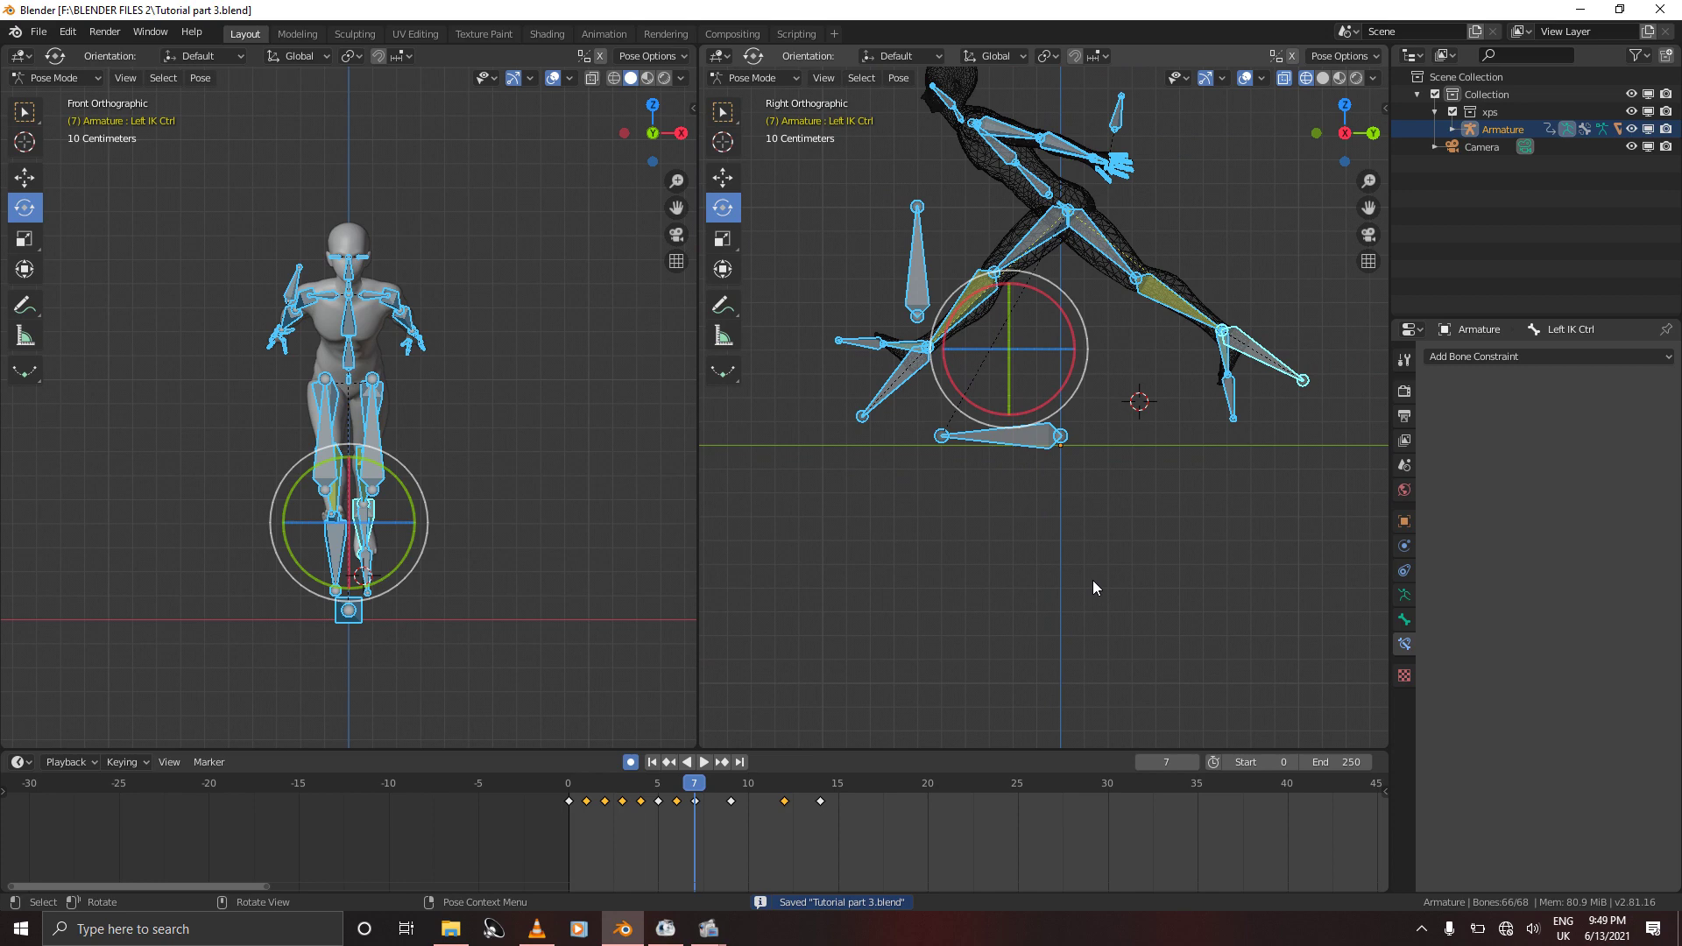
{"action": "key", "text": "Right"}
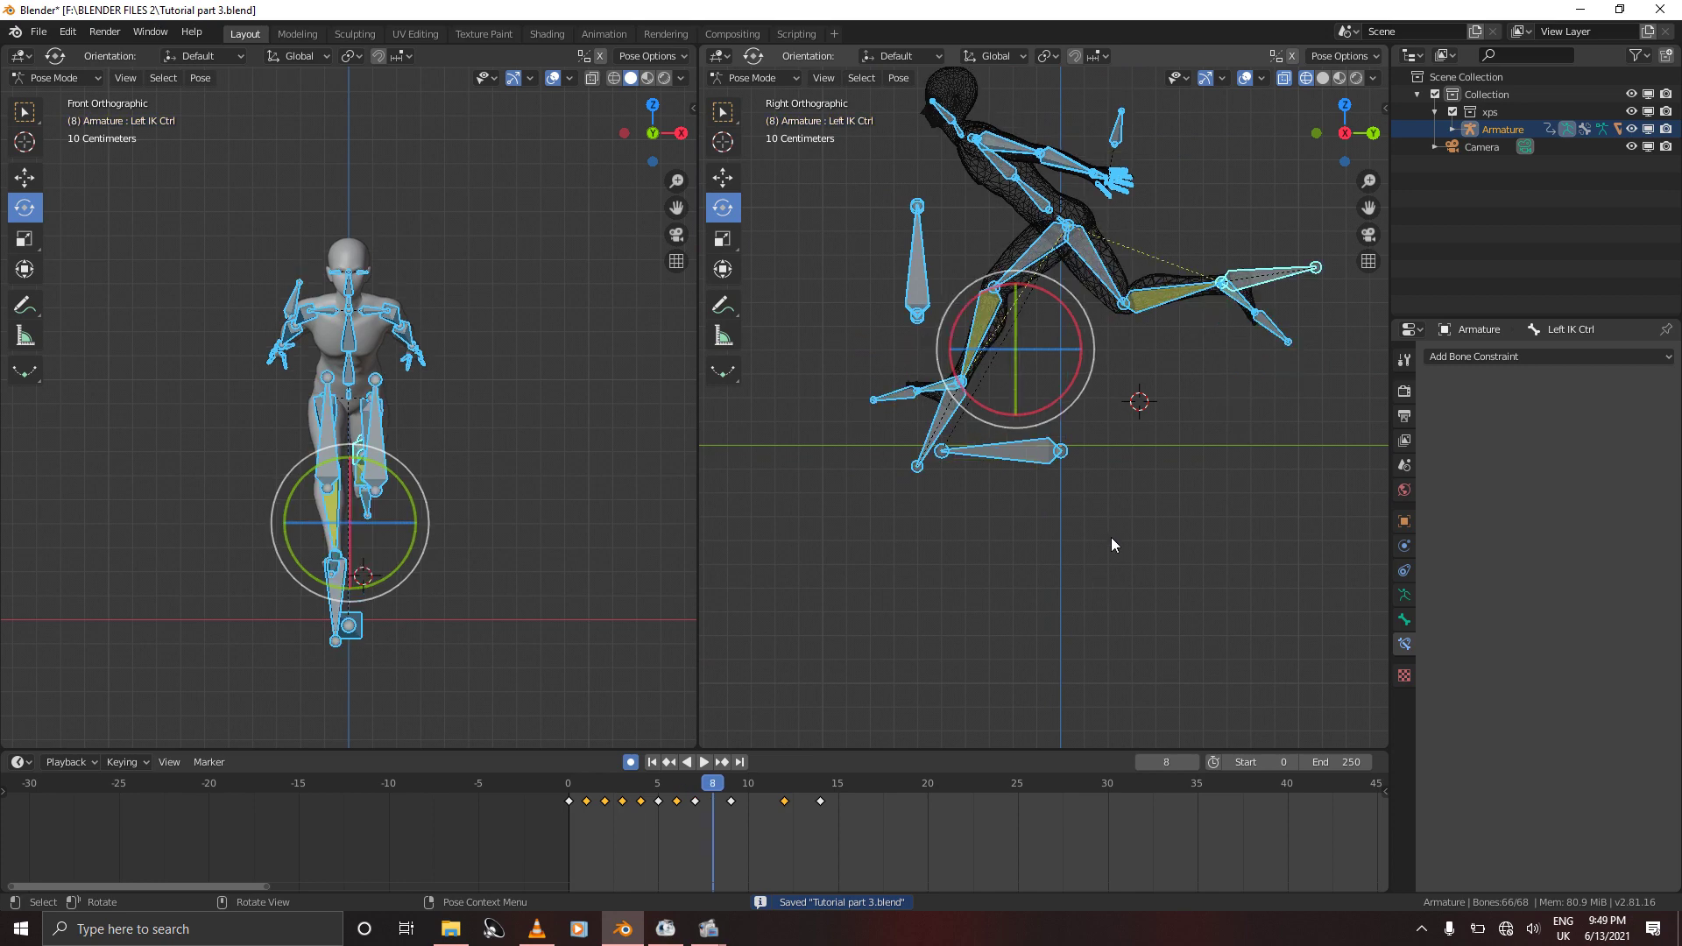
{"action": "left_click", "coordinate": [943, 428]}
{"action": "key", "text": "g"}
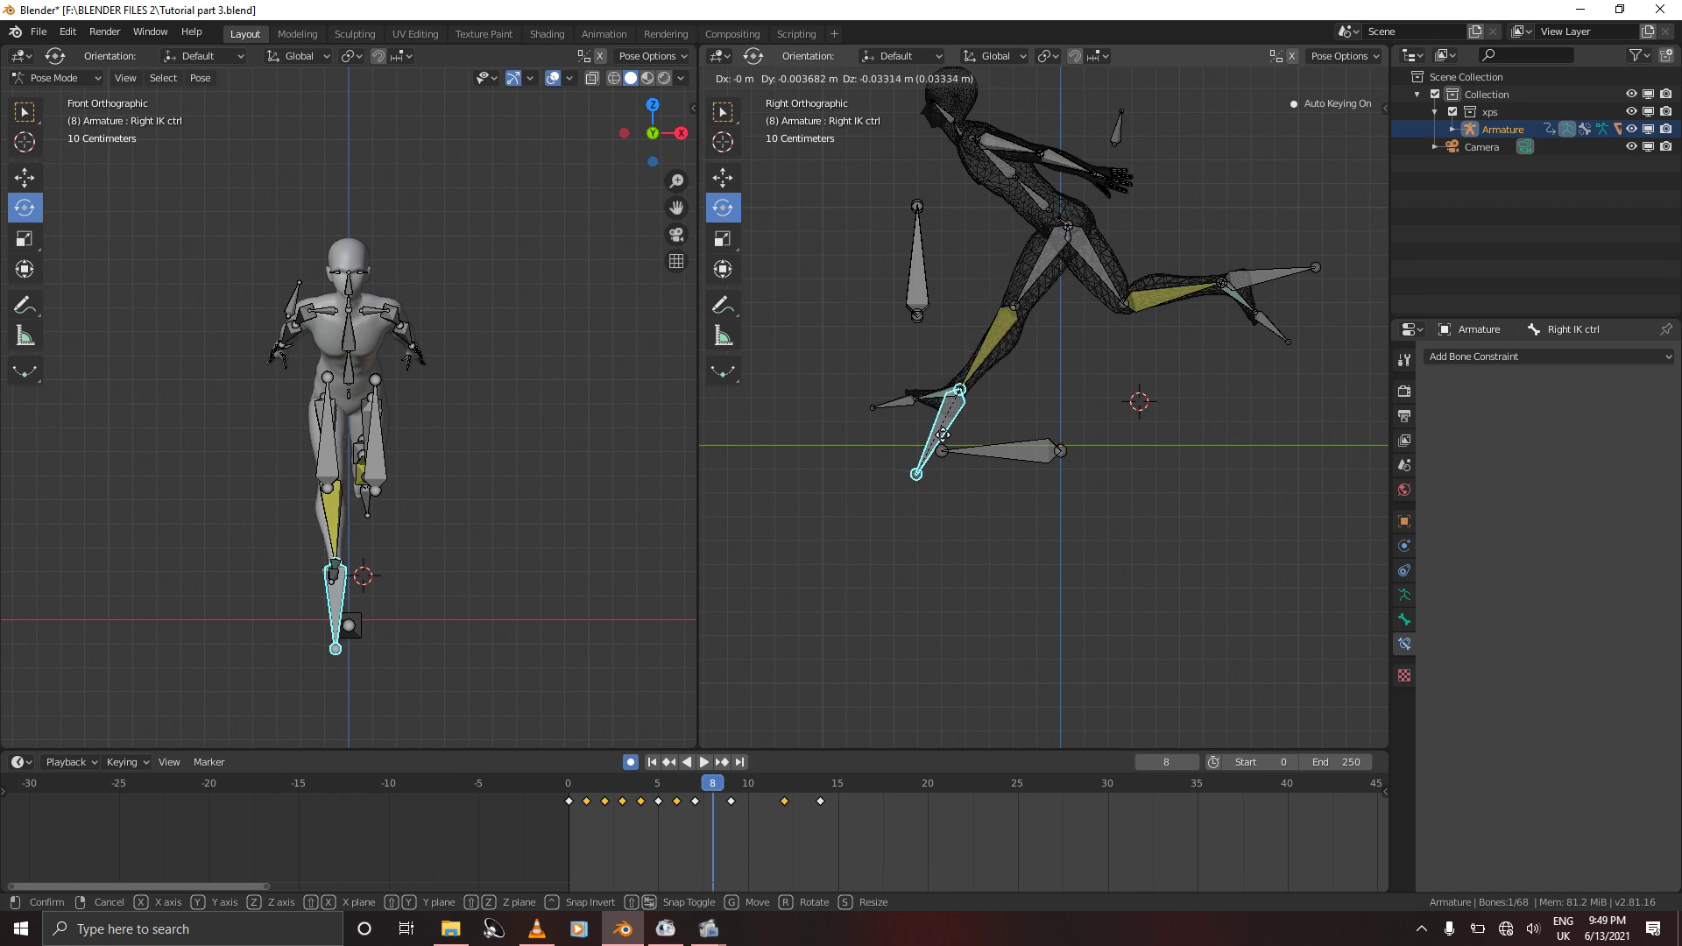
{"action": "left_click", "coordinate": [943, 434]}
{"action": "key", "text": "a"}
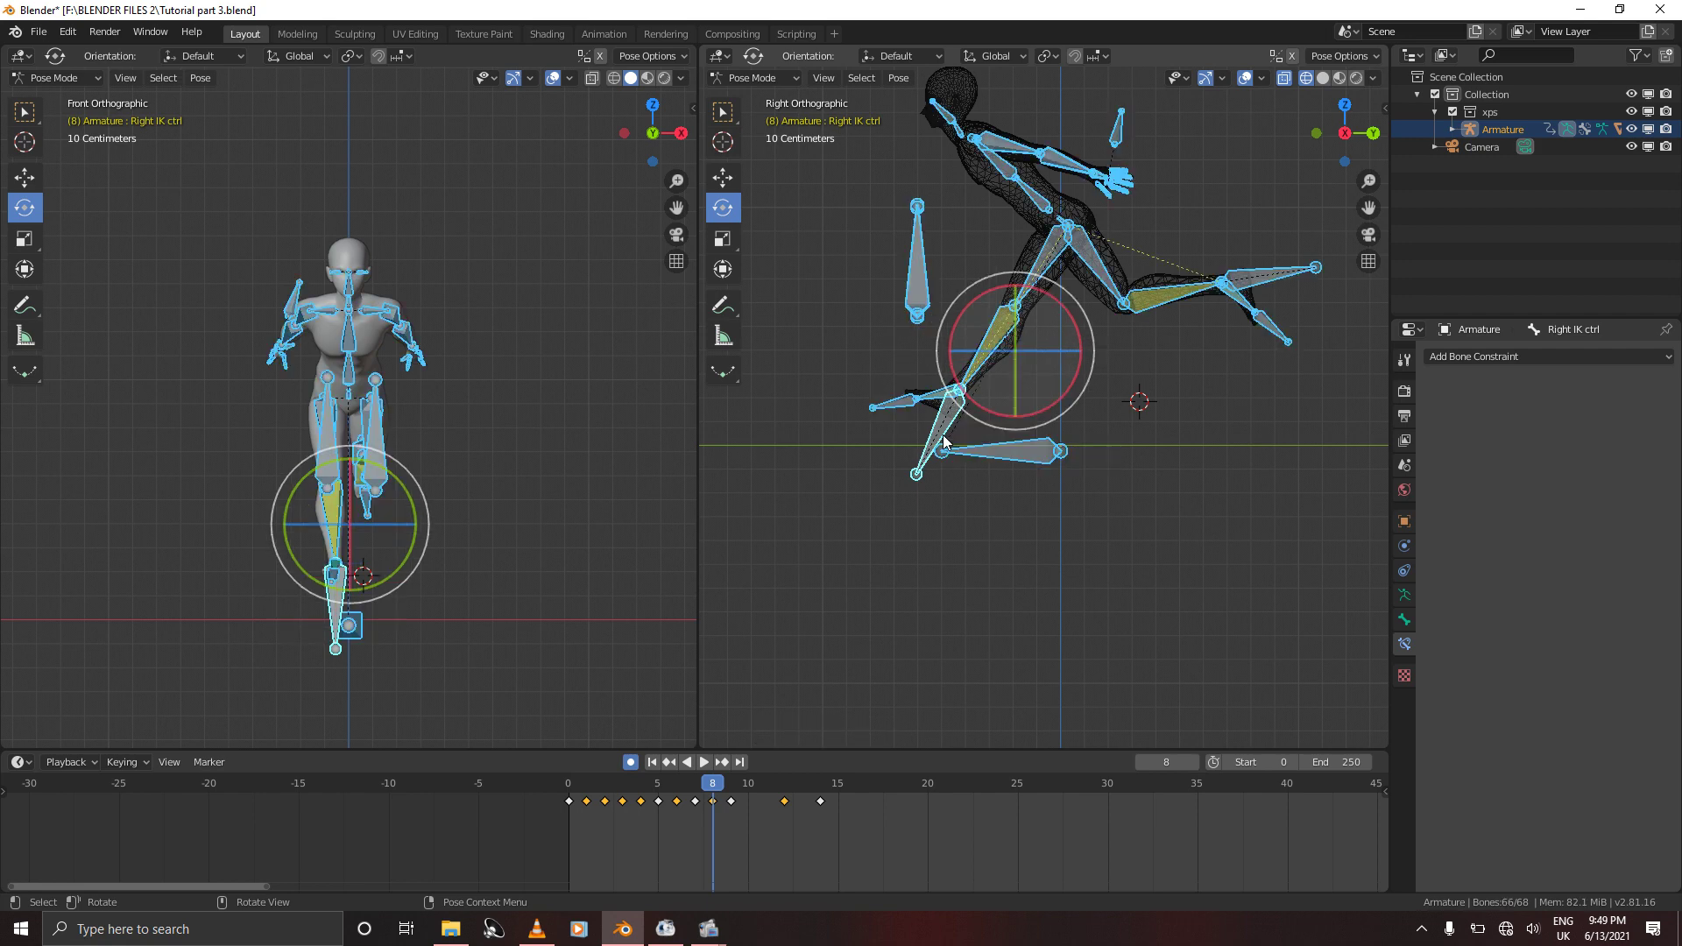
{"action": "key", "text": "i"}
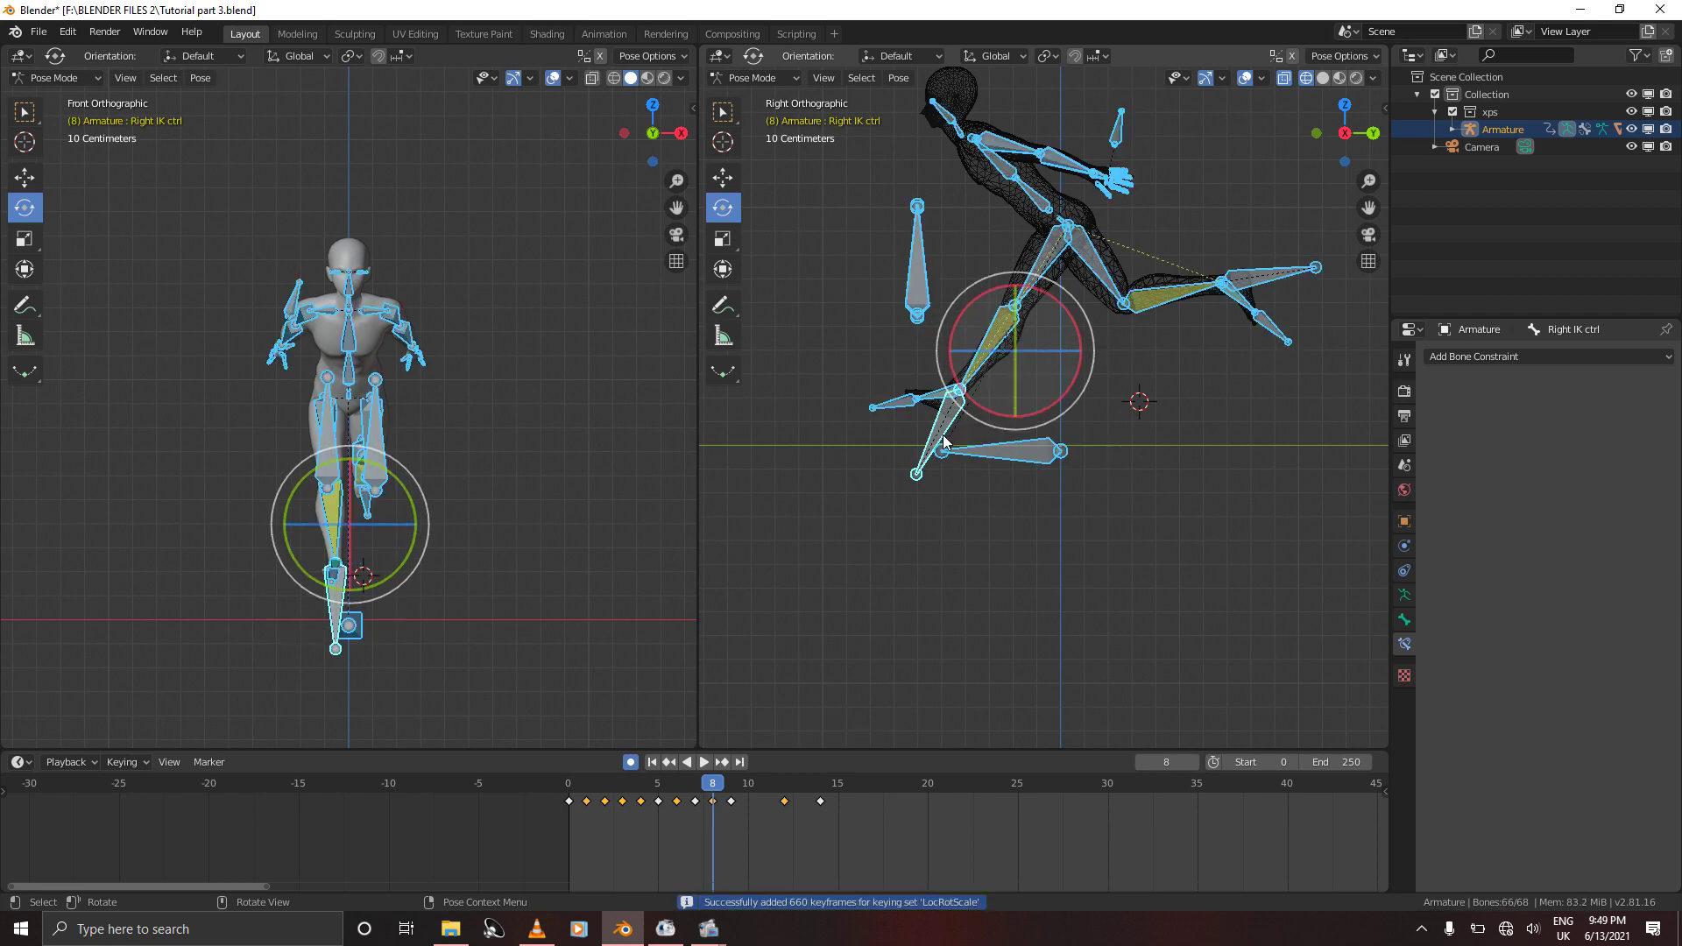
At frame 9, rotate the Right IK ctrl bone by about 1.8° to level the foot, and keyframe all bones
{"action": "key", "text": "Right"}
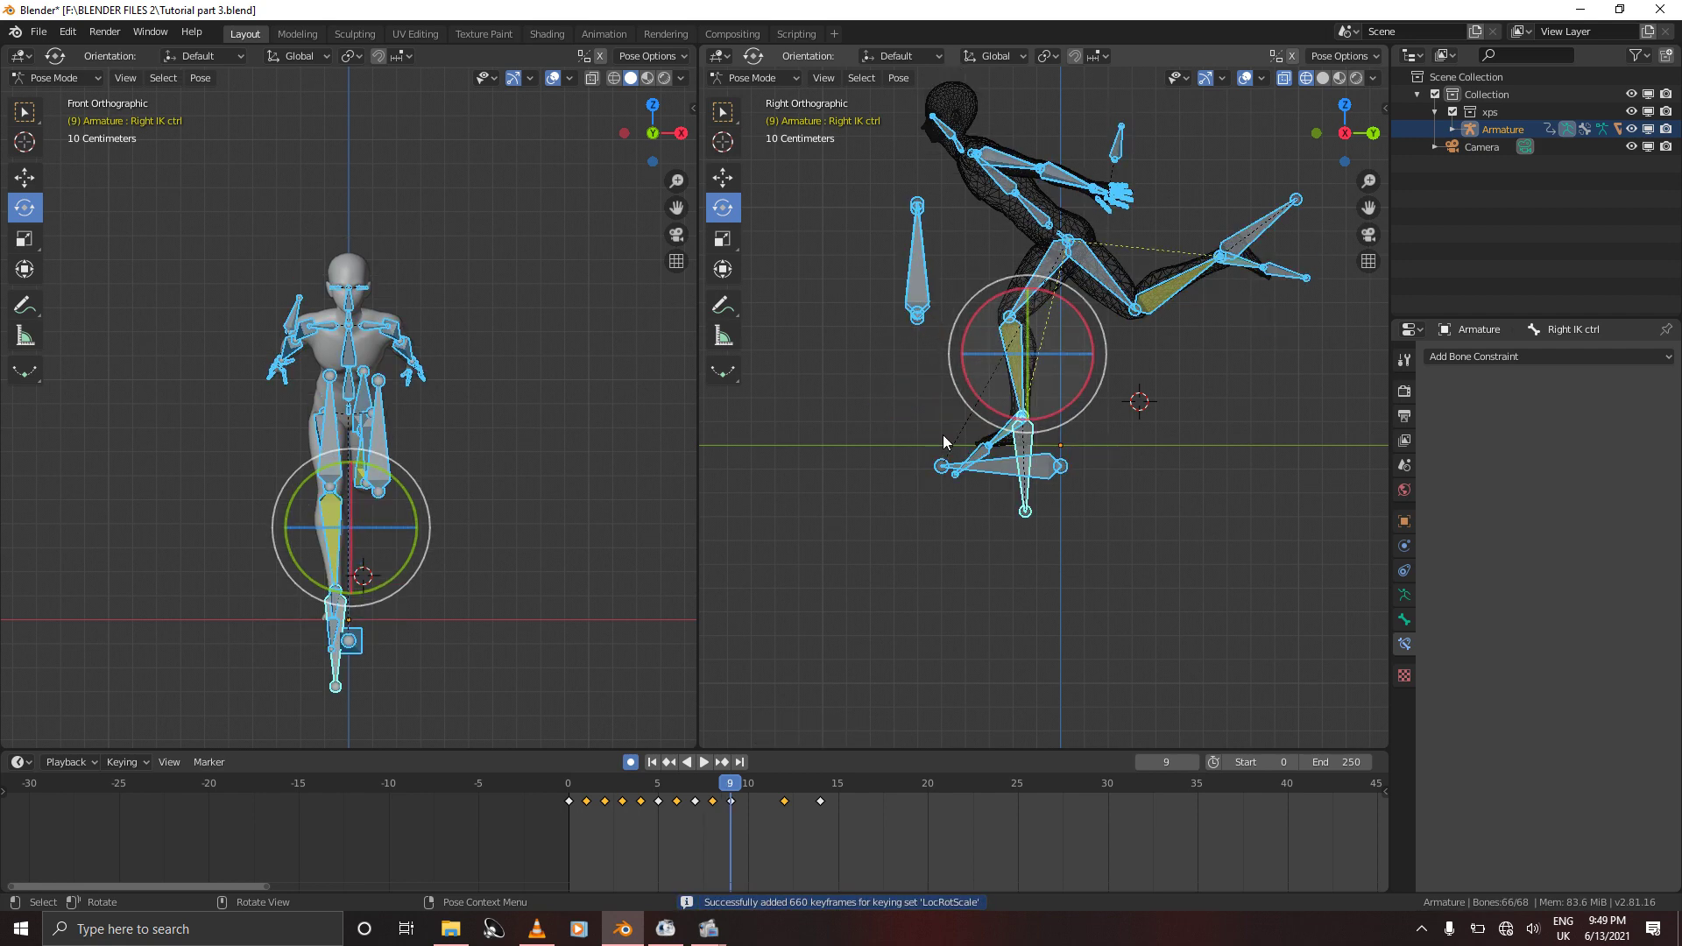
{"action": "scroll", "coordinate": [1011, 490], "scroll_direction": "up", "scroll_amount": 4}
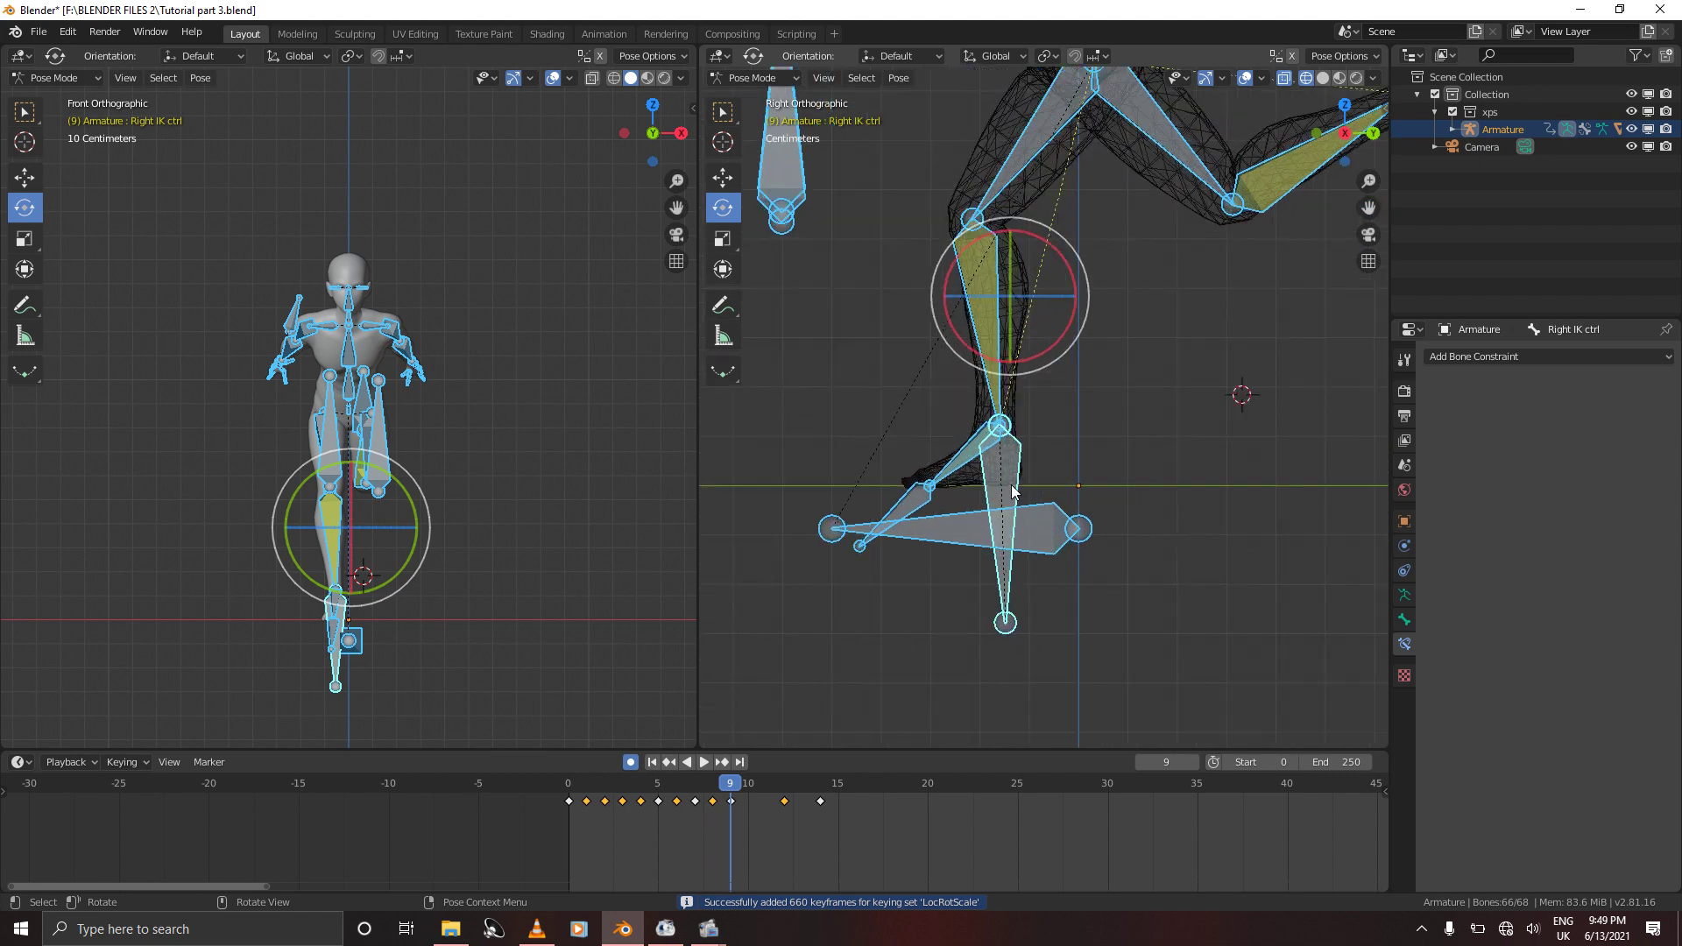
{"action": "scroll", "coordinate": [1011, 490], "scroll_direction": "up", "scroll_amount": 3}
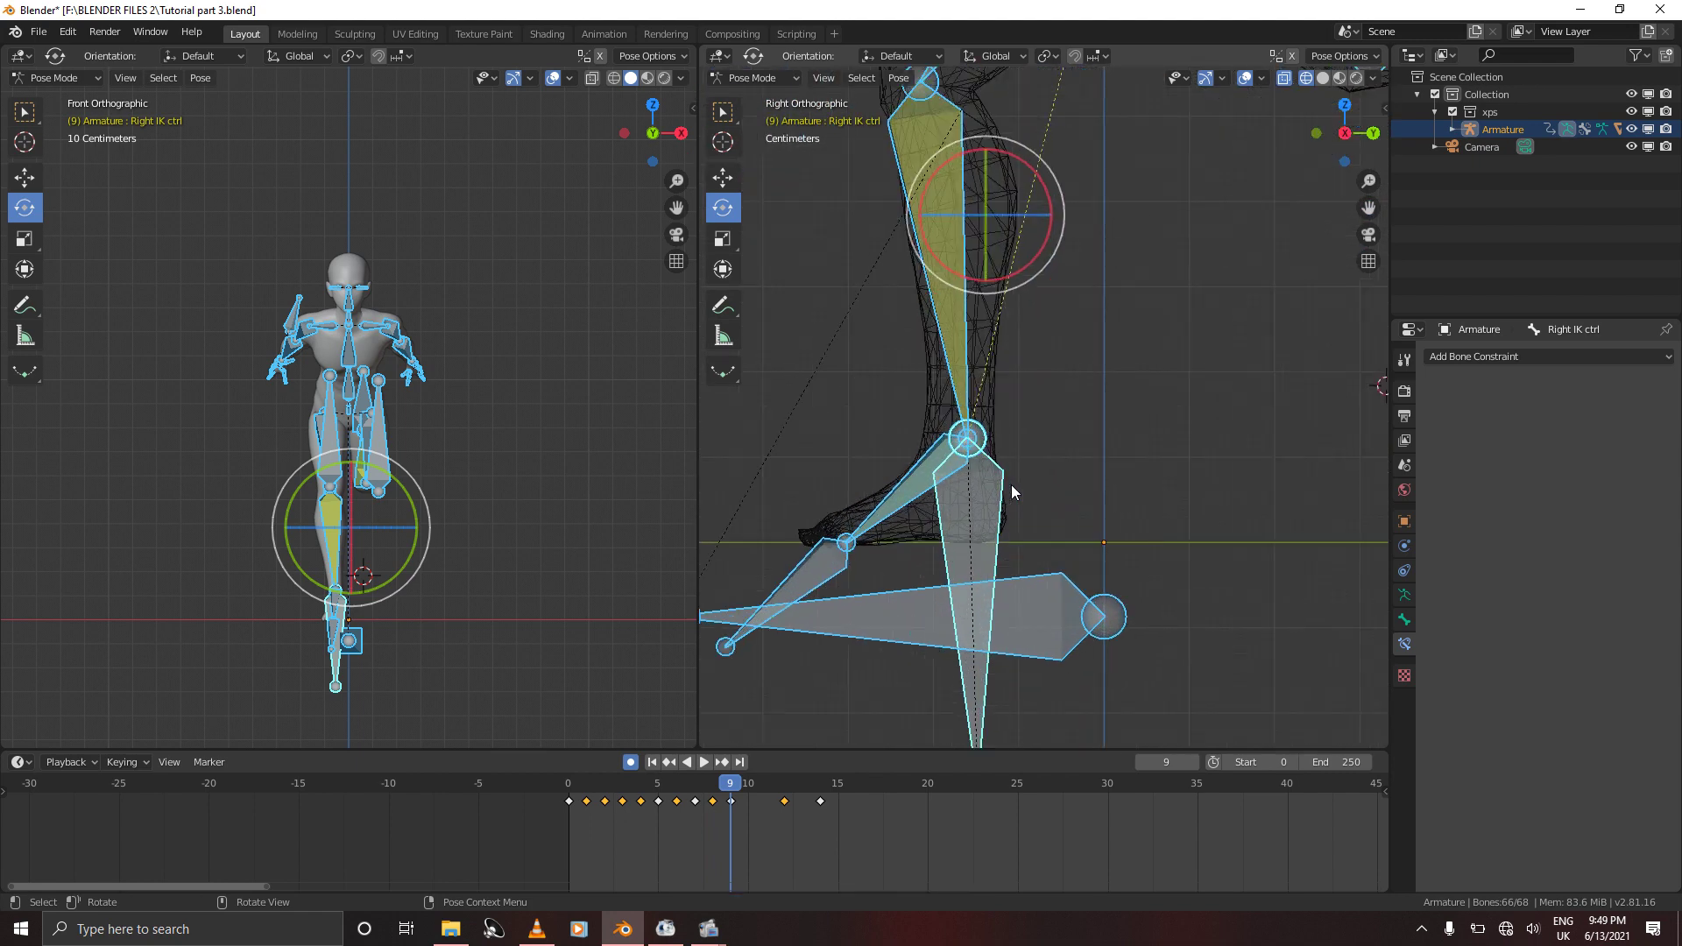
{"action": "left_click", "coordinate": [996, 538]}
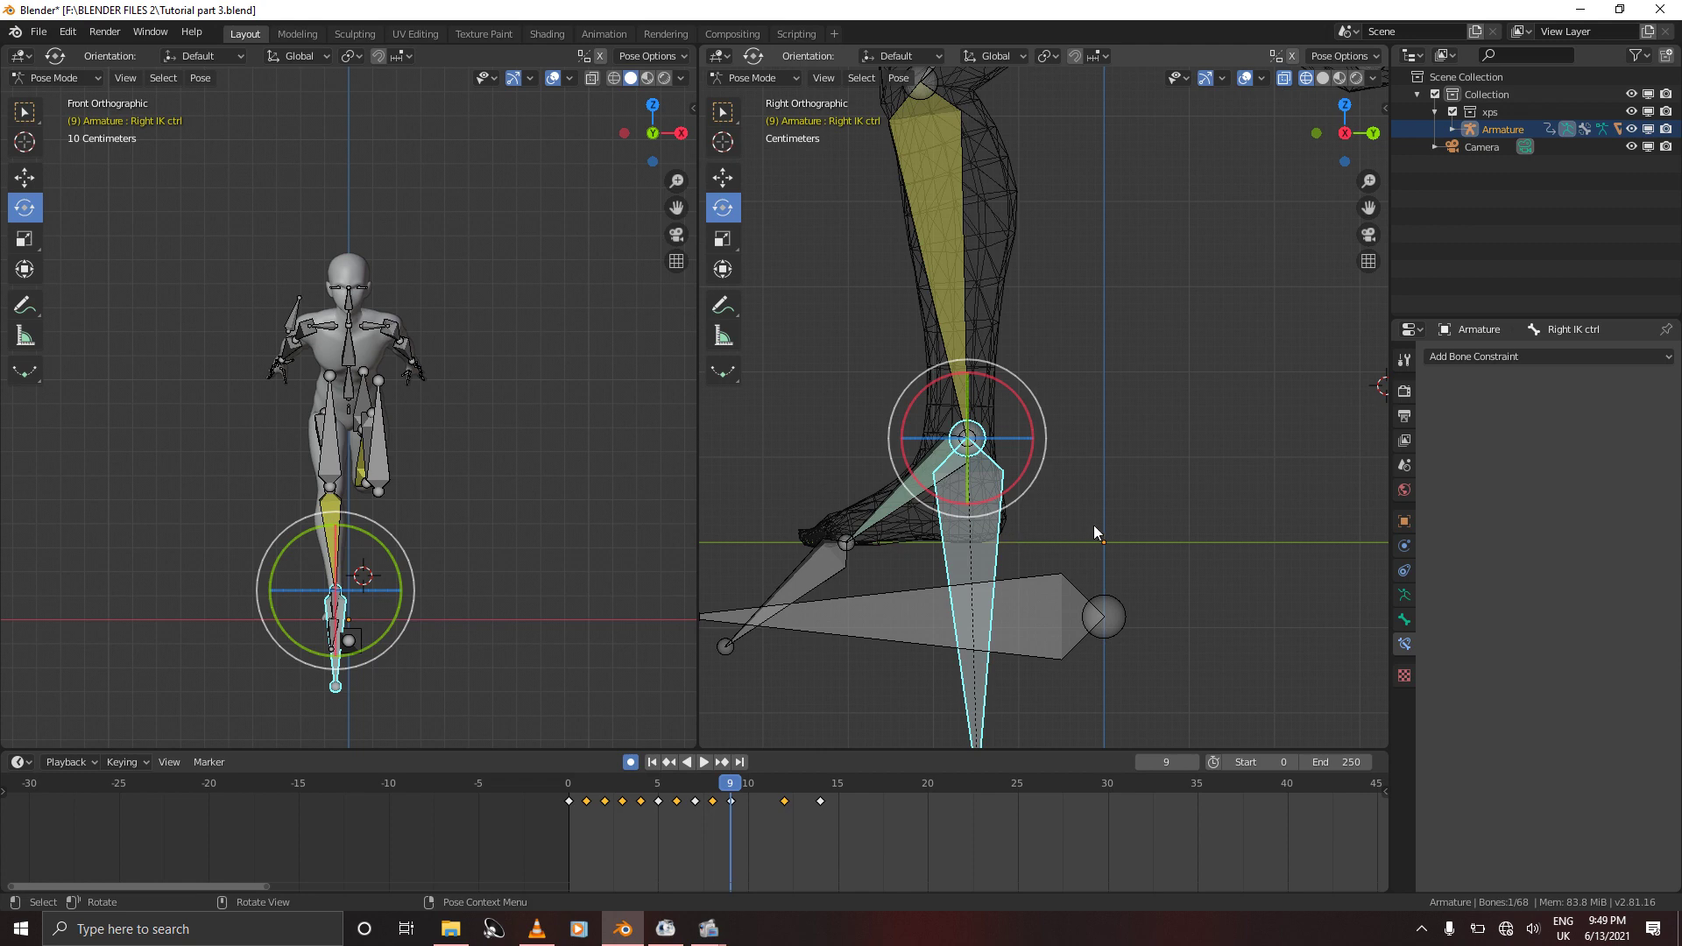
{"action": "key", "text": "r"}
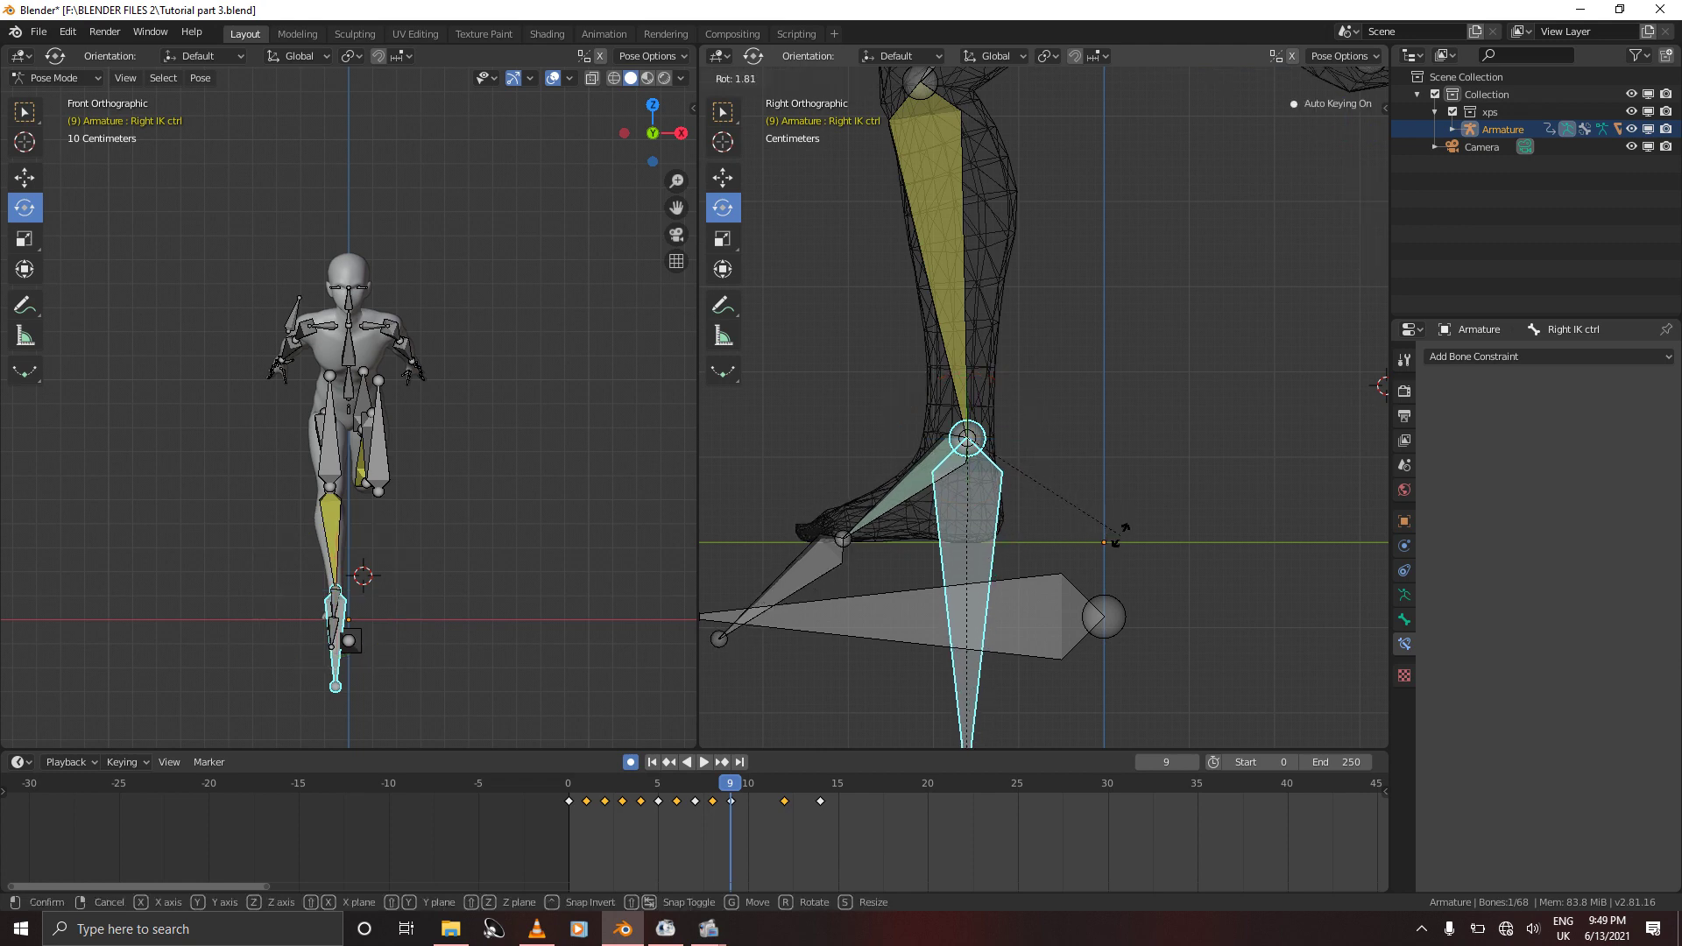
{"action": "left_click", "coordinate": [1120, 536]}
{"action": "key", "text": "a"}
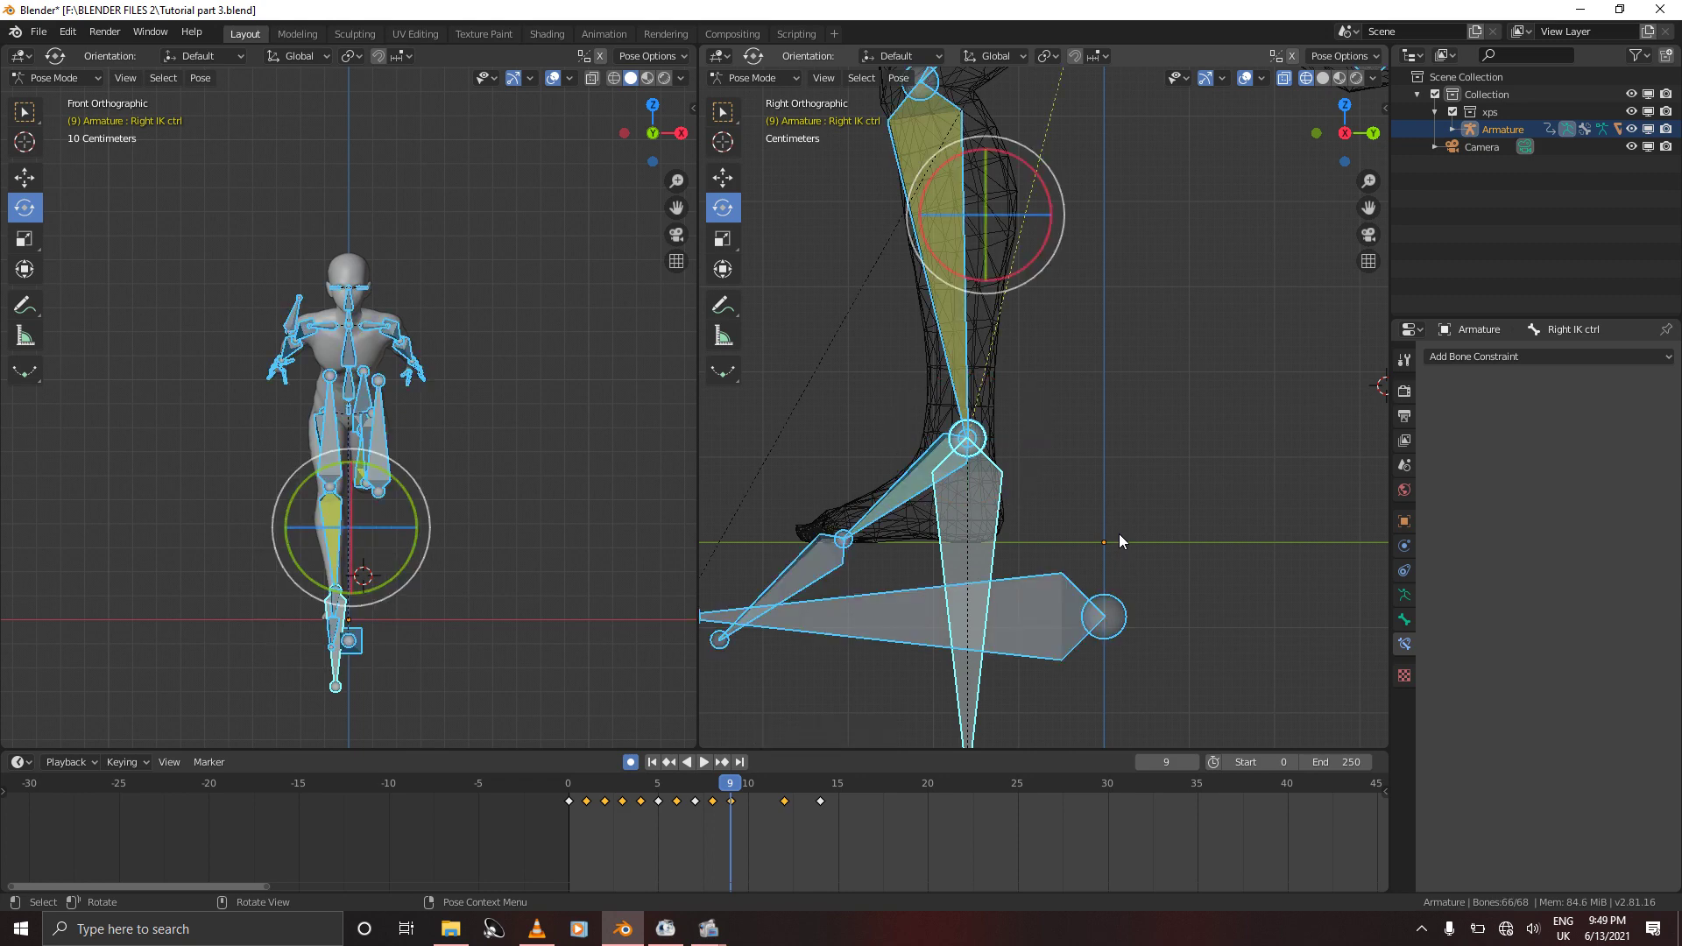
{"action": "key", "text": "i"}
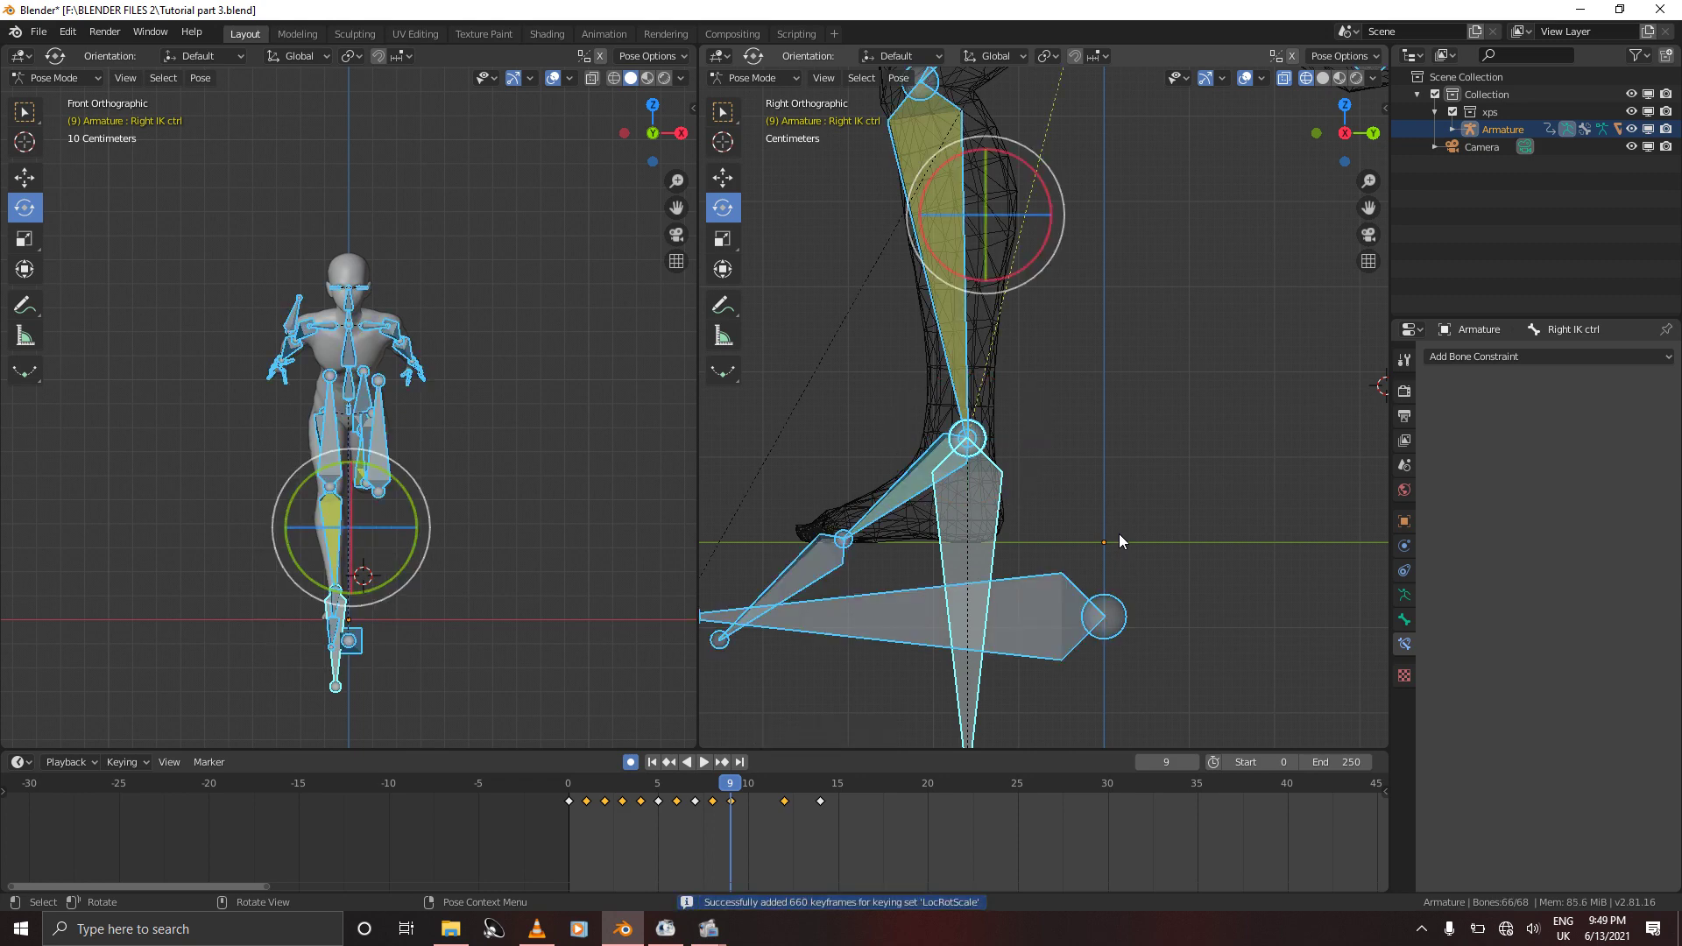
At frame 10, rotate the Right IK ctrl bone by about 18.4° and lower it about 0.002 m along global Z
{"action": "key", "text": "Right"}
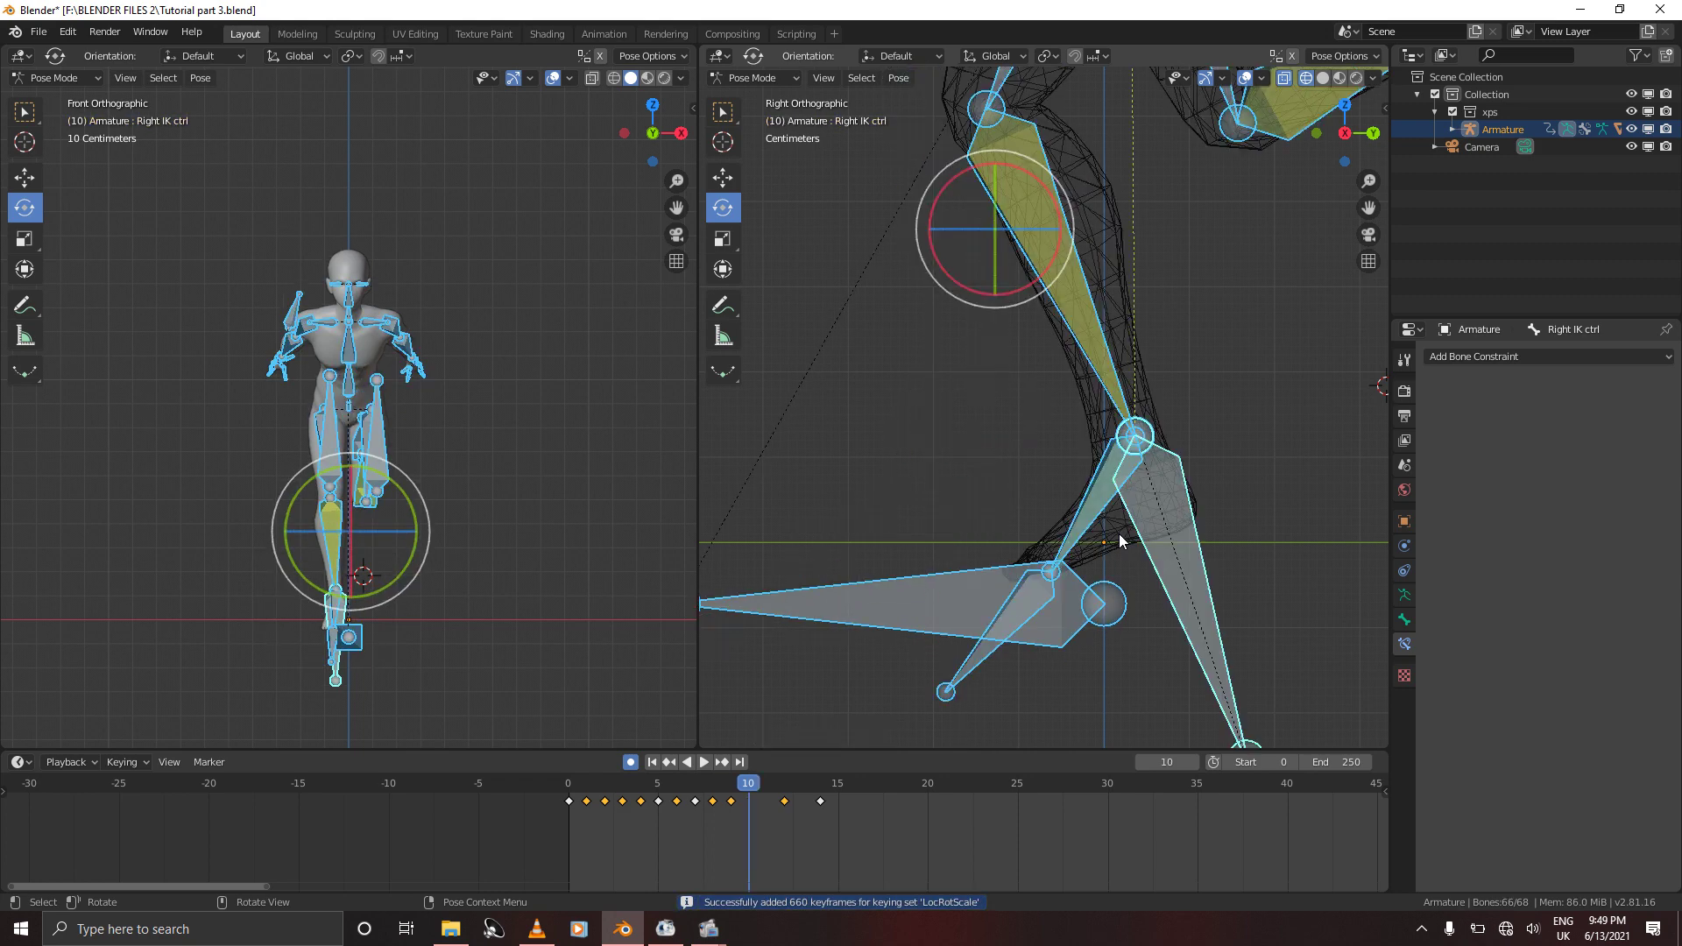
{"action": "left_click", "coordinate": [1200, 544]}
{"action": "key", "text": "r"}
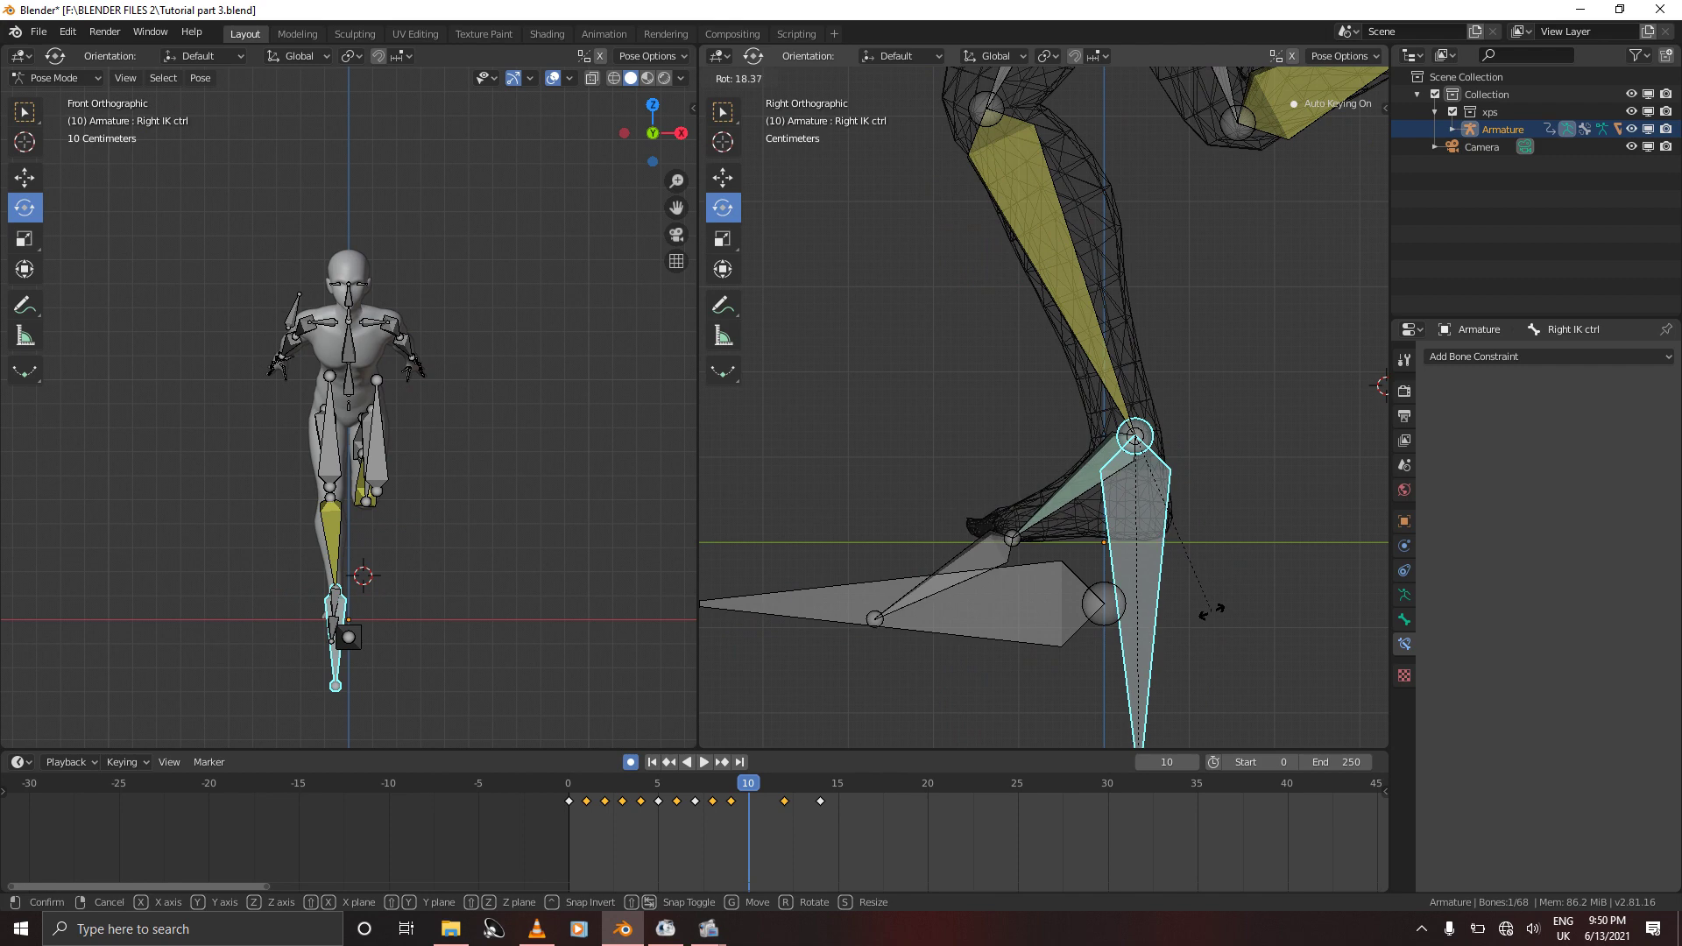
{"action": "left_click", "coordinate": [1212, 613]}
{"action": "key", "text": "g"}
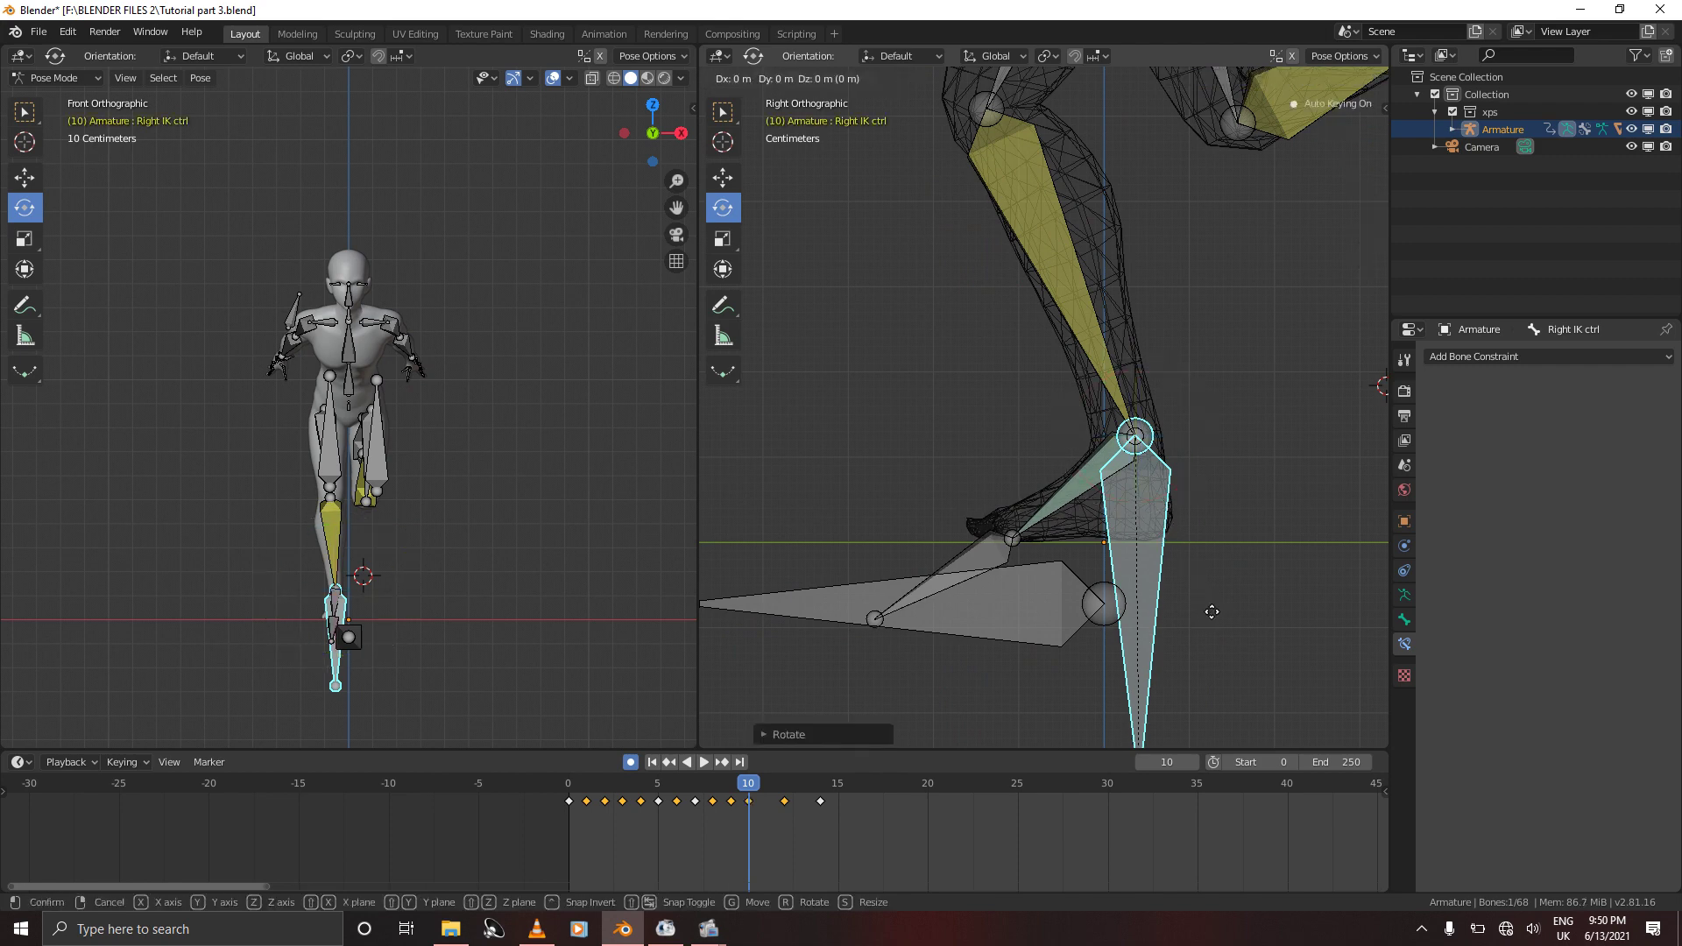
{"action": "key", "text": "z"}
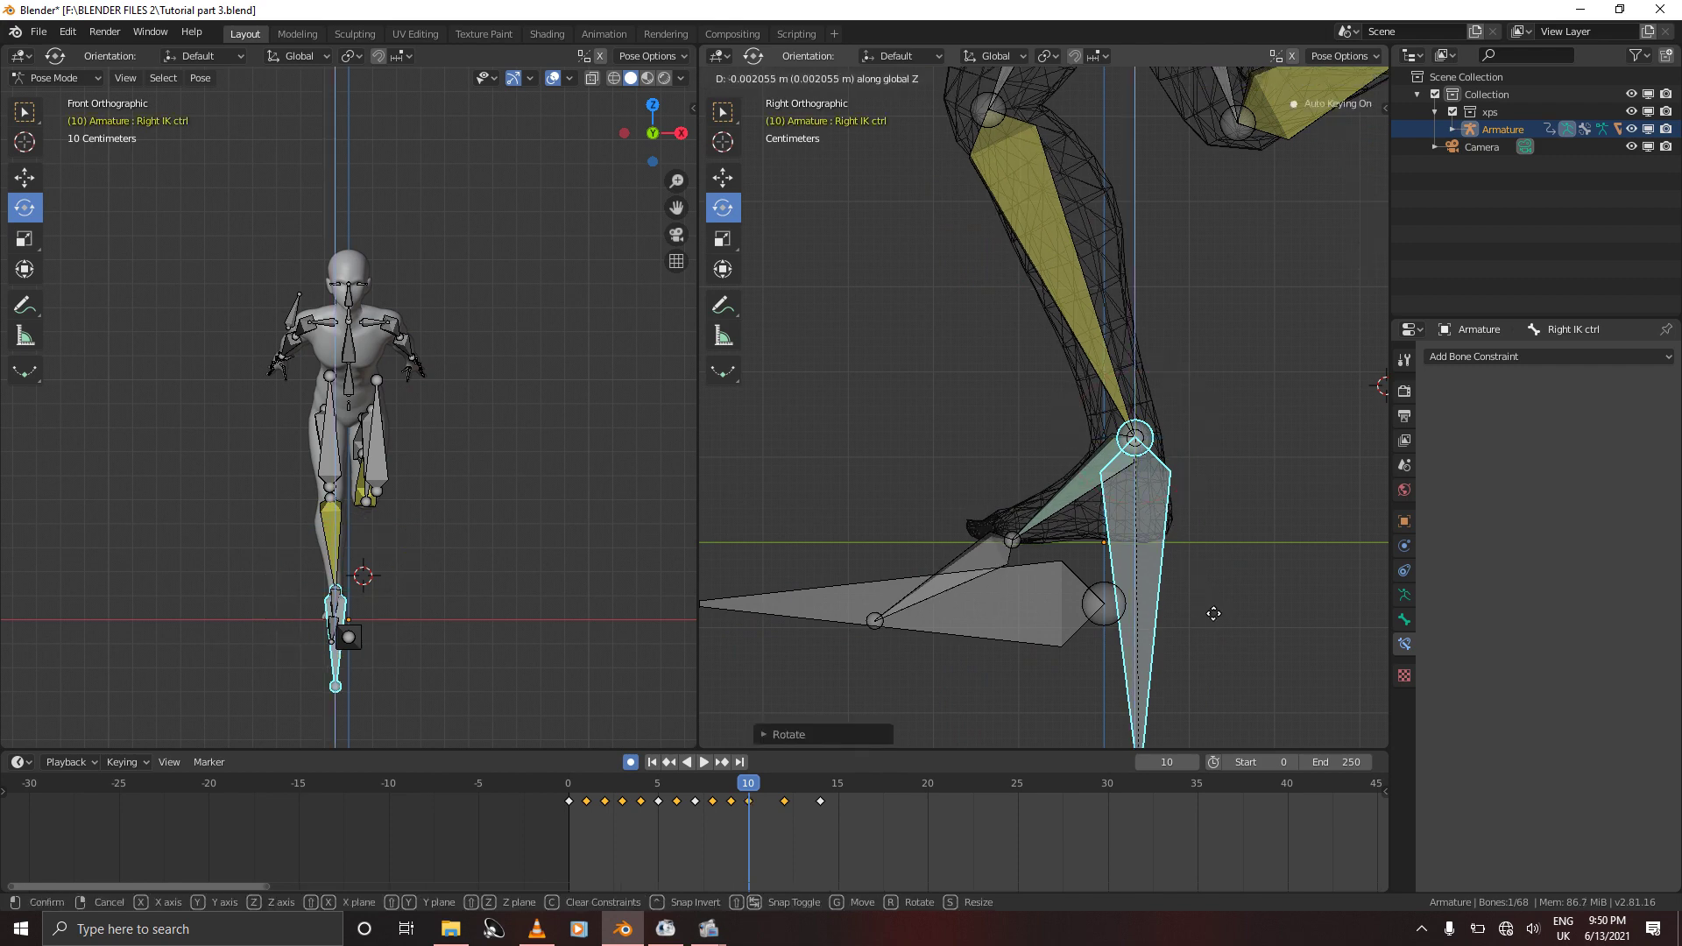
{"action": "left_click", "coordinate": [1214, 618]}
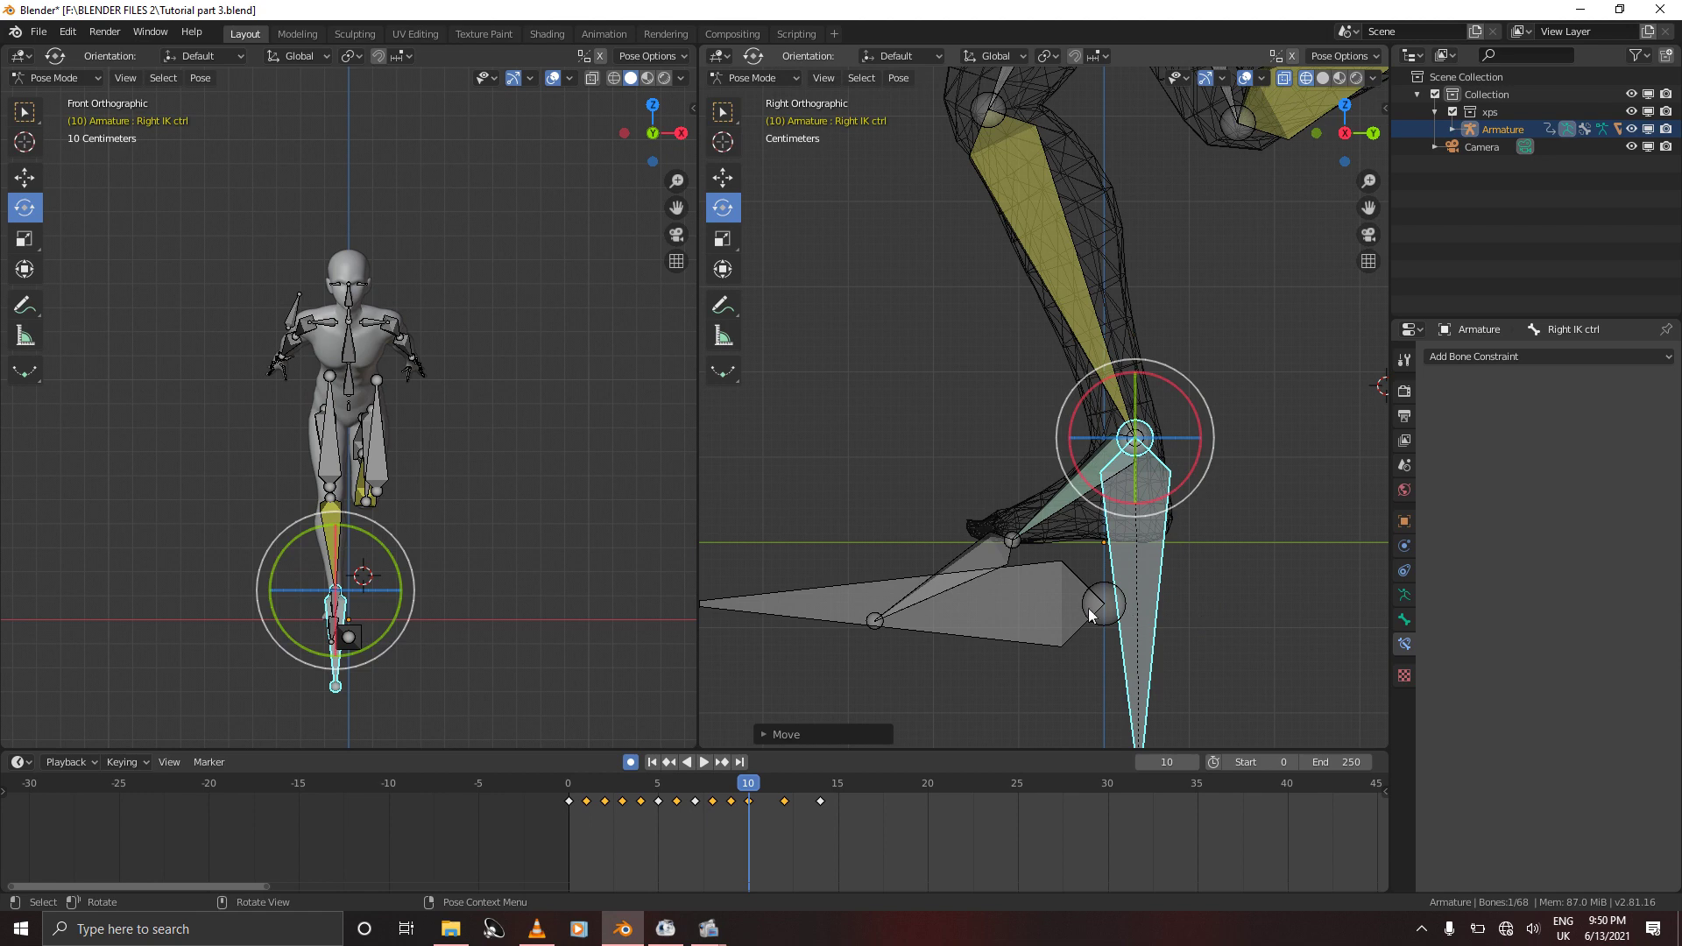
Lower the root ground bone about 0.025 m along global Z, and keyframe all bones at frame 10
{"action": "left_click", "coordinate": [1059, 569]}
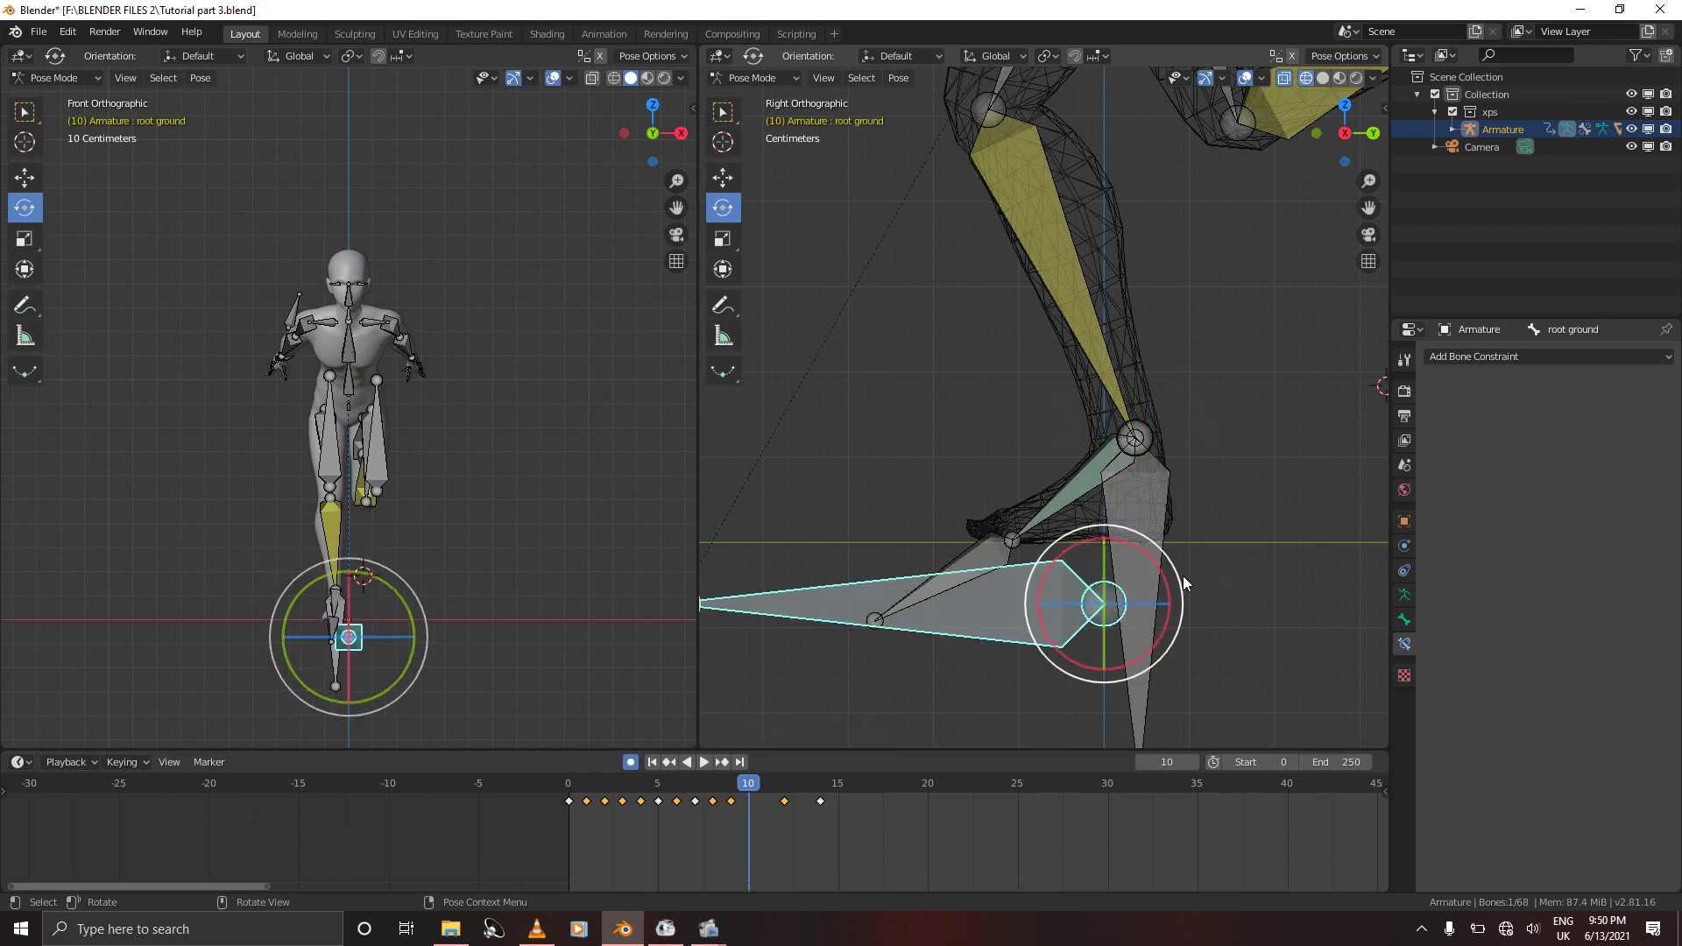
{"action": "key", "text": "g"}
{"action": "key", "text": "z"}
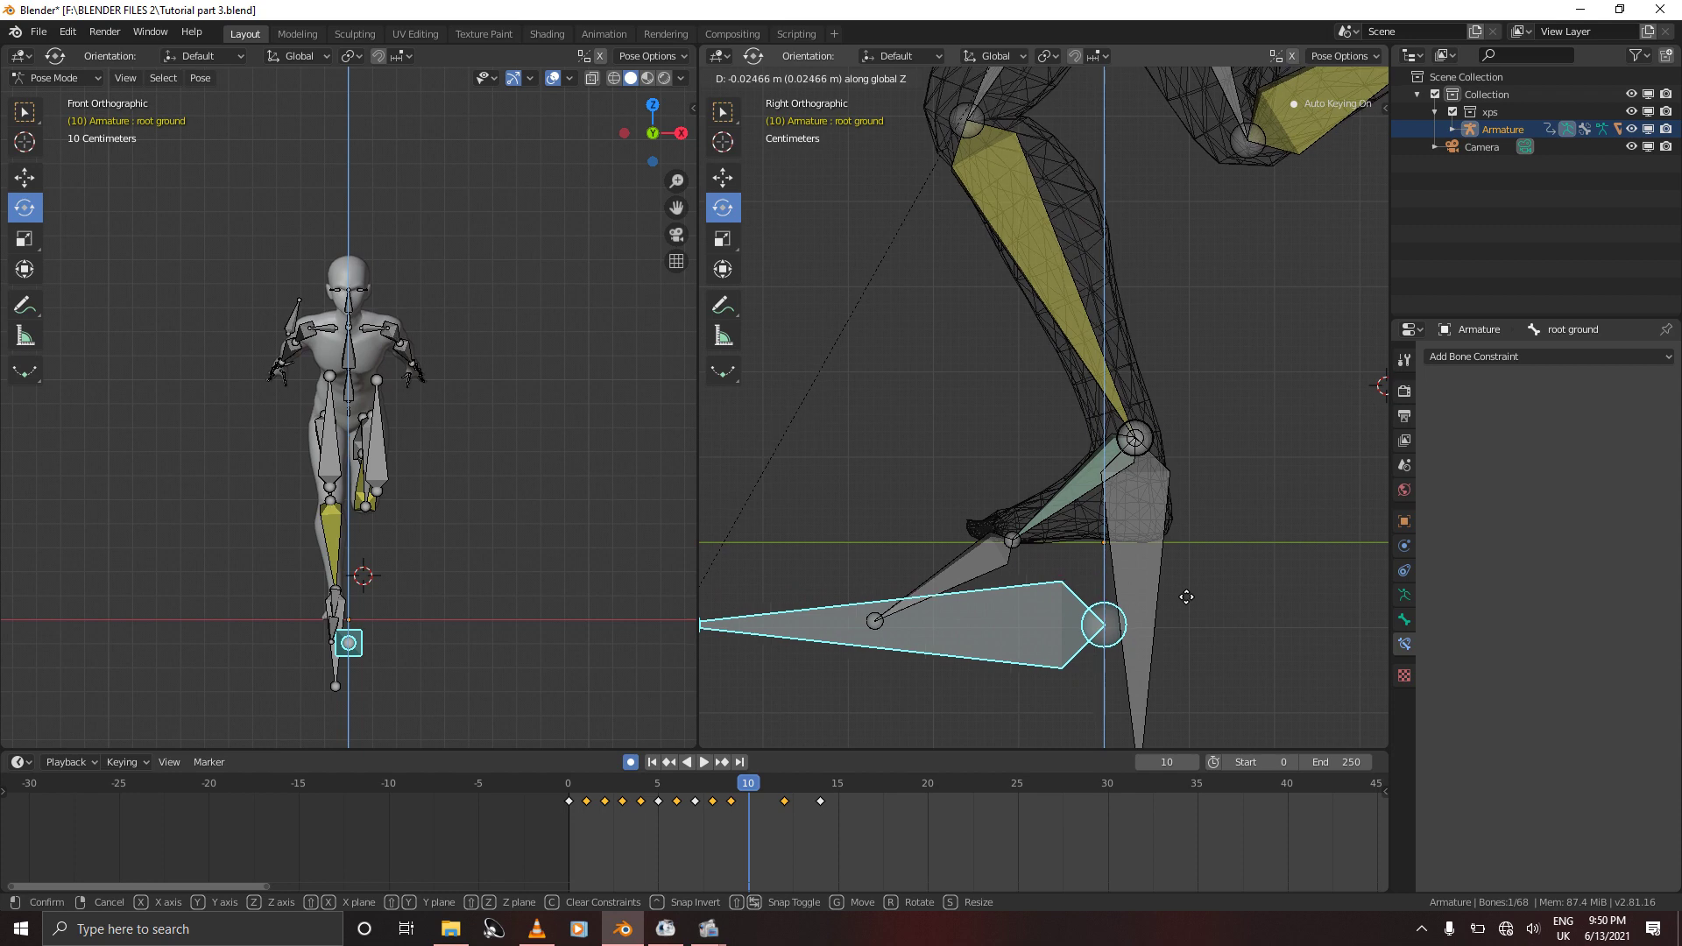
{"action": "left_click", "coordinate": [1186, 596]}
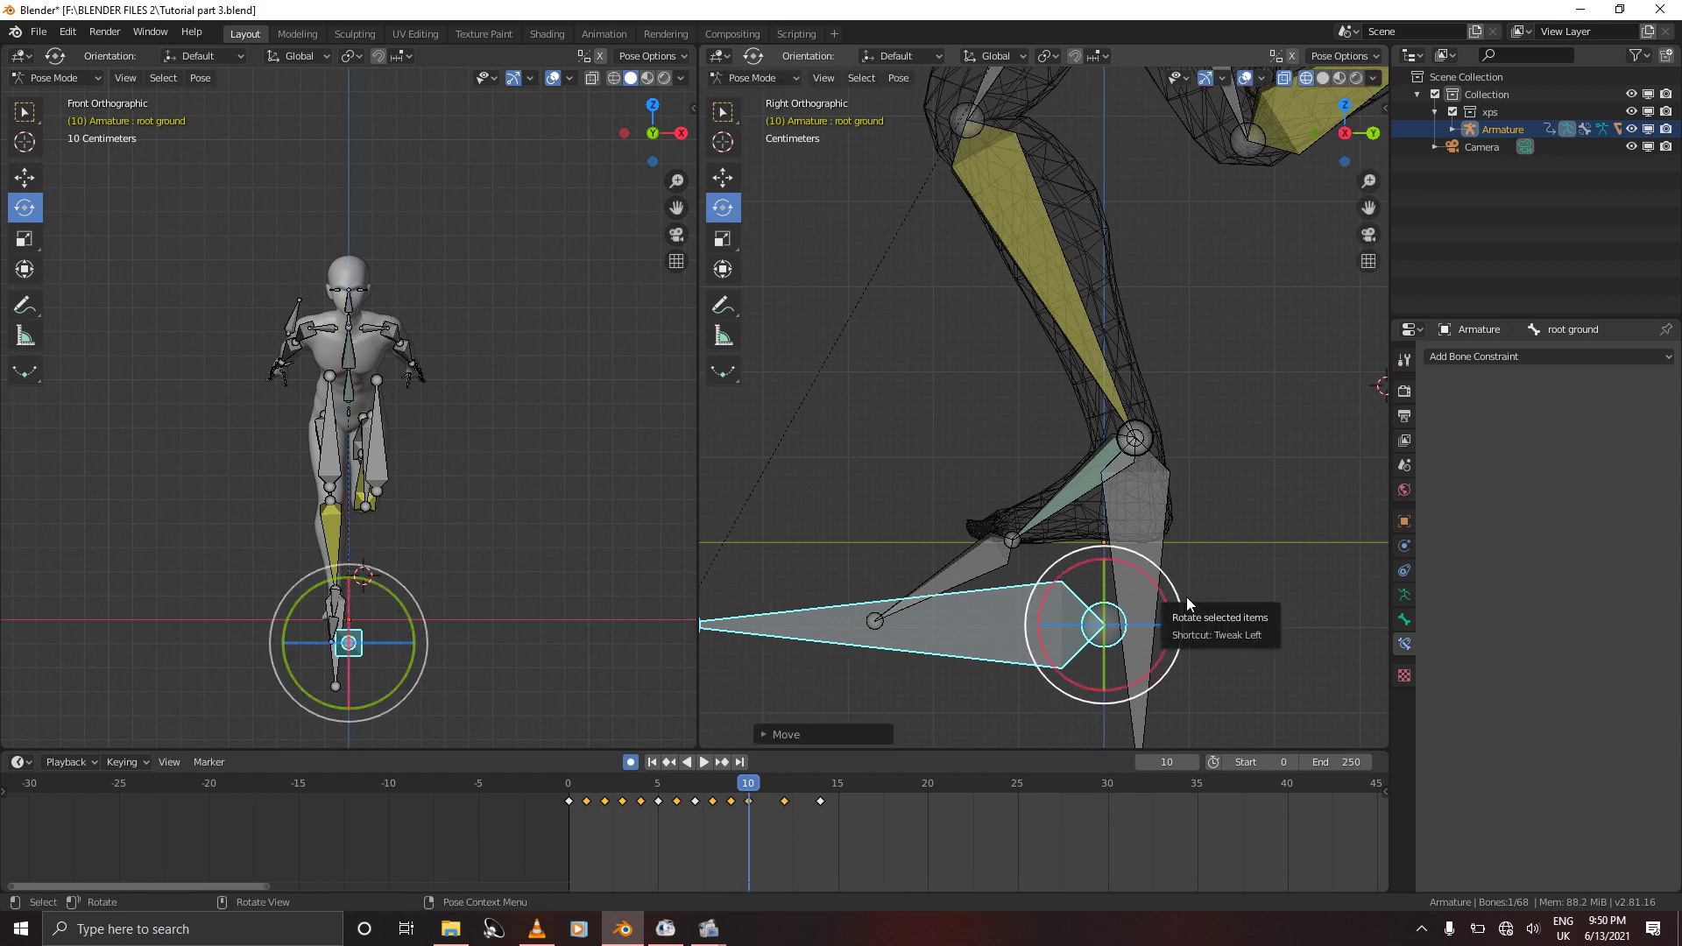
{"action": "key", "text": "a"}
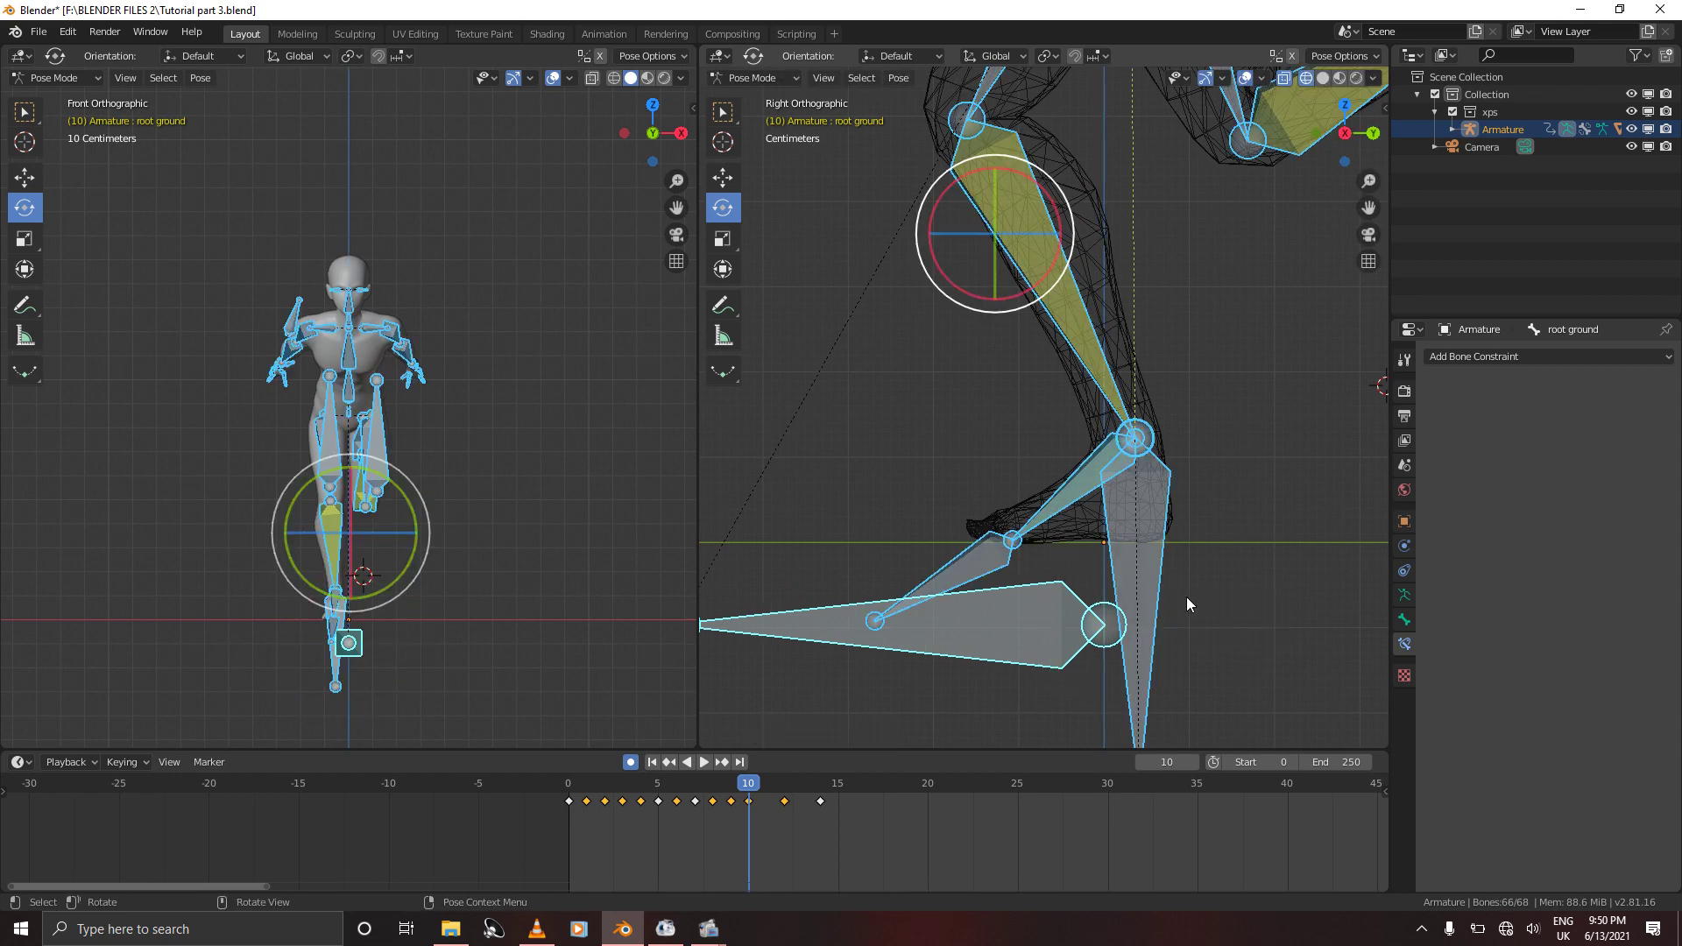
{"action": "key", "text": "i"}
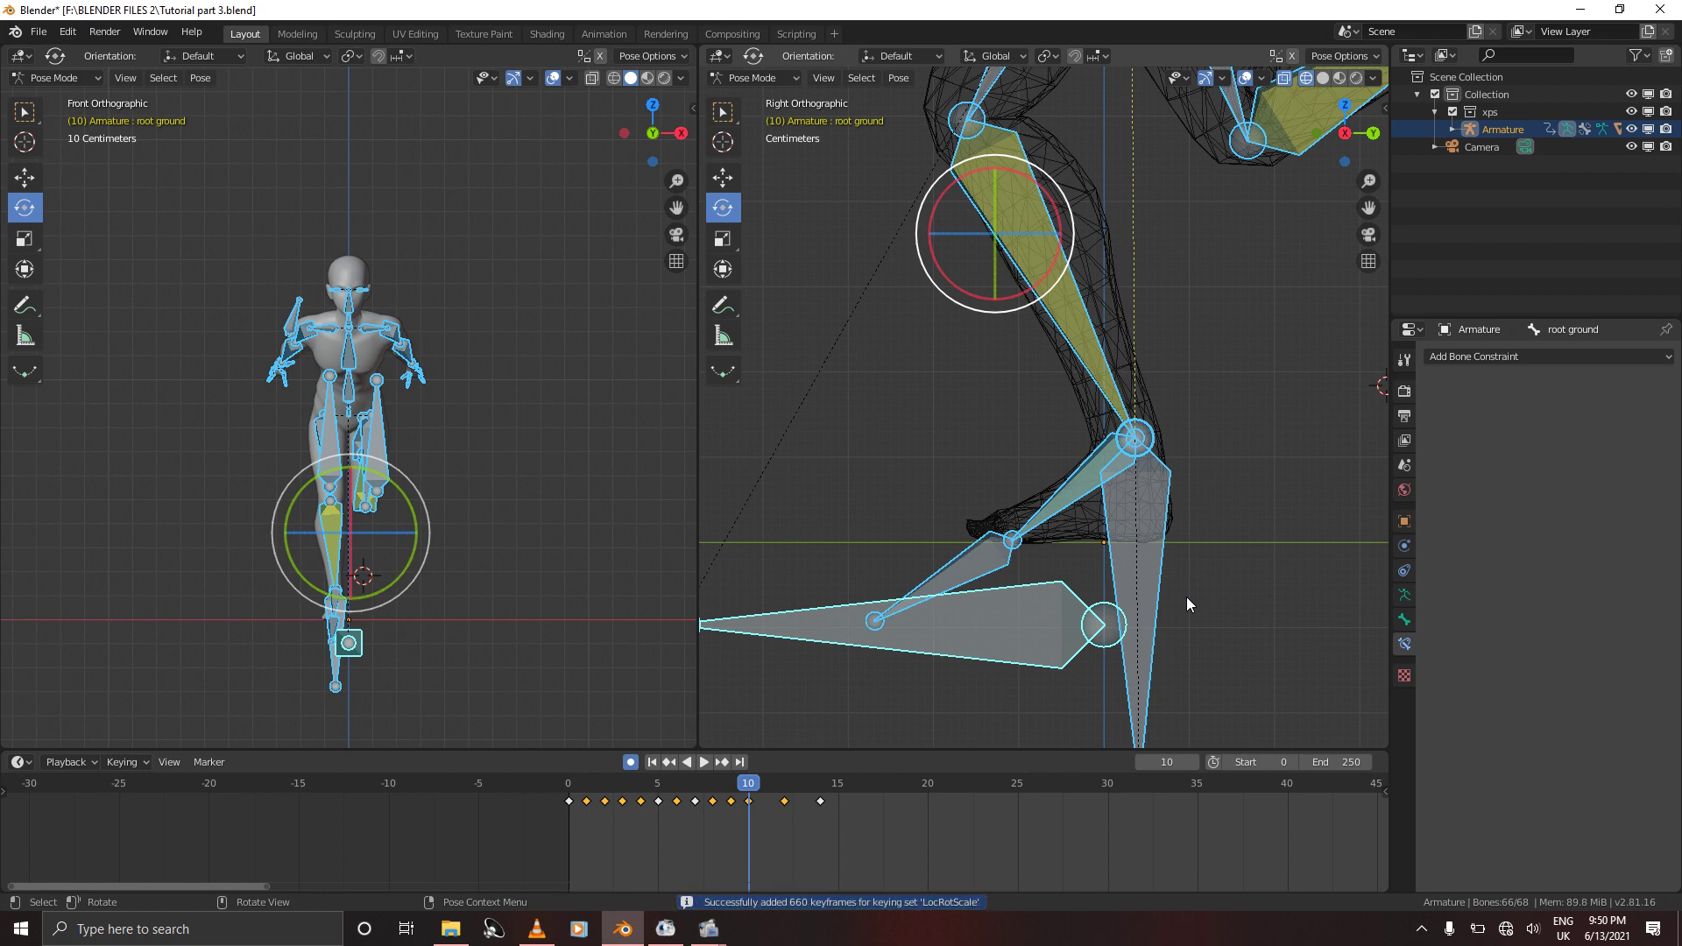
At frame 11, rotate the Right IK ctrl bone to level the foot with the ground line, and keyframe all bones
{"action": "key", "text": "Right"}
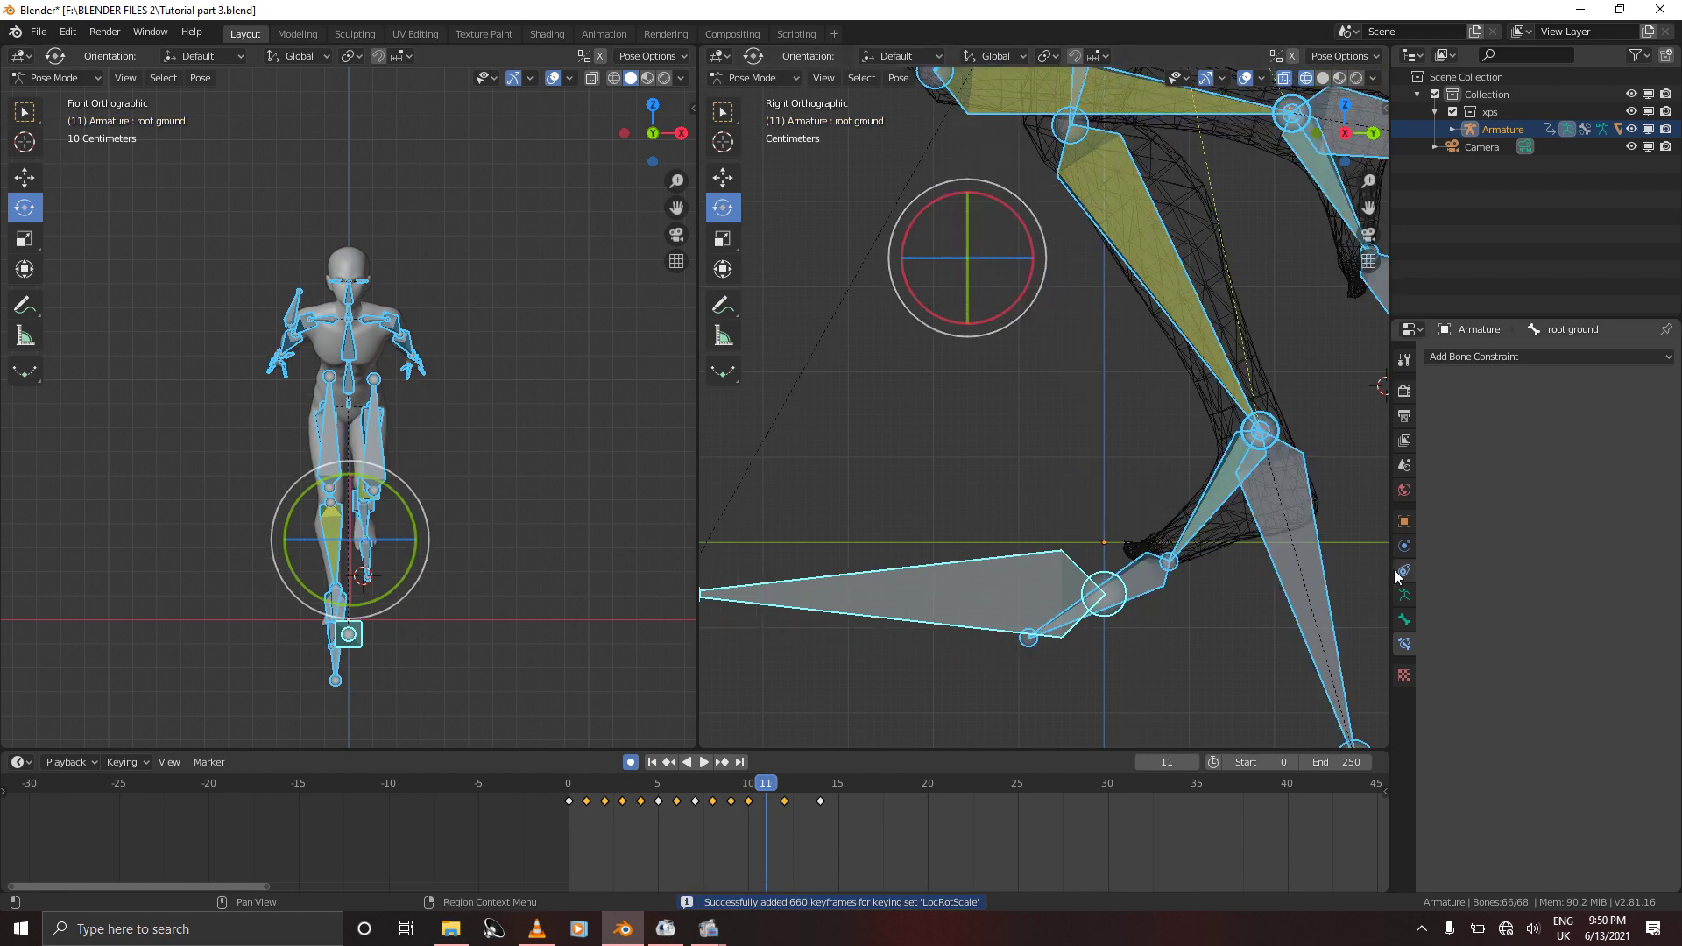
{"action": "left_click", "coordinate": [1318, 534]}
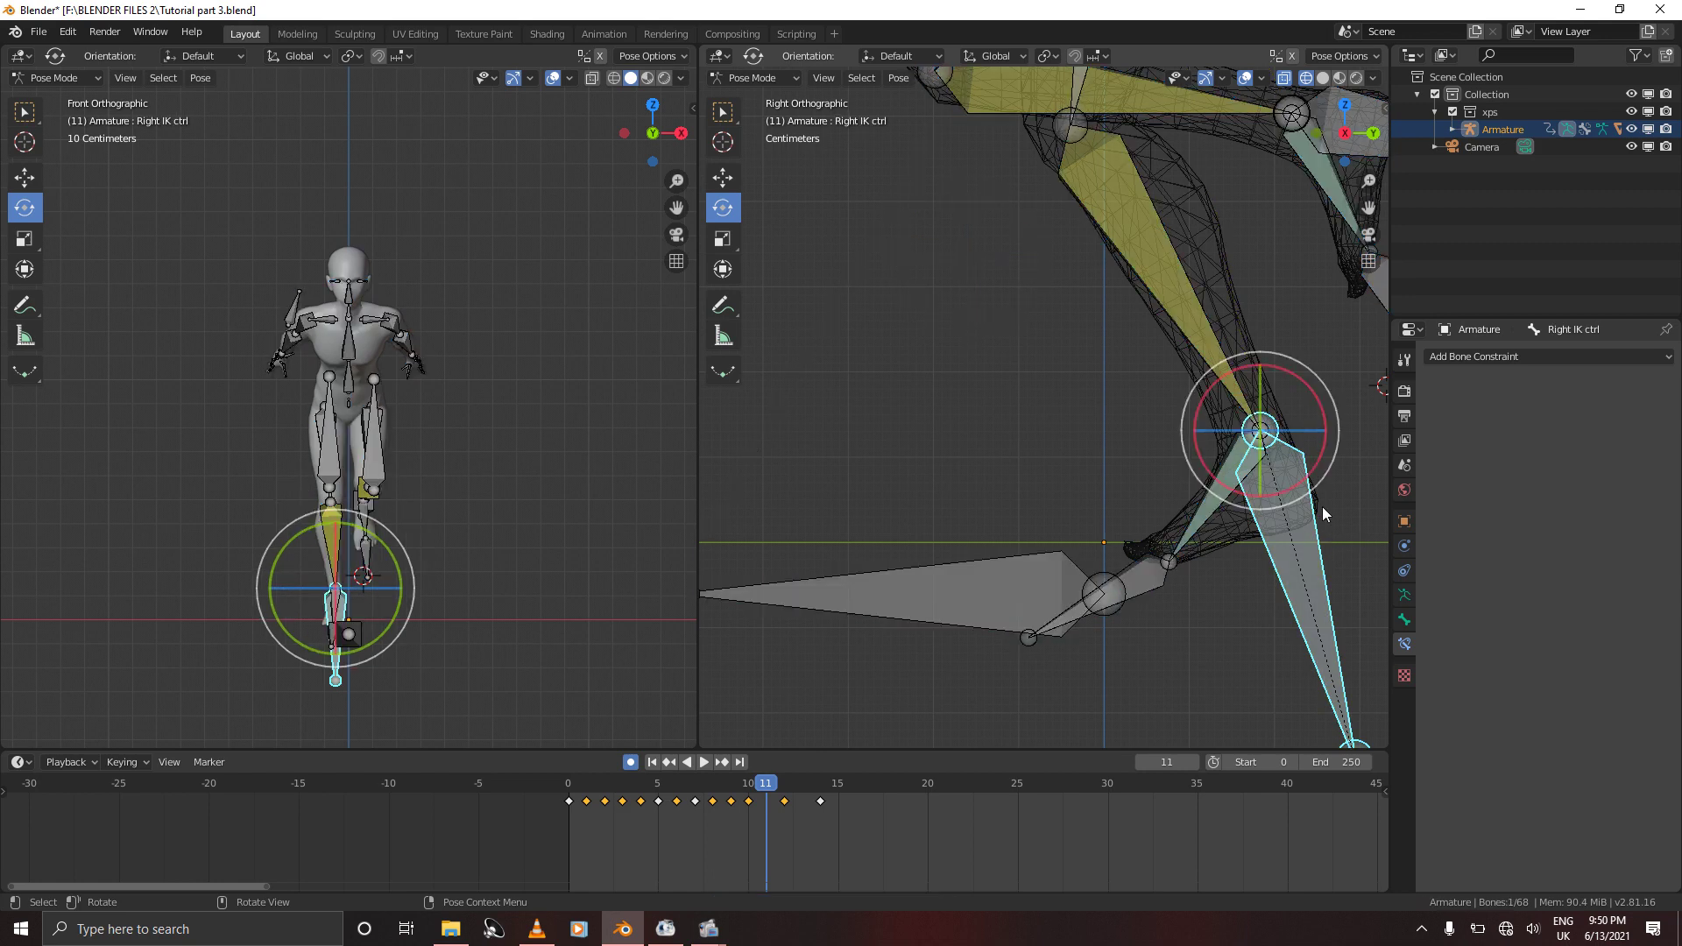
{"action": "left_click_drag", "start_coordinate": [1320, 463], "coordinate": [1325, 484]}
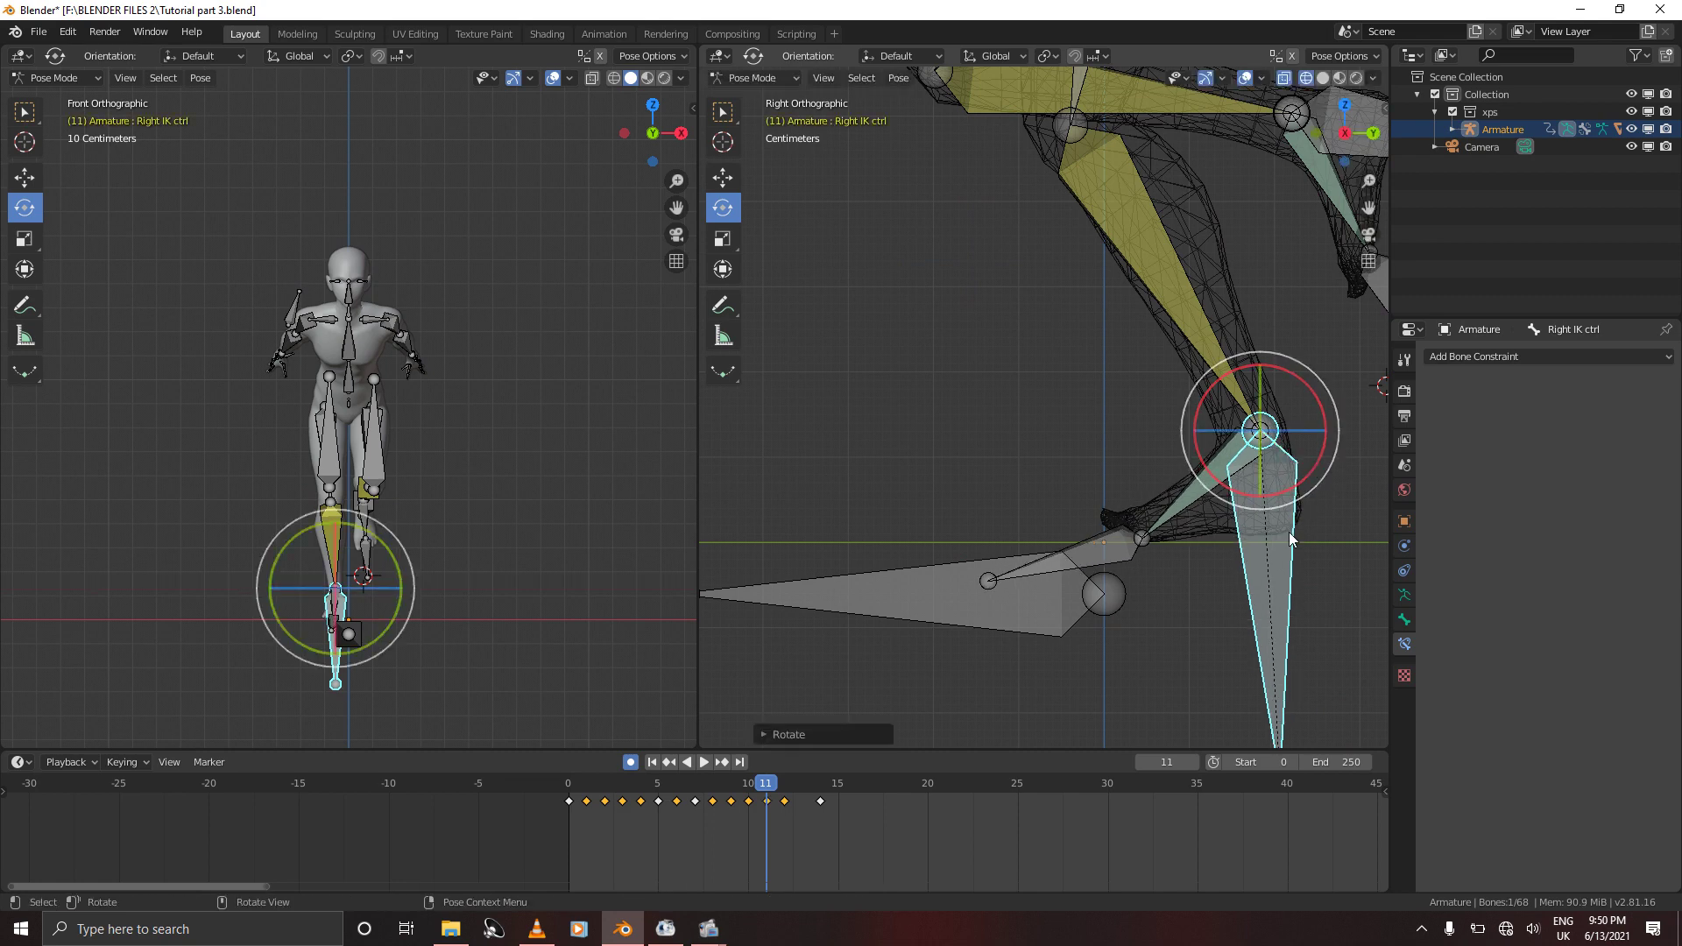
{"action": "key", "text": "a"}
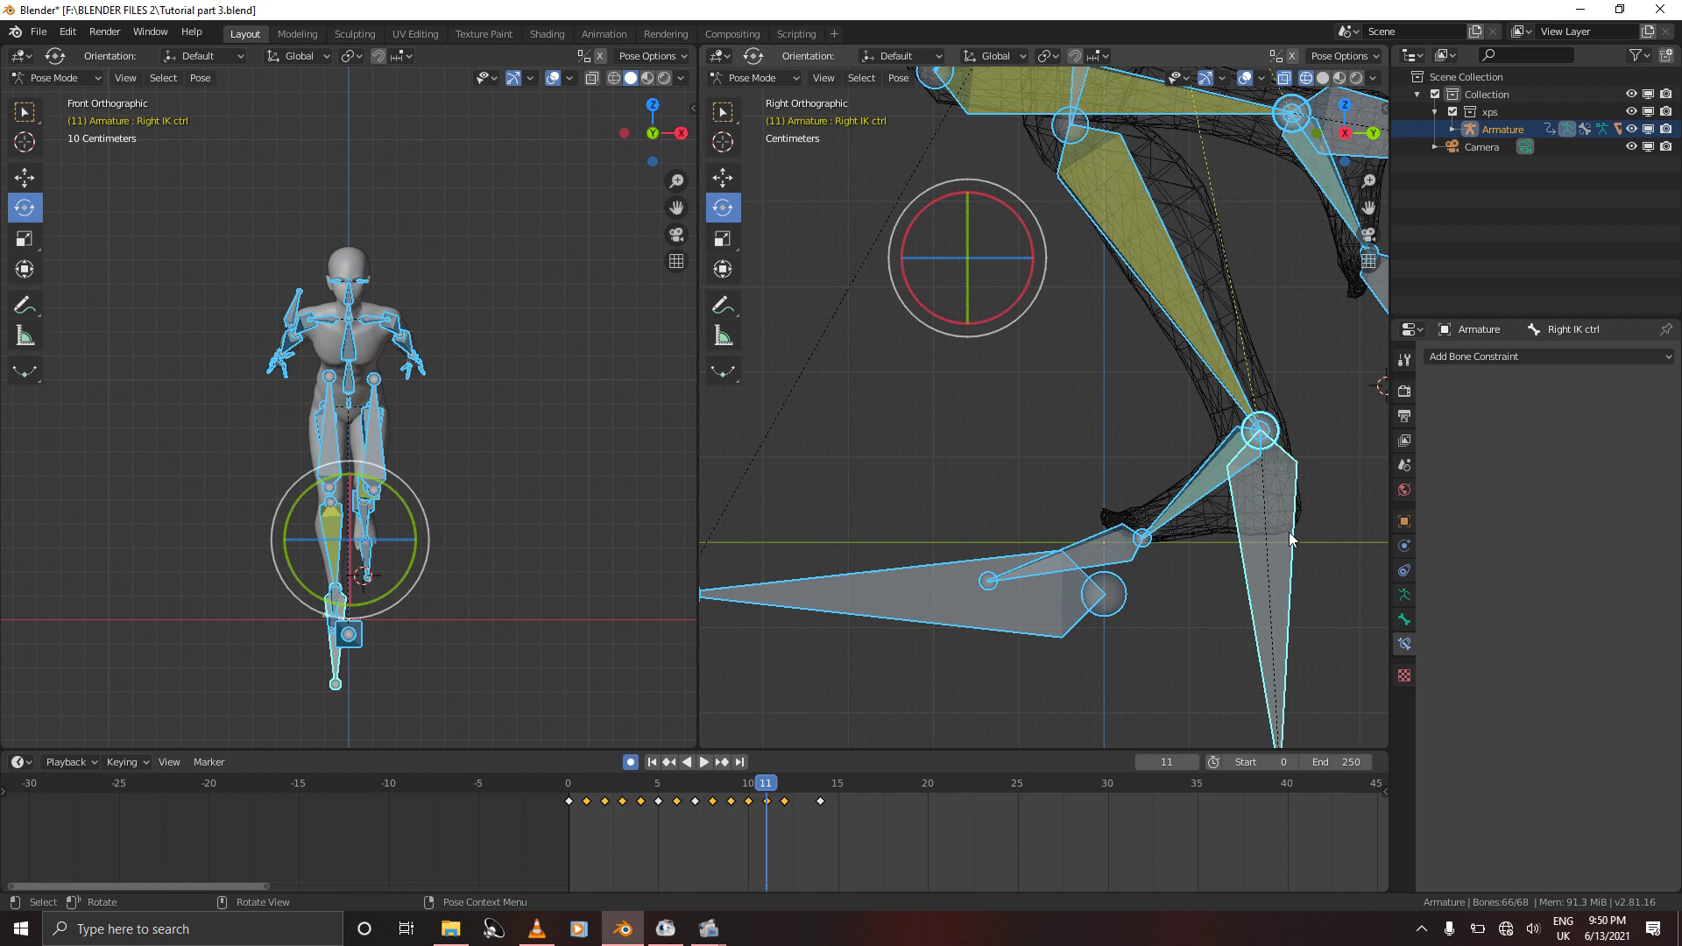
{"action": "key", "text": "i"}
At frame 13, move the Right IK ctrl bone slightly down and backward in the side view, and keyframe all bones
{"action": "key", "text": "Right"}
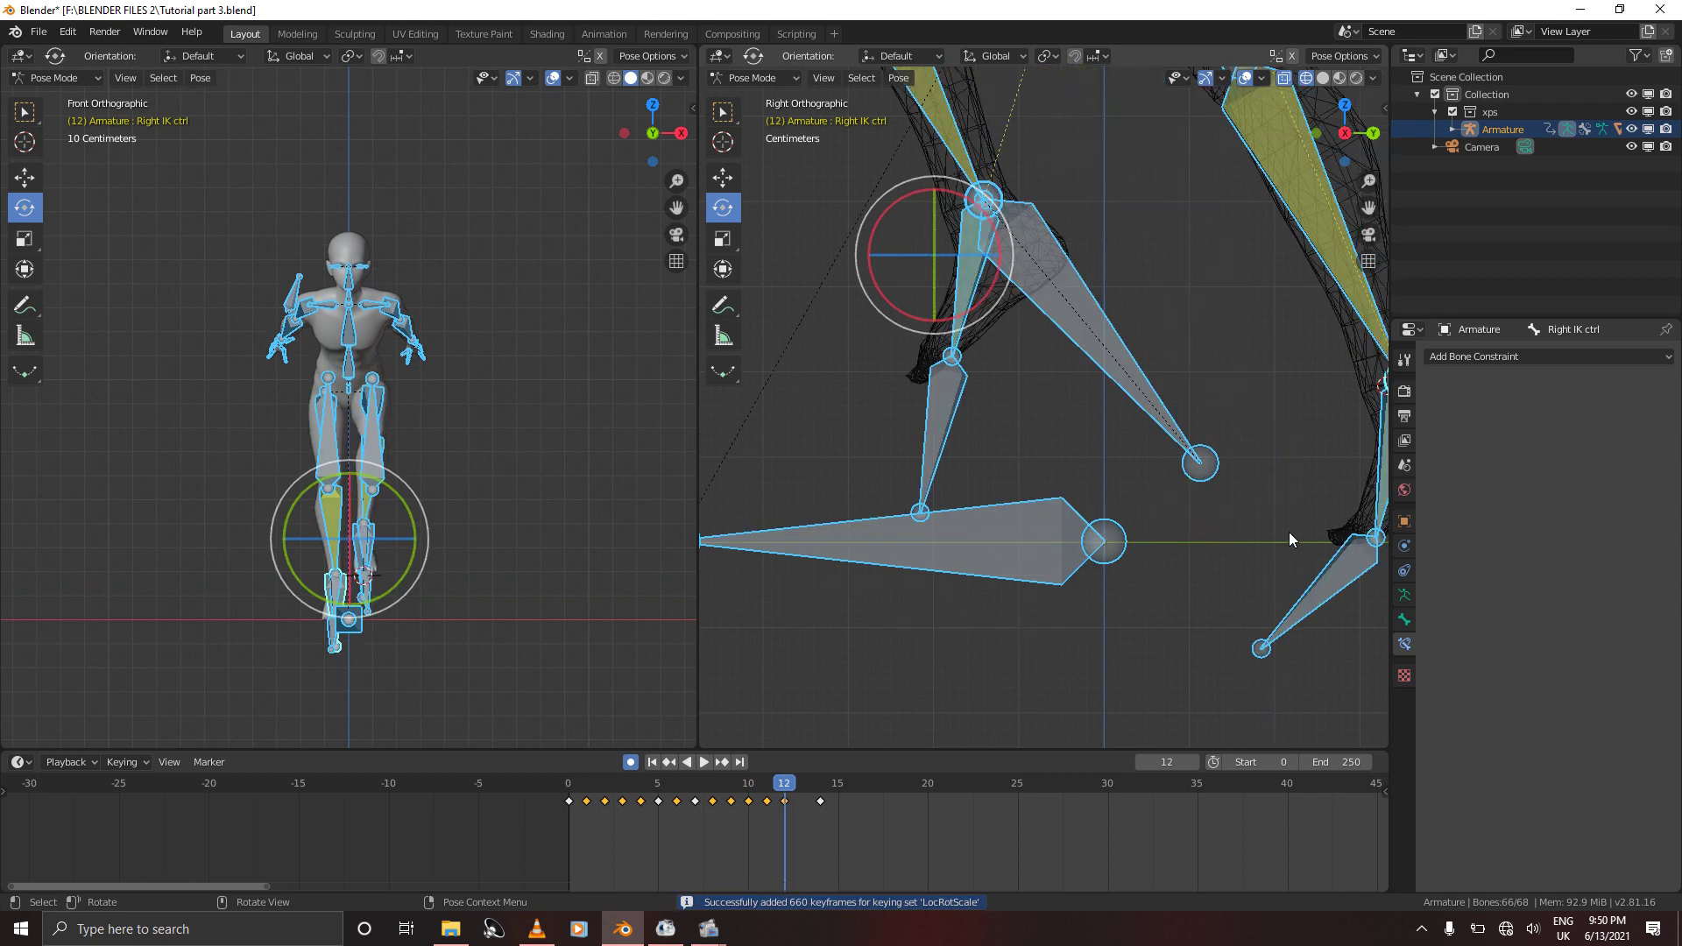
{"action": "key", "text": "Left"}
{"action": "key", "text": "Right"}
{"action": "key", "text": "Right"}
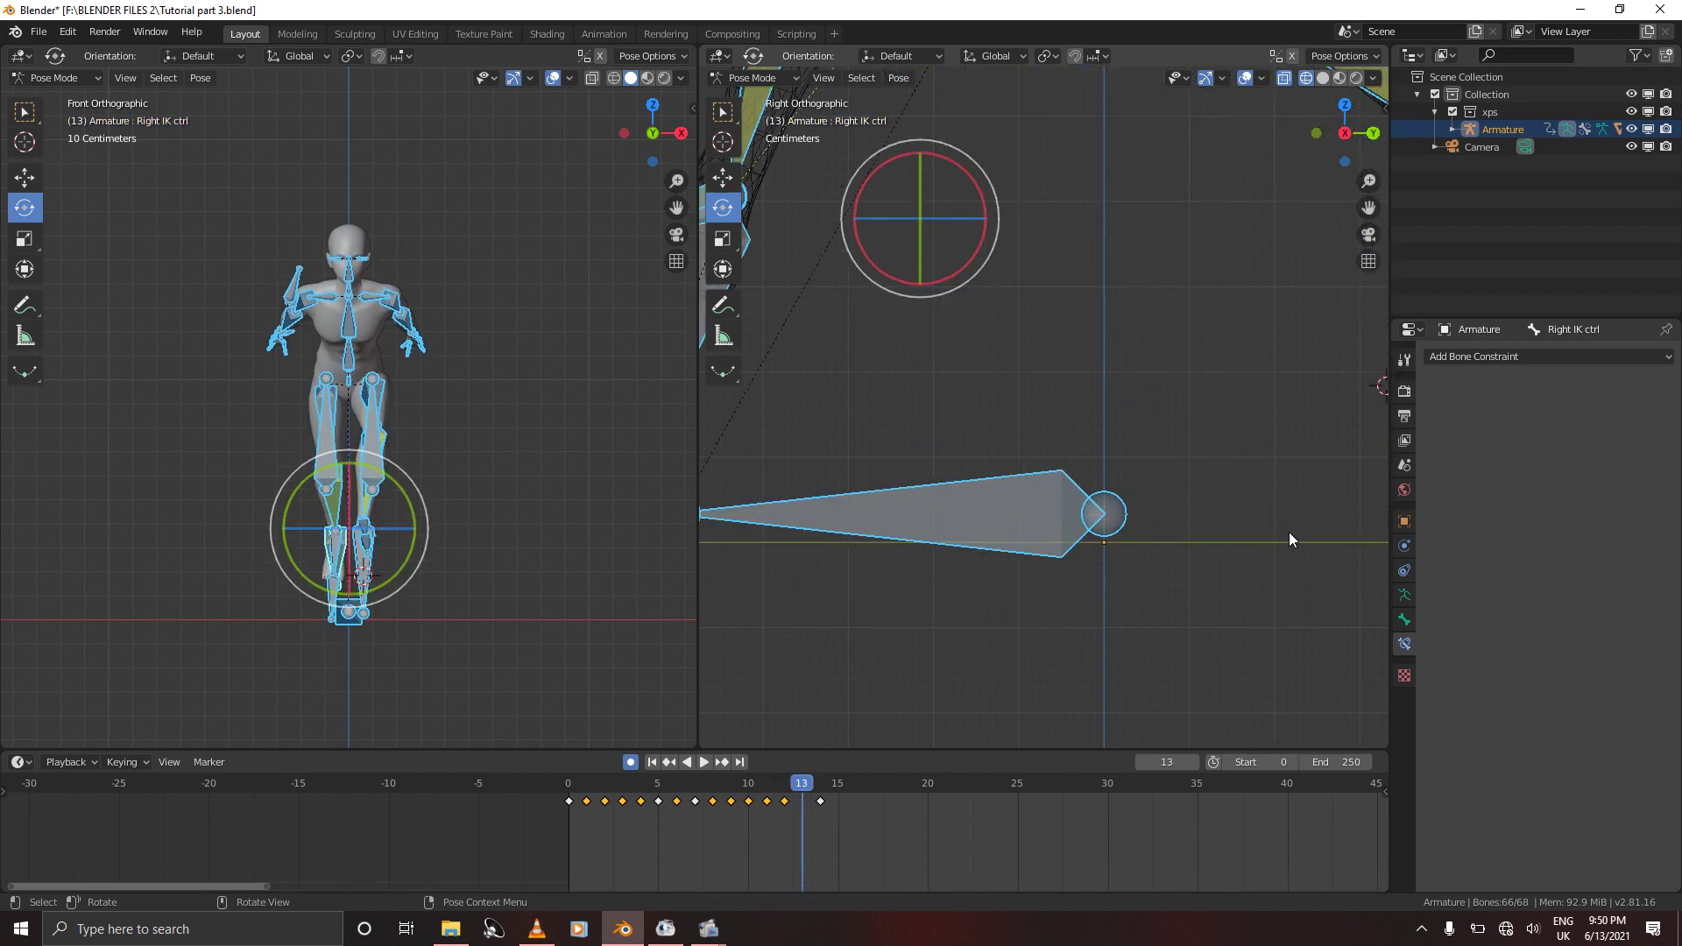
{"action": "scroll", "coordinate": [1289, 534], "scroll_direction": "down", "scroll_amount": 5}
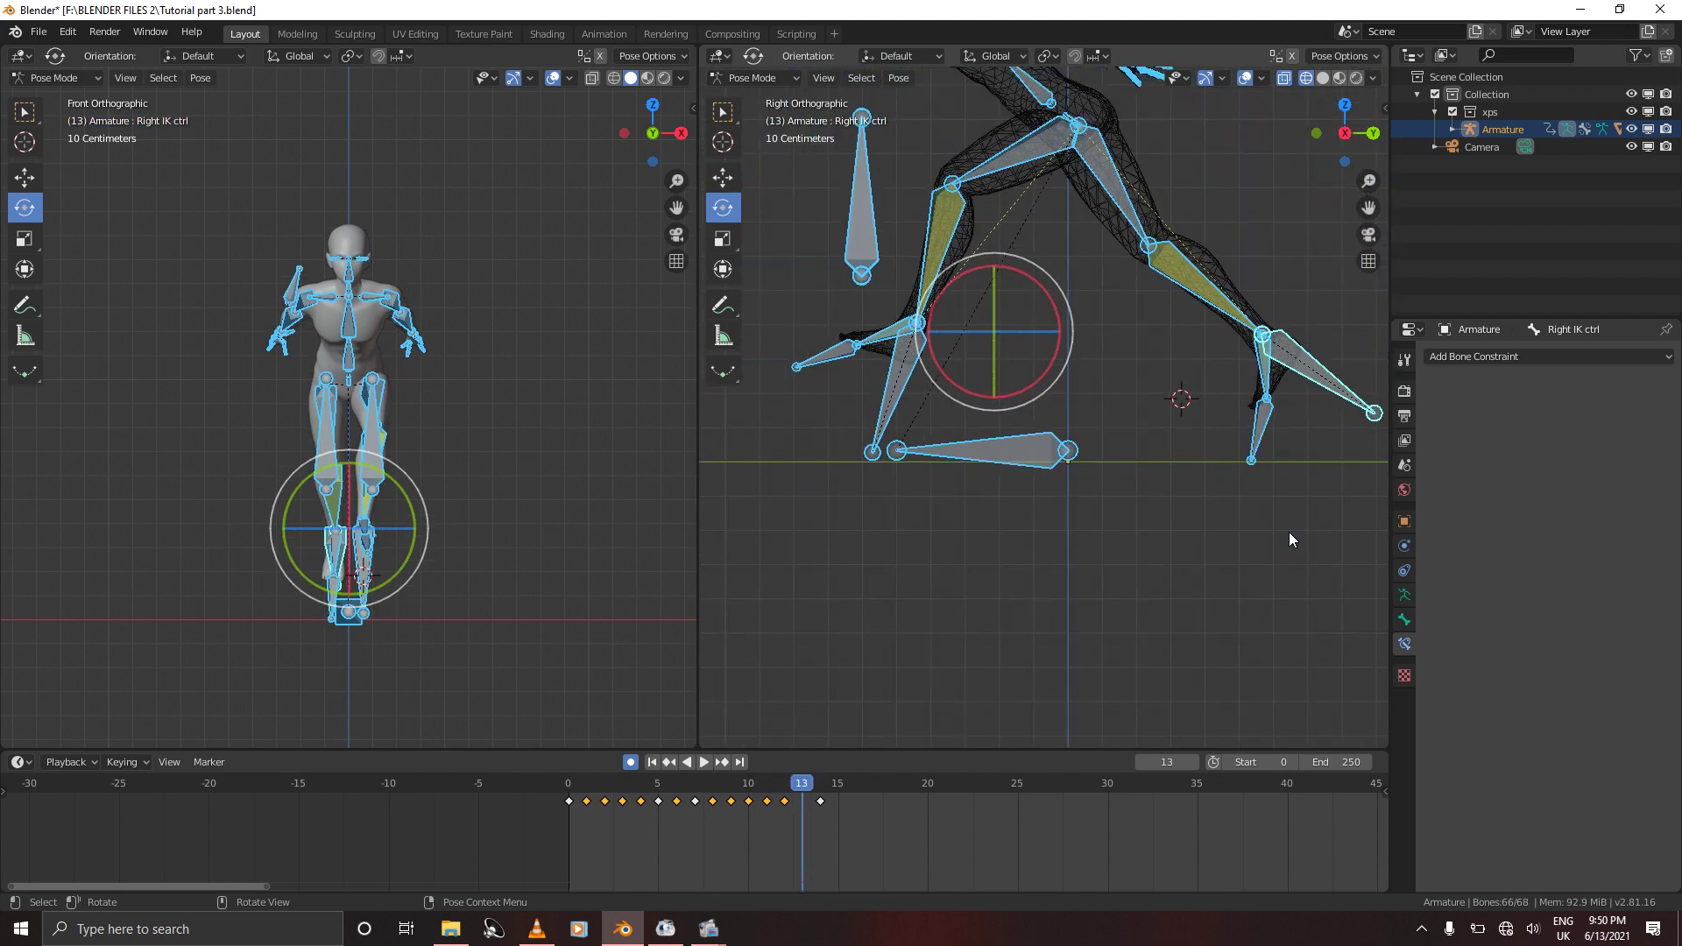
{"action": "left_click", "coordinate": [1323, 386]}
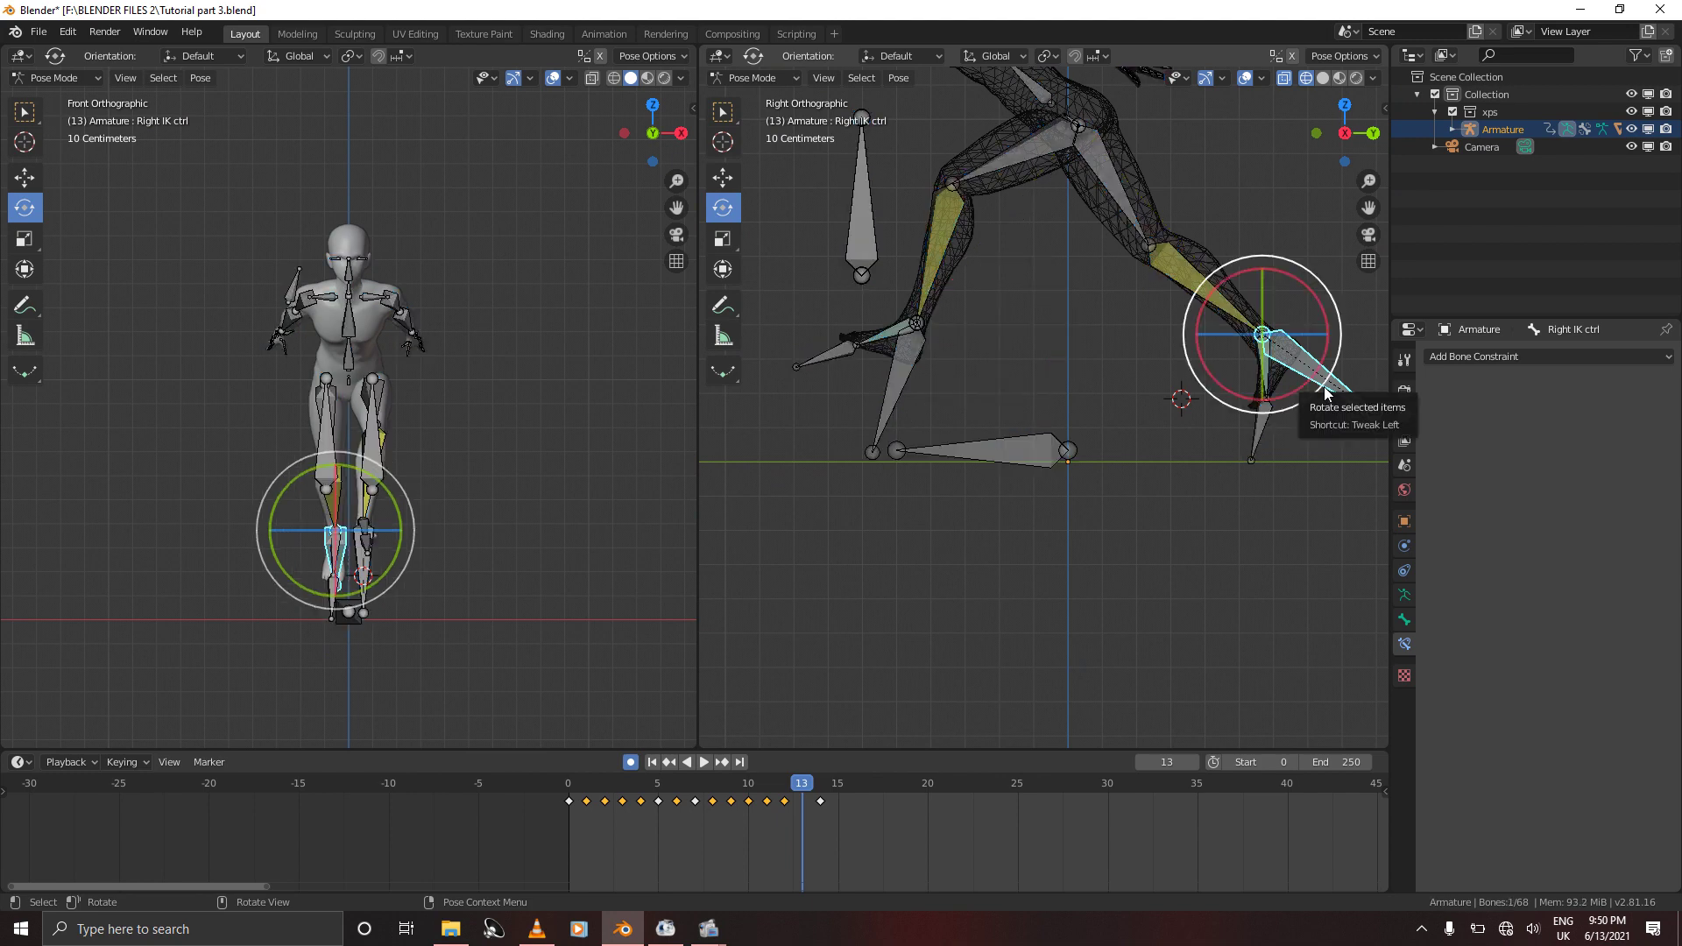
{"action": "key", "text": "g"}
{"action": "left_click", "coordinate": [1327, 388]}
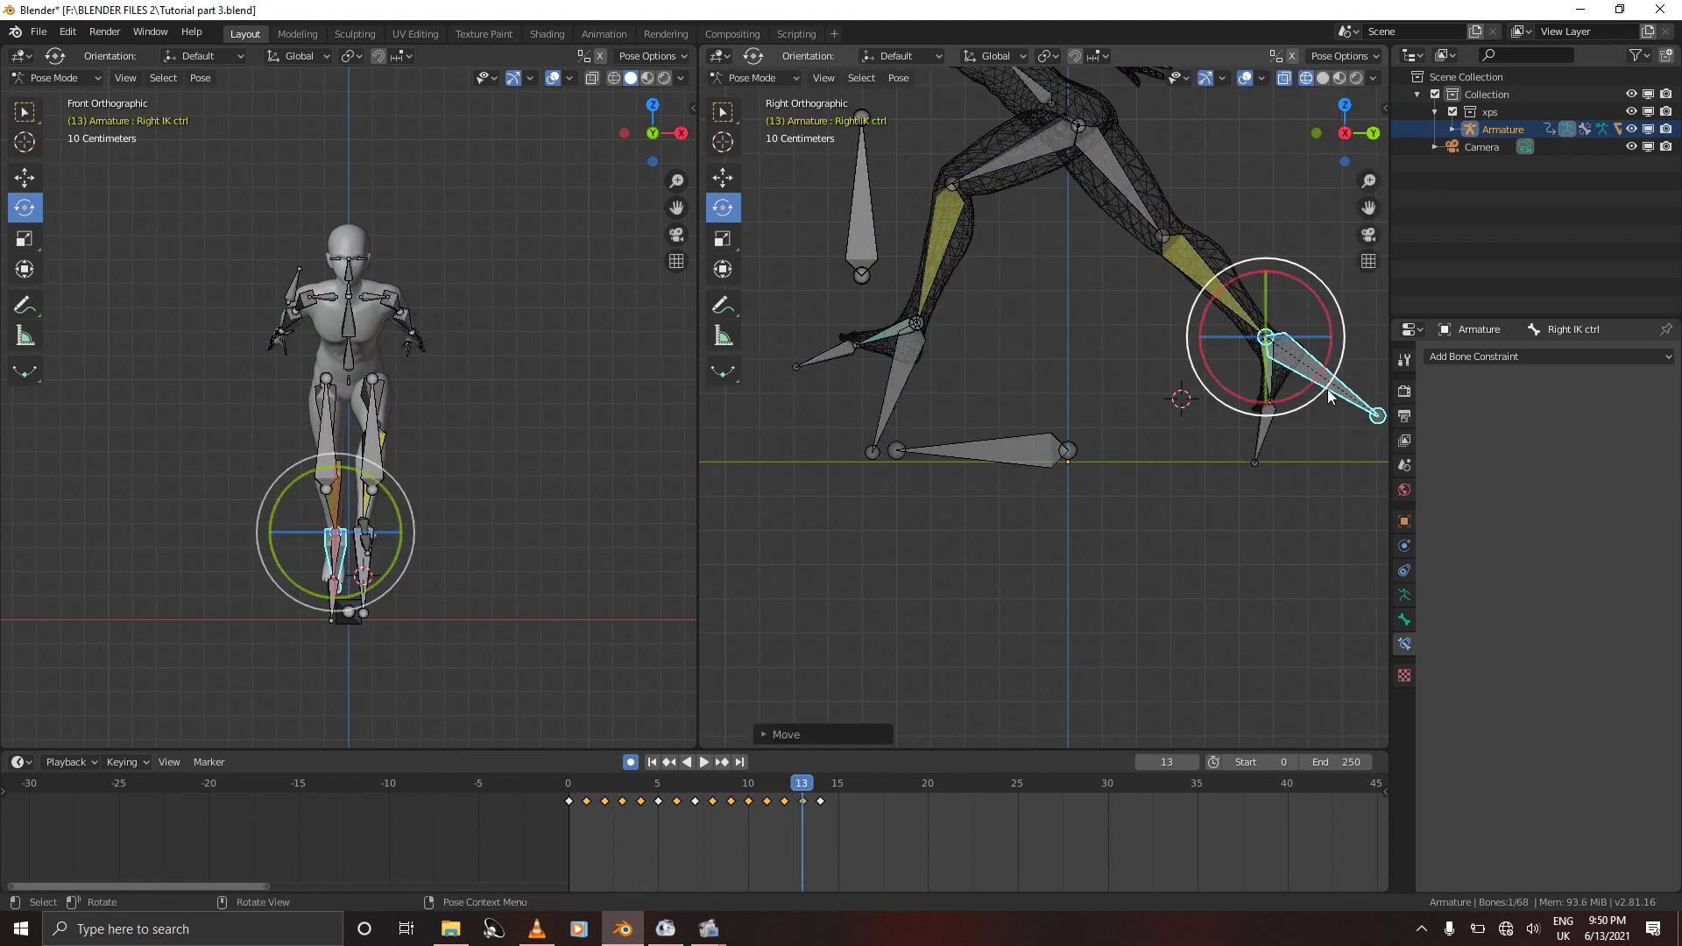
{"action": "key", "text": "a"}
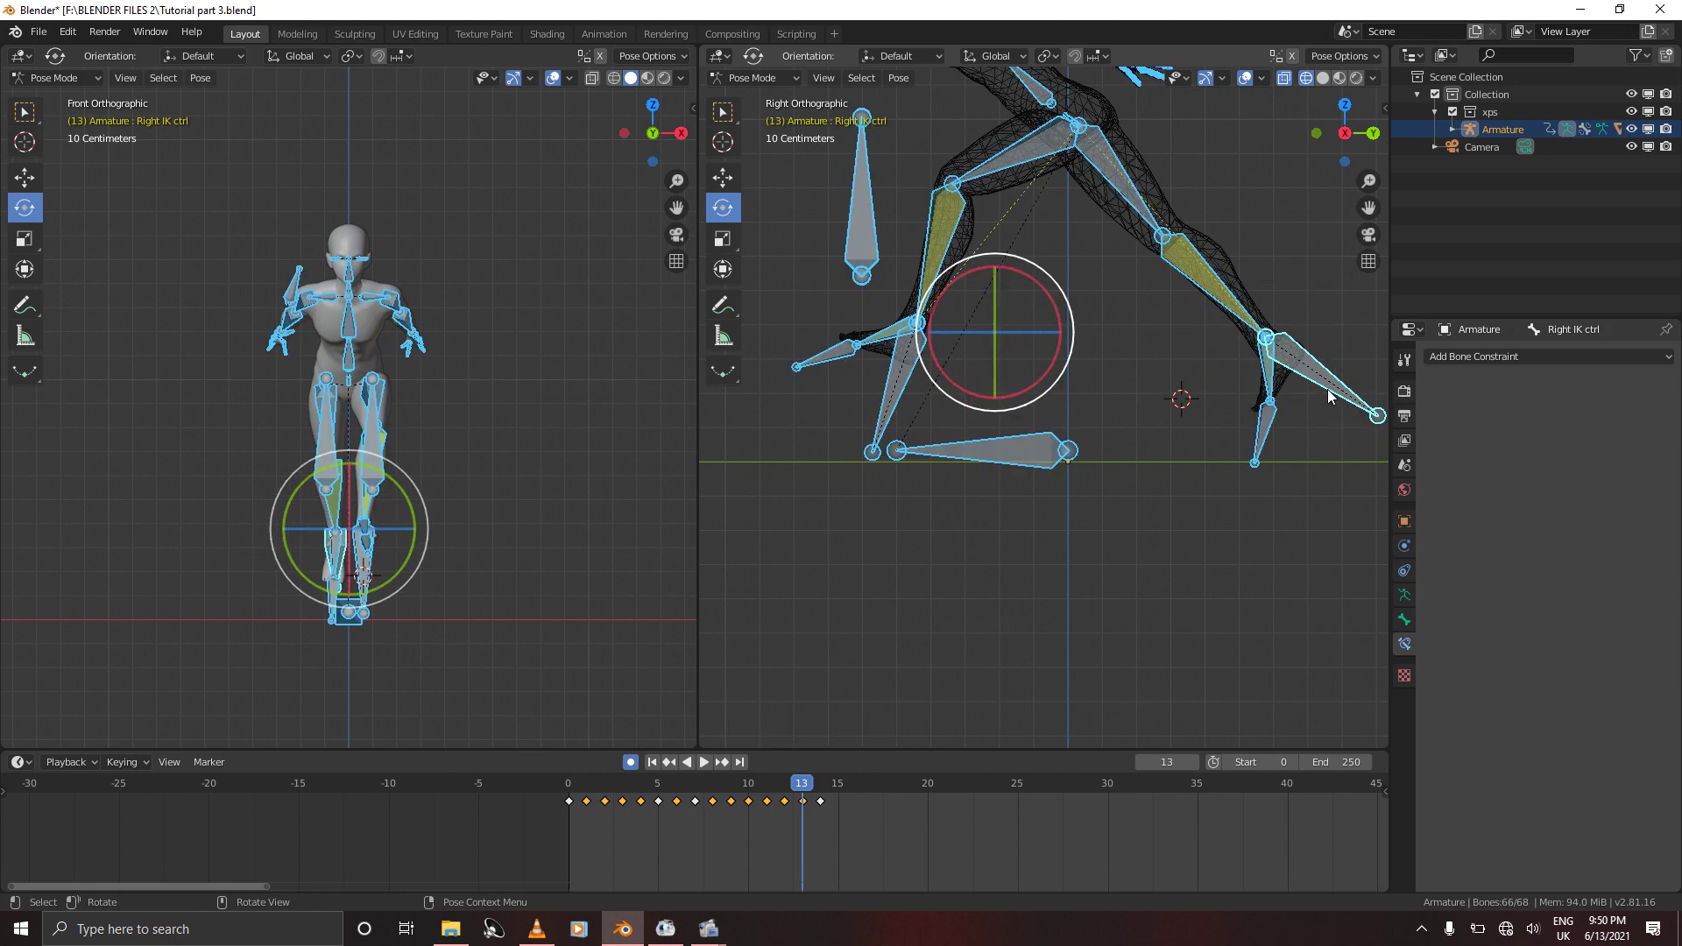
{"action": "key", "text": "i"}
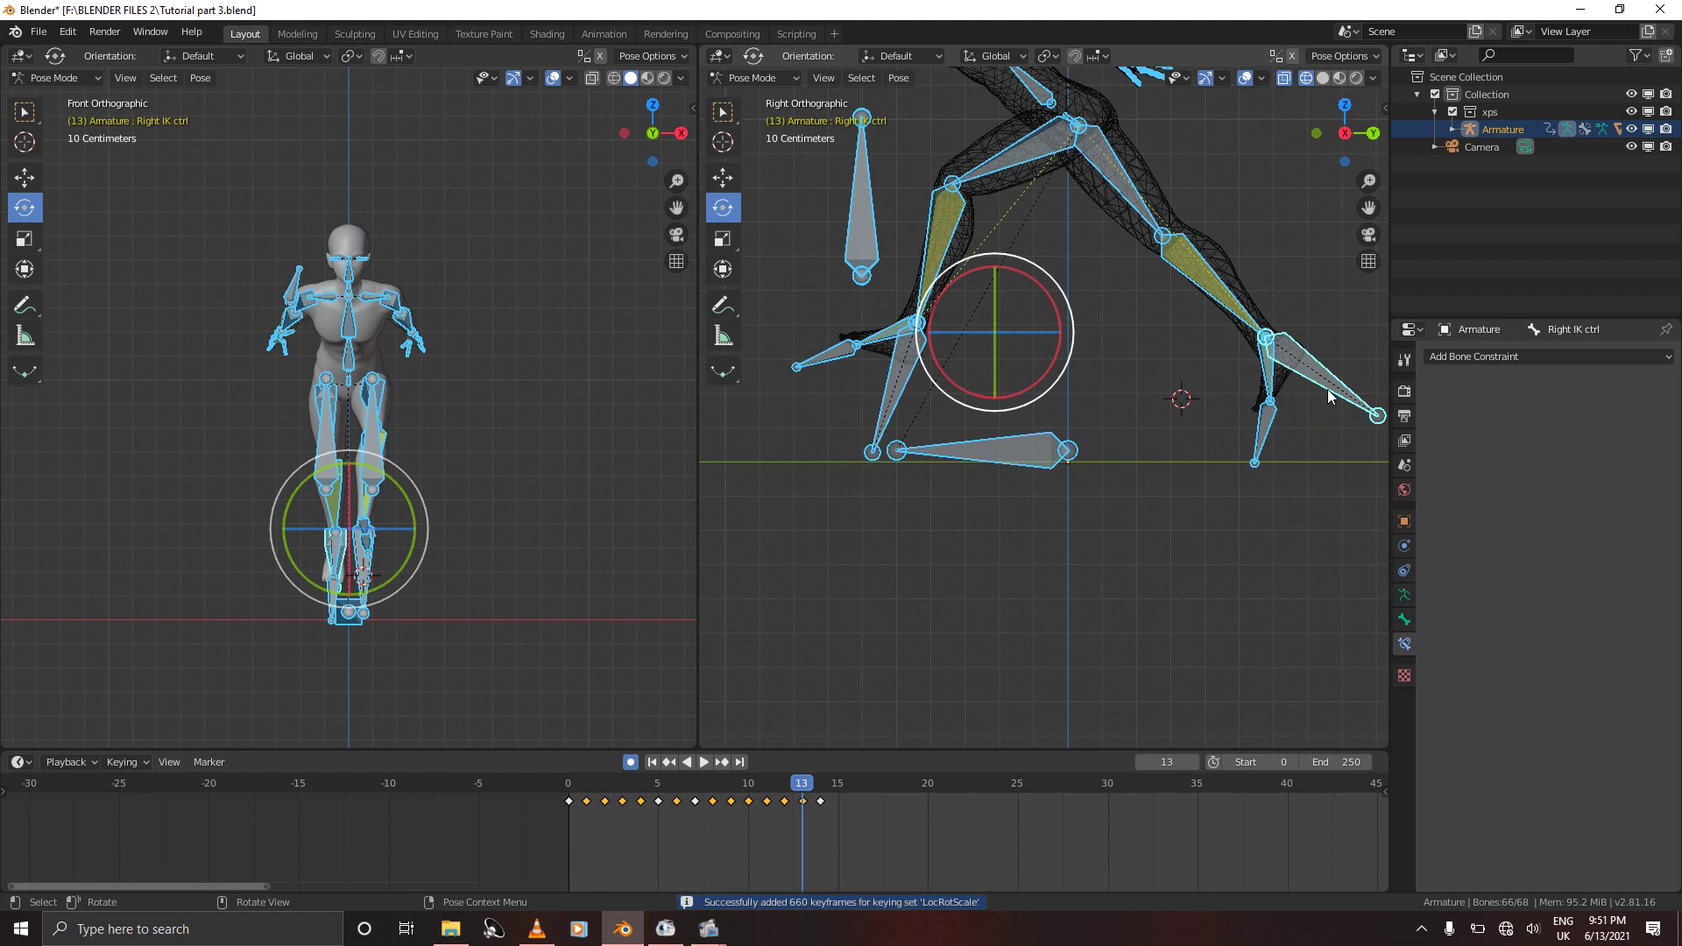
Step back and forth through frames 1 to 14 to compare the foot poses of the run cycle against the ground line
{"action": "key", "text": "Right"}
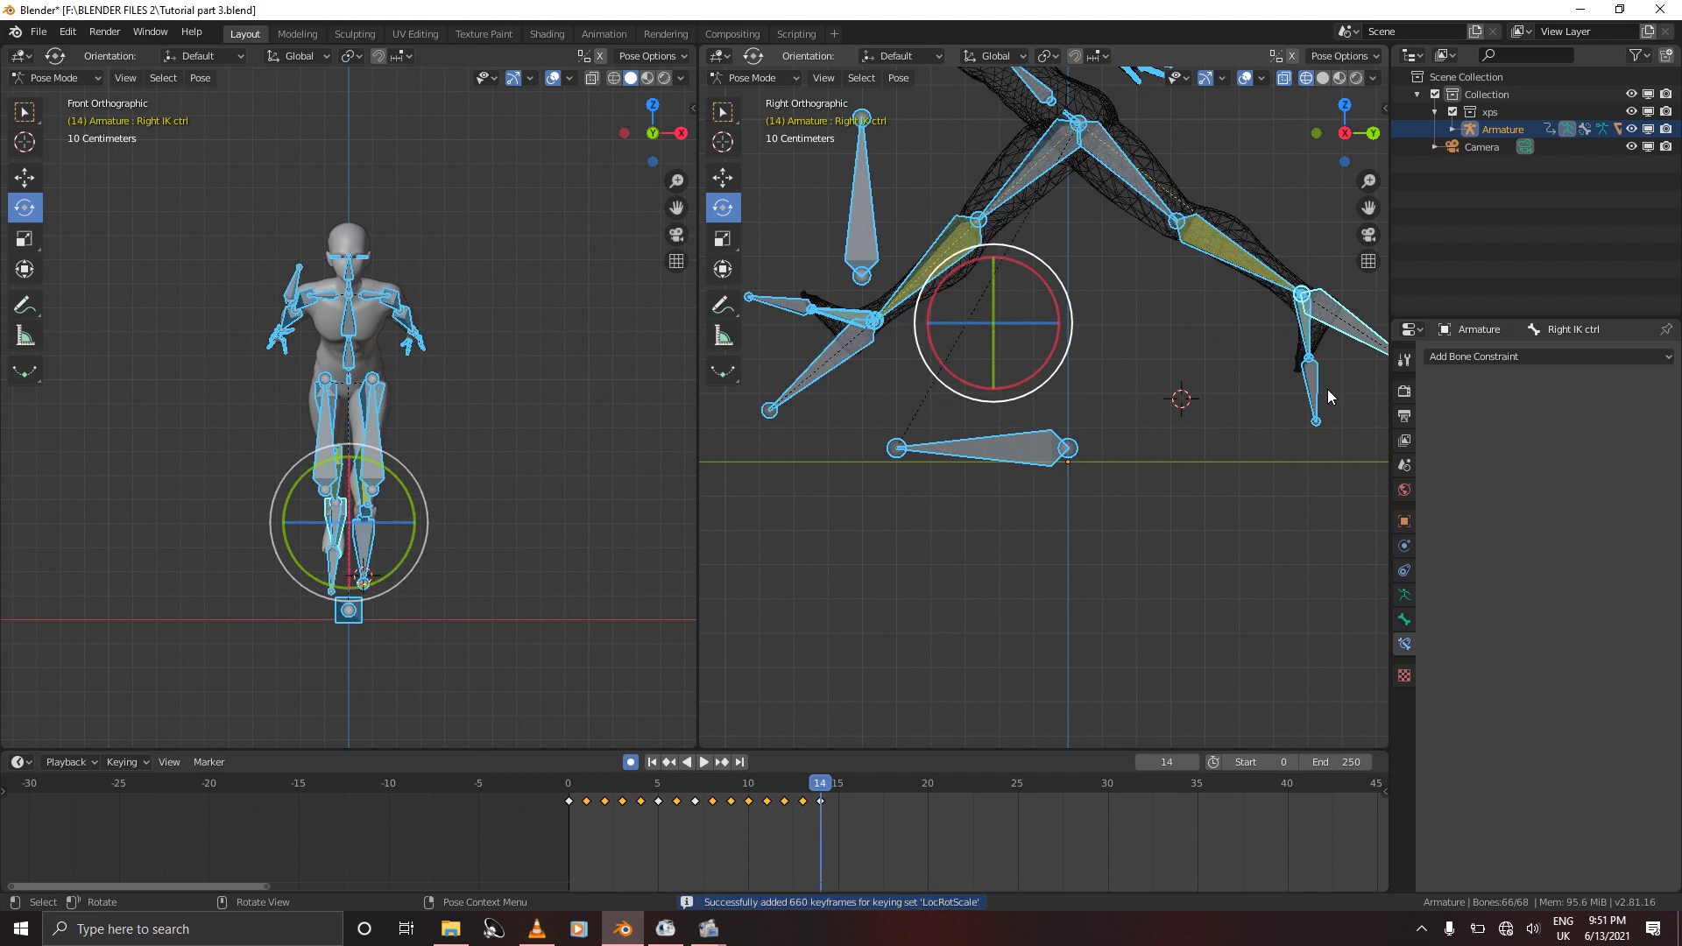
{"action": "key", "text": "Left"}
{"action": "key", "text": "Left"}
{"action": "key", "text": "Left"}
{"action": "key", "text": "Left"}
{"action": "key", "text": "Left"}
{"action": "key", "text": "Left"}
{"action": "key", "text": "Left"}
{"action": "key", "text": "Left"}
{"action": "key", "text": "Left"}
{"action": "key", "text": "Left"}
{"action": "key", "text": "Left"}
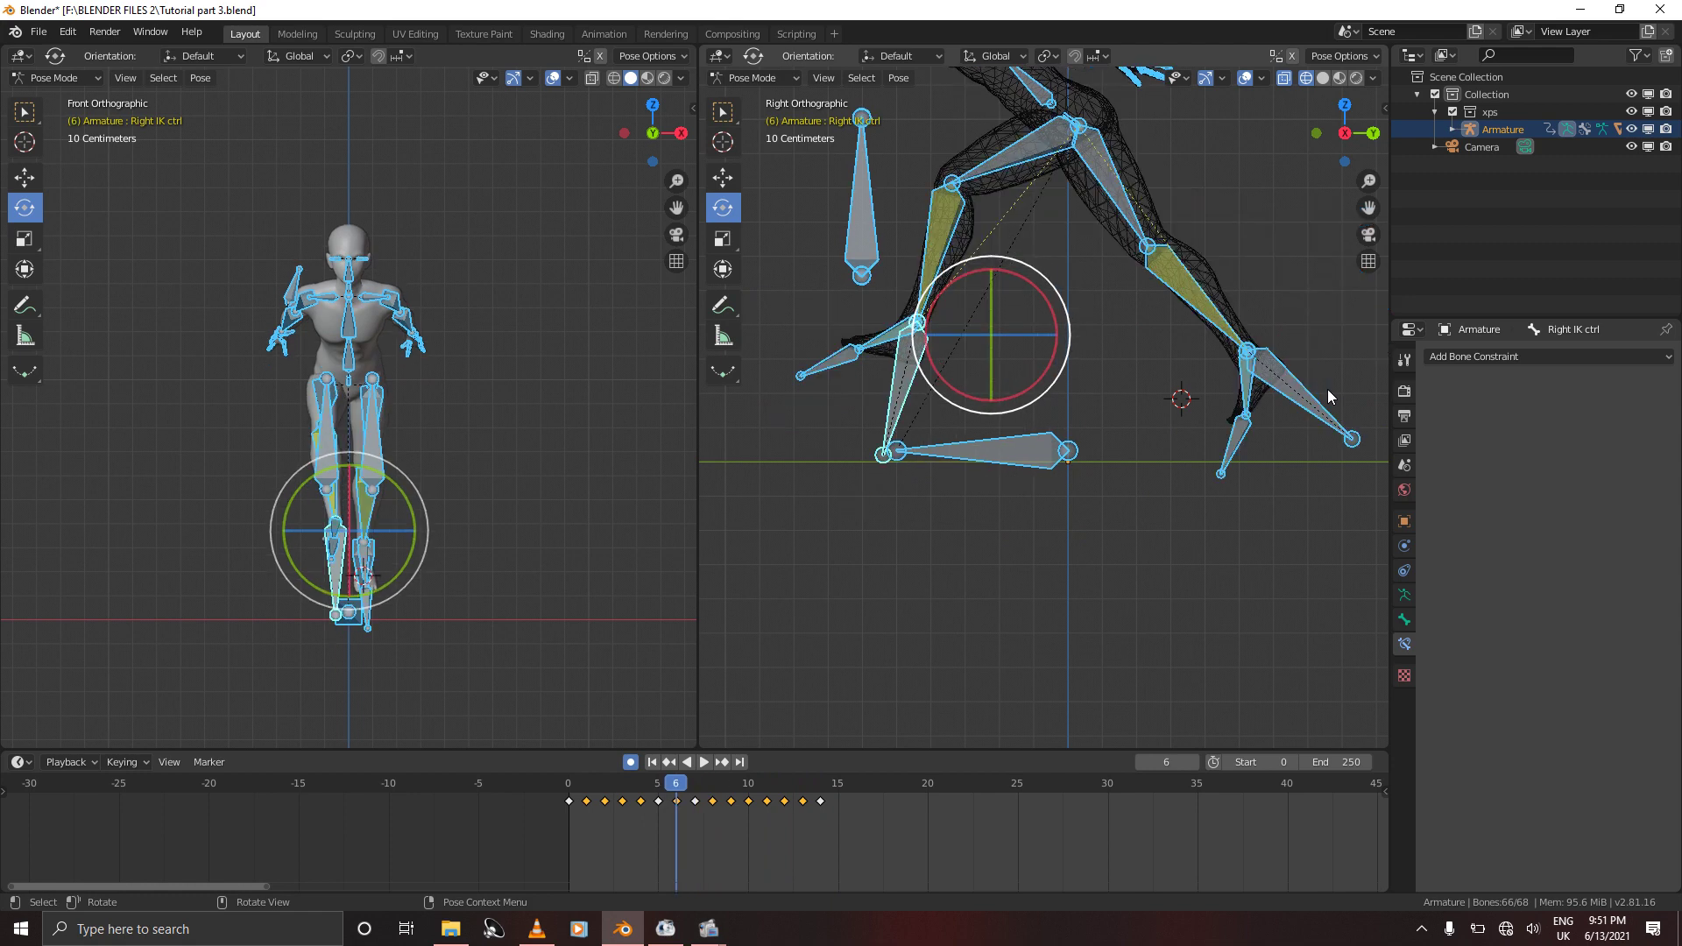
{"action": "key", "text": "Left"}
{"action": "key", "text": "Left"}
{"action": "key", "text": "Left"}
{"action": "key", "text": "Right"}
{"action": "key", "text": "Right"}
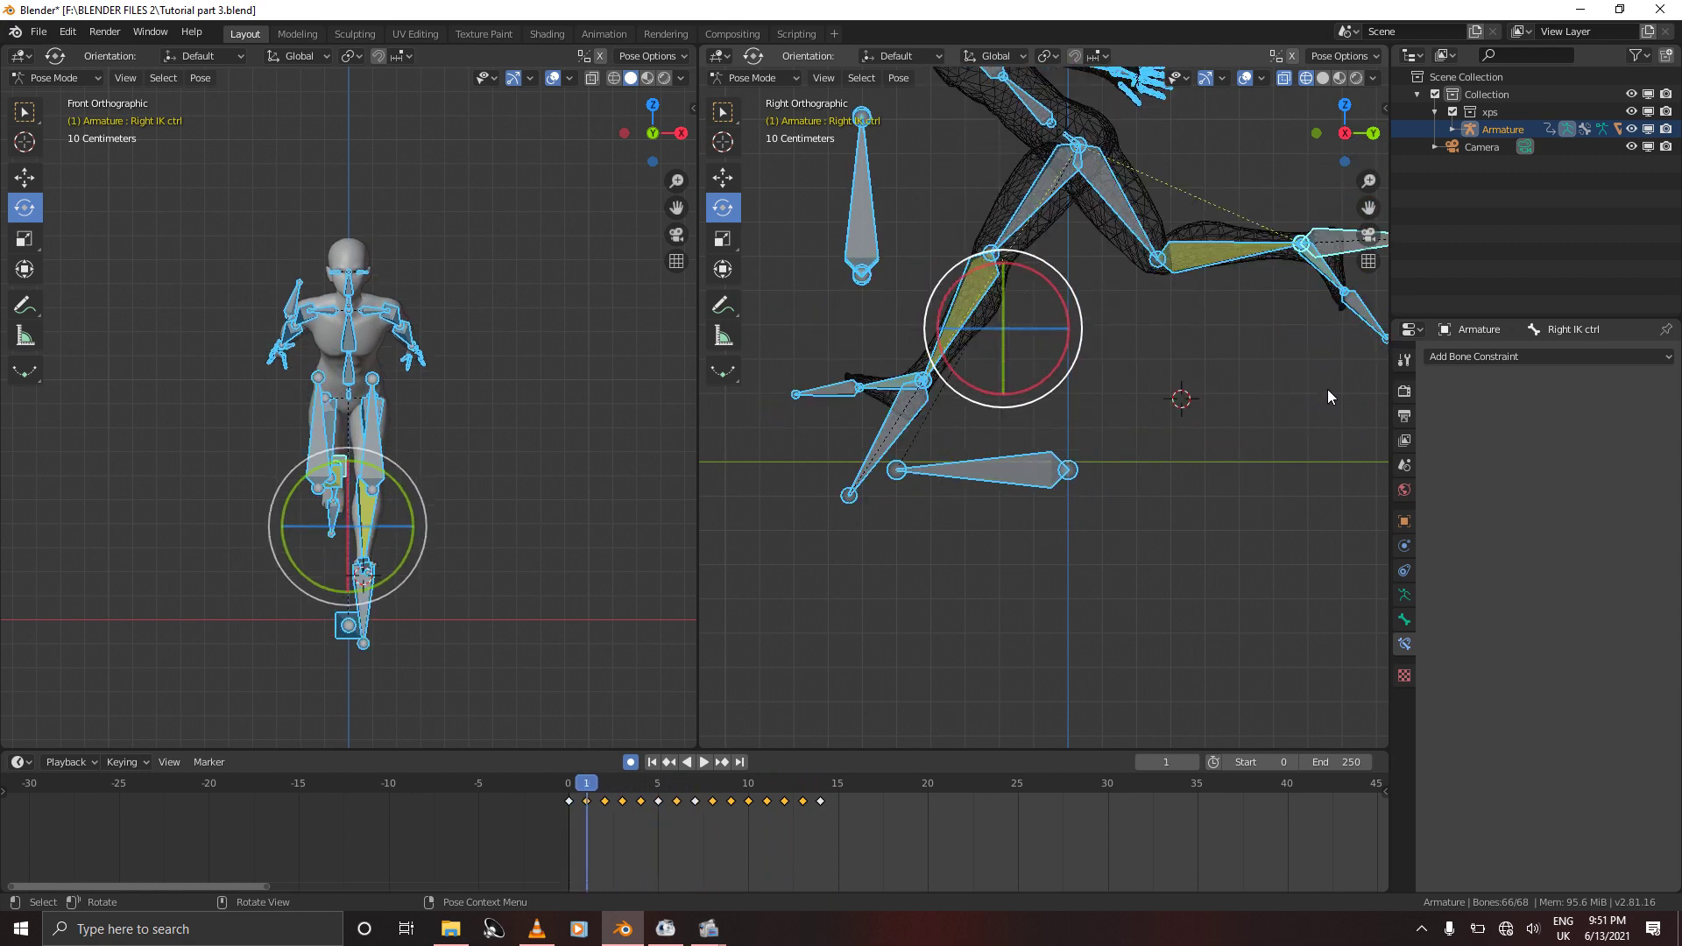
{"action": "key", "text": "Right"}
{"action": "key", "text": "Left"}
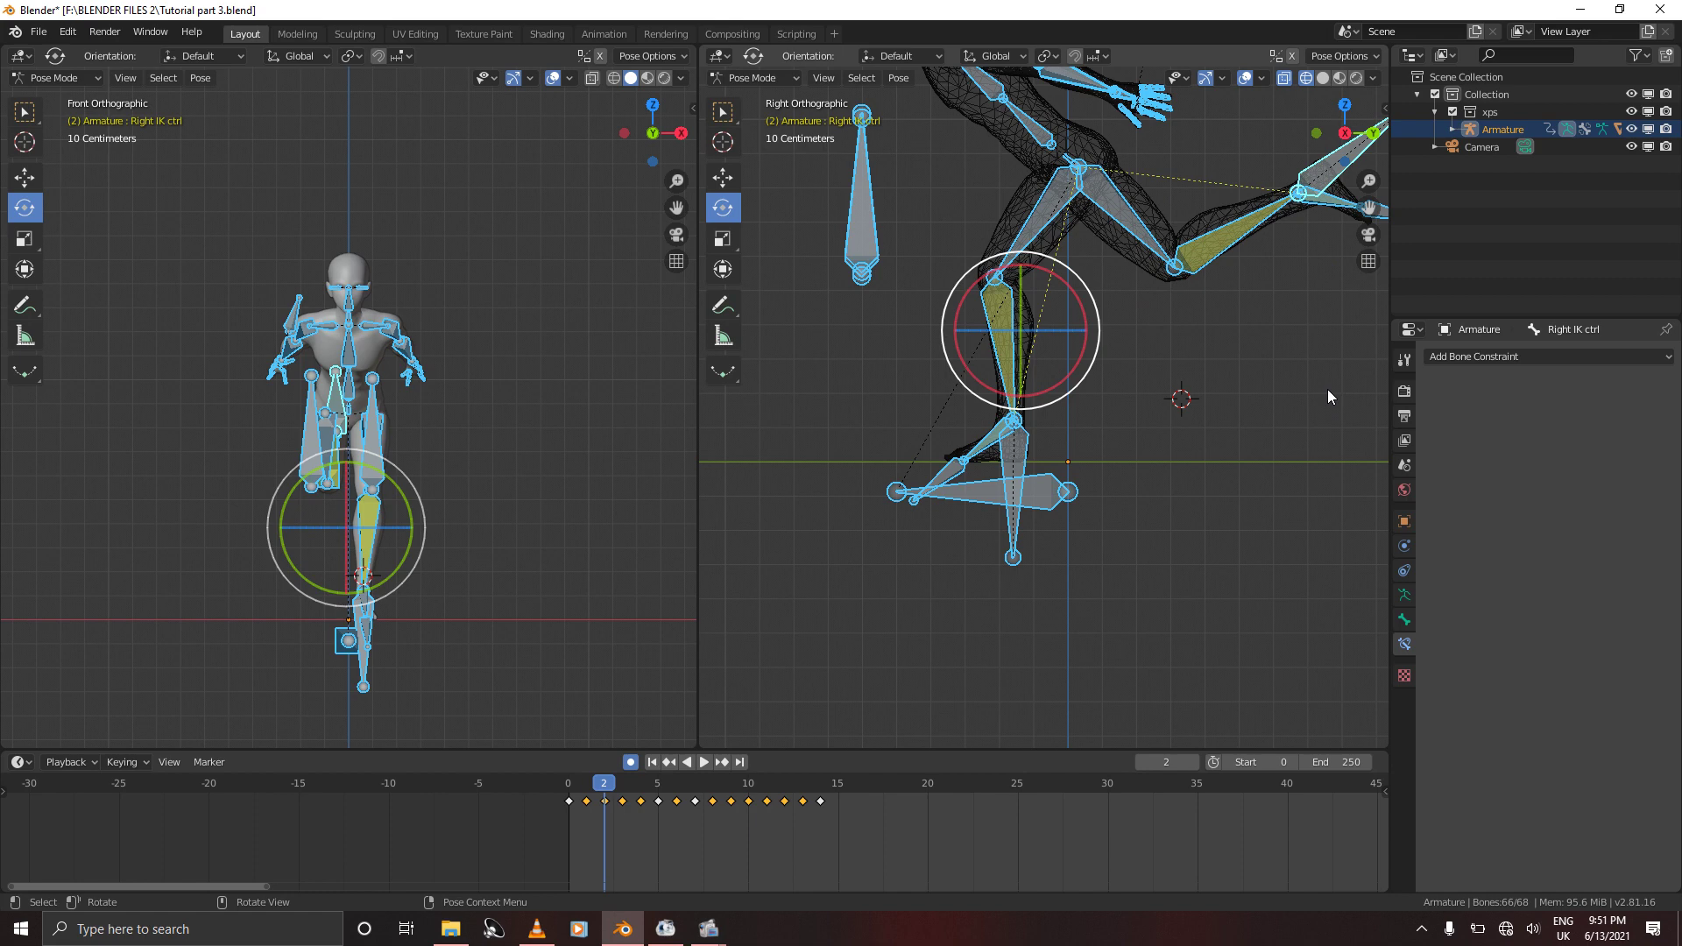
{"action": "key", "text": "Right"}
{"action": "key", "text": "Right"}
{"action": "key", "text": "Right"}
{"action": "key", "text": "Right"}
{"action": "key", "text": "Right"}
{"action": "key", "text": "Right"}
{"action": "key", "text": "Right"}
{"action": "key", "text": "Right"}
{"action": "key", "text": "Right"}
{"action": "key", "text": "Right"}
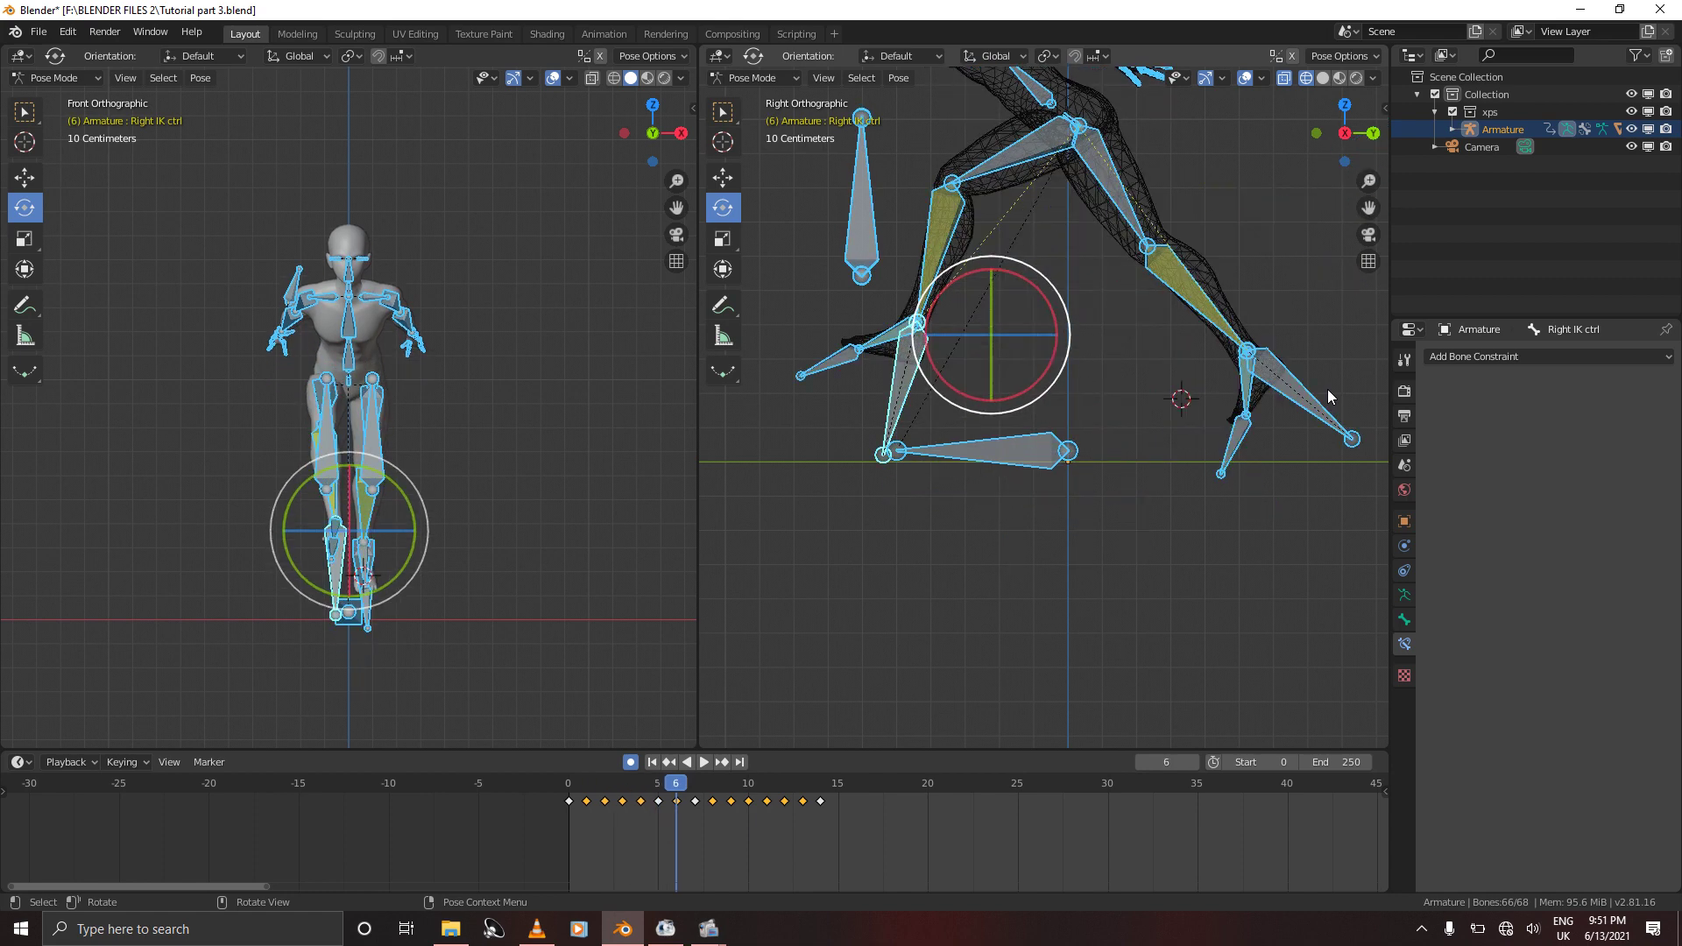
{"action": "key", "text": "Right"}
{"action": "key", "text": "Right"}
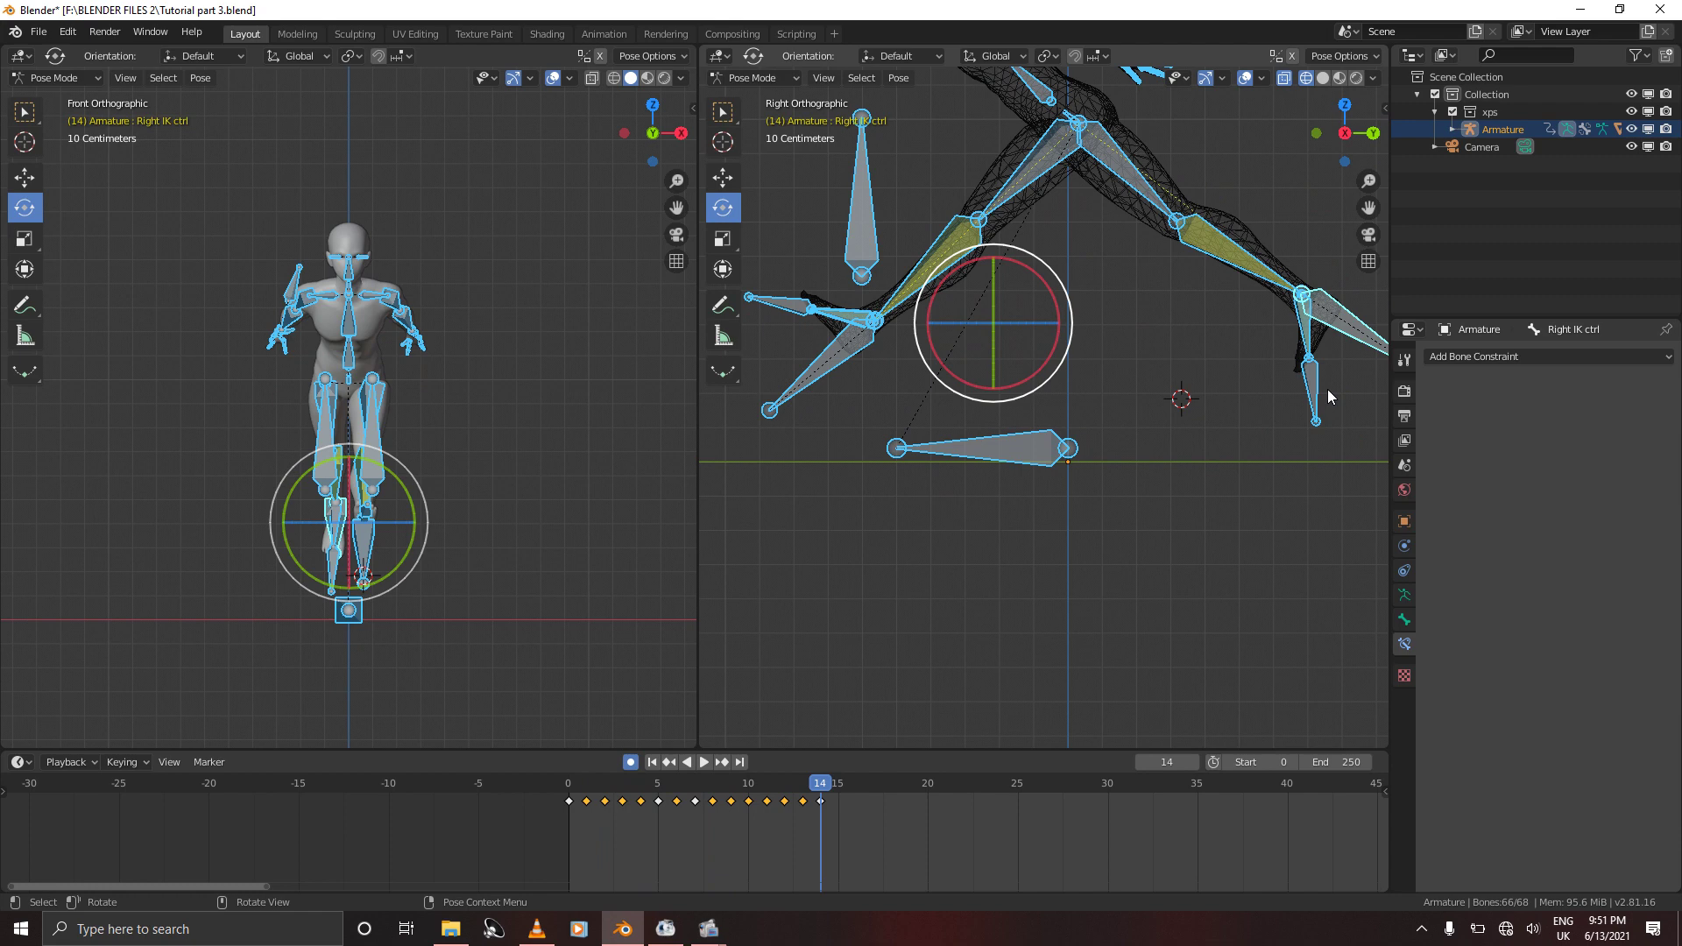
{"action": "key", "text": "Left"}
{"action": "key", "text": "Left"}
{"action": "key", "text": "Left"}
{"action": "key", "text": "Left"}
{"action": "key", "text": "Left"}
{"action": "key", "text": "Left"}
{"action": "key", "text": "Left"}
{"action": "key", "text": "Left"}
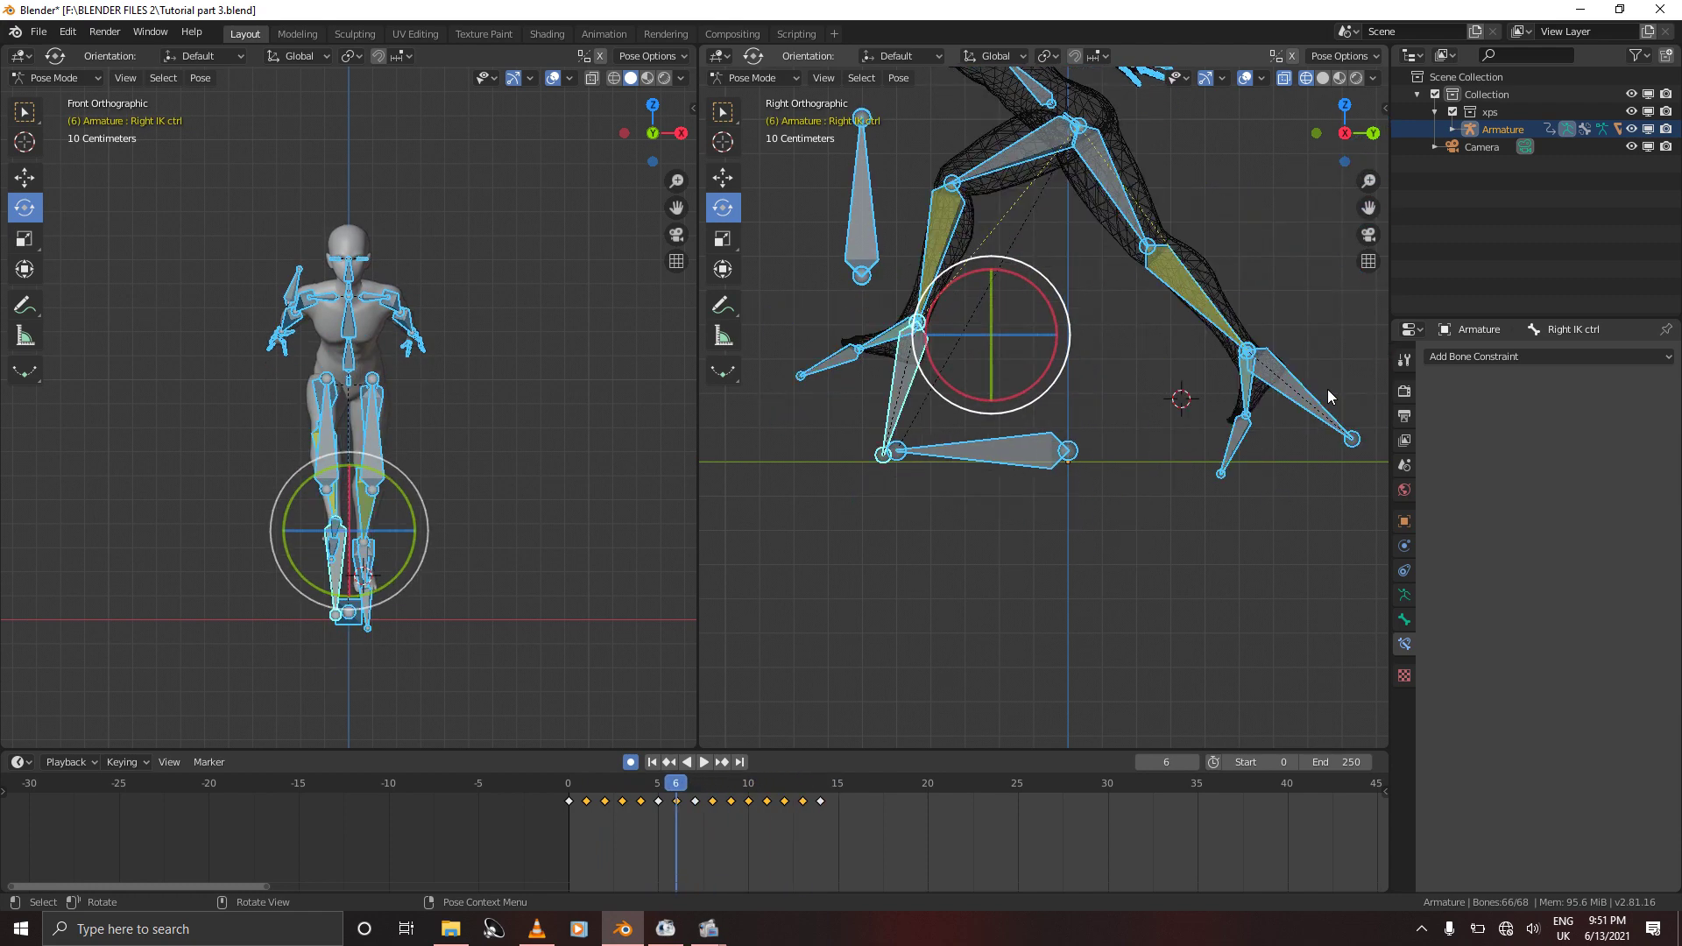
Review the run cycle frame by frame between frames 1 and 14, comparing the contact and down poses at frames 1 and 2
{"action": "key", "text": "Left"}
{"action": "key", "text": "Left"}
{"action": "key", "text": "Left"}
{"action": "key", "text": "Left"}
{"action": "key", "text": "Left"}
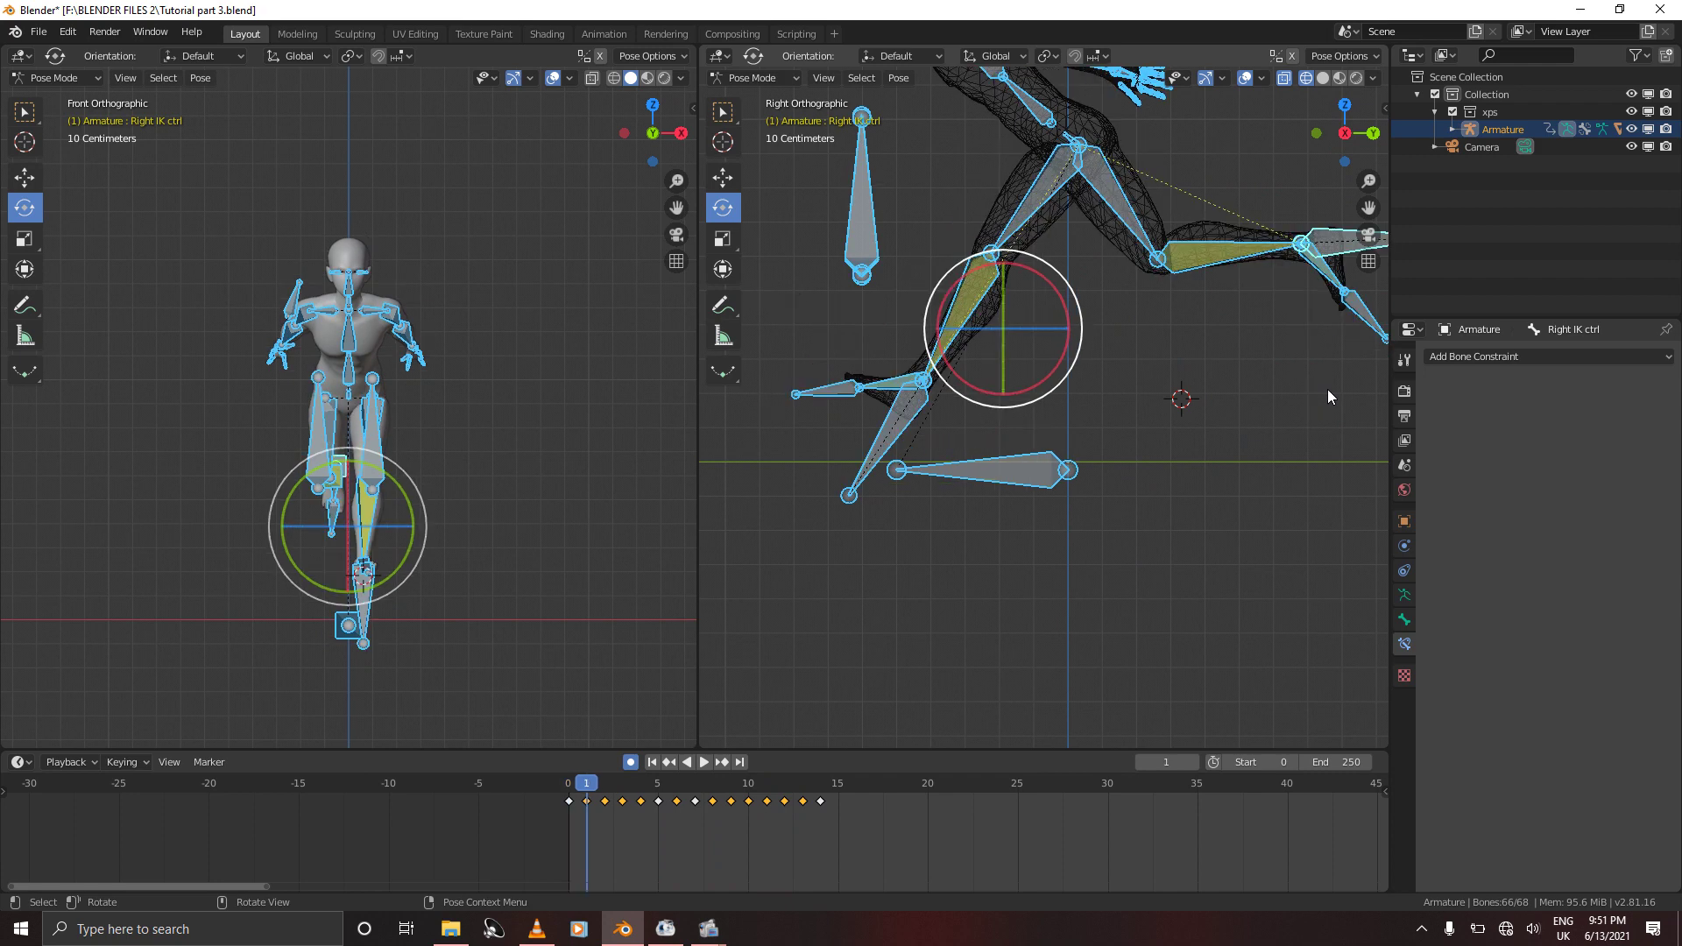
{"action": "key", "text": "Right"}
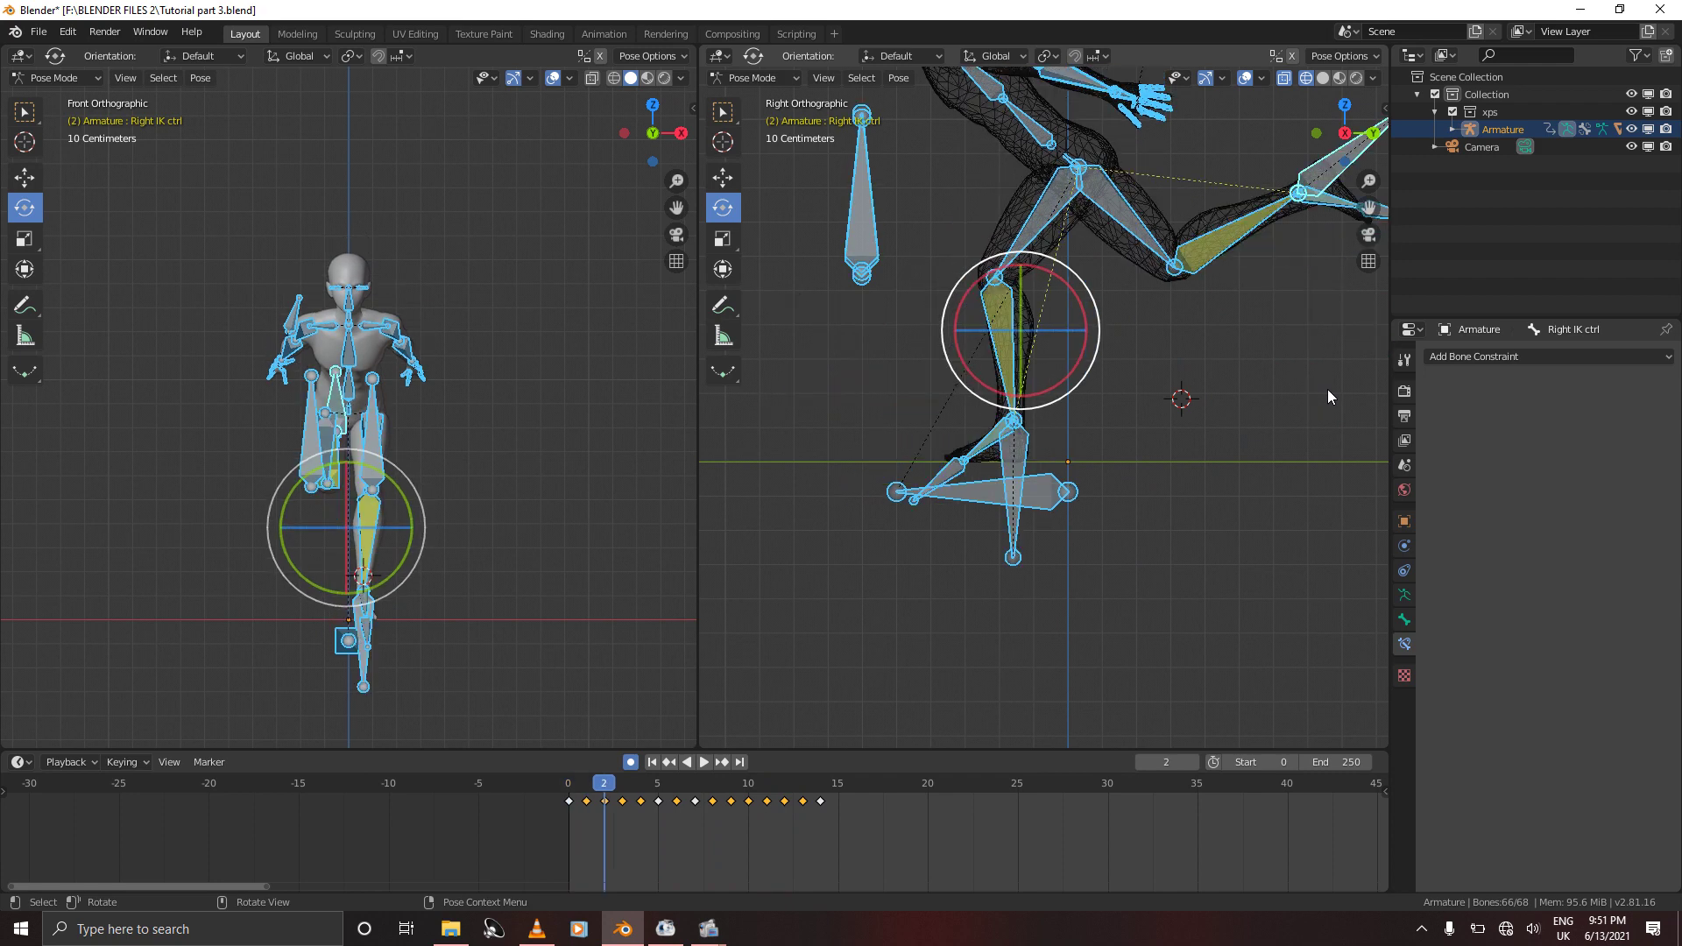
{"action": "key", "text": "Left"}
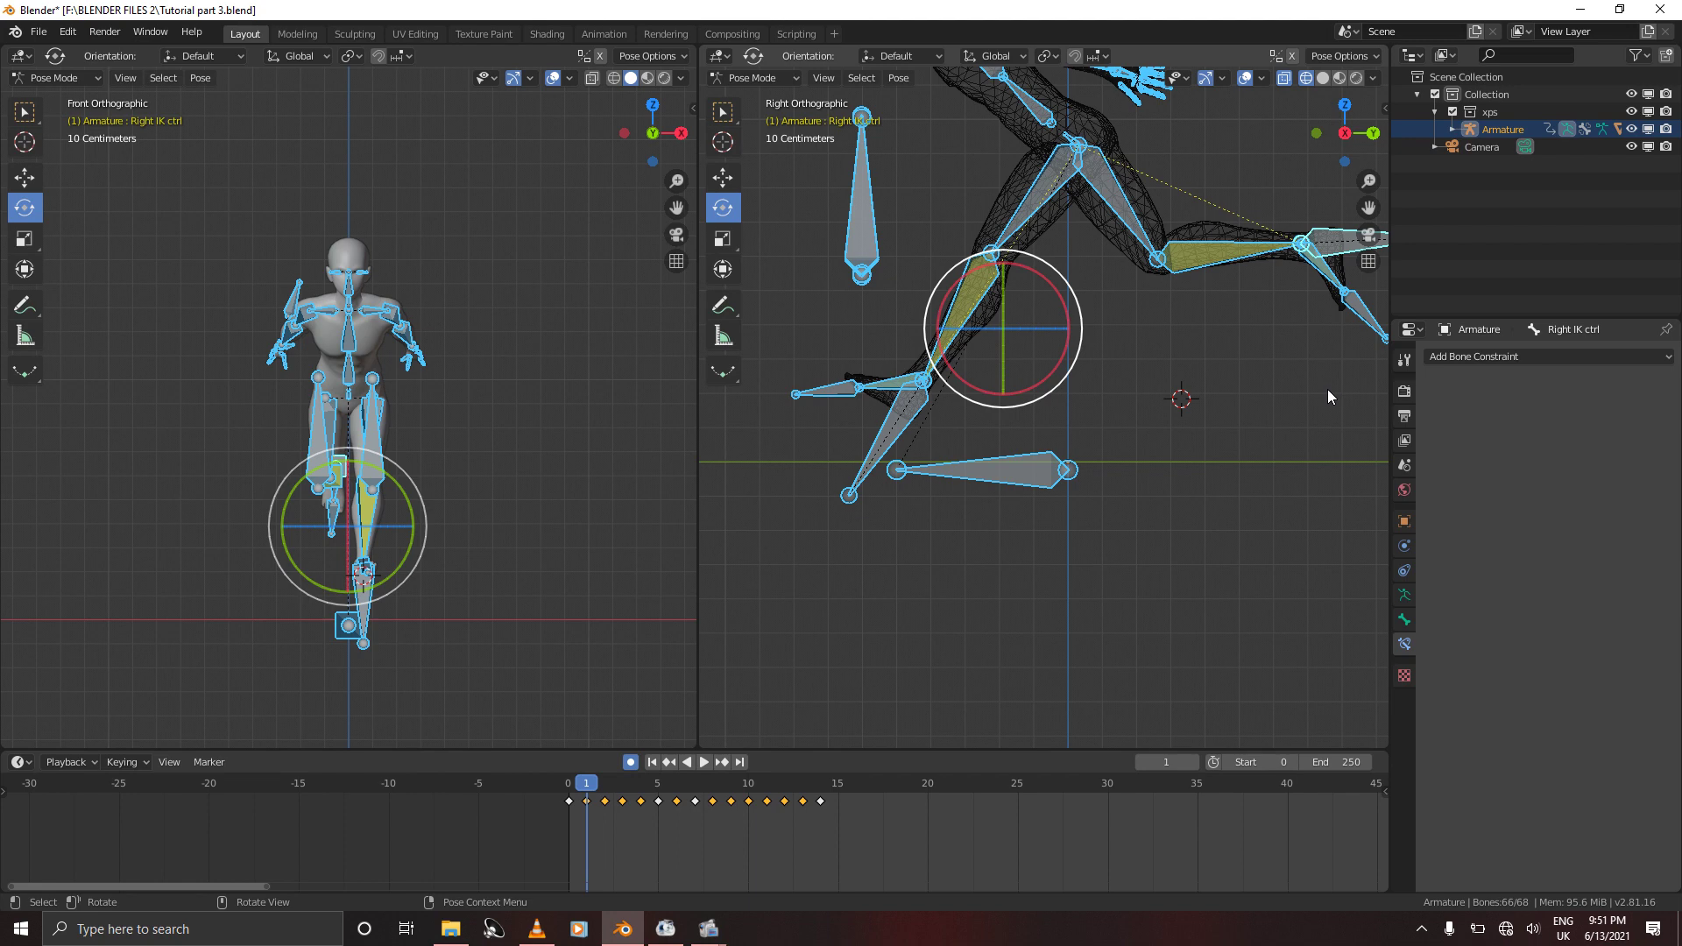
{"action": "key", "text": "Right"}
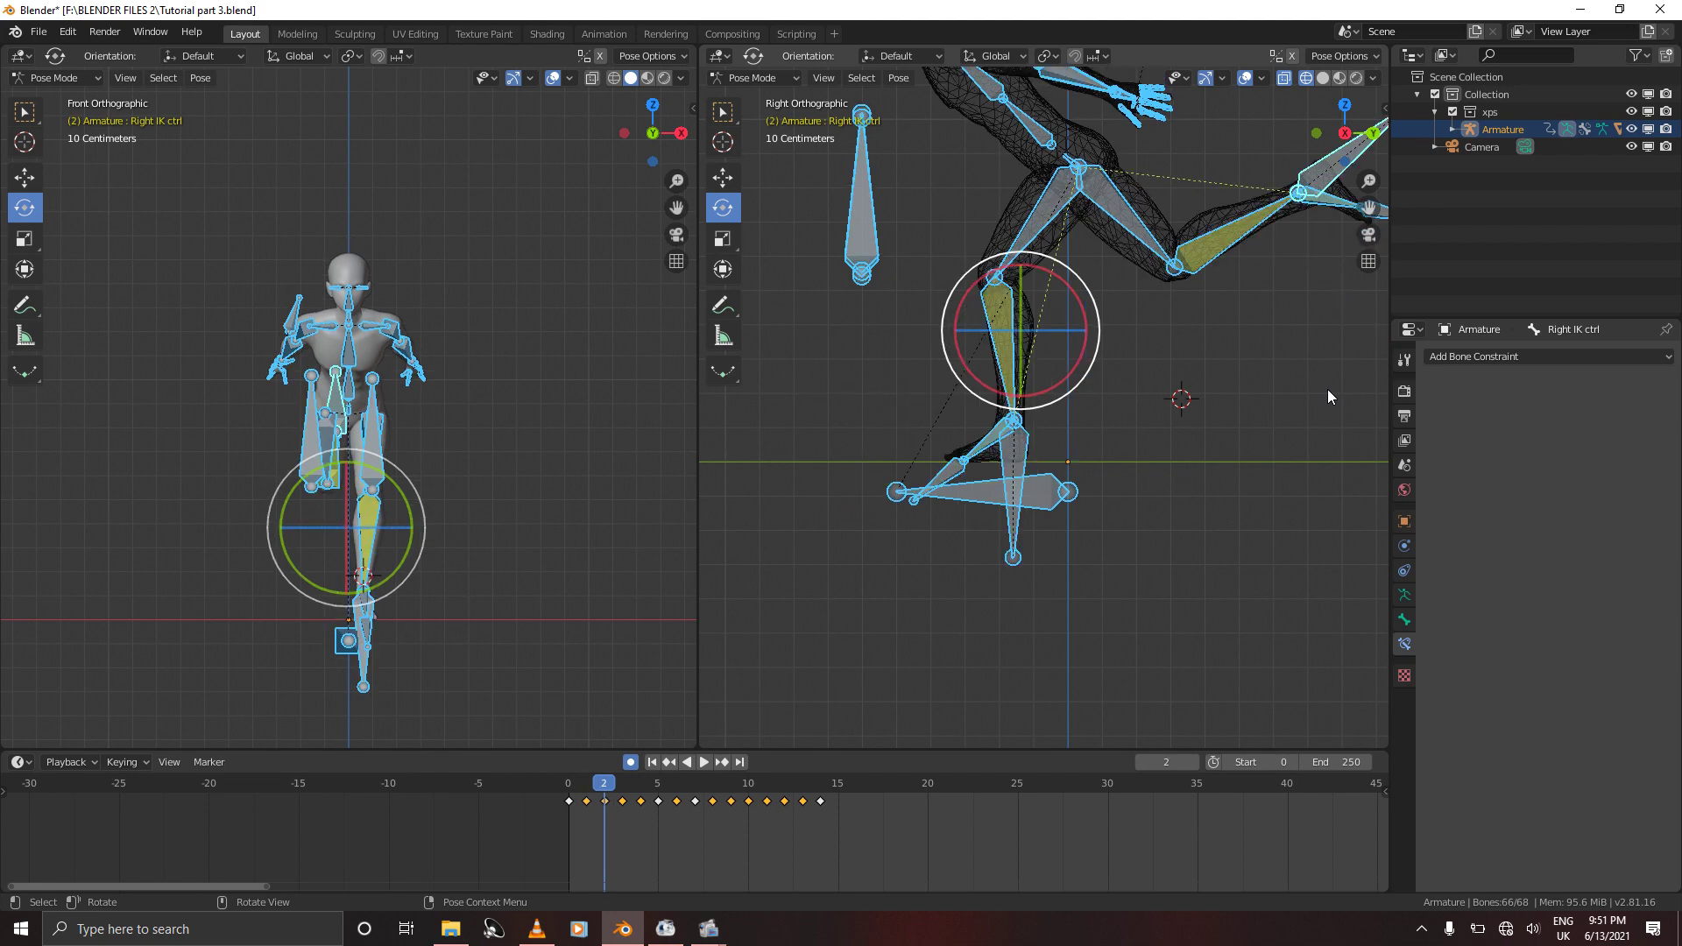
{"action": "key", "text": "Right"}
{"action": "key", "text": "Right"}
{"action": "key", "text": "Right"}
{"action": "key", "text": "Right"}
{"action": "key", "text": "Right"}
{"action": "key", "text": "Right"}
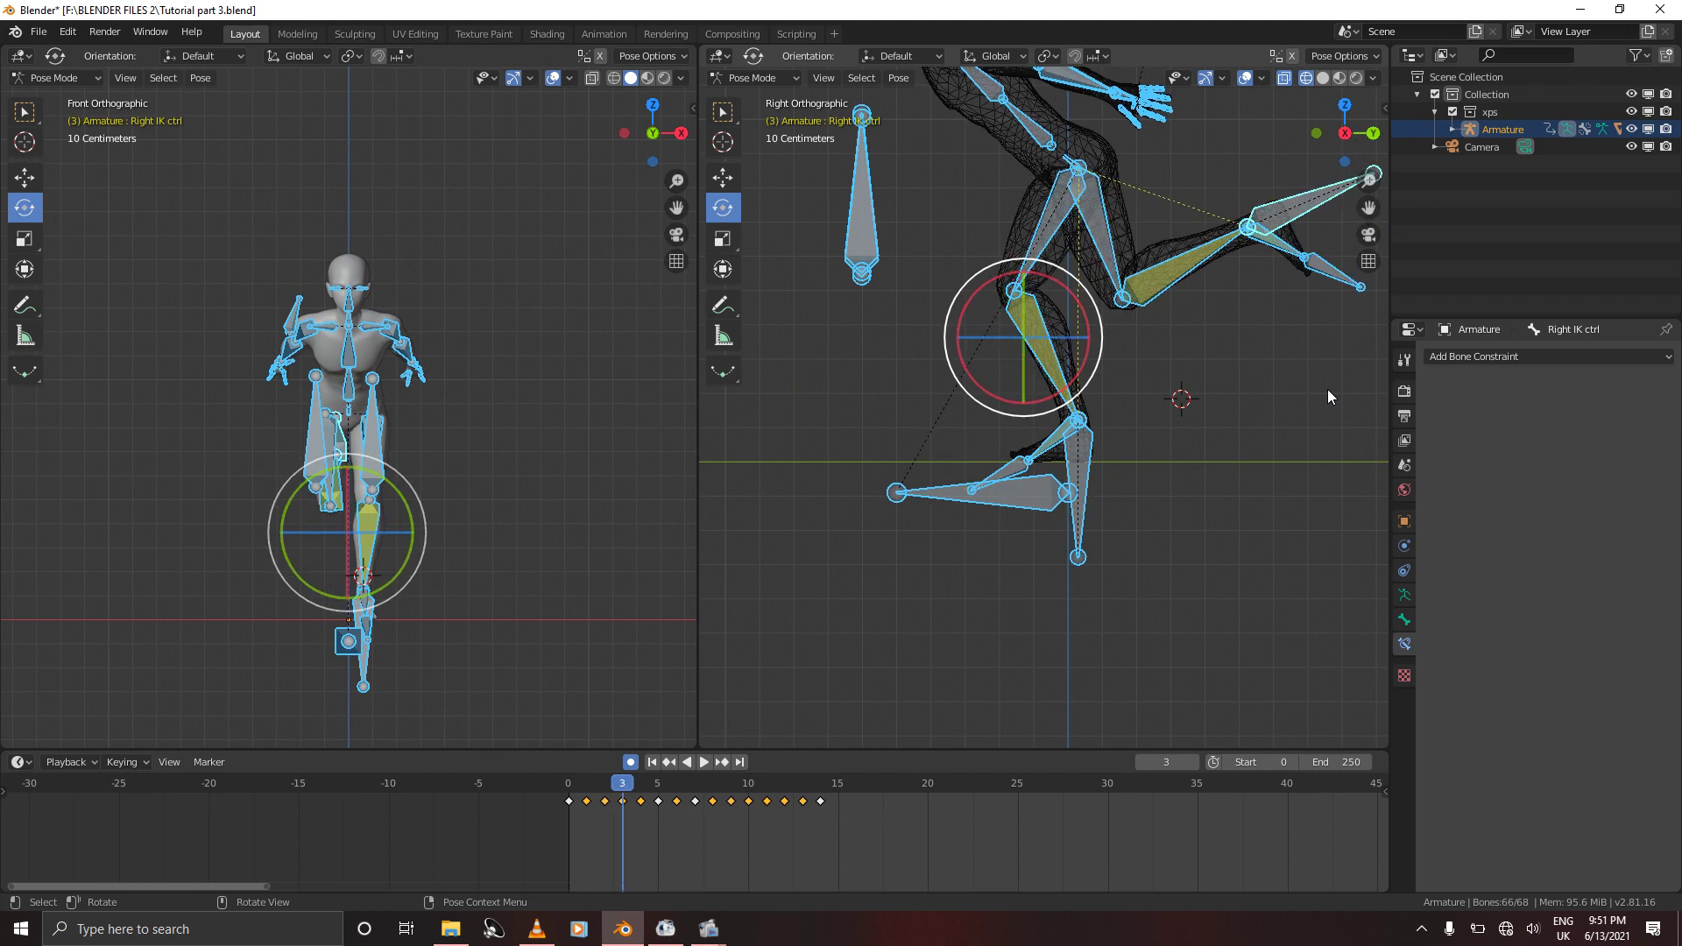
{"action": "key", "text": "Right"}
{"action": "key", "text": "Right"}
{"action": "key", "text": "Right"}
{"action": "key", "text": "Right"}
{"action": "key", "text": "Right"}
{"action": "key", "text": "Right"}
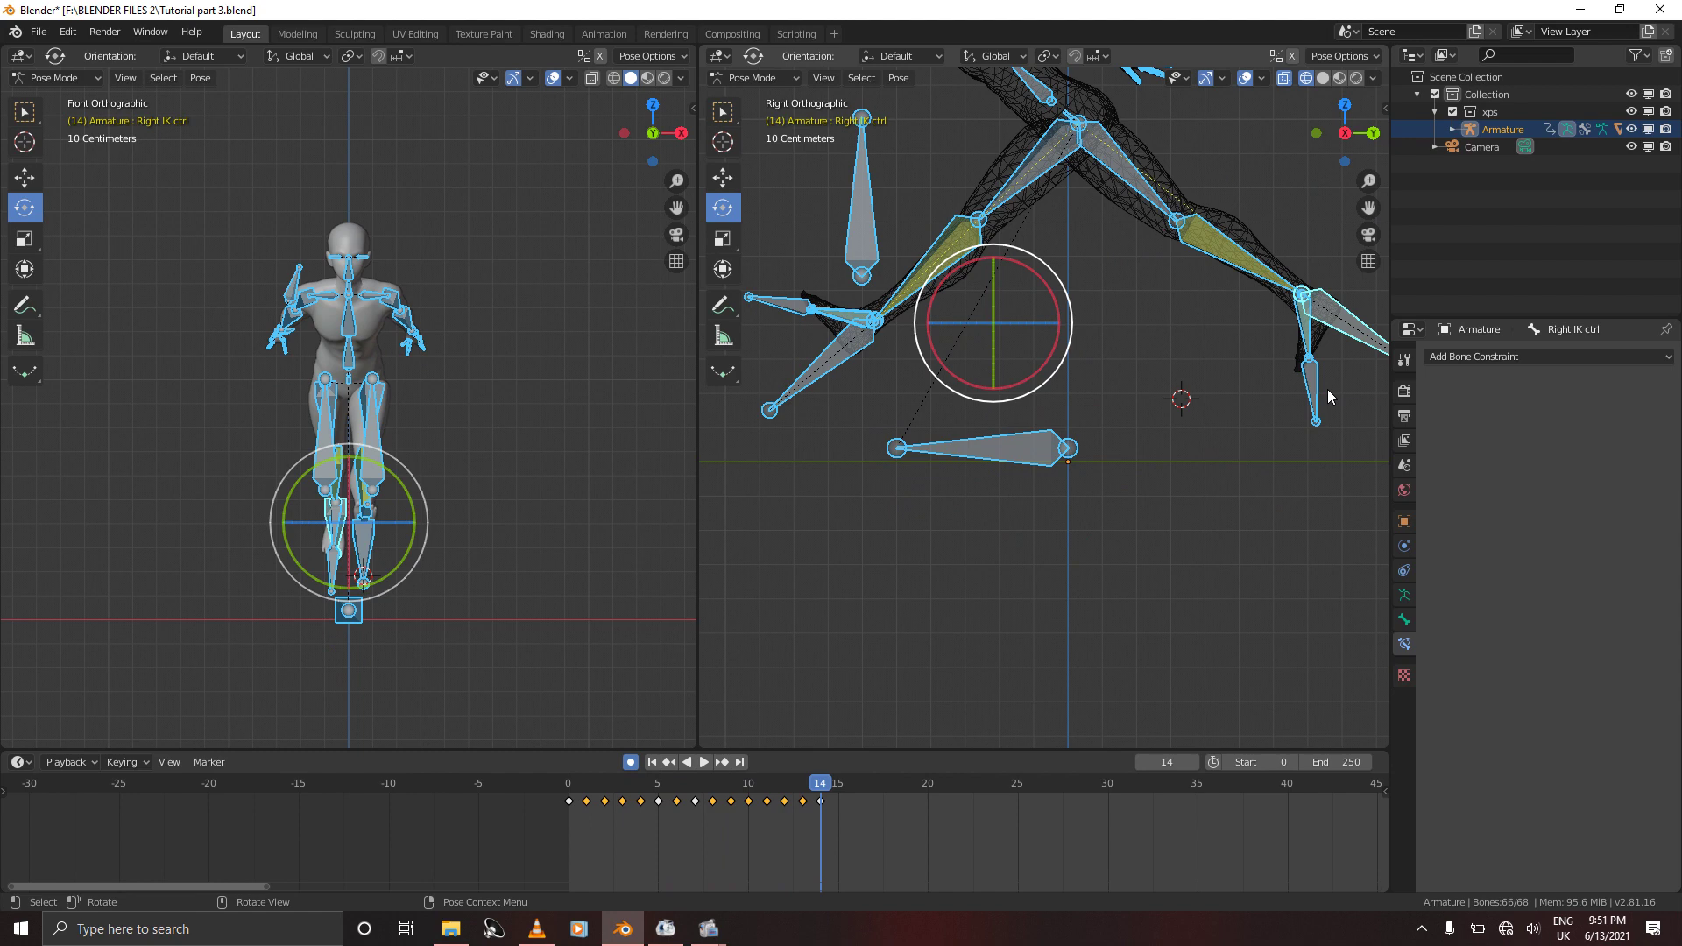
Create a new pose library for the armature and name it Suspect PoseLib
{"action": "left_click", "coordinate": [1404, 596]}
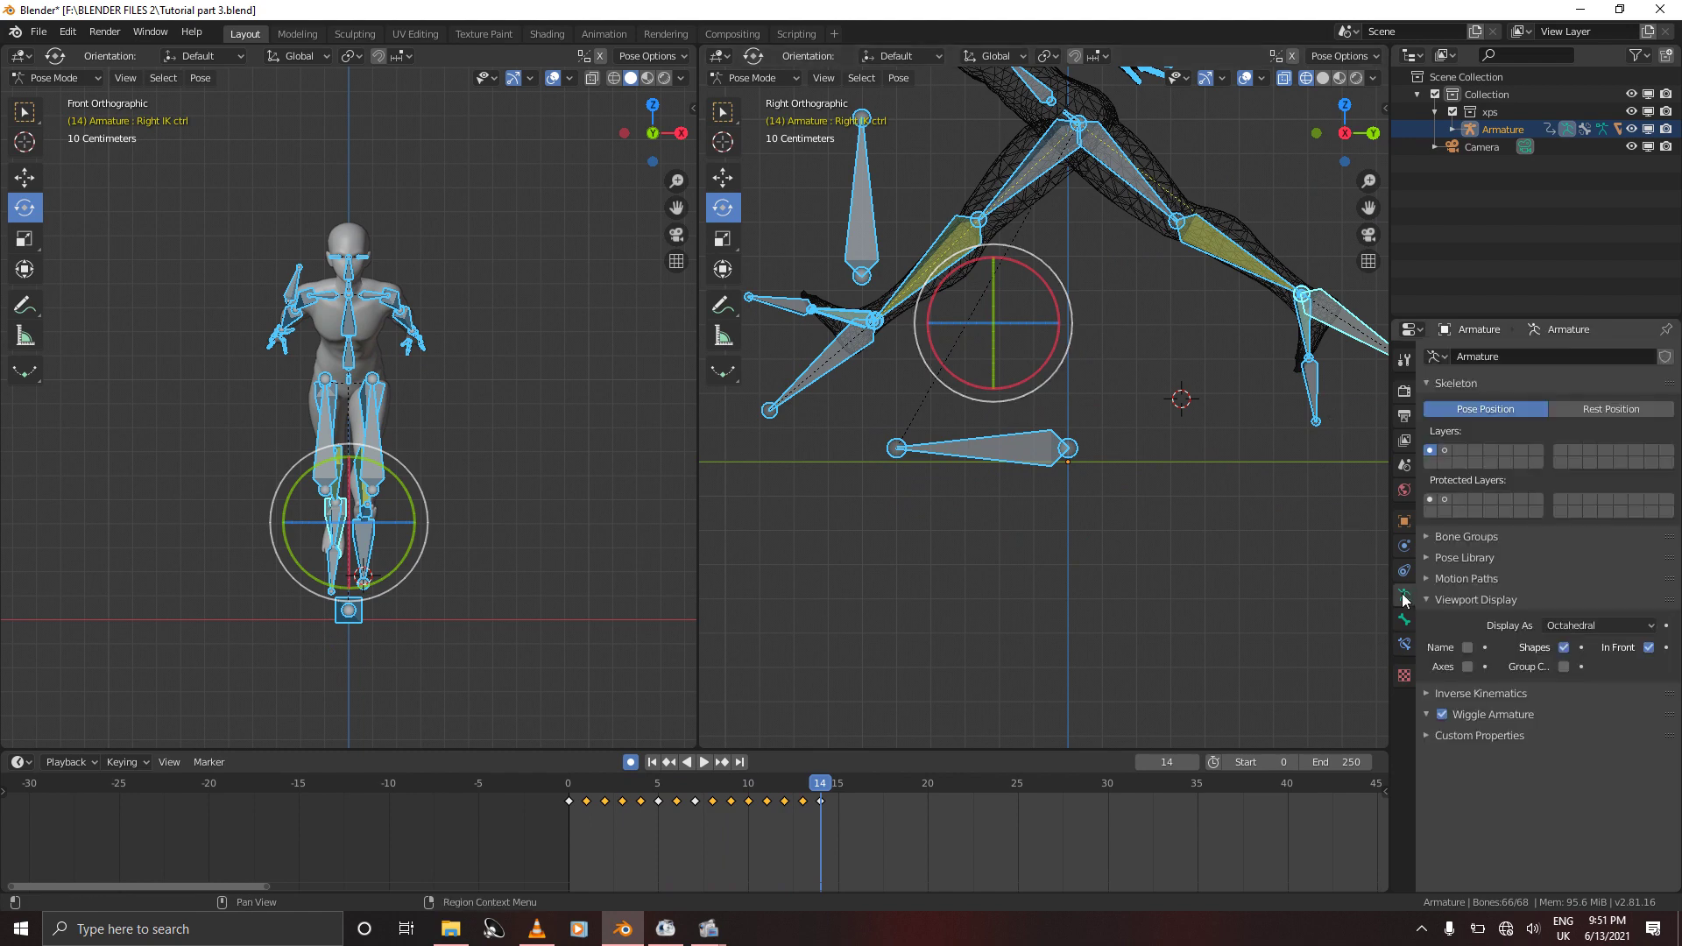
{"action": "left_click", "coordinate": [1437, 560]}
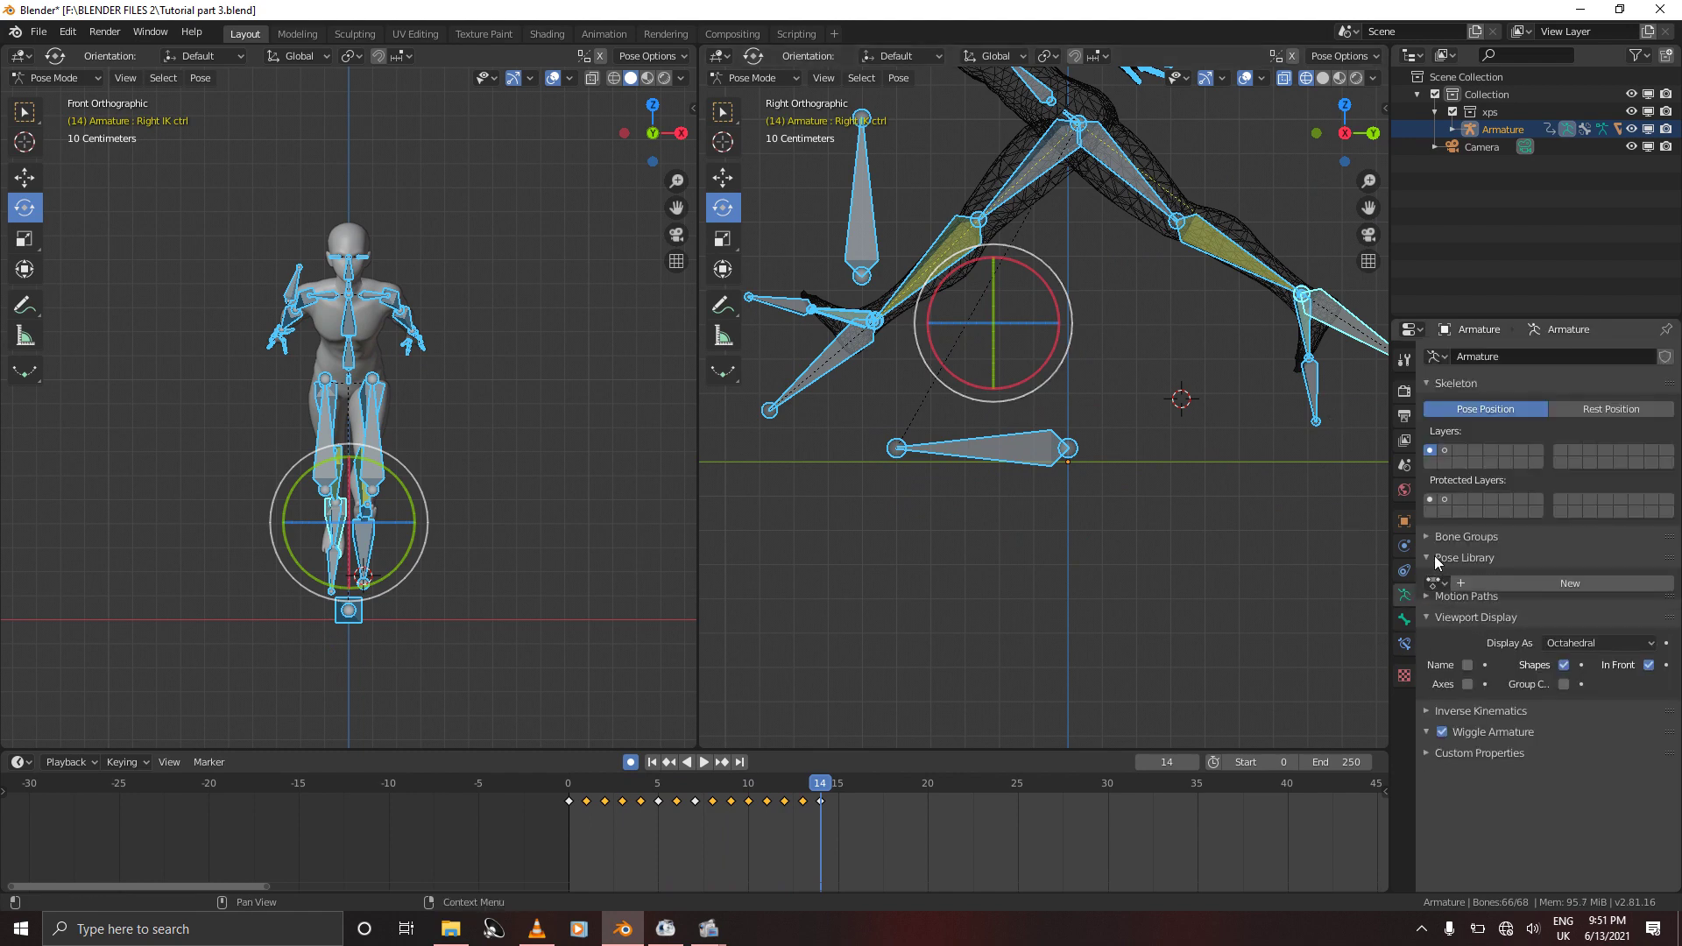
{"action": "left_click", "coordinate": [1501, 579]}
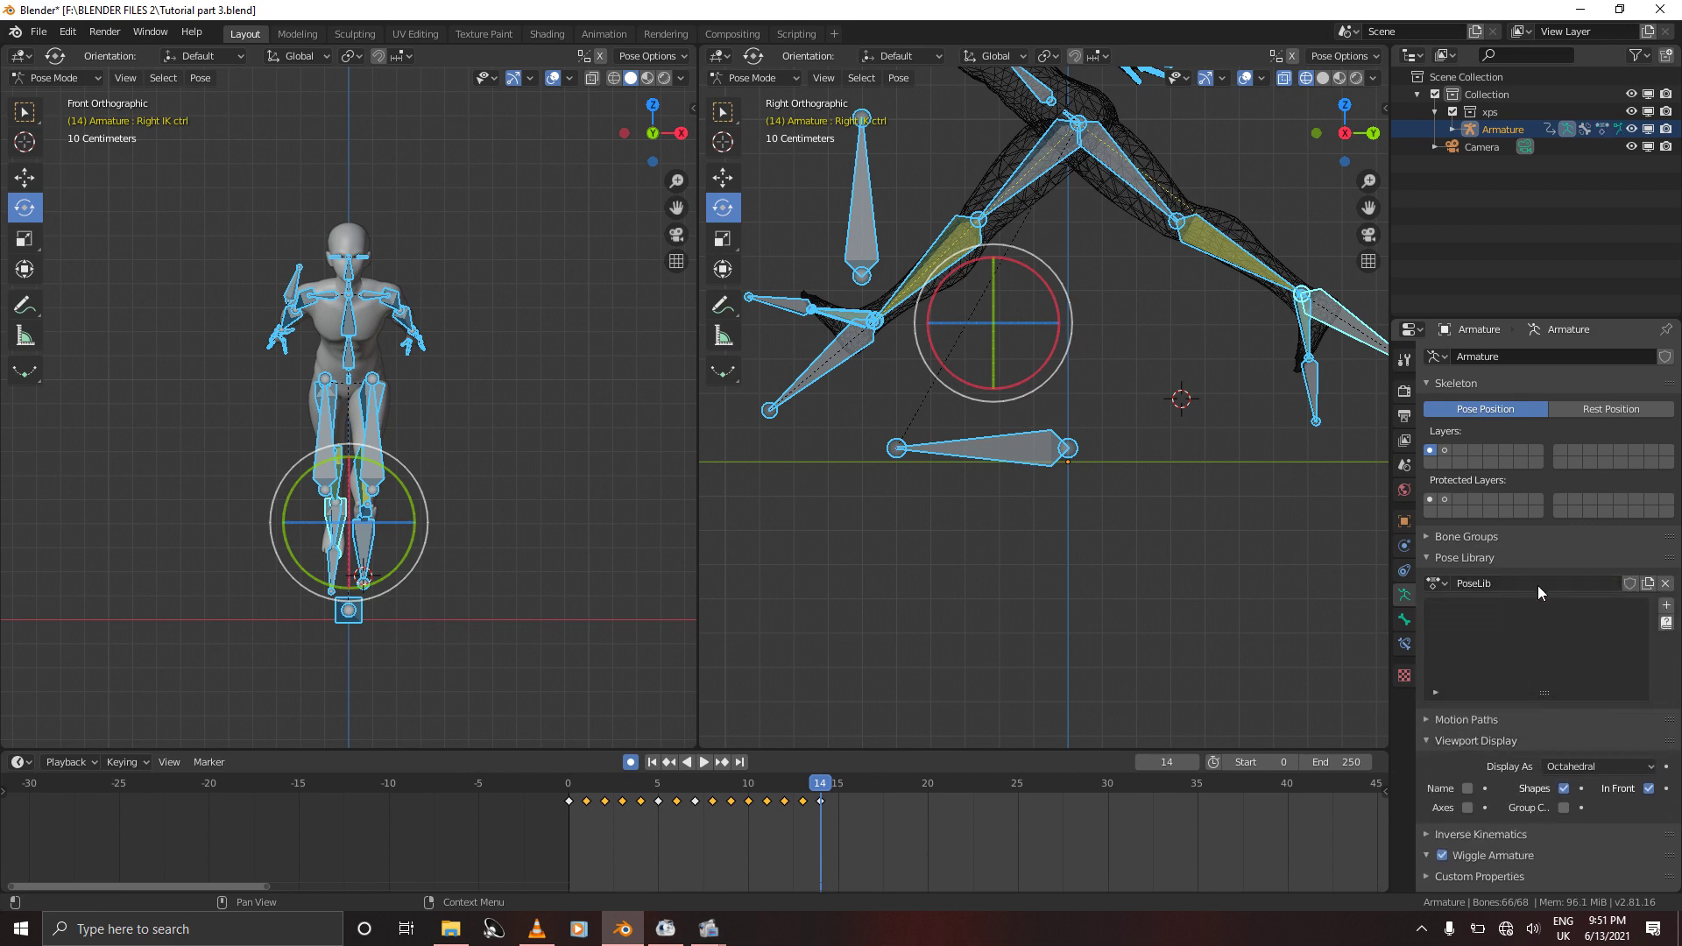
{"action": "double_click", "coordinate": [1539, 587]}
{"action": "key", "text": "Home"}
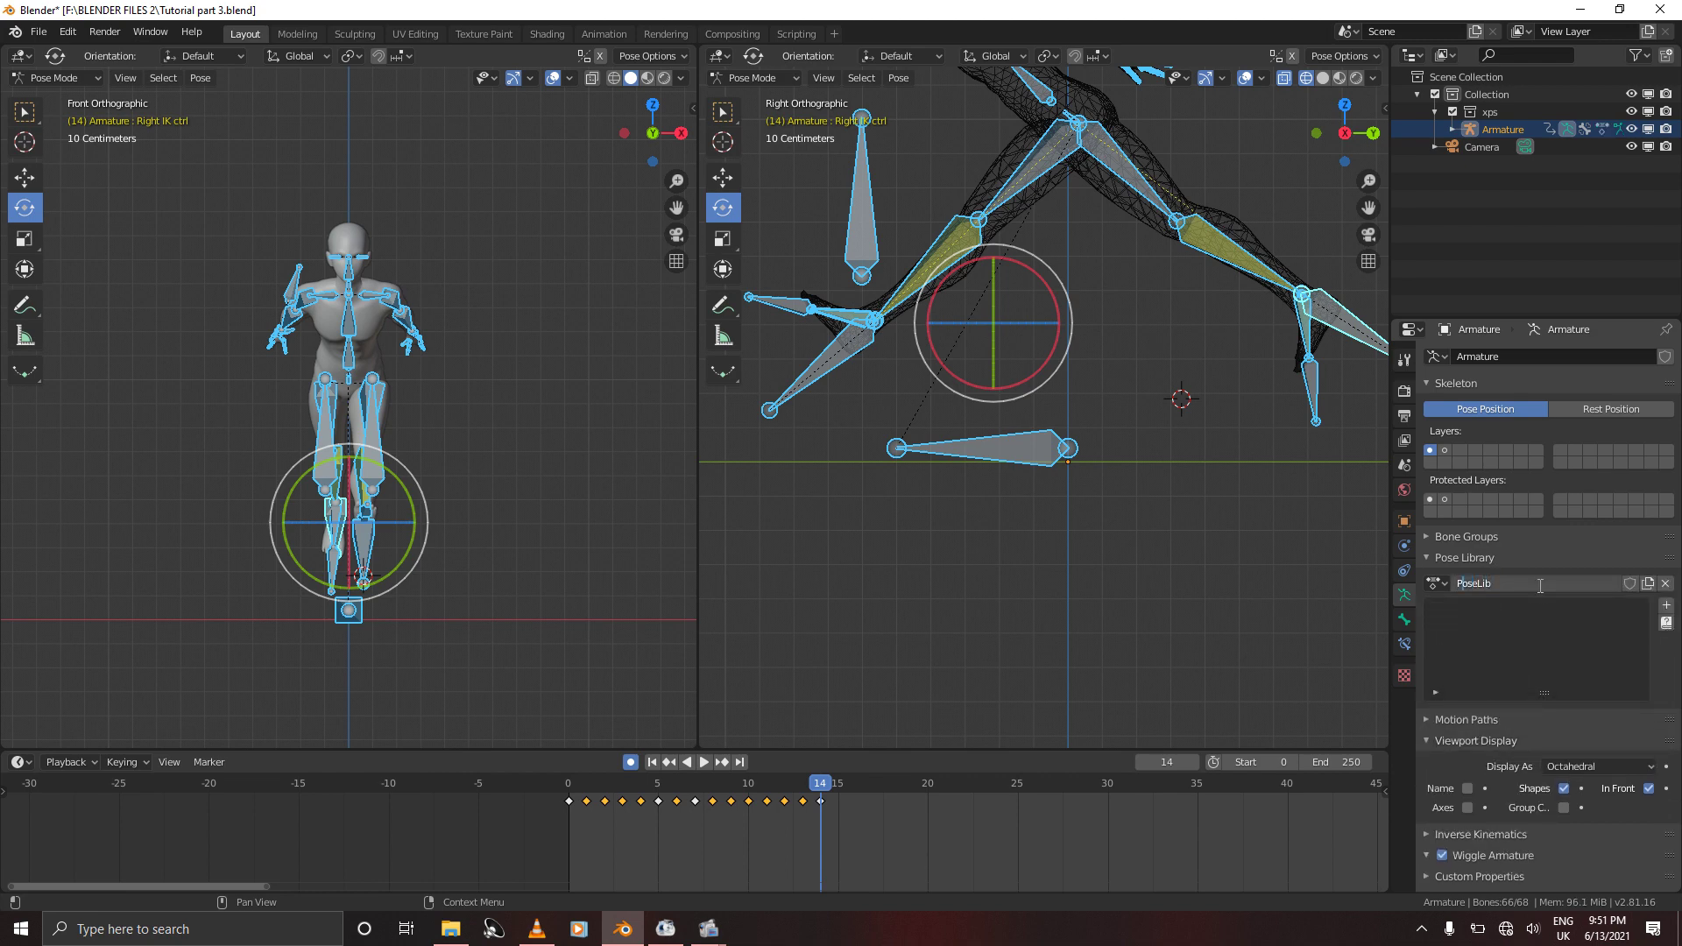
{"action": "type", "text": "Suspect"}
{"action": "key", "text": "Return"}
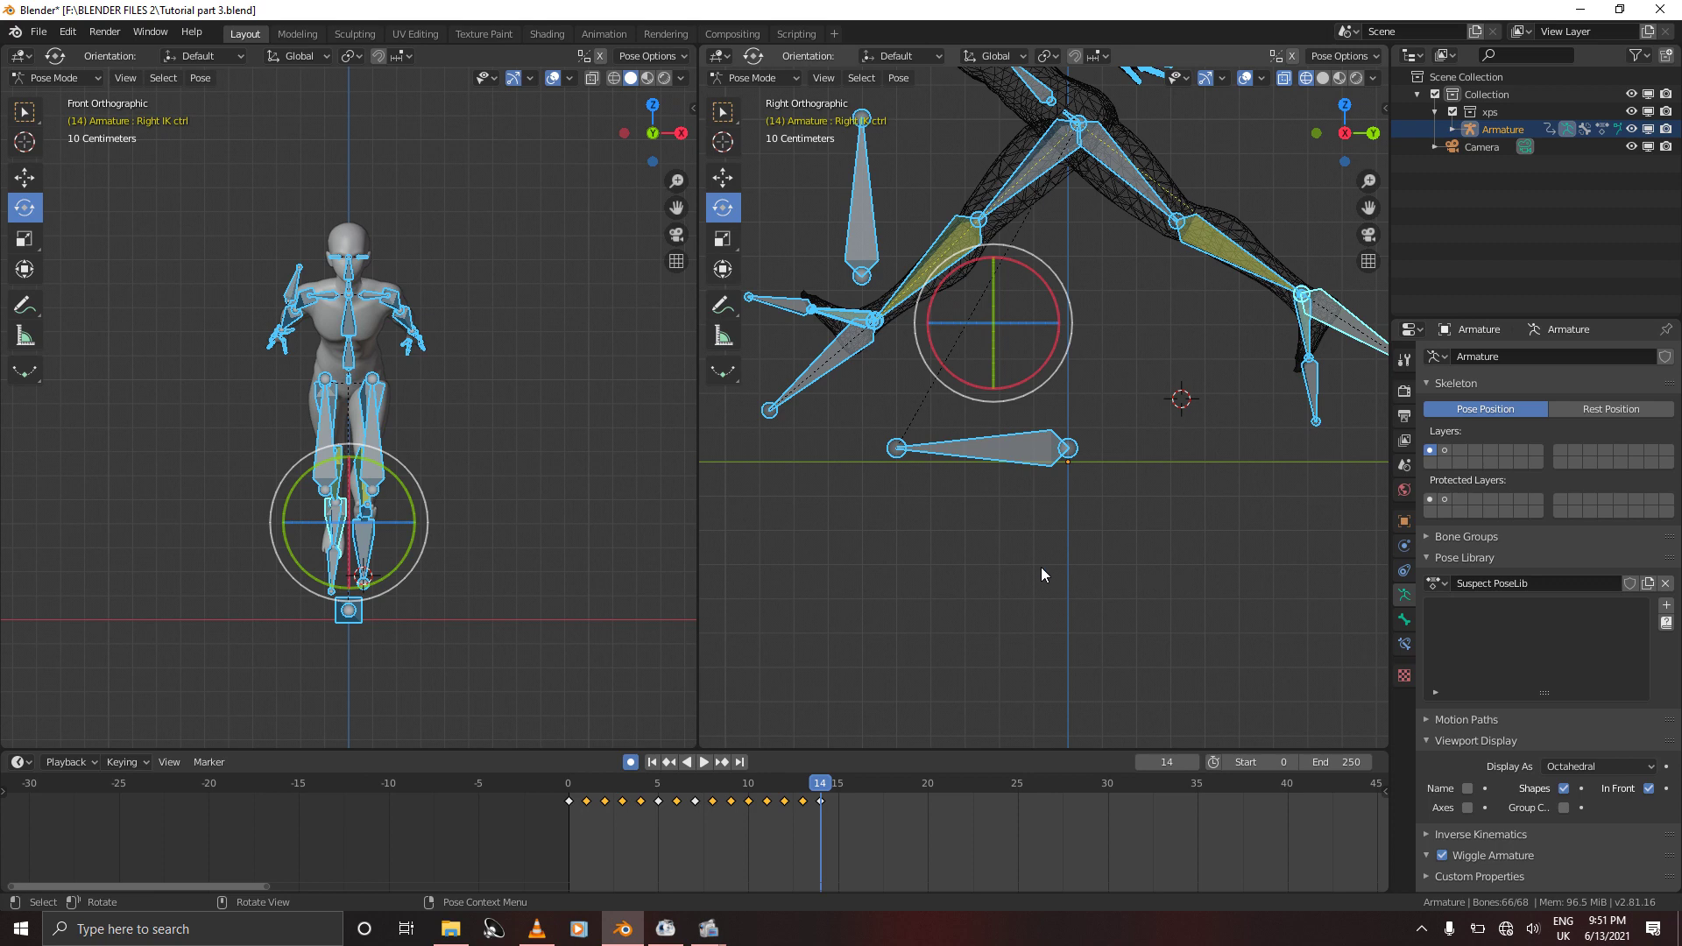
Add the pose at frame 0 to the pose library as a new pose named Left Contact pose
{"action": "key", "text": "shift+Left"}
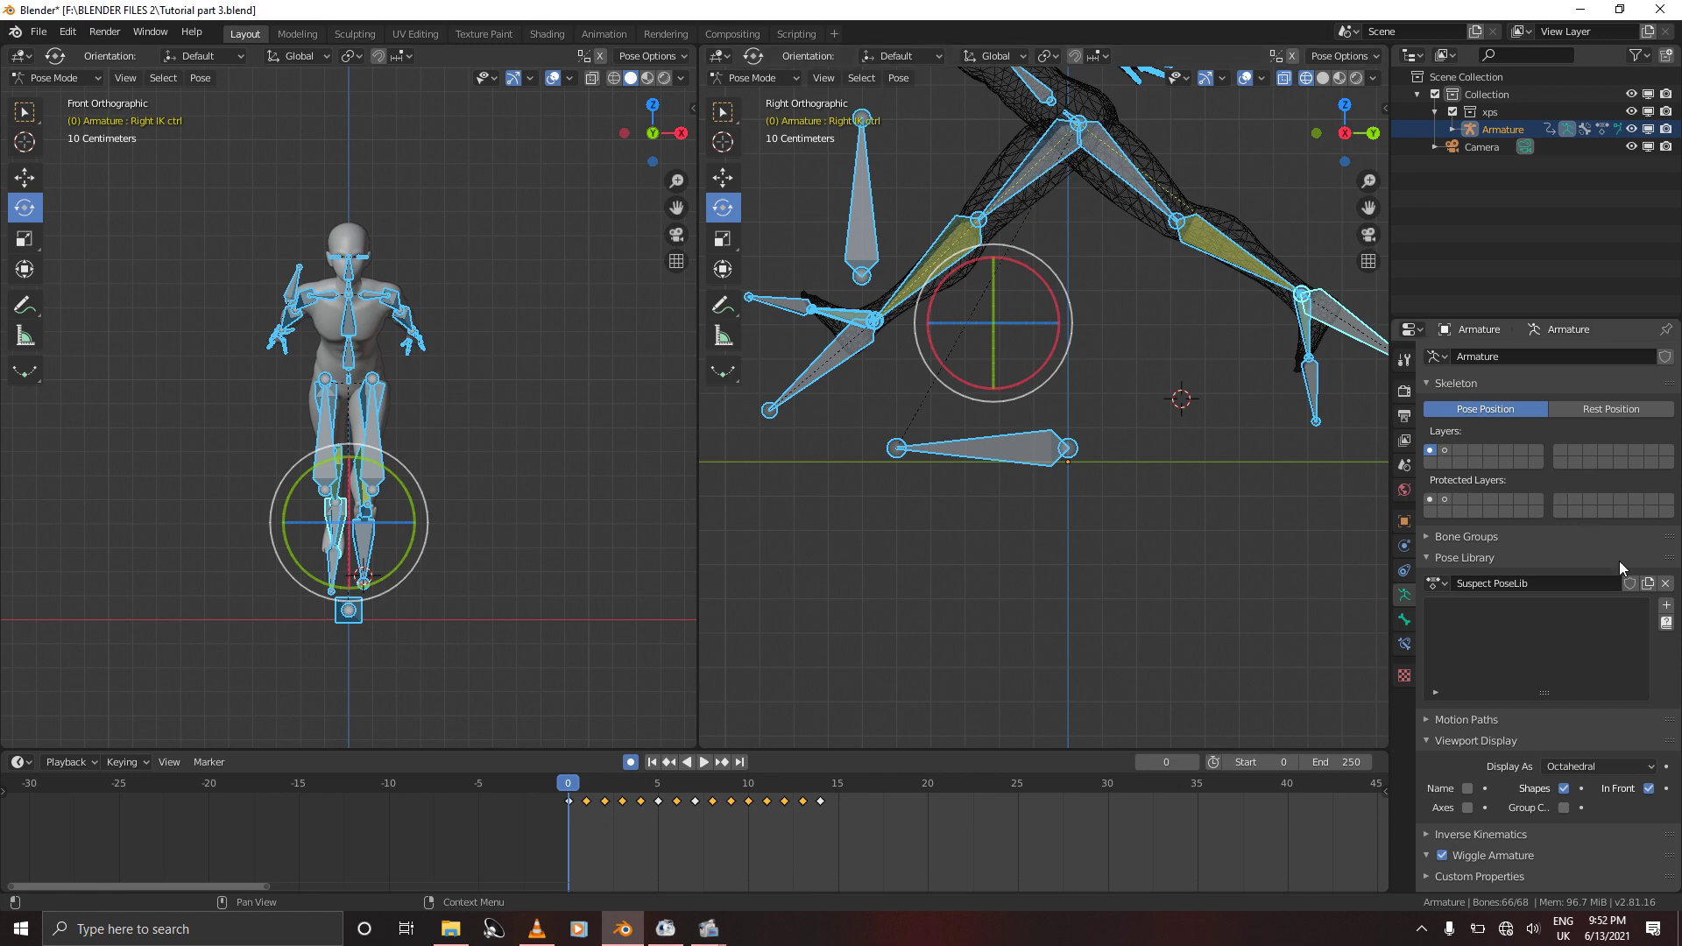
{"action": "left_click", "coordinate": [1666, 605]}
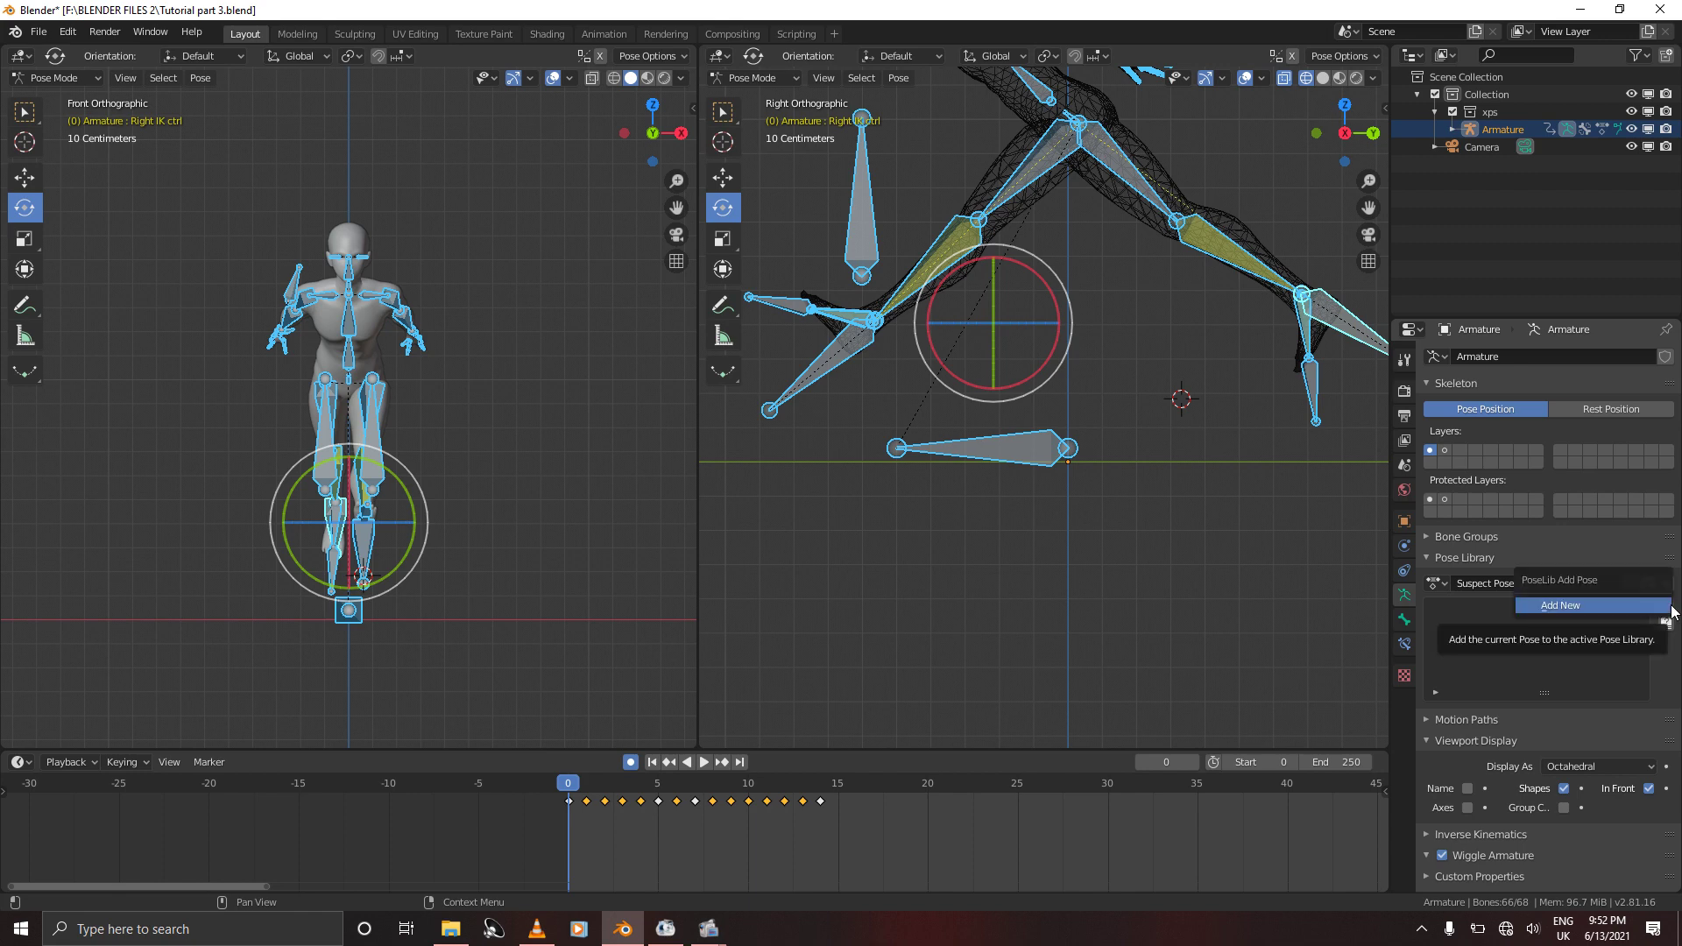
{"action": "left_click", "coordinate": [1608, 606]}
{"action": "double_click", "coordinate": [1508, 608]}
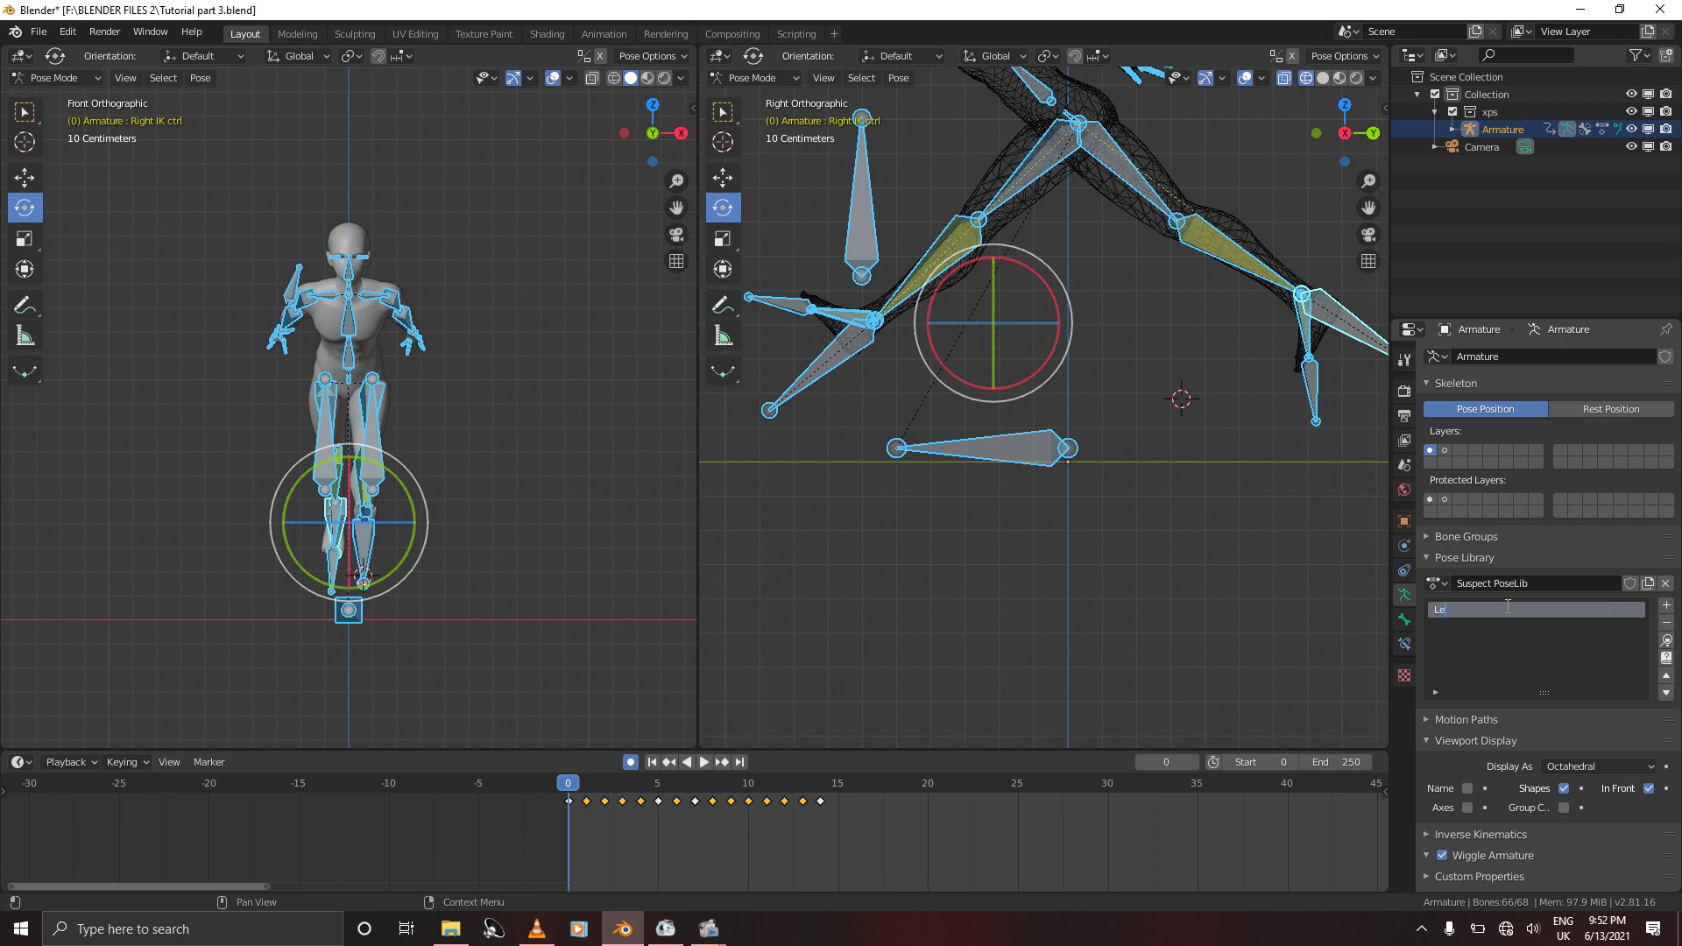
{"action": "type", "text": "ft Contact pose"}
{"action": "key", "text": "Return"}
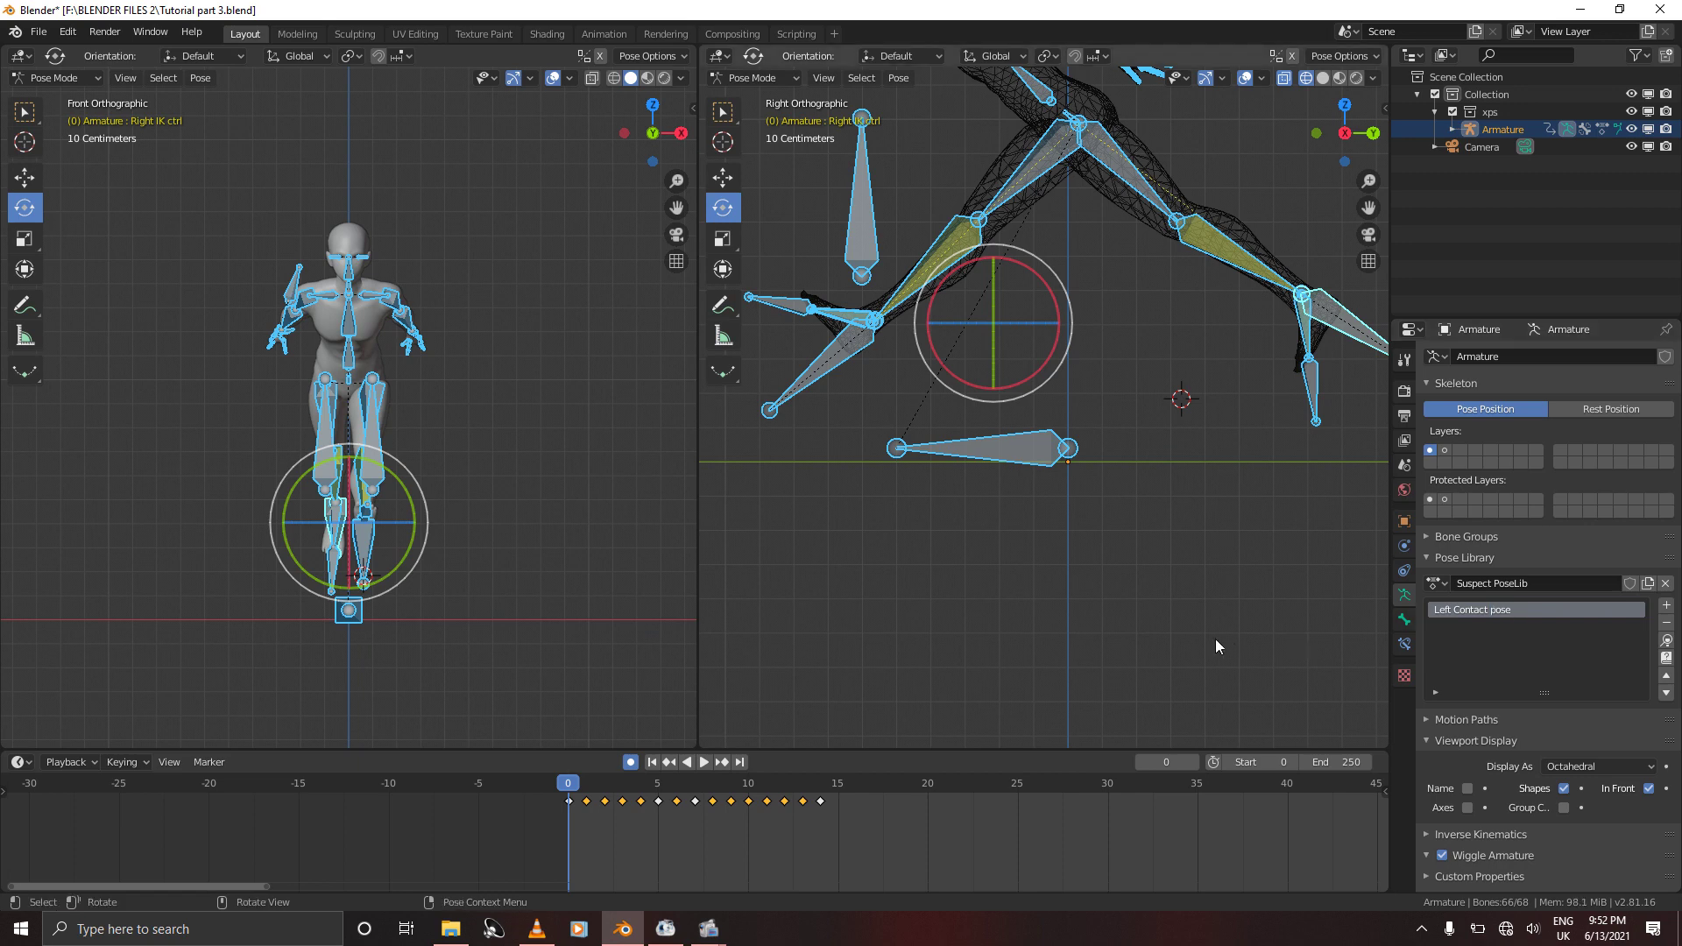
Save the file and add the pose at frame 1 to the pose library as Left Inbetween
{"action": "key", "text": "Right"}
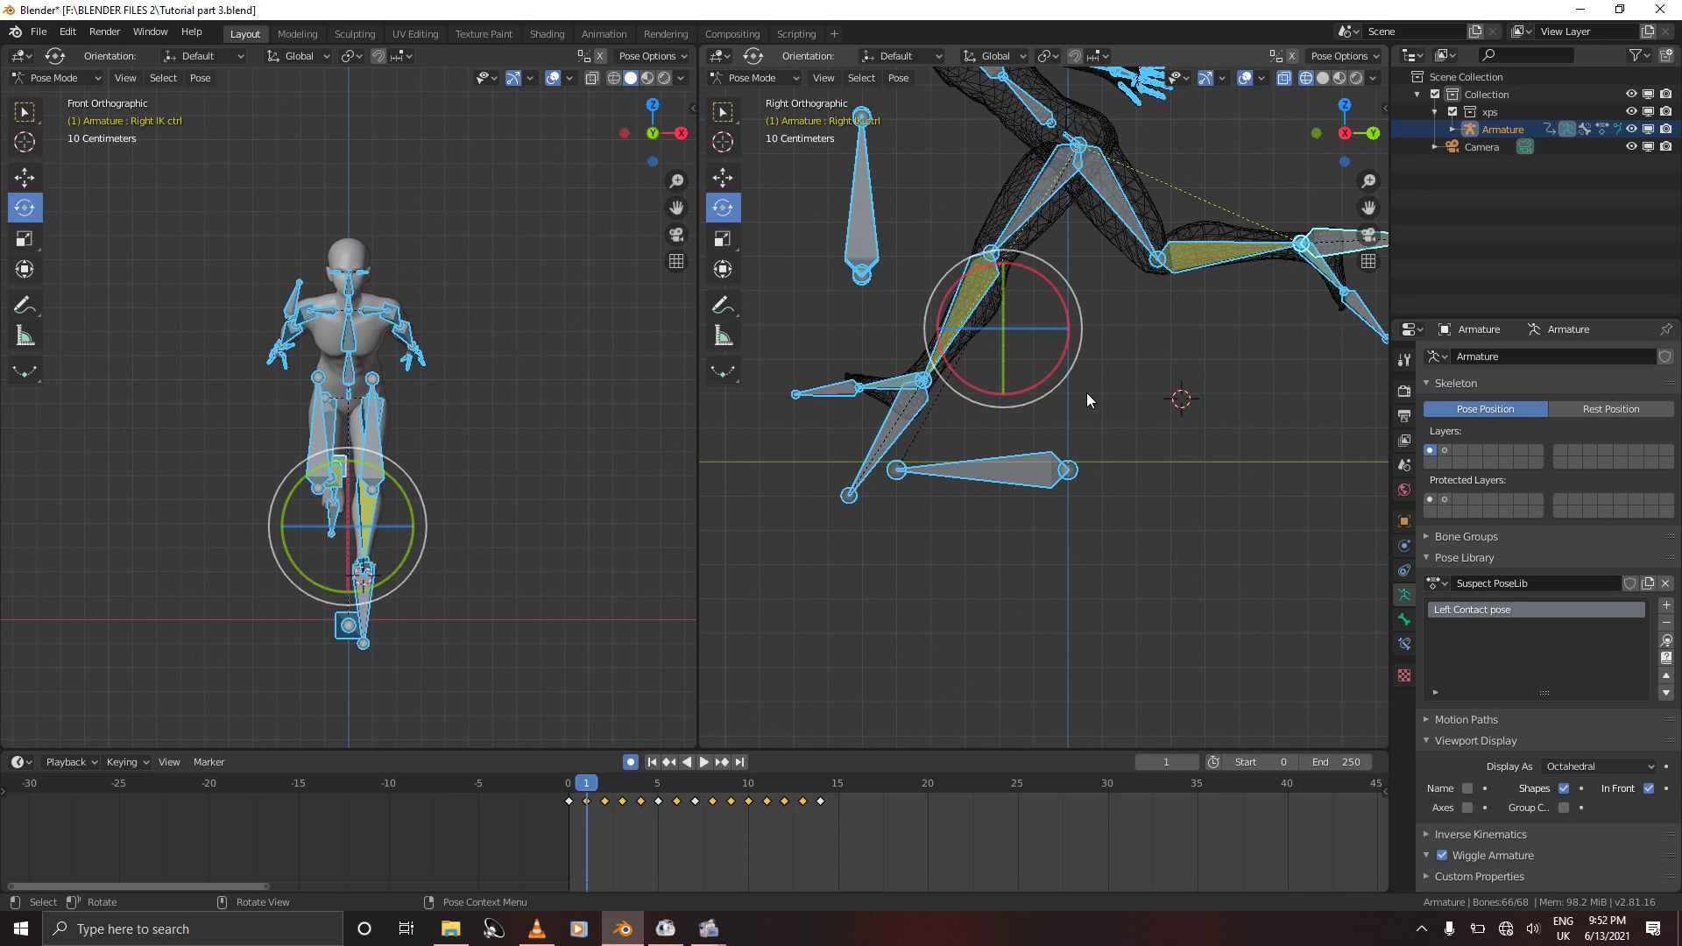
{"action": "key", "text": "ctrl+s"}
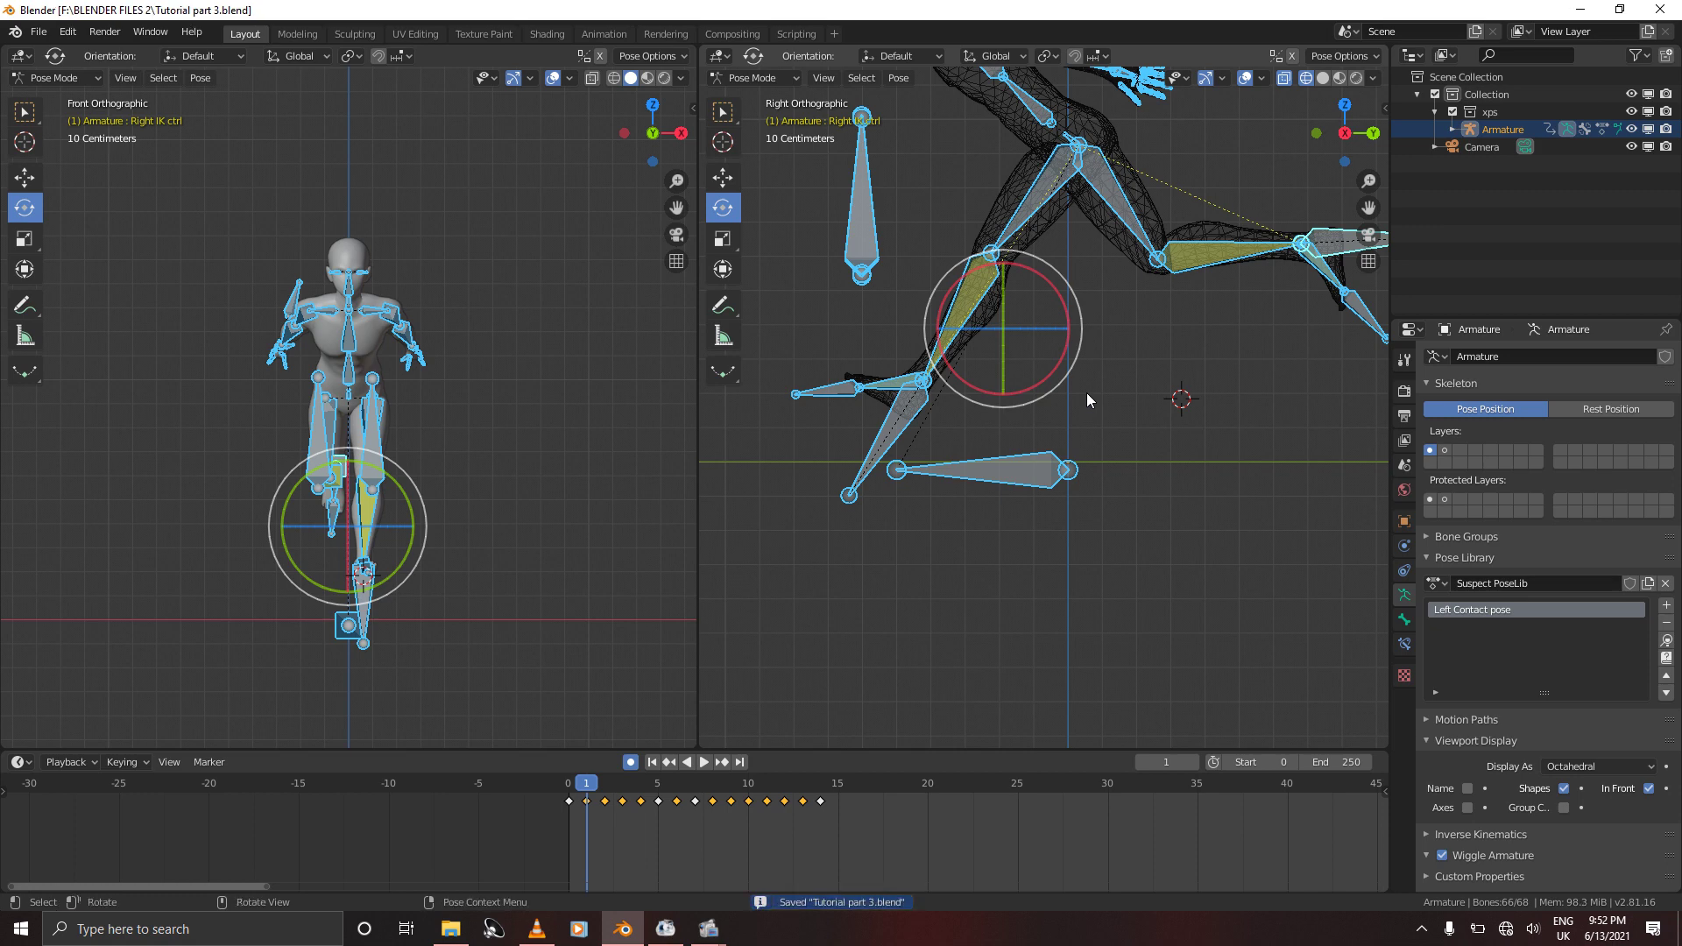
{"action": "left_click", "coordinate": [1666, 604]}
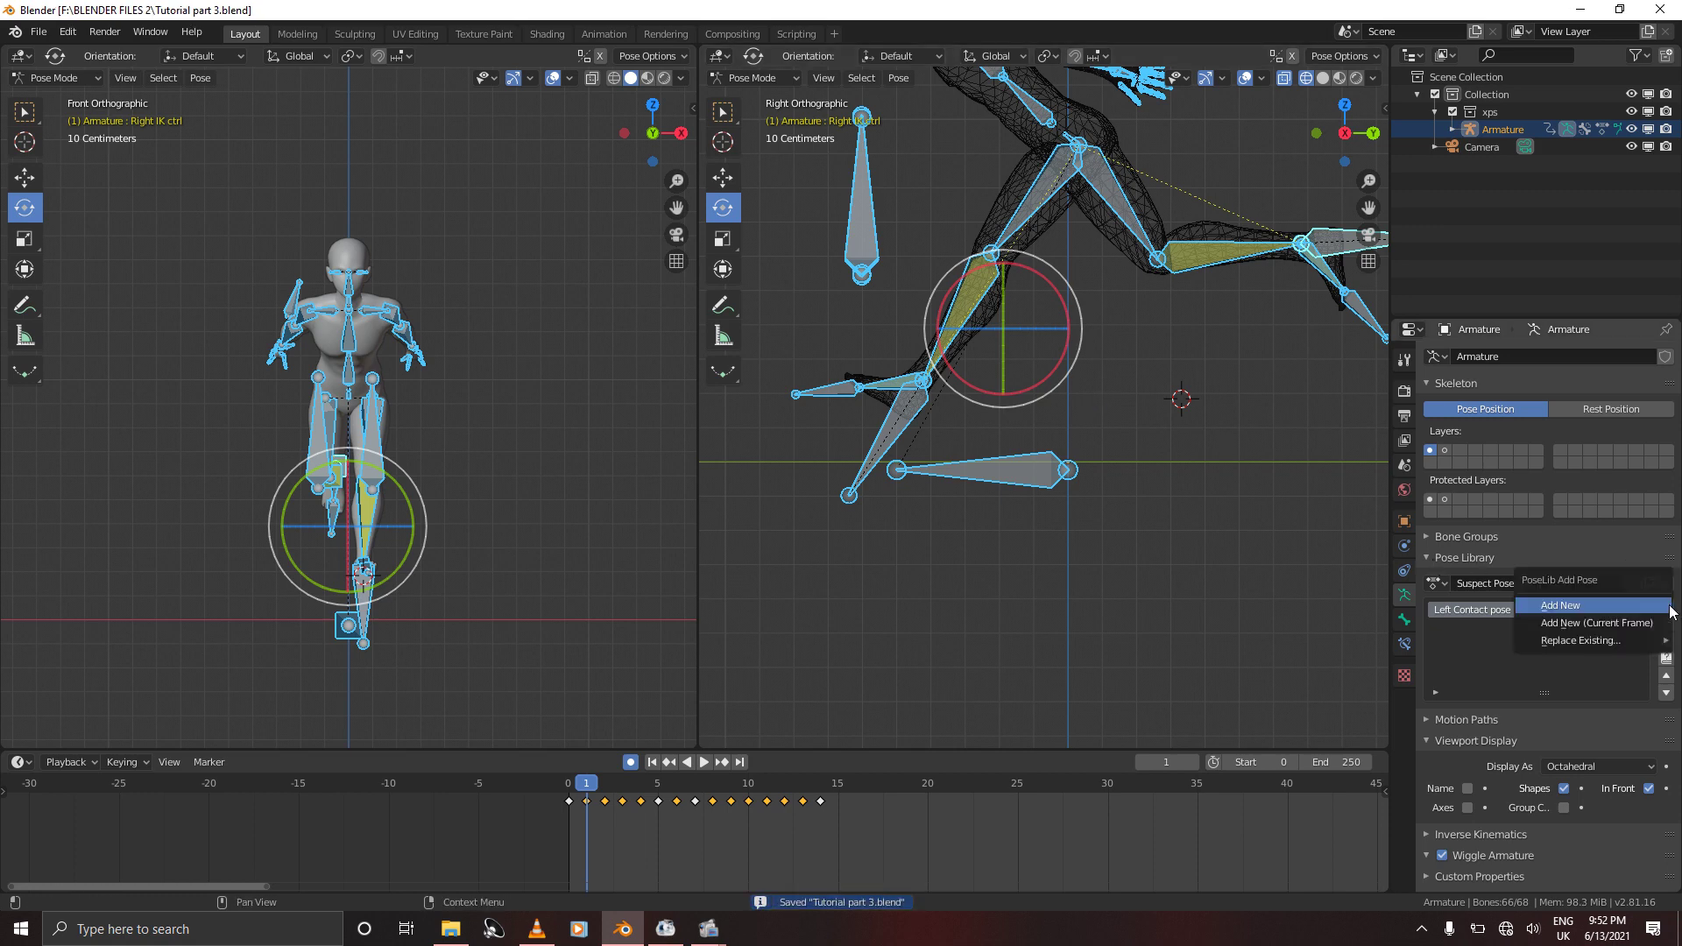
{"action": "left_click", "coordinate": [1611, 604]}
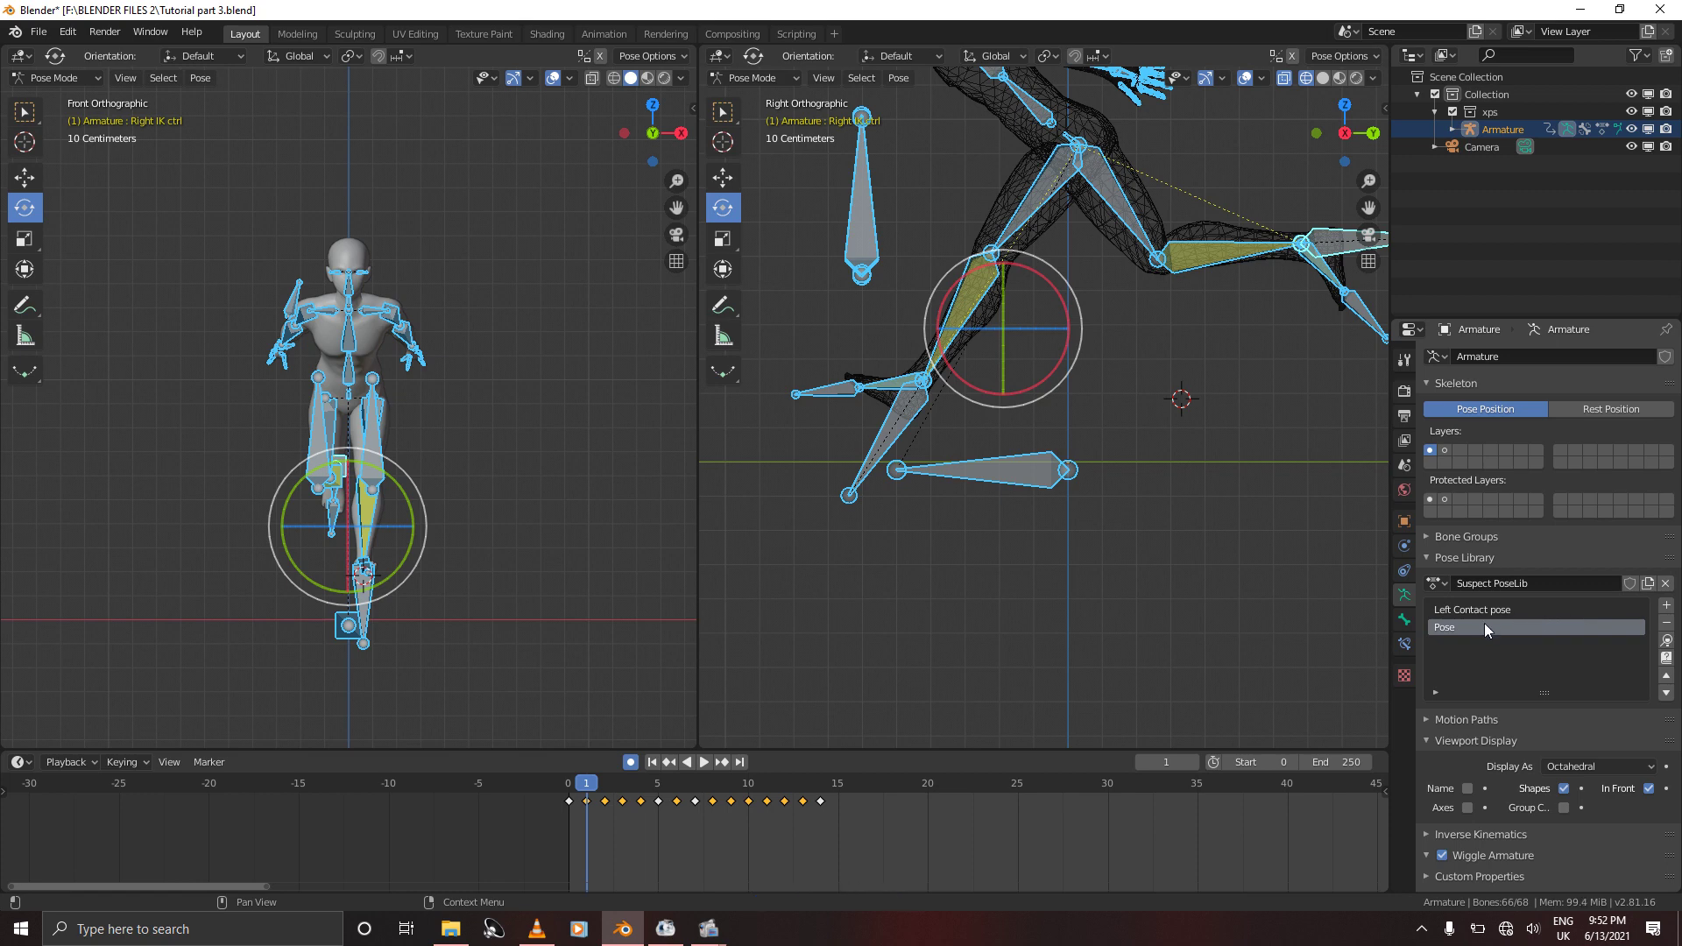
{"action": "type", "text": "Lefgt"}
{"action": "key", "text": "BackSpace"}
{"action": "key", "text": "BackSpace"}
{"action": "type", "text": "t Inbetween"}
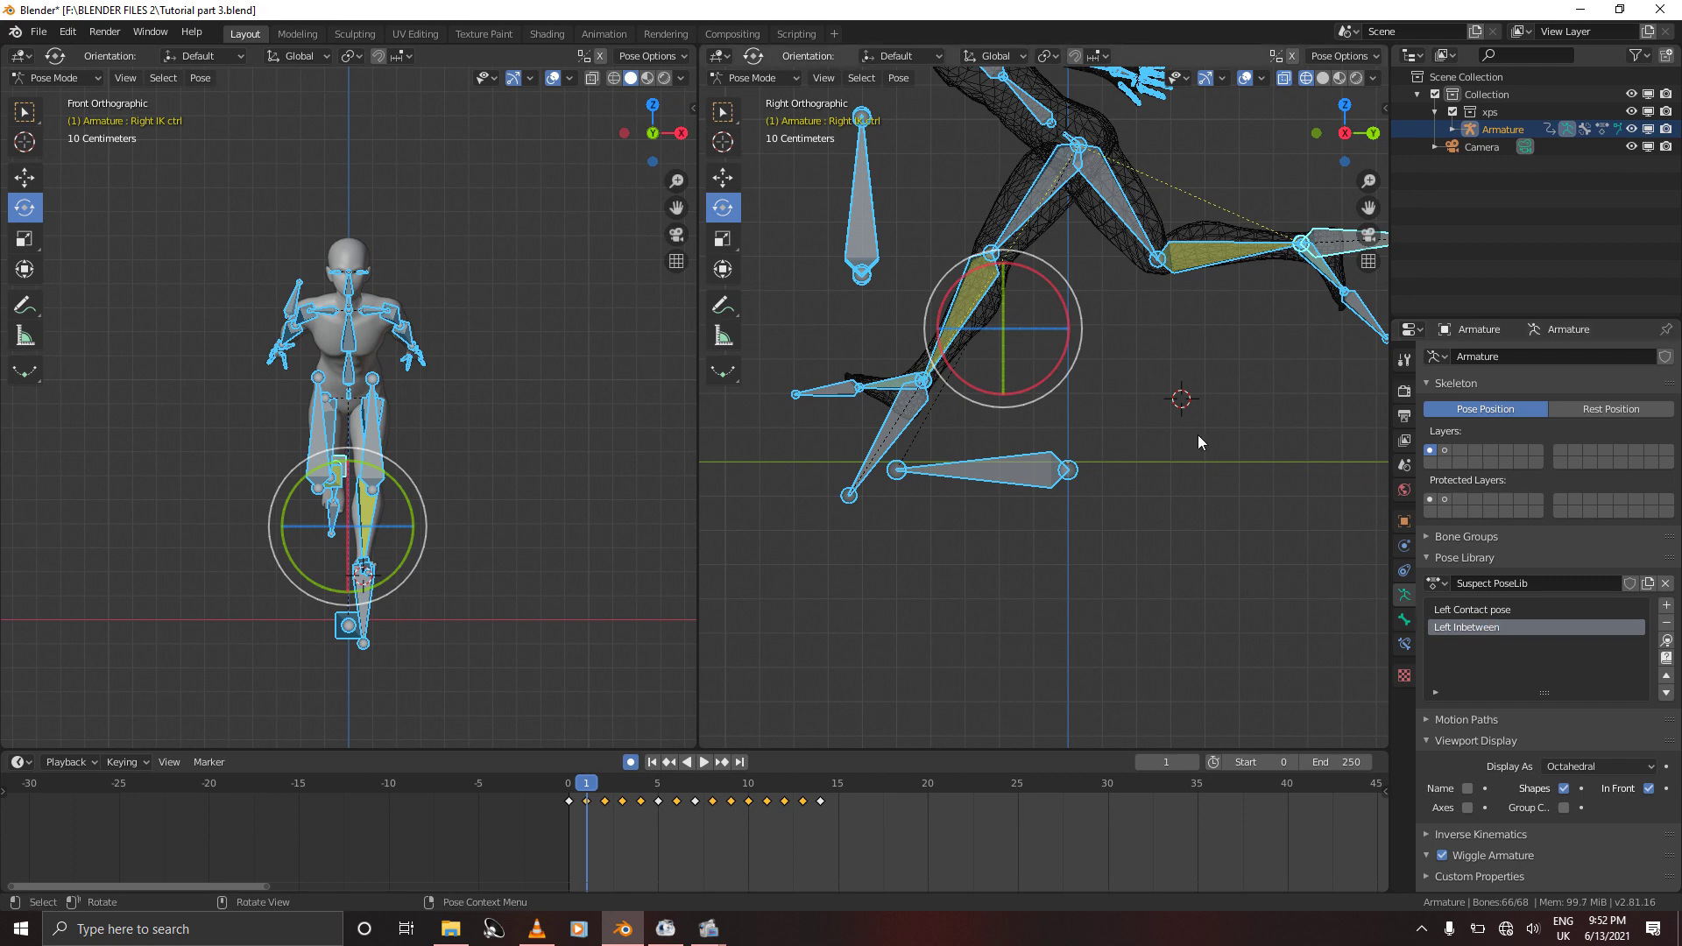
Add the pose at frame 2 to the pose library as a new pose named Left Down
{"action": "key", "text": "Right"}
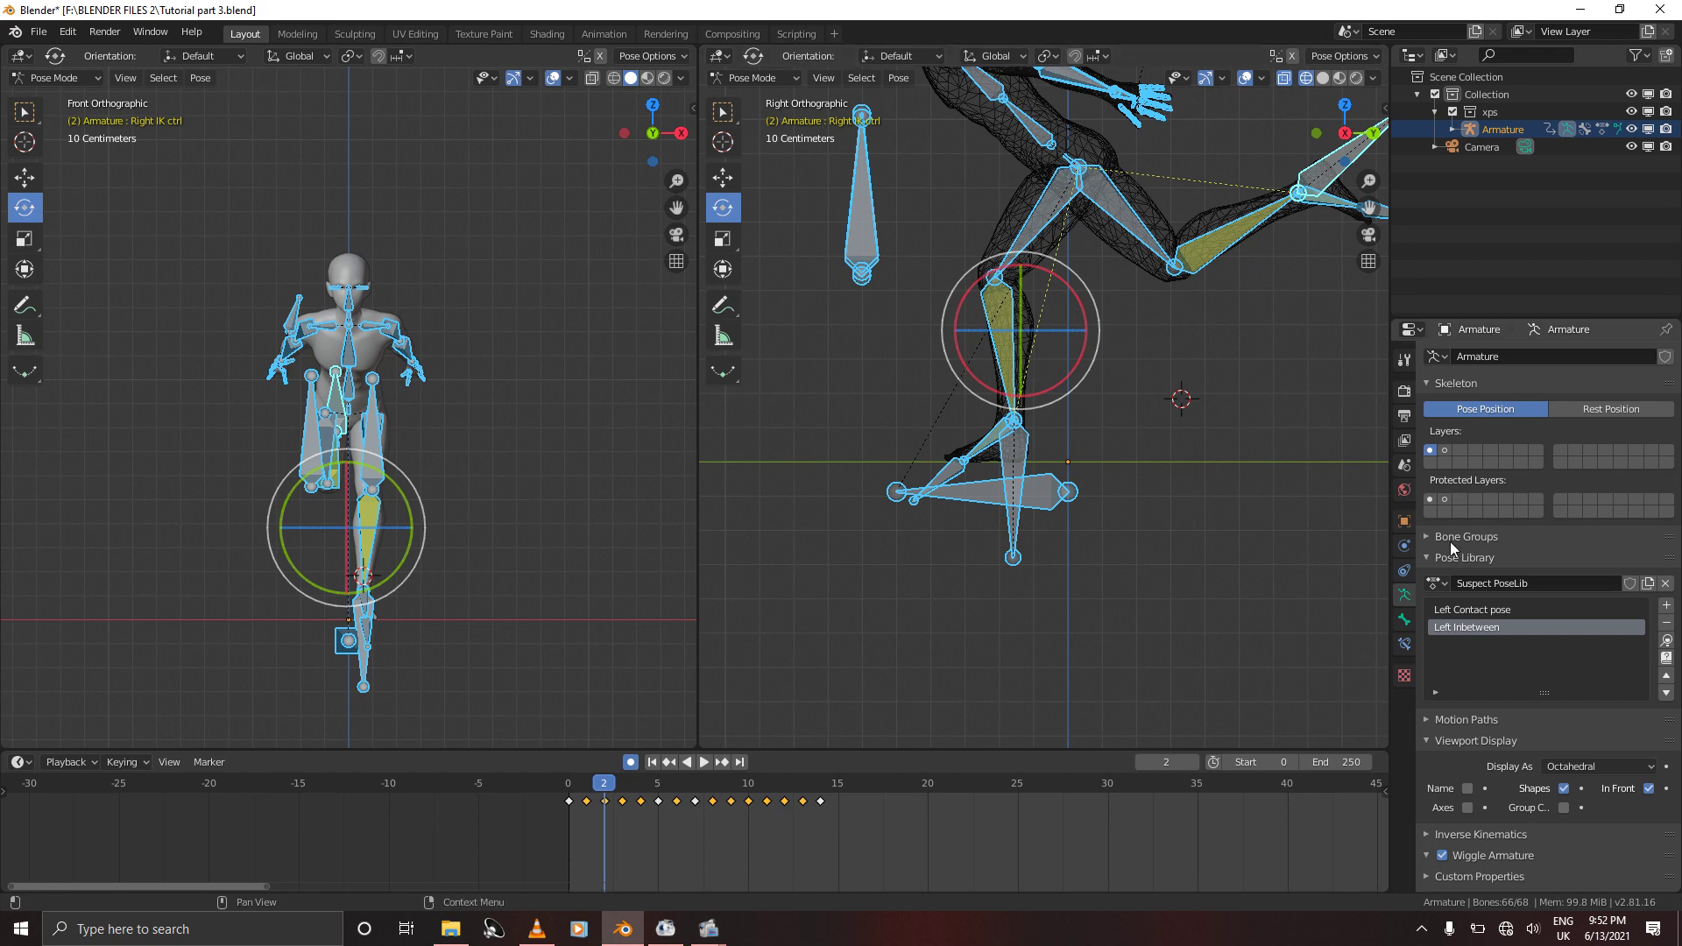
{"action": "left_click", "coordinate": [1666, 605]}
{"action": "left_click", "coordinate": [1666, 608]}
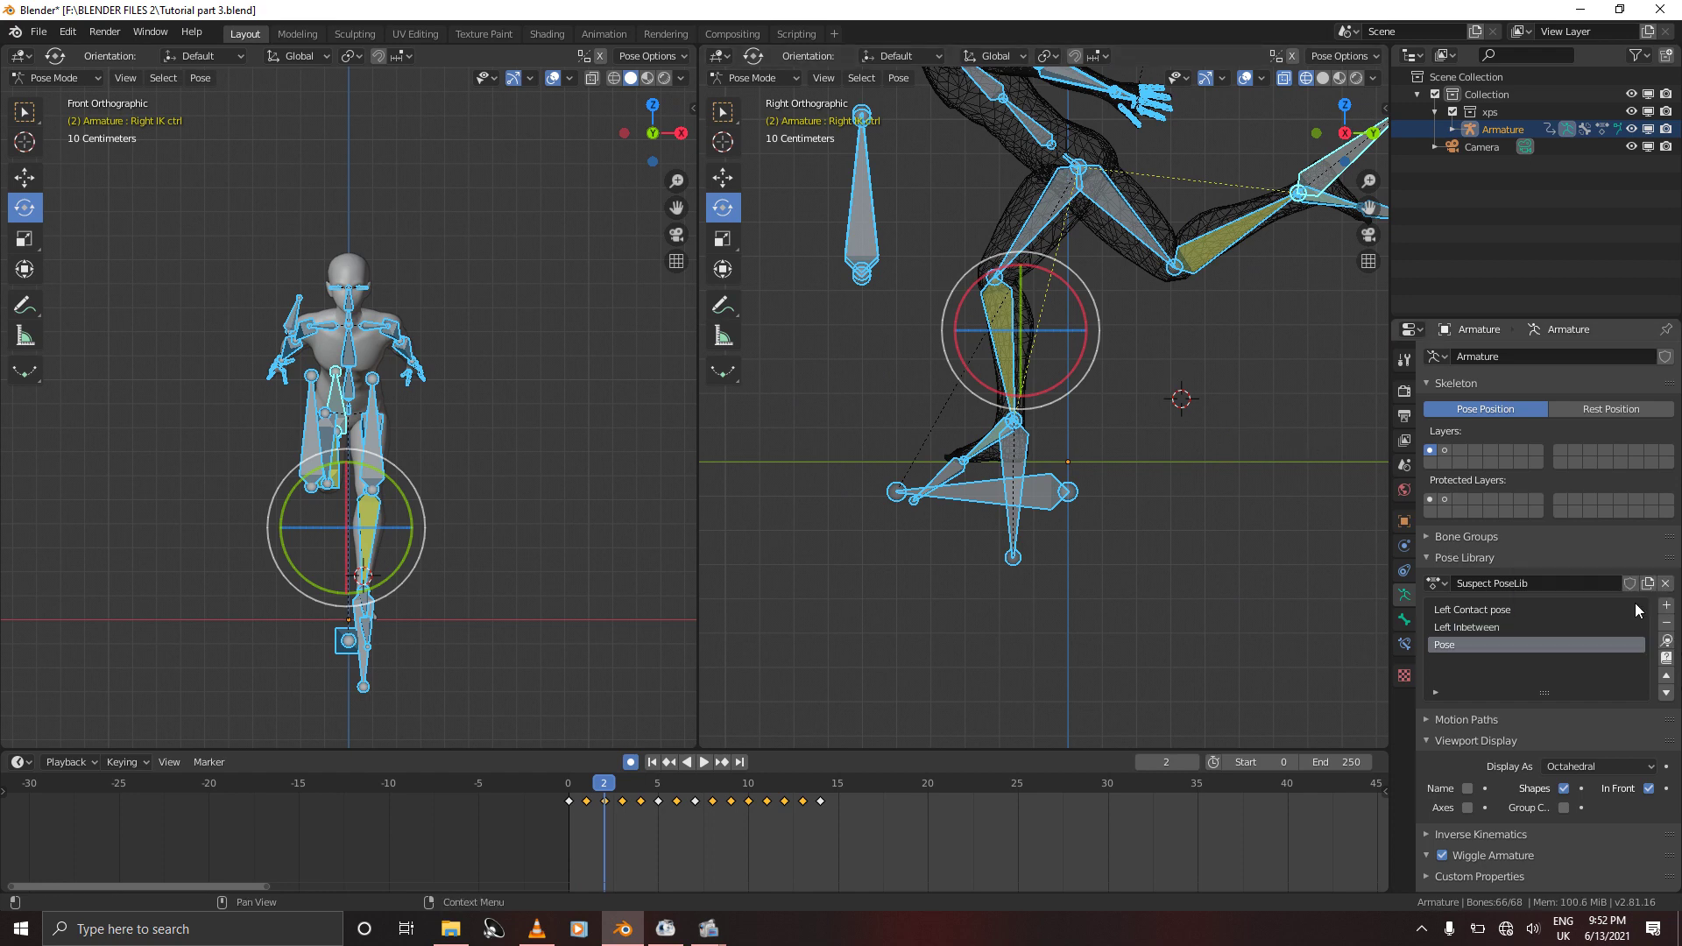
{"action": "double_click", "coordinate": [1477, 644]}
{"action": "type", "text": "Left Do"}
{"action": "key", "text": "BackSpace"}
{"action": "type", "text": "wn"}
{"action": "key", "text": "Return"}
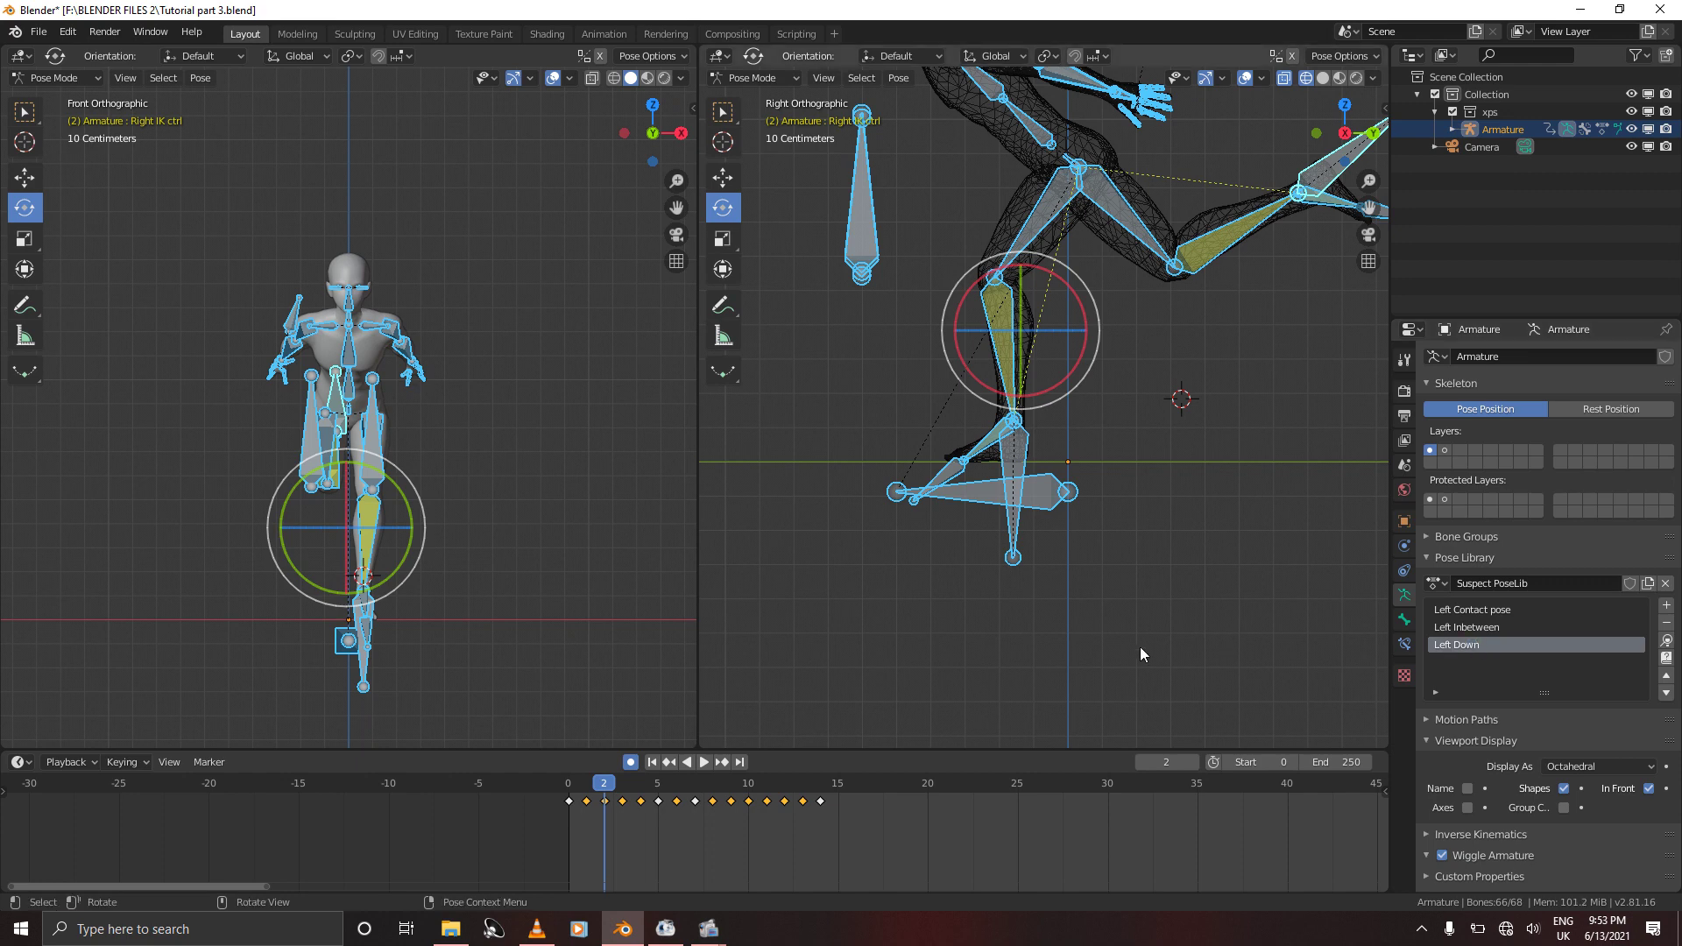
Save the file at frame 3 and add that frame's pose to the pose library as Left Breakdown
{"action": "key", "text": "Right"}
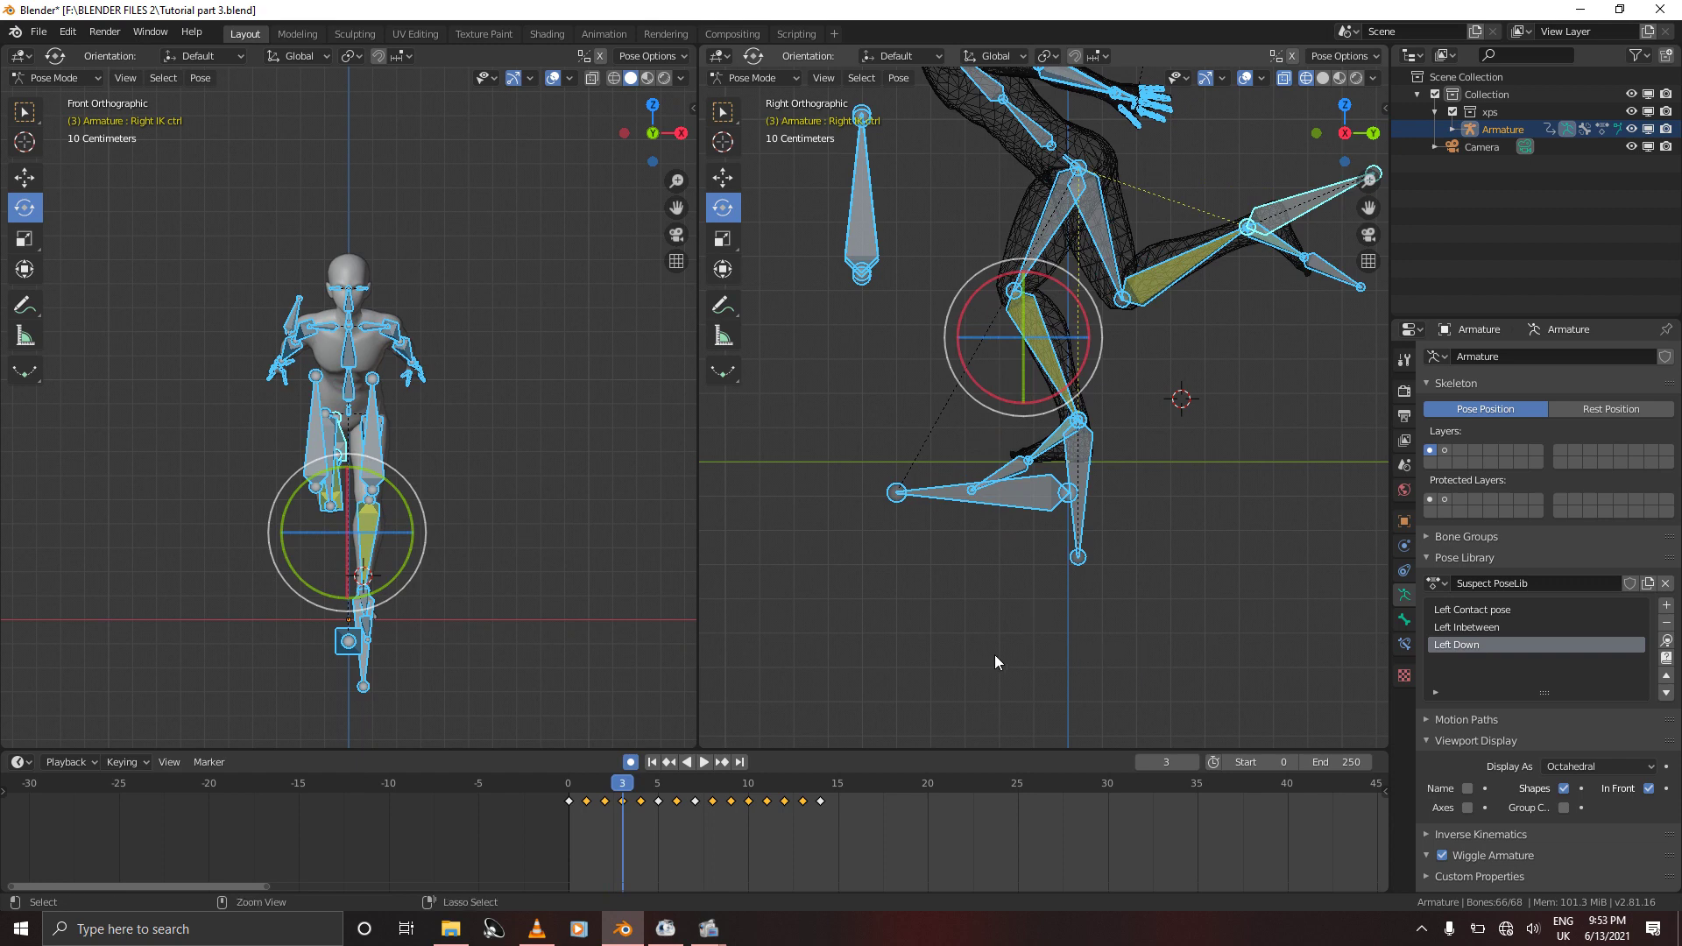
{"action": "key", "text": "ctrl+s"}
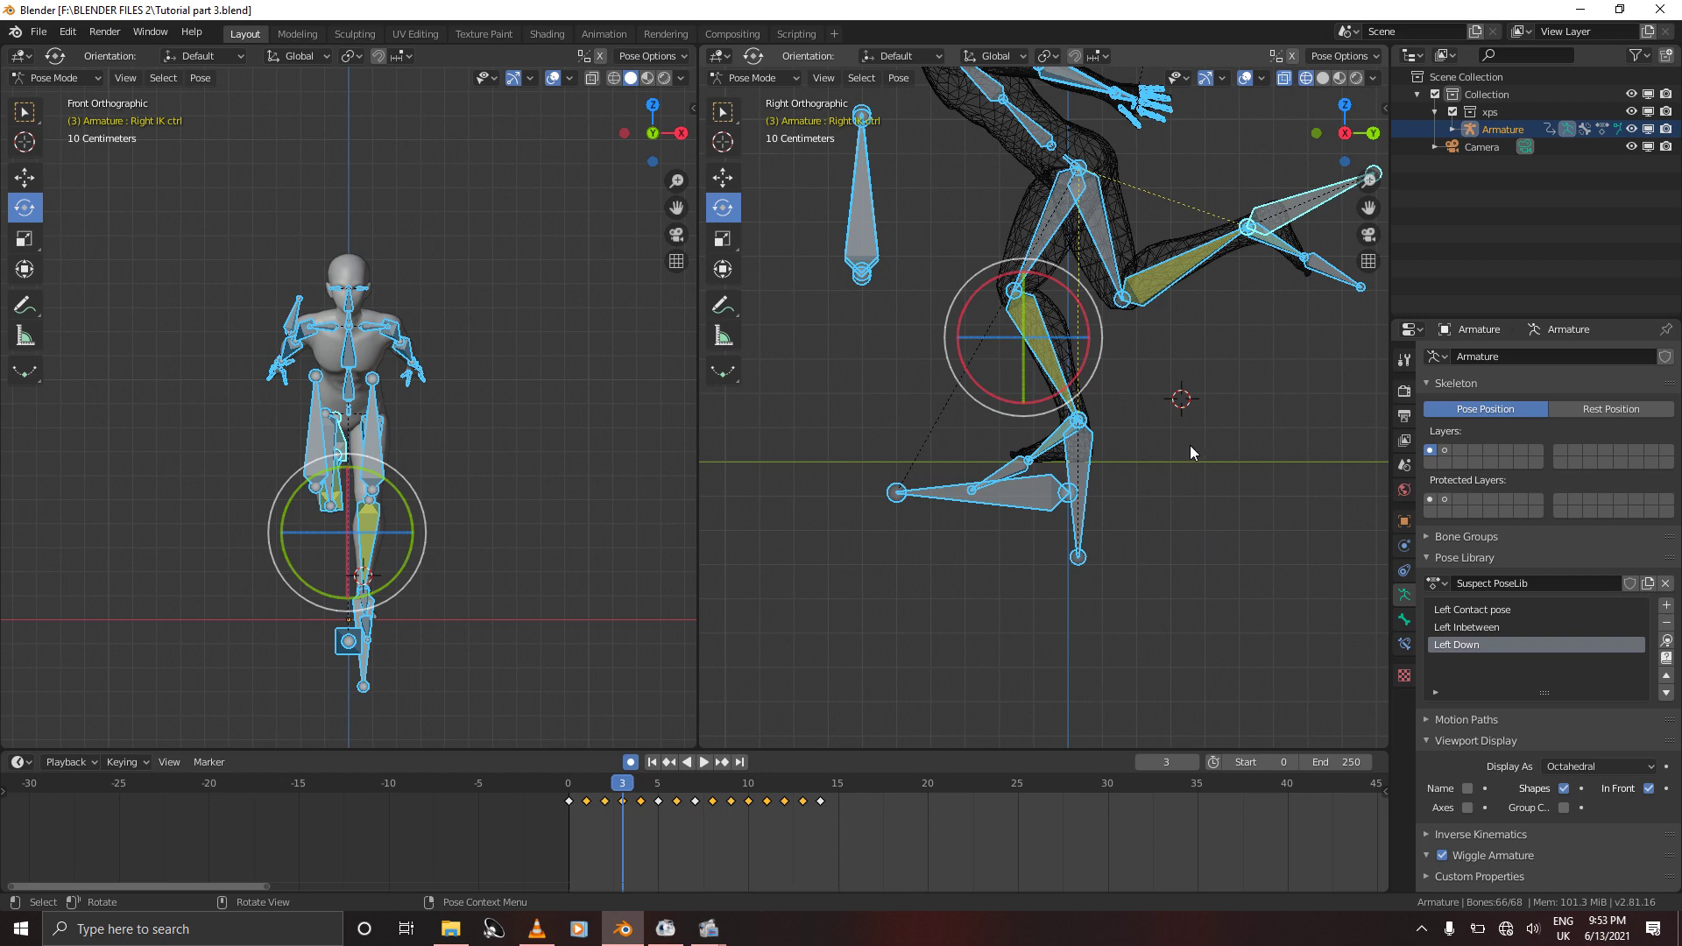
{"action": "left_click", "coordinate": [1667, 606]}
{"action": "left_click", "coordinate": [1622, 615]}
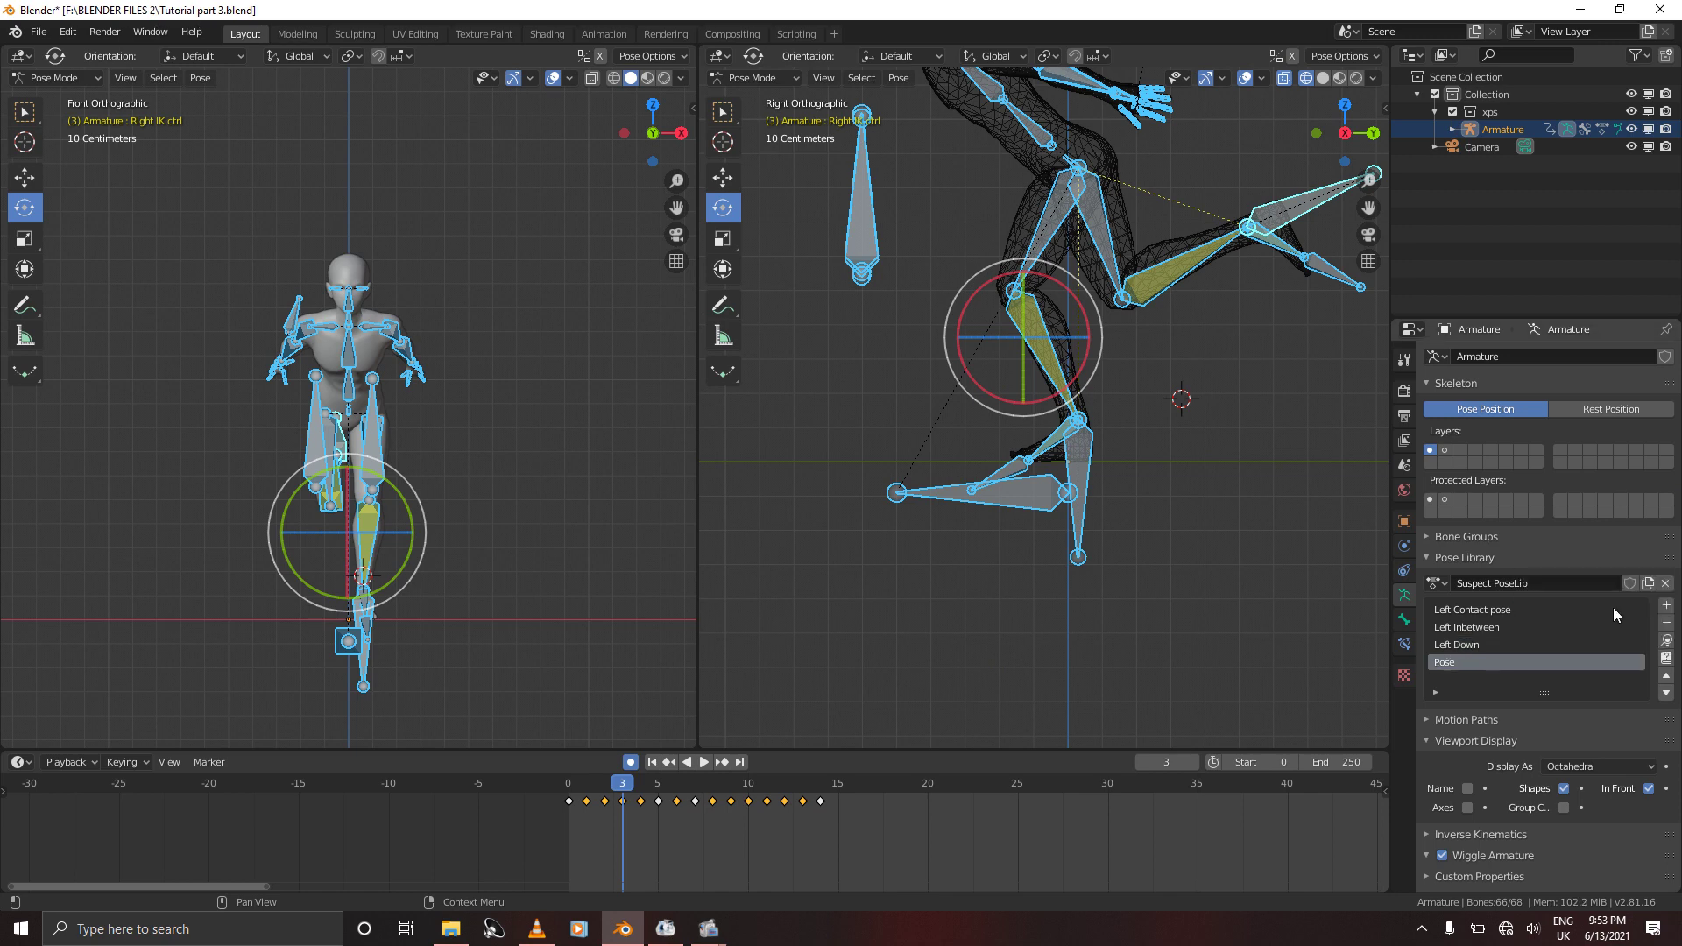
{"action": "double_click", "coordinate": [1492, 662]}
{"action": "type", "text": "Left Breakdown"}
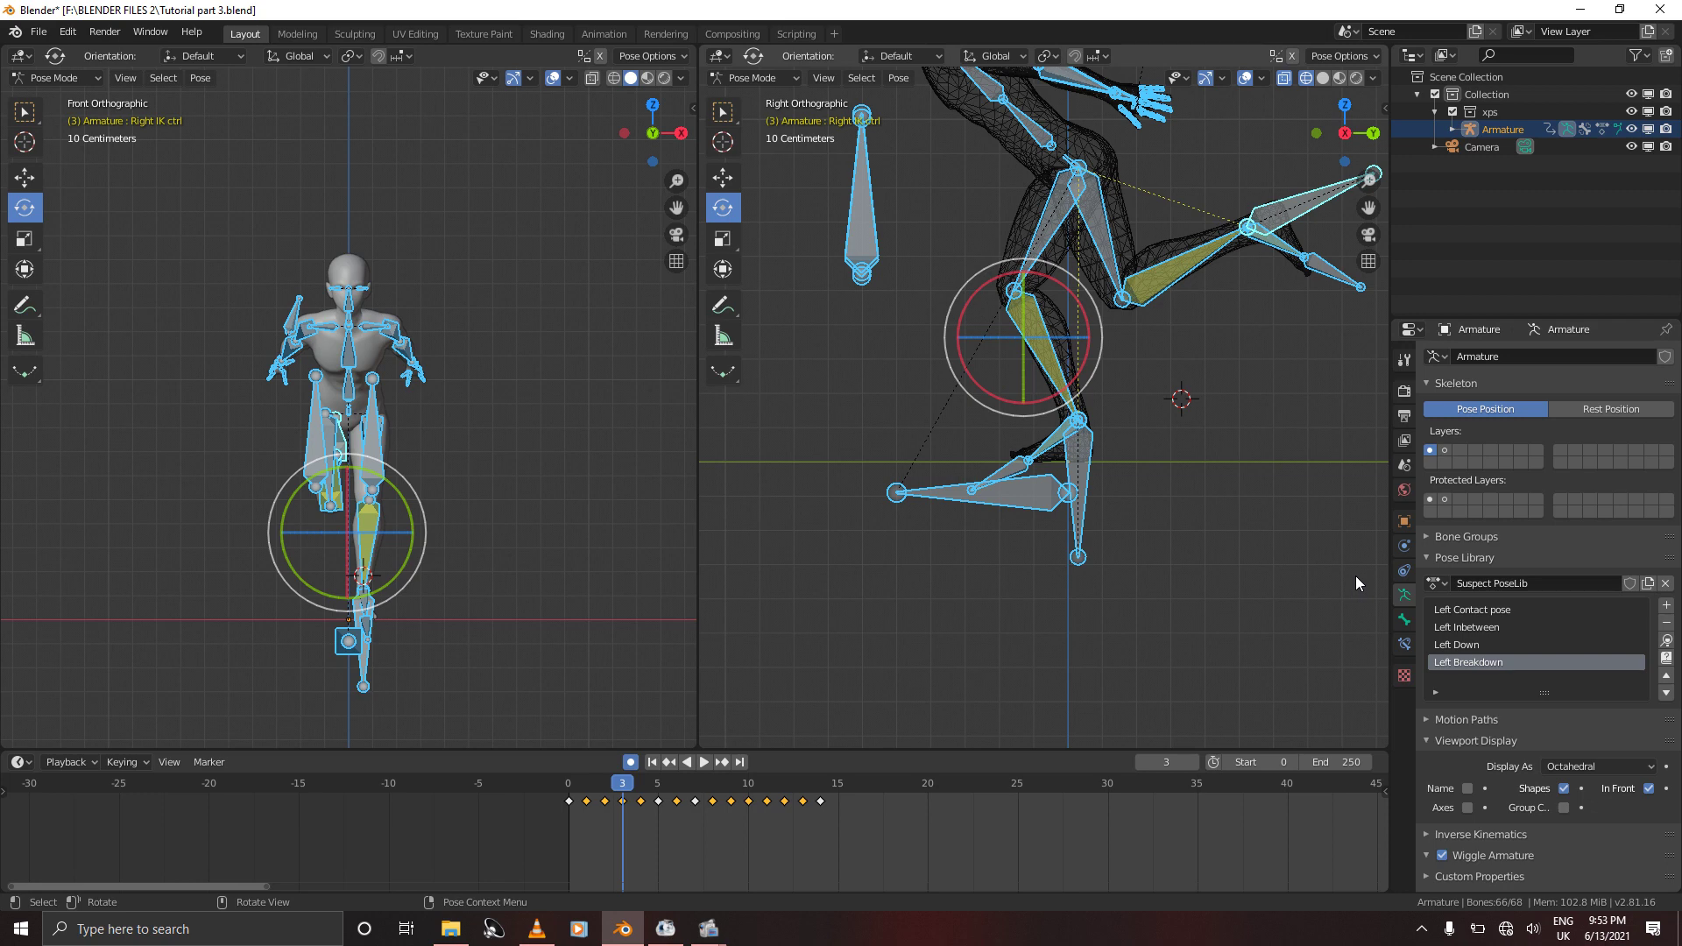
Add the pose at frame 4 to the pose library as Left Misc 1, and save the file
{"action": "key", "text": "Right"}
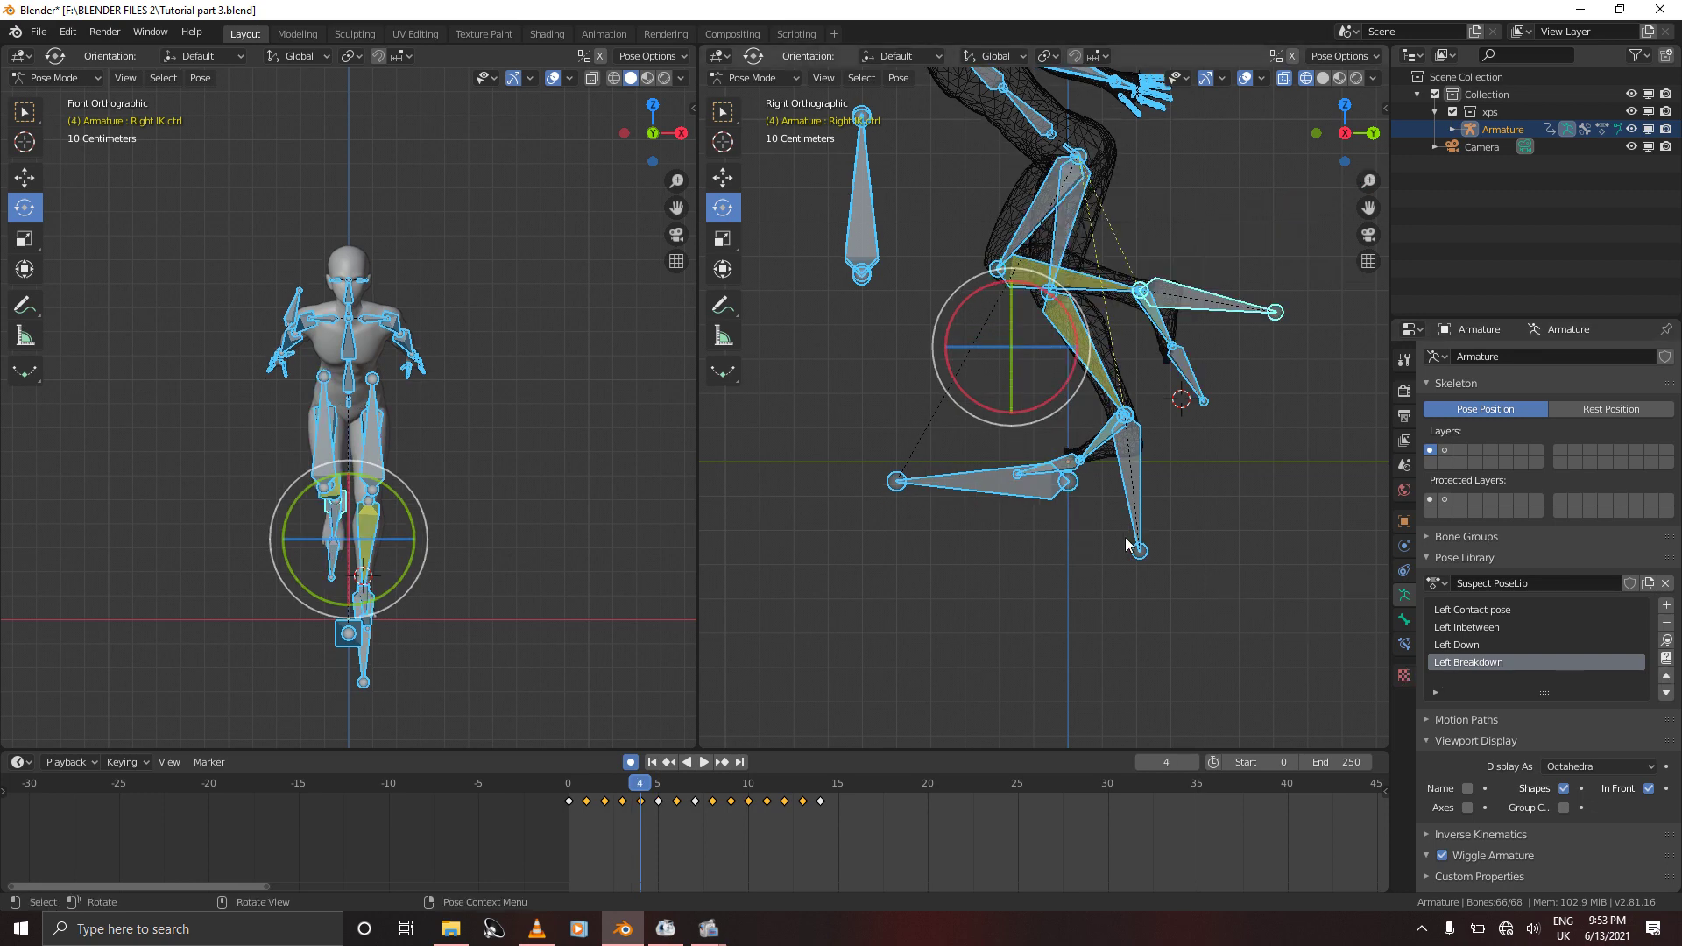
{"action": "key", "text": "shift+l"}
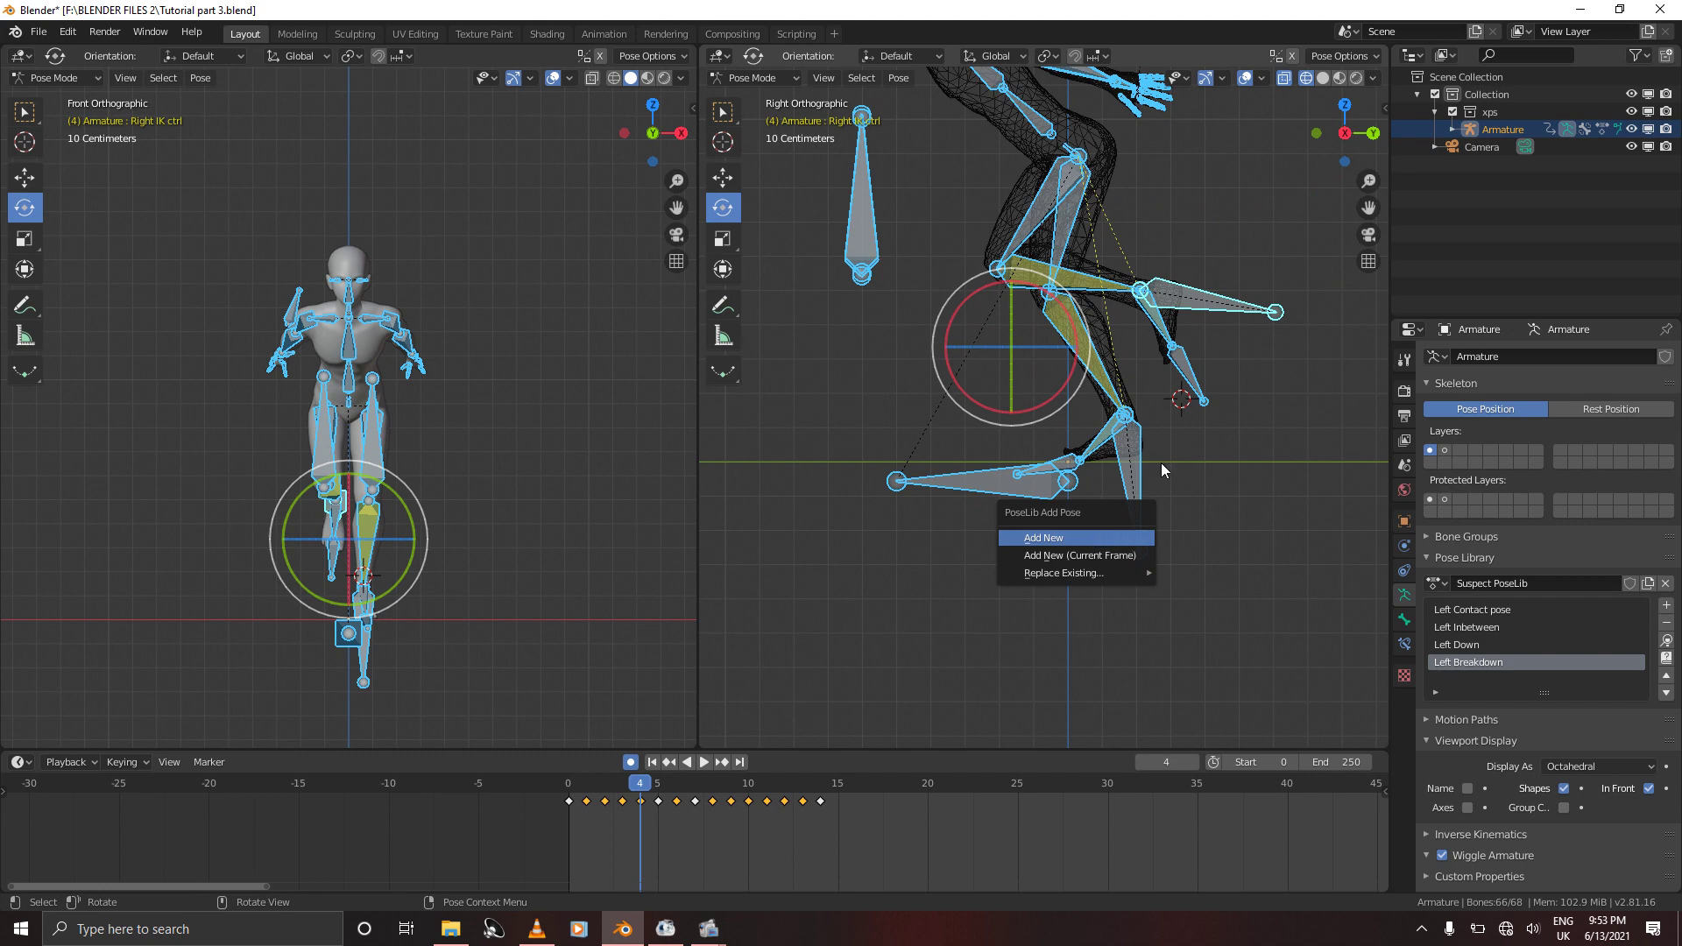
{"action": "left_click", "coordinate": [1665, 606]}
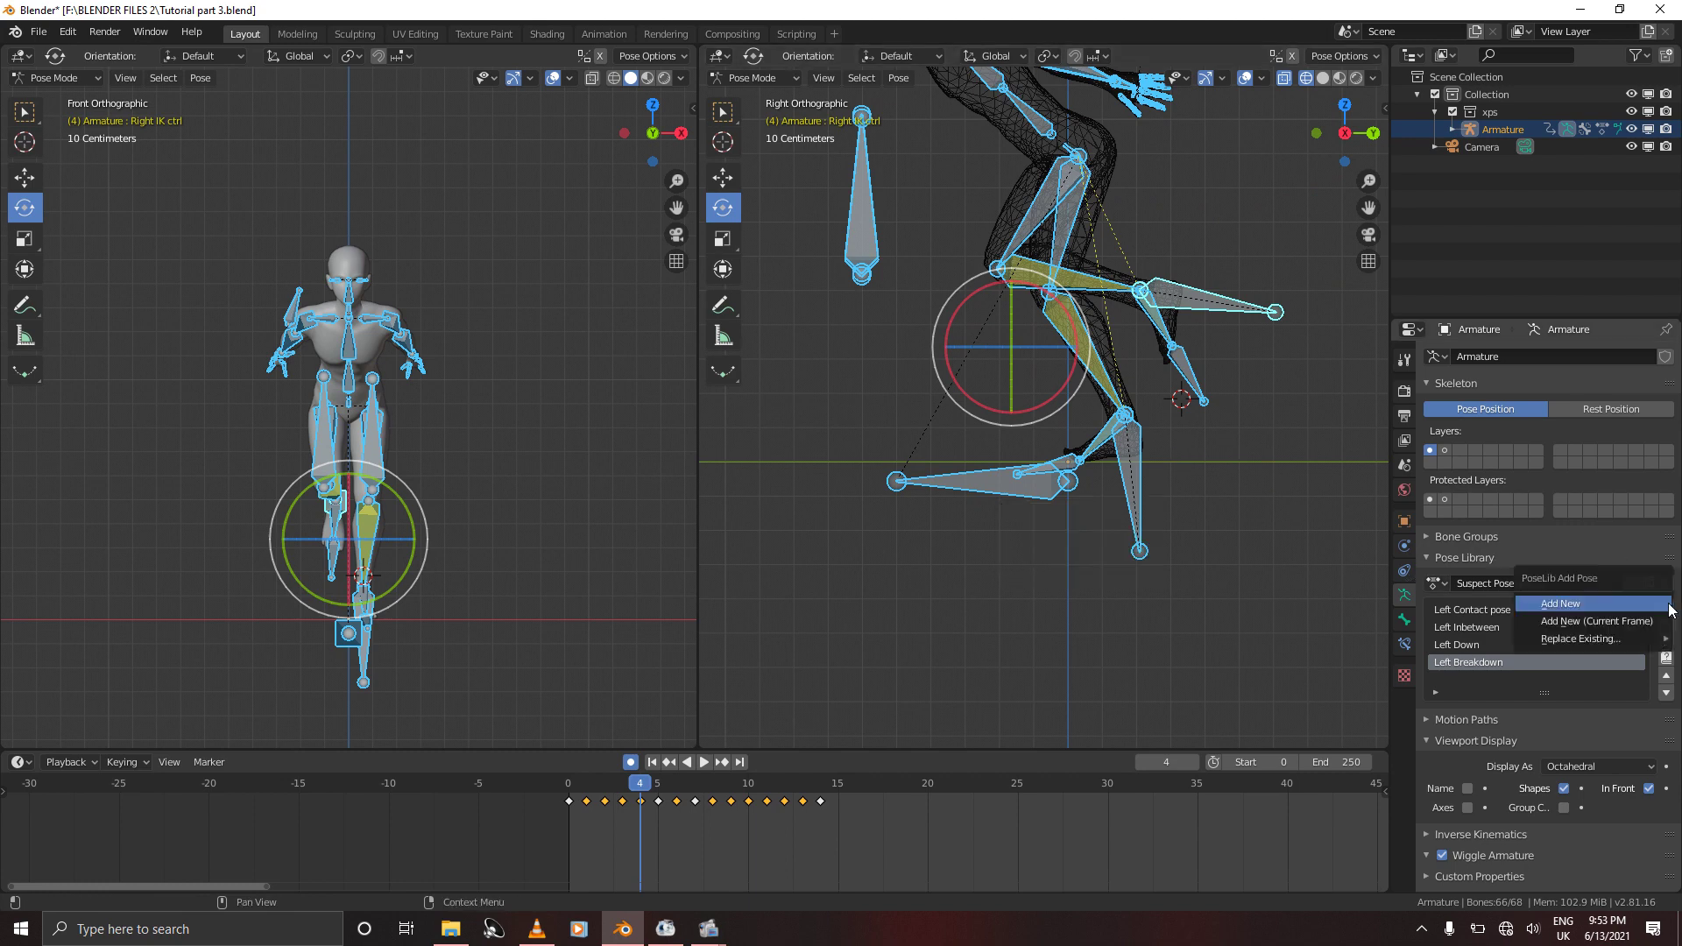
{"action": "left_click", "coordinate": [1645, 612]}
{"action": "double_click", "coordinate": [1484, 683]}
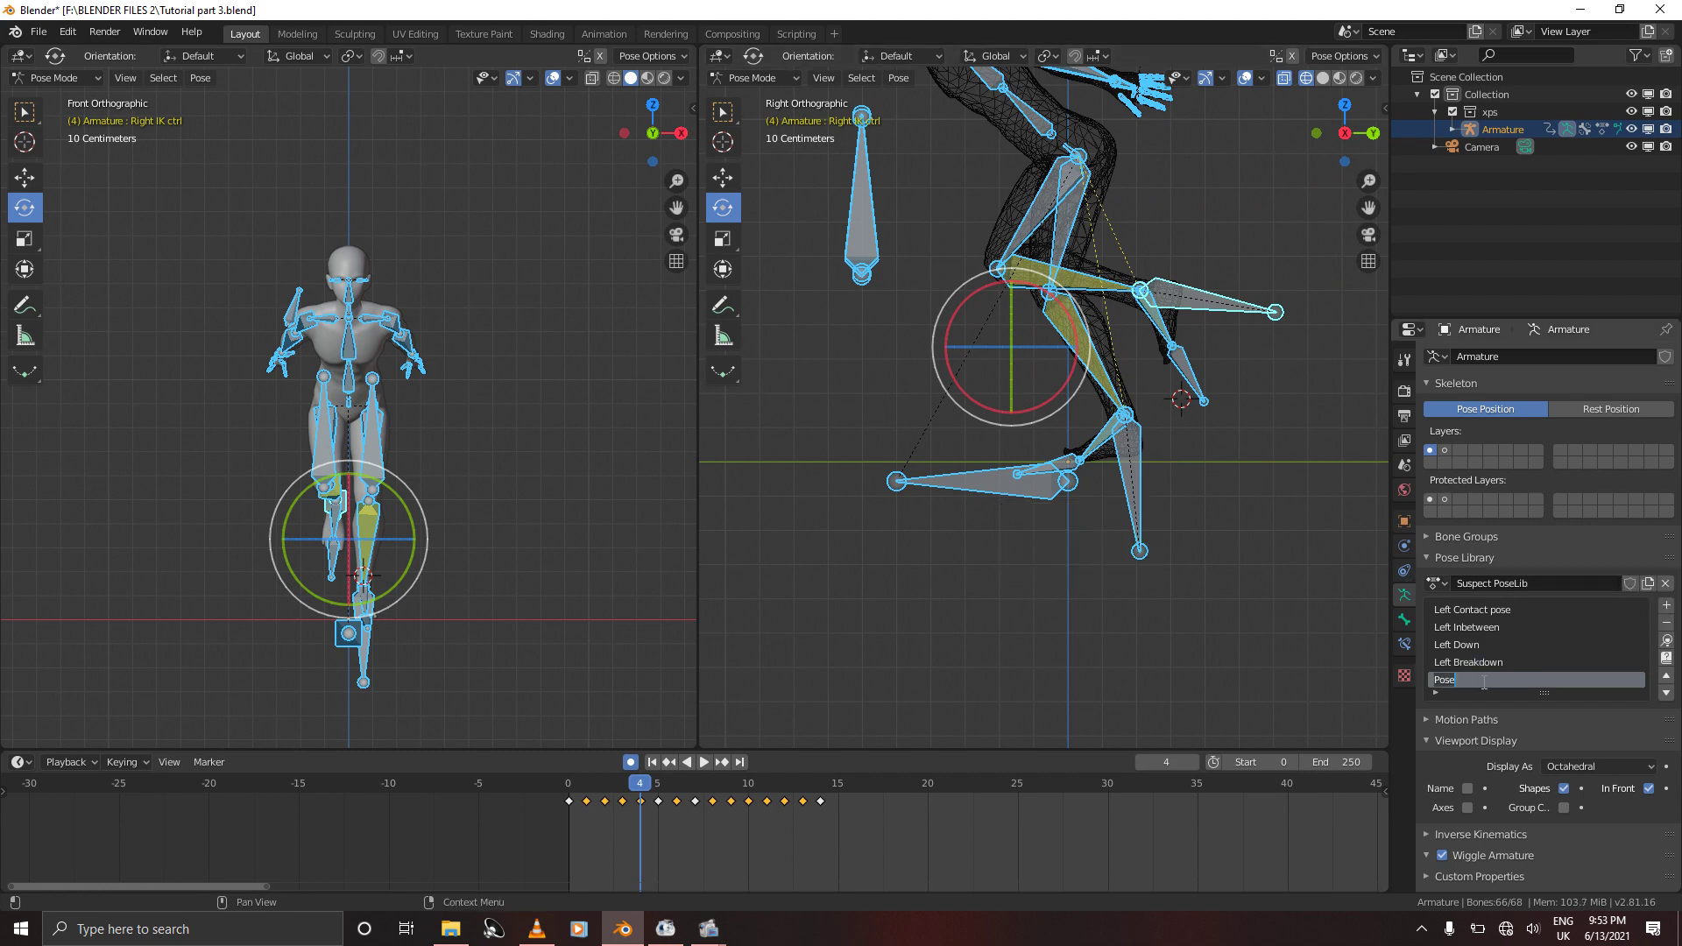
{"action": "type", "text": "Left Misc 1"}
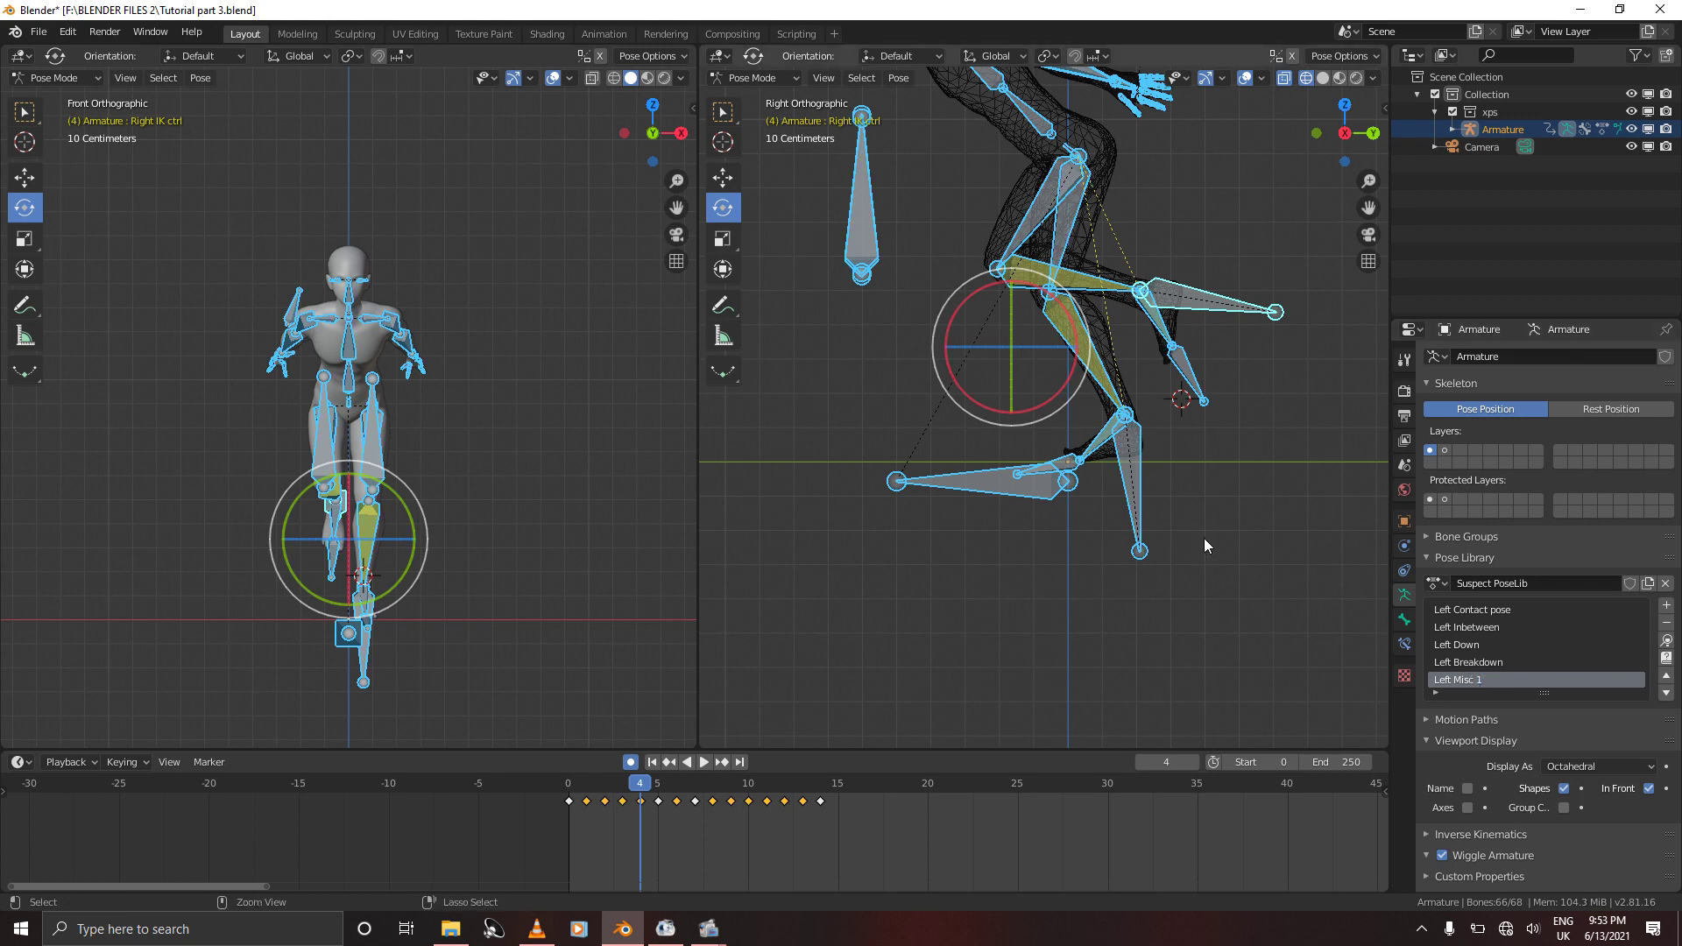
{"action": "key", "text": "ctrl+s"}
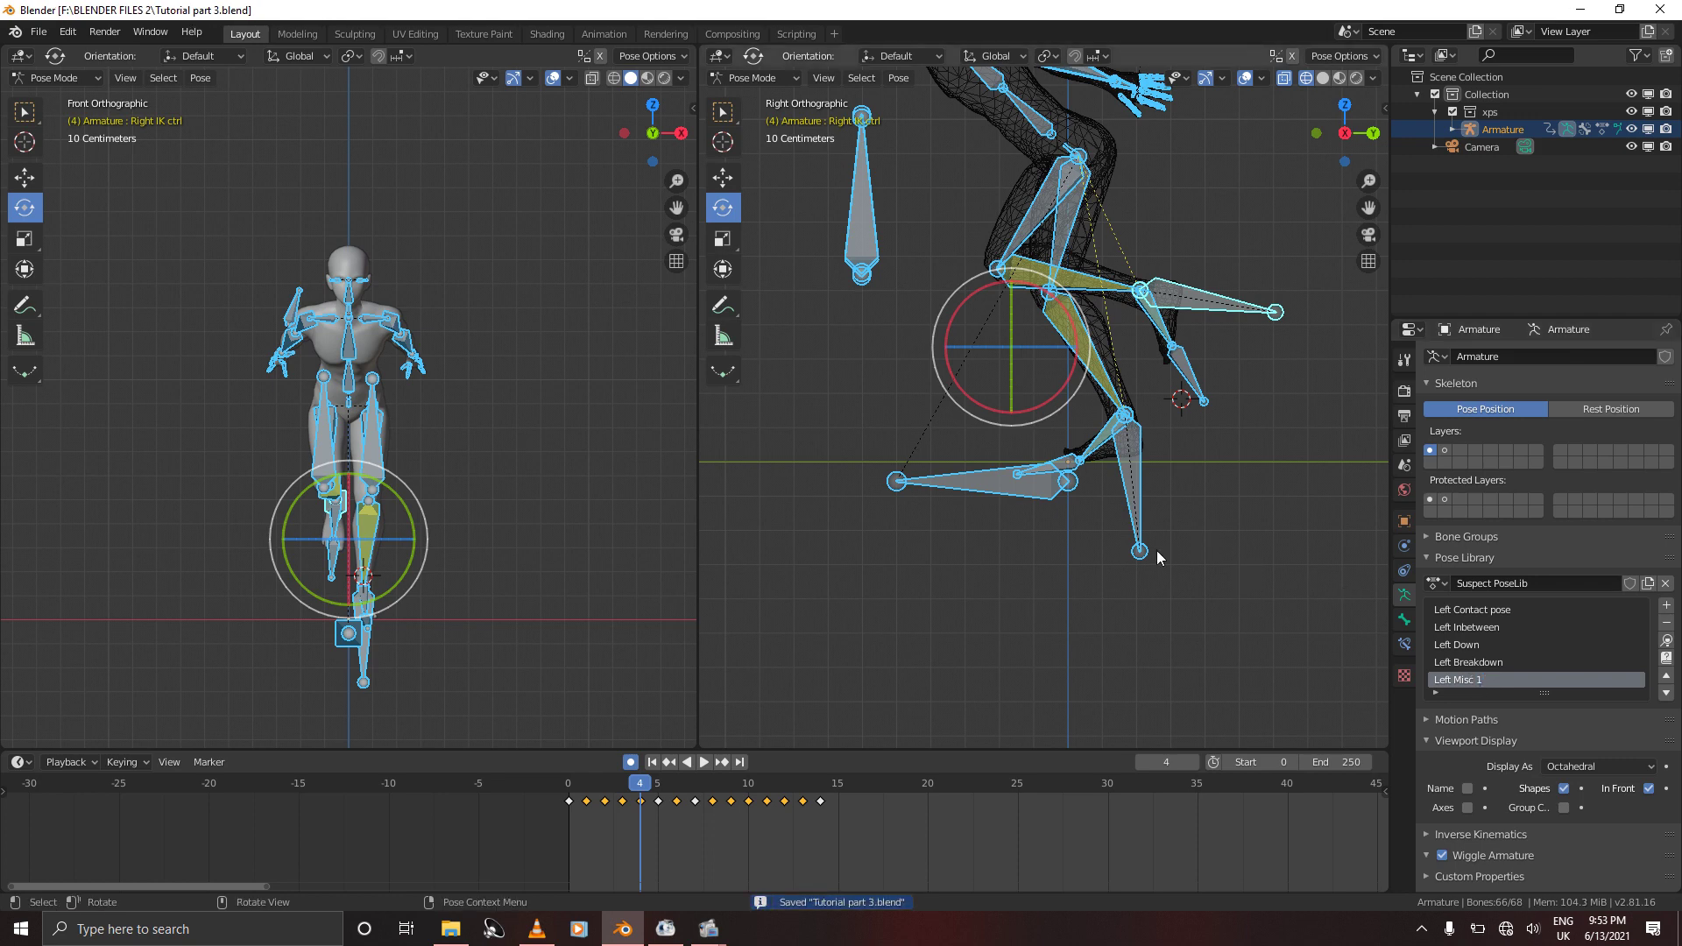
Add the pose at frame 5 to the pose library as a new pose named Left up
{"action": "key", "text": "Right"}
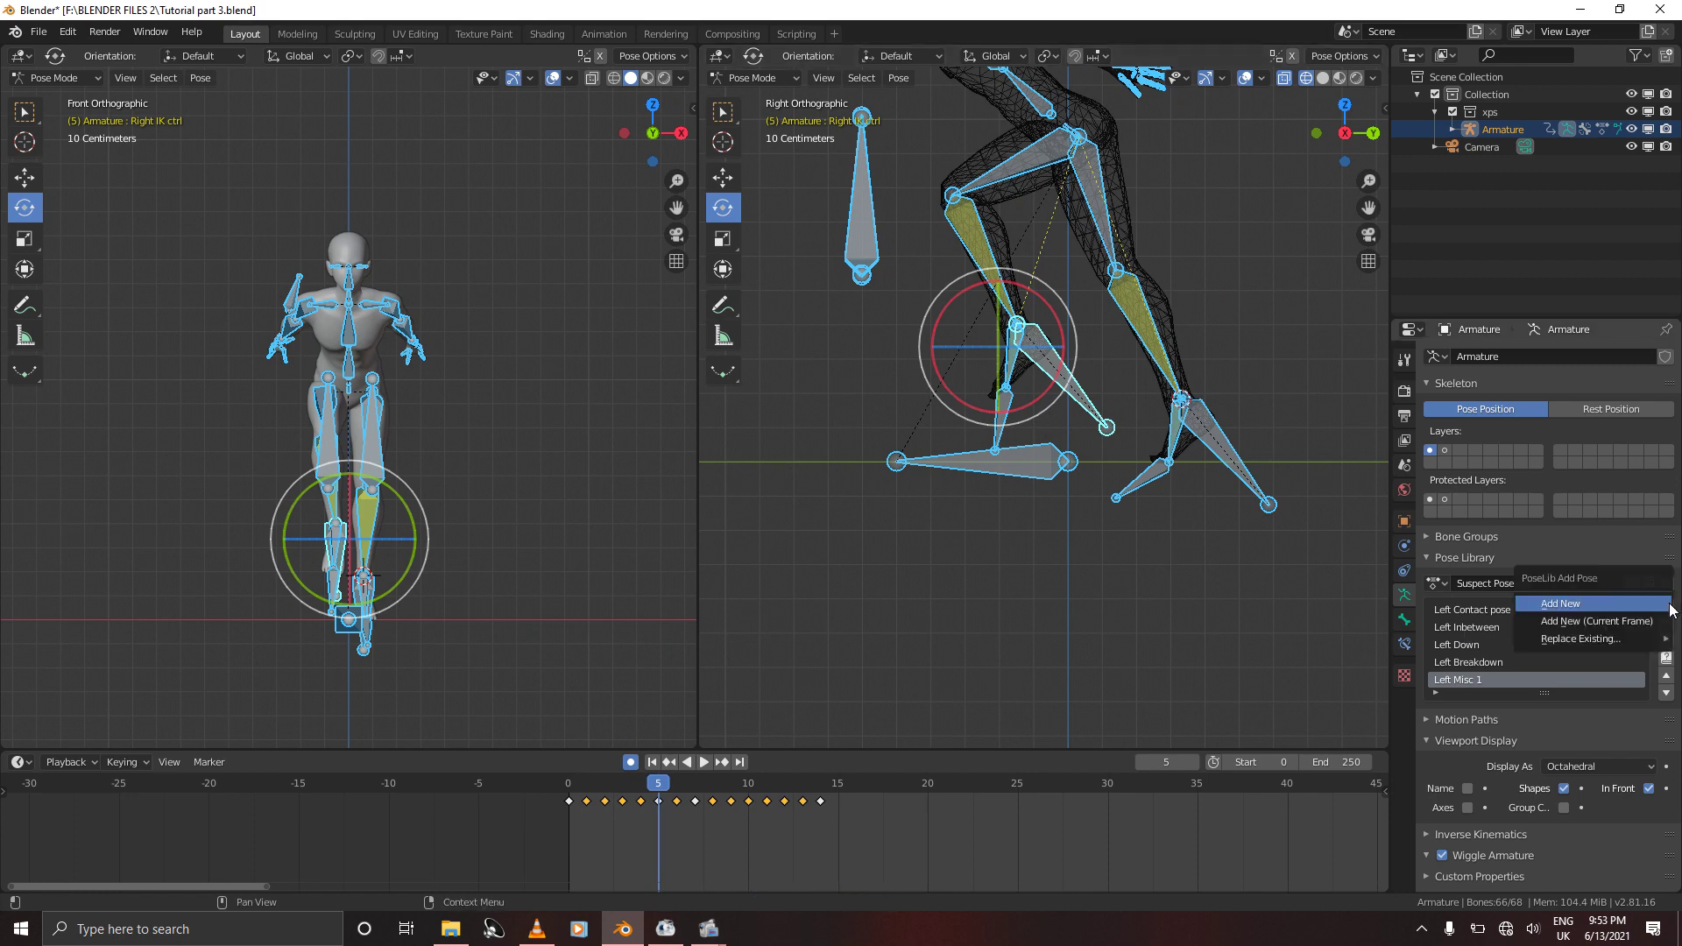
{"action": "left_click", "coordinate": [1666, 605]}
{"action": "left_click", "coordinate": [1634, 604]}
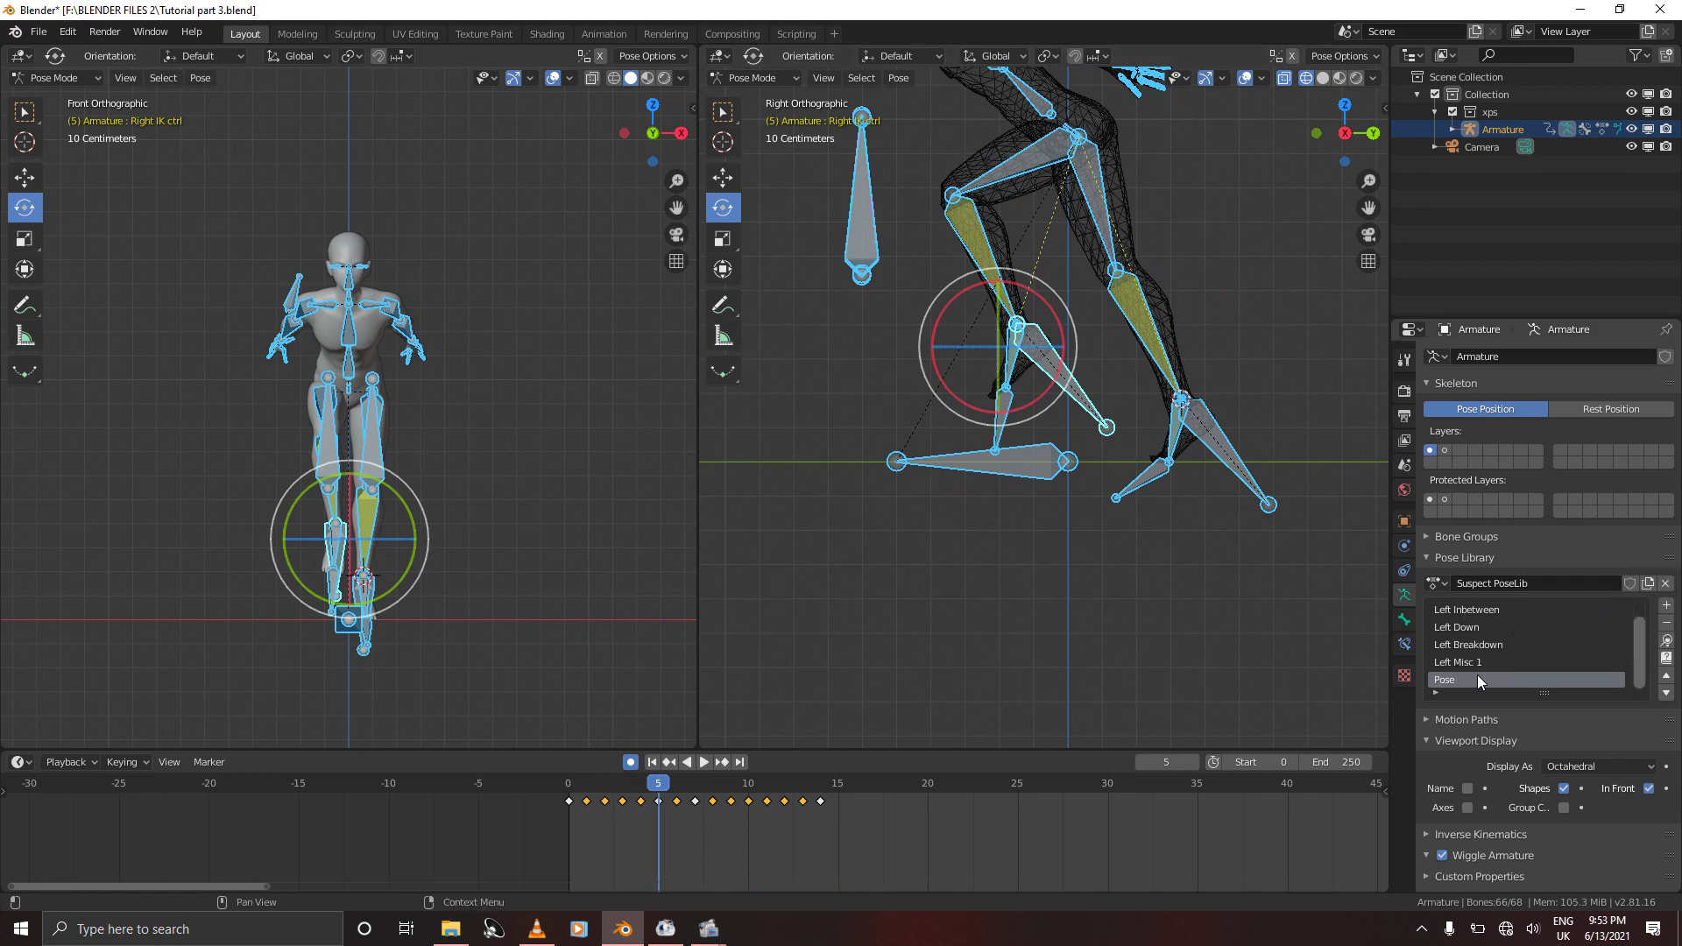
{"action": "type", "text": "Left up"}
Add the pose at frame 6 to the pose library as Left Misc 2, and save the file
{"action": "key", "text": "Right"}
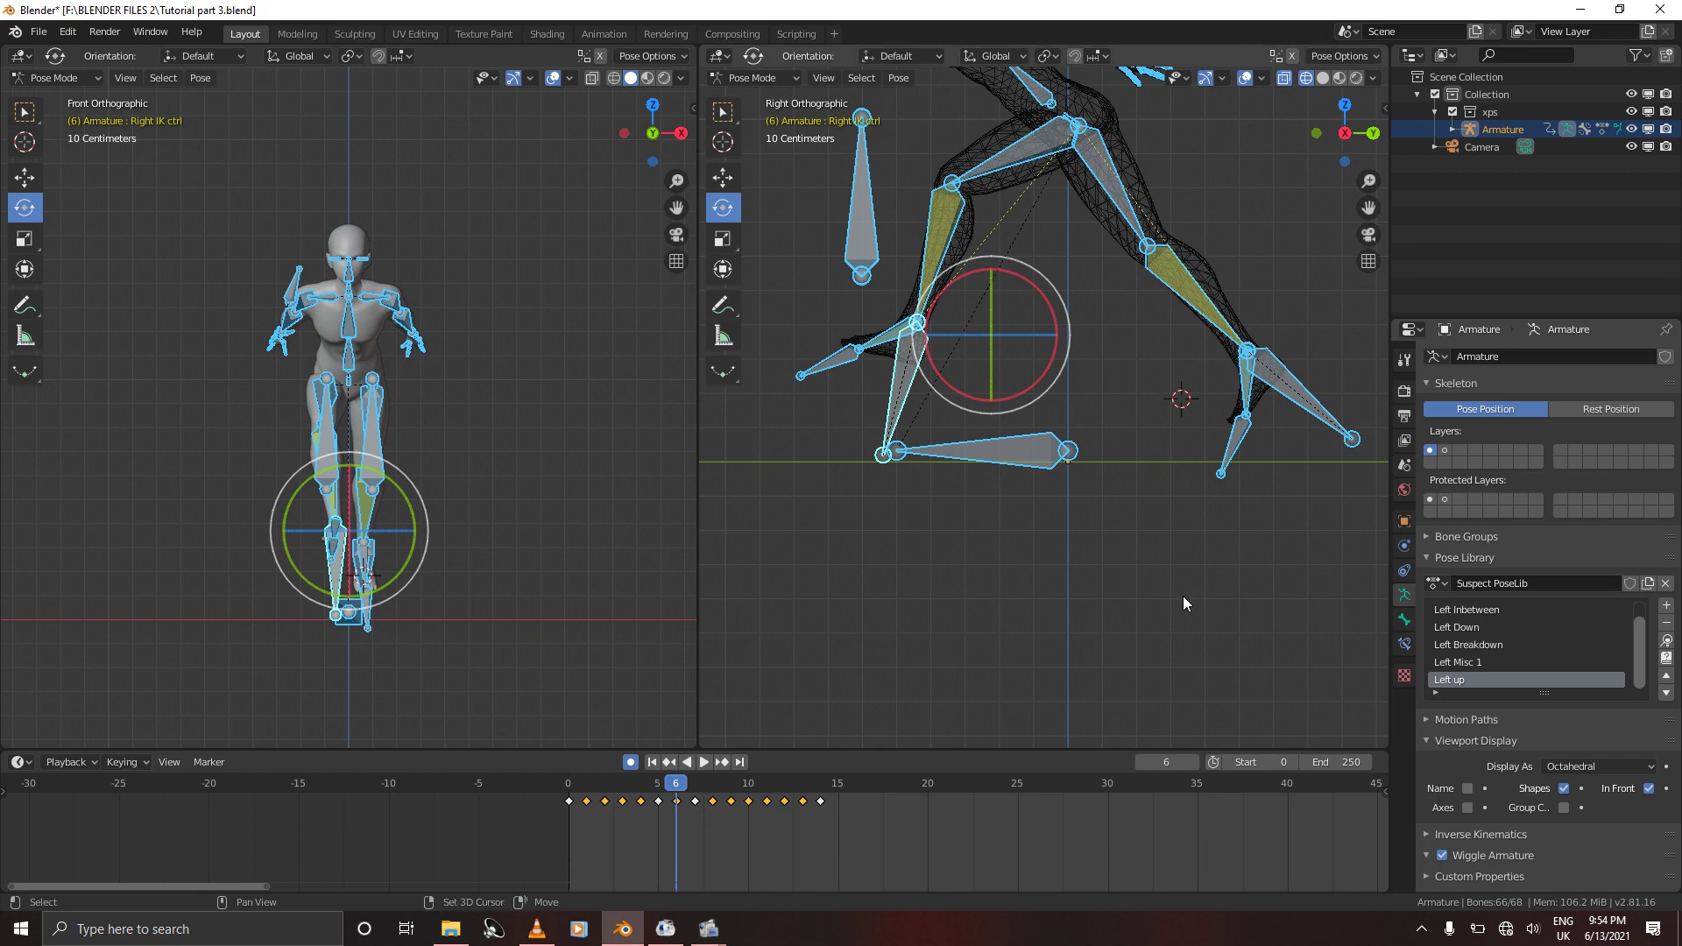
{"action": "left_click", "coordinate": [1667, 606]}
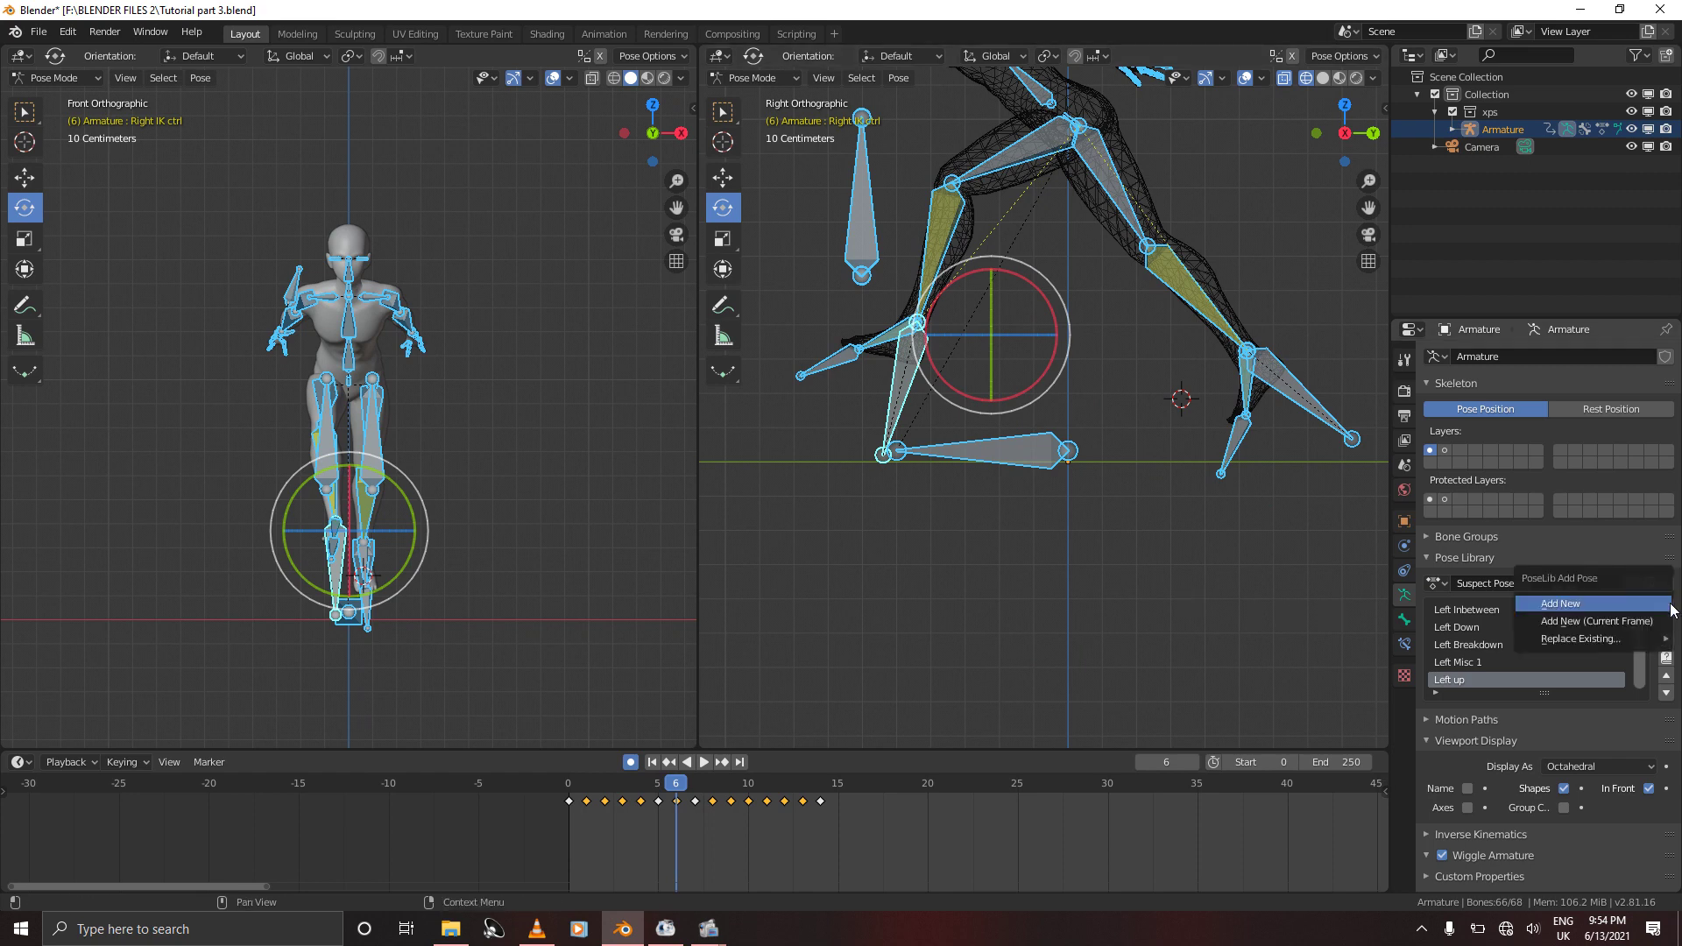
{"action": "left_click", "coordinate": [1606, 602]}
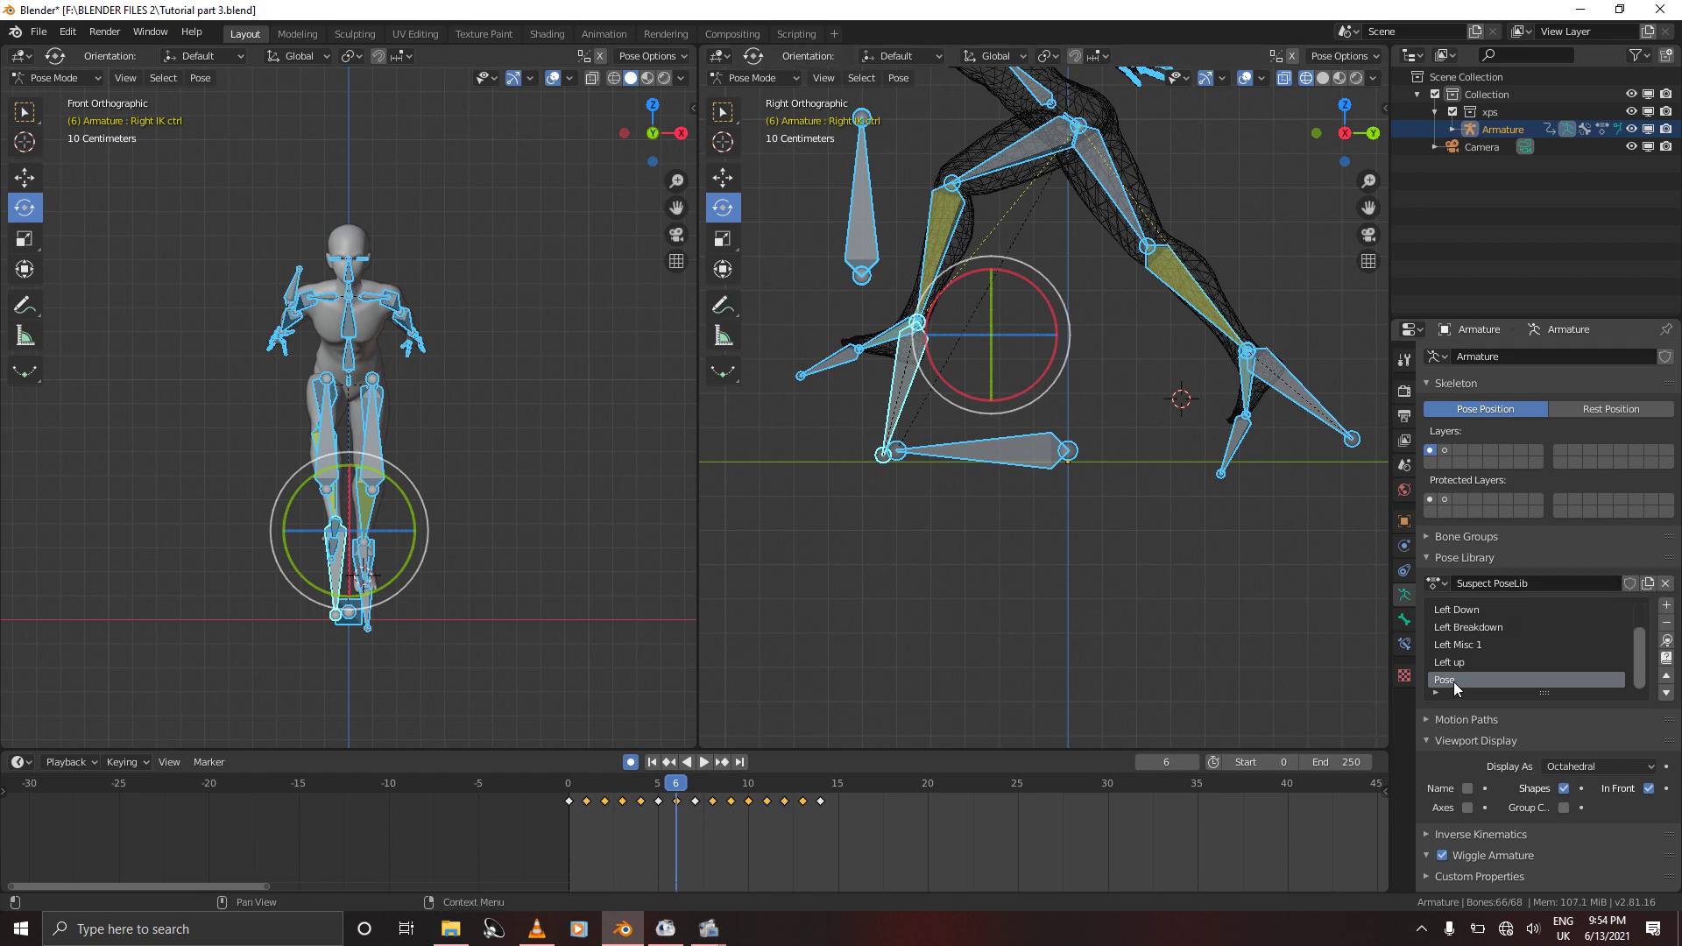
{"action": "double_click", "coordinate": [1454, 681]}
{"action": "type", "text": "Left Misc 2"}
{"action": "key", "text": "Return"}
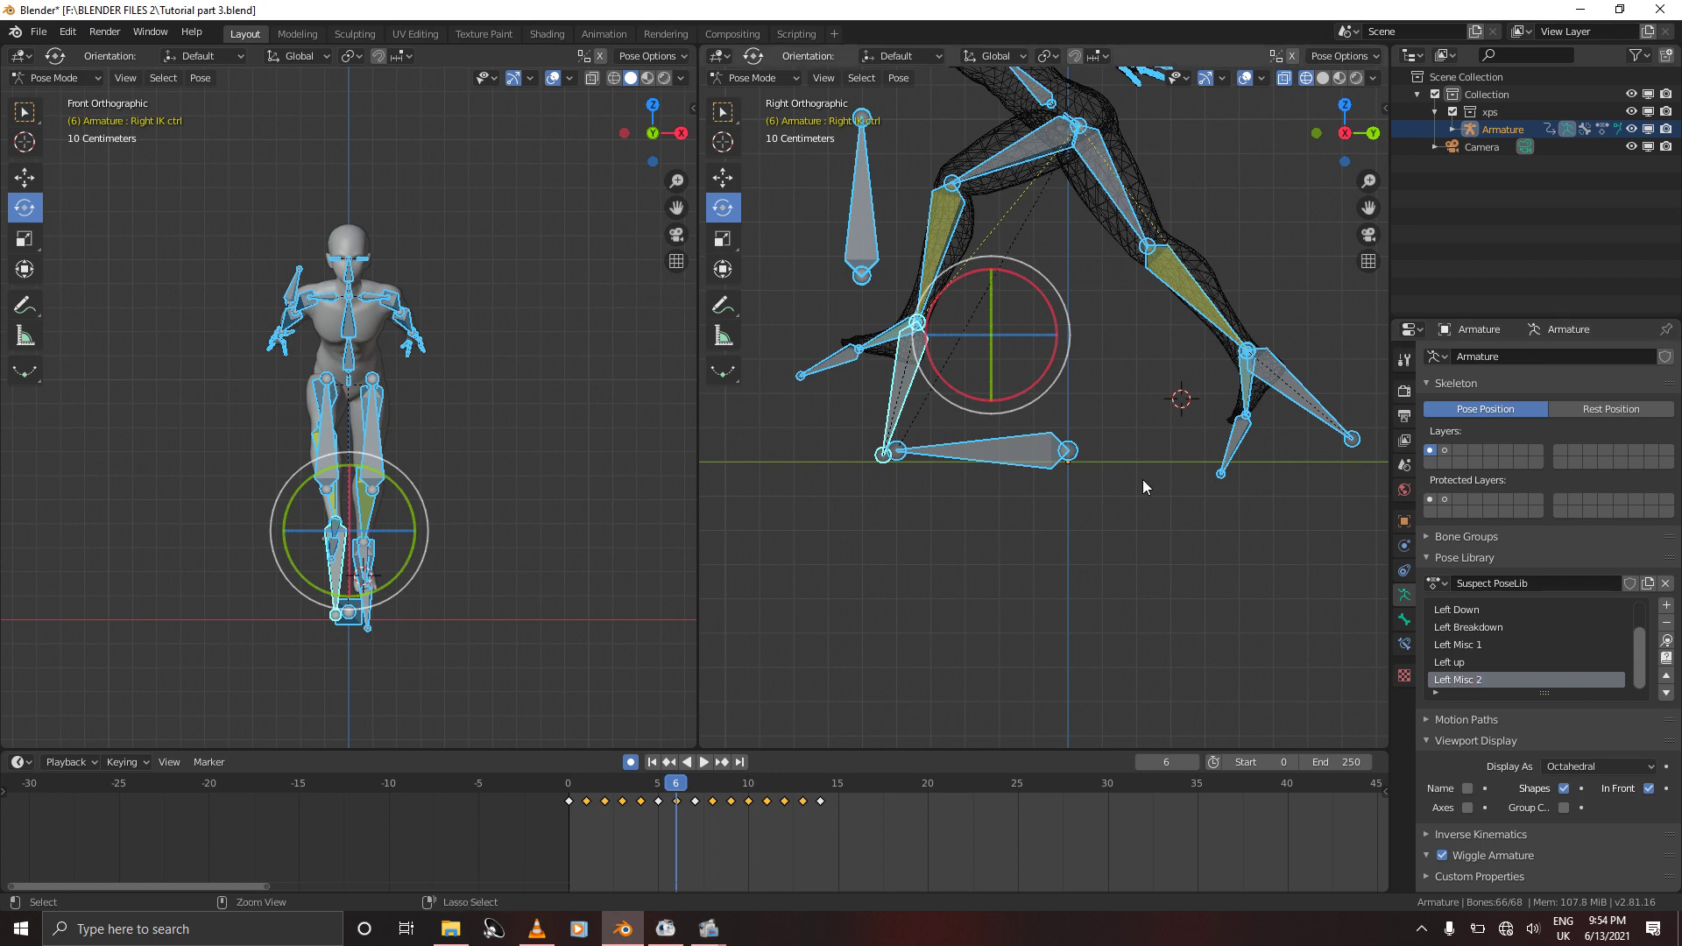
{"action": "key", "text": "ctrl+s"}
Add the pose at frame 7 to the pose library as a new pose named Right Contact
{"action": "key", "text": "Right"}
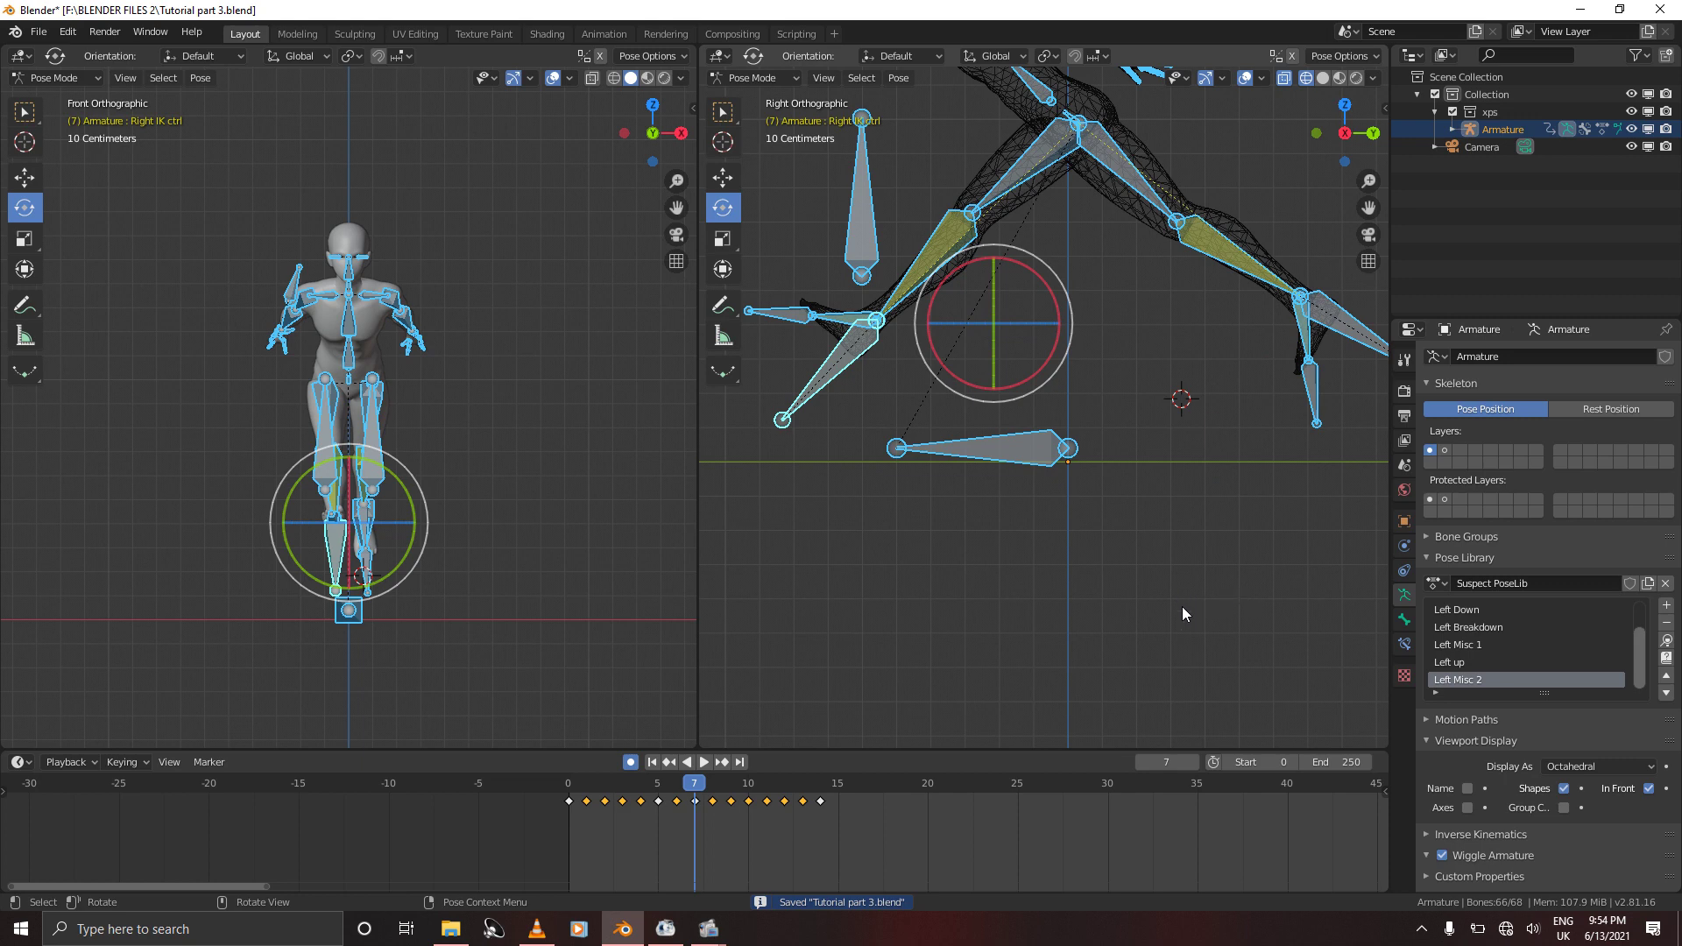
{"action": "key", "text": "shift+l"}
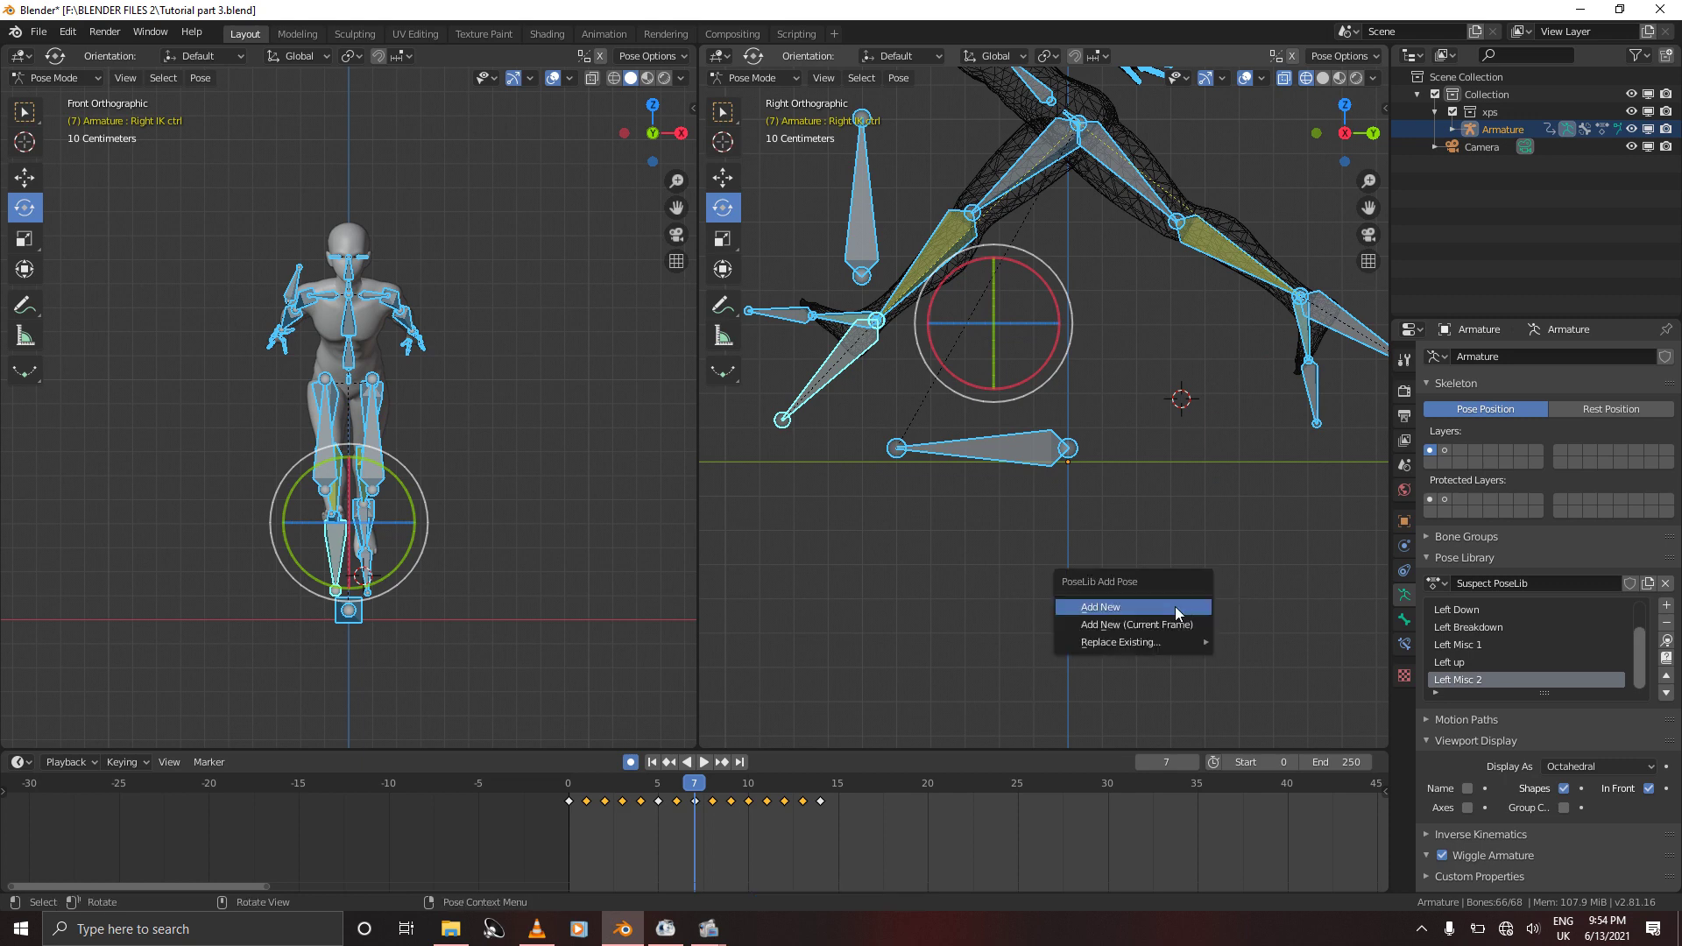
{"action": "left_click", "coordinate": [1082, 608]}
{"action": "double_click", "coordinate": [1505, 680]}
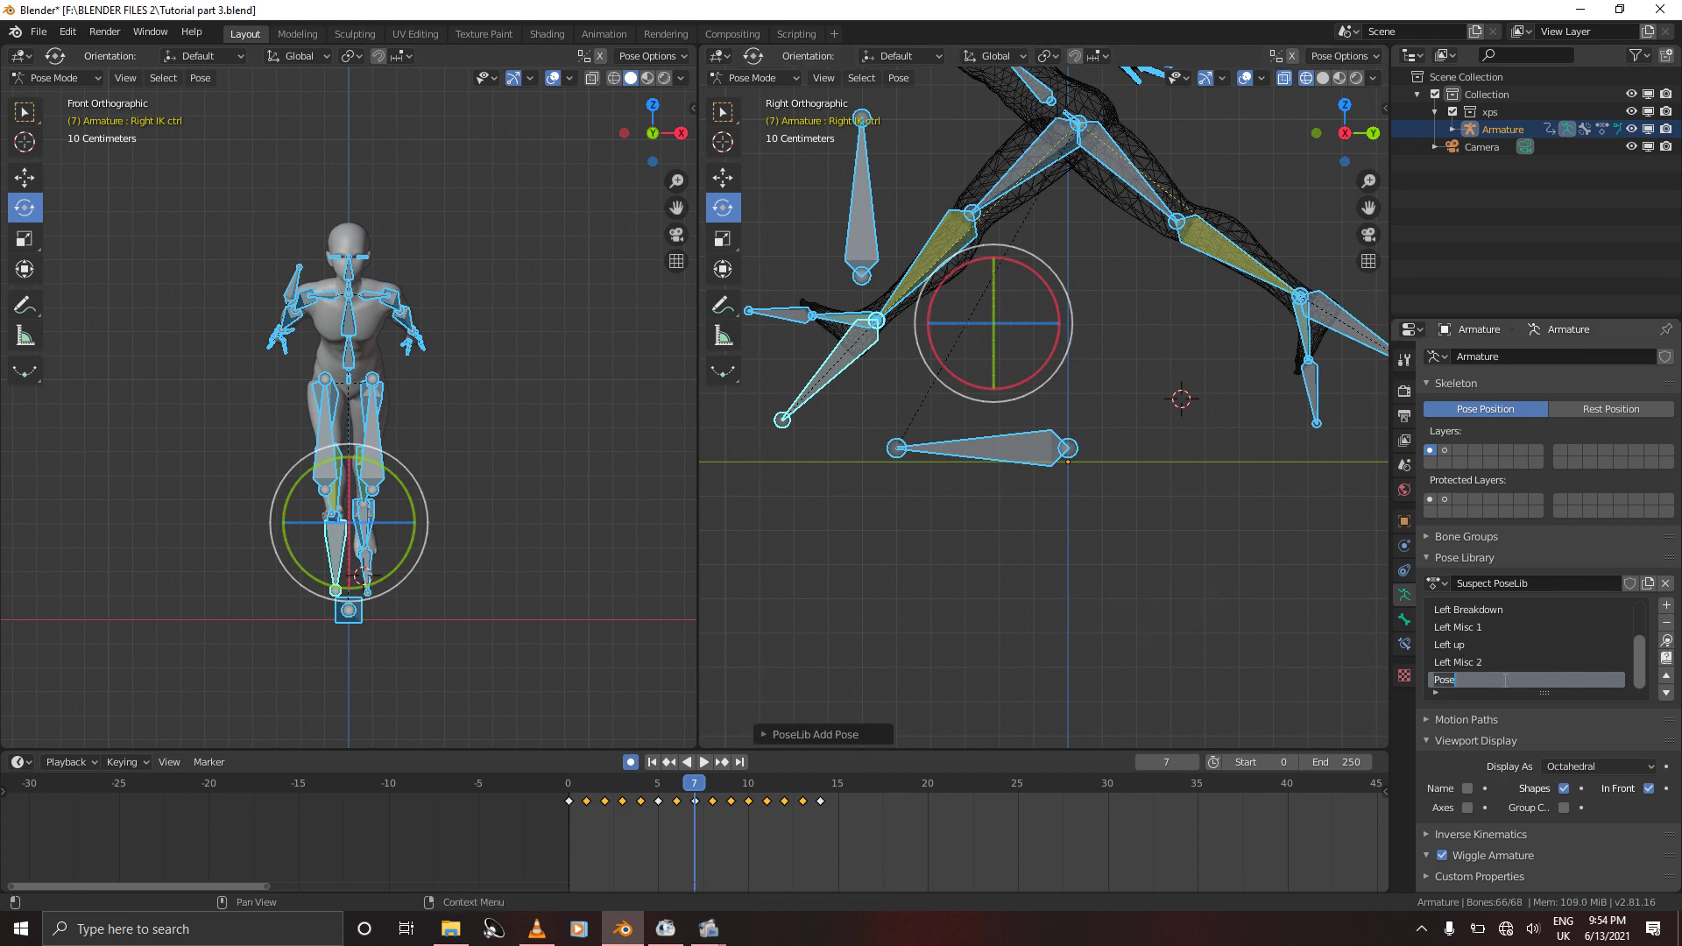
{"action": "type", "text": "Right Contact"}
Check the naming of the first library pose and rename the frame 7 pose as Right Contact Pose
{"action": "scroll", "coordinate": [1642, 620], "scroll_direction": "up", "scroll_amount": 1}
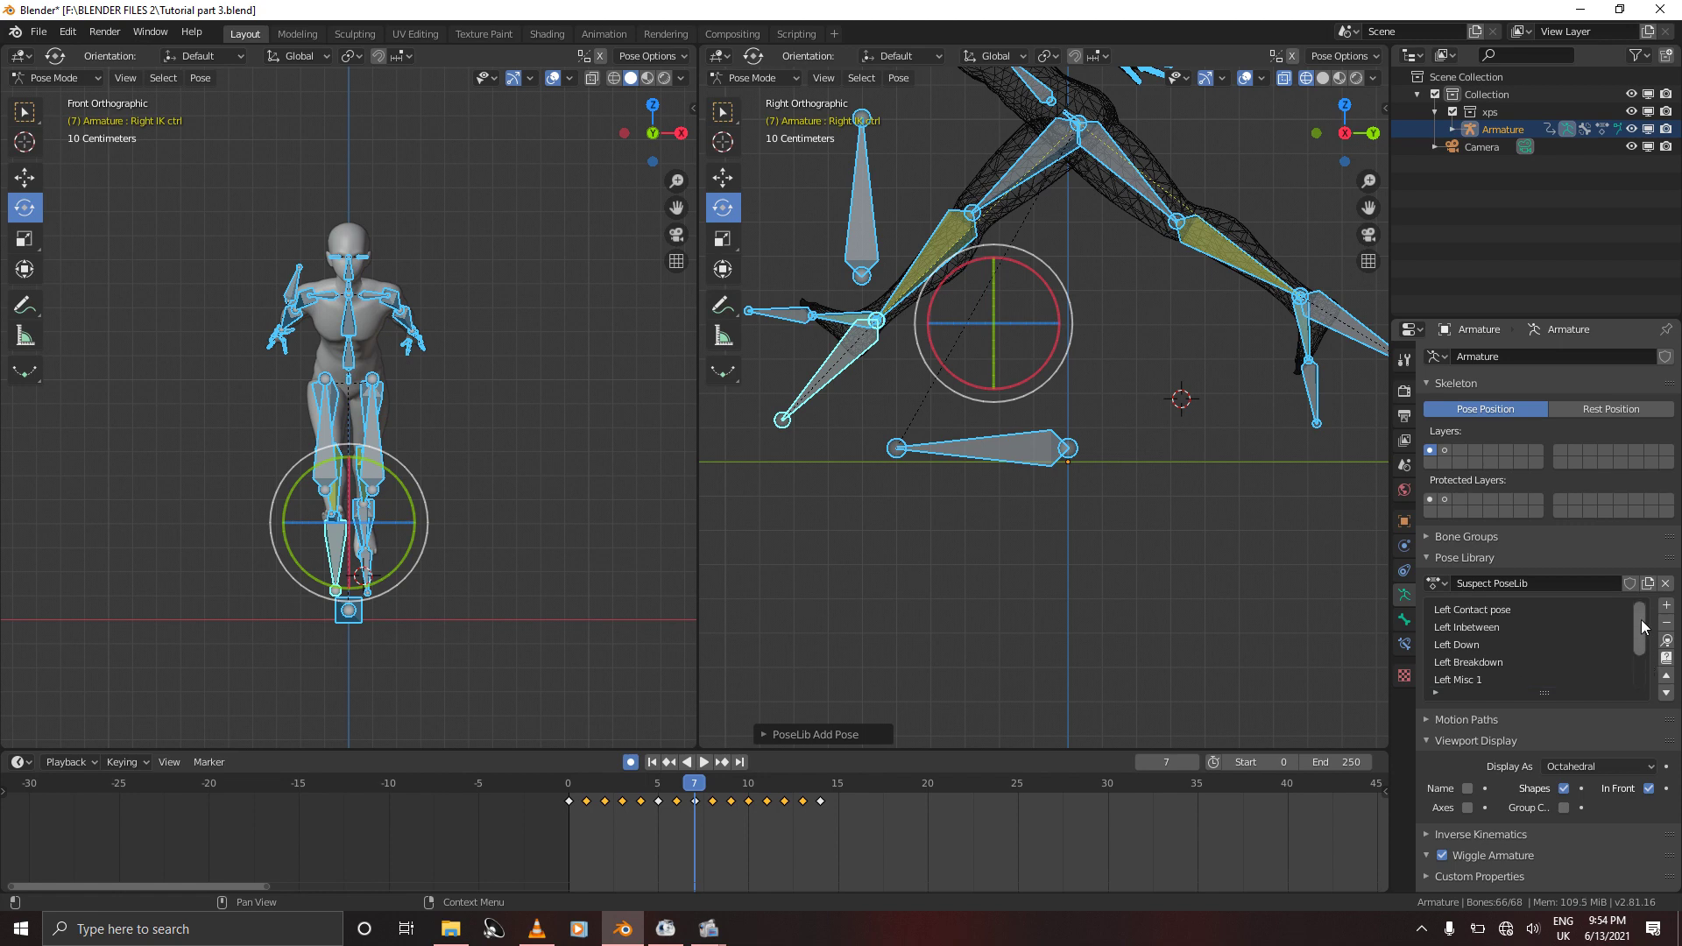
{"action": "scroll", "coordinate": [1641, 618], "scroll_direction": "down", "scroll_amount": 1}
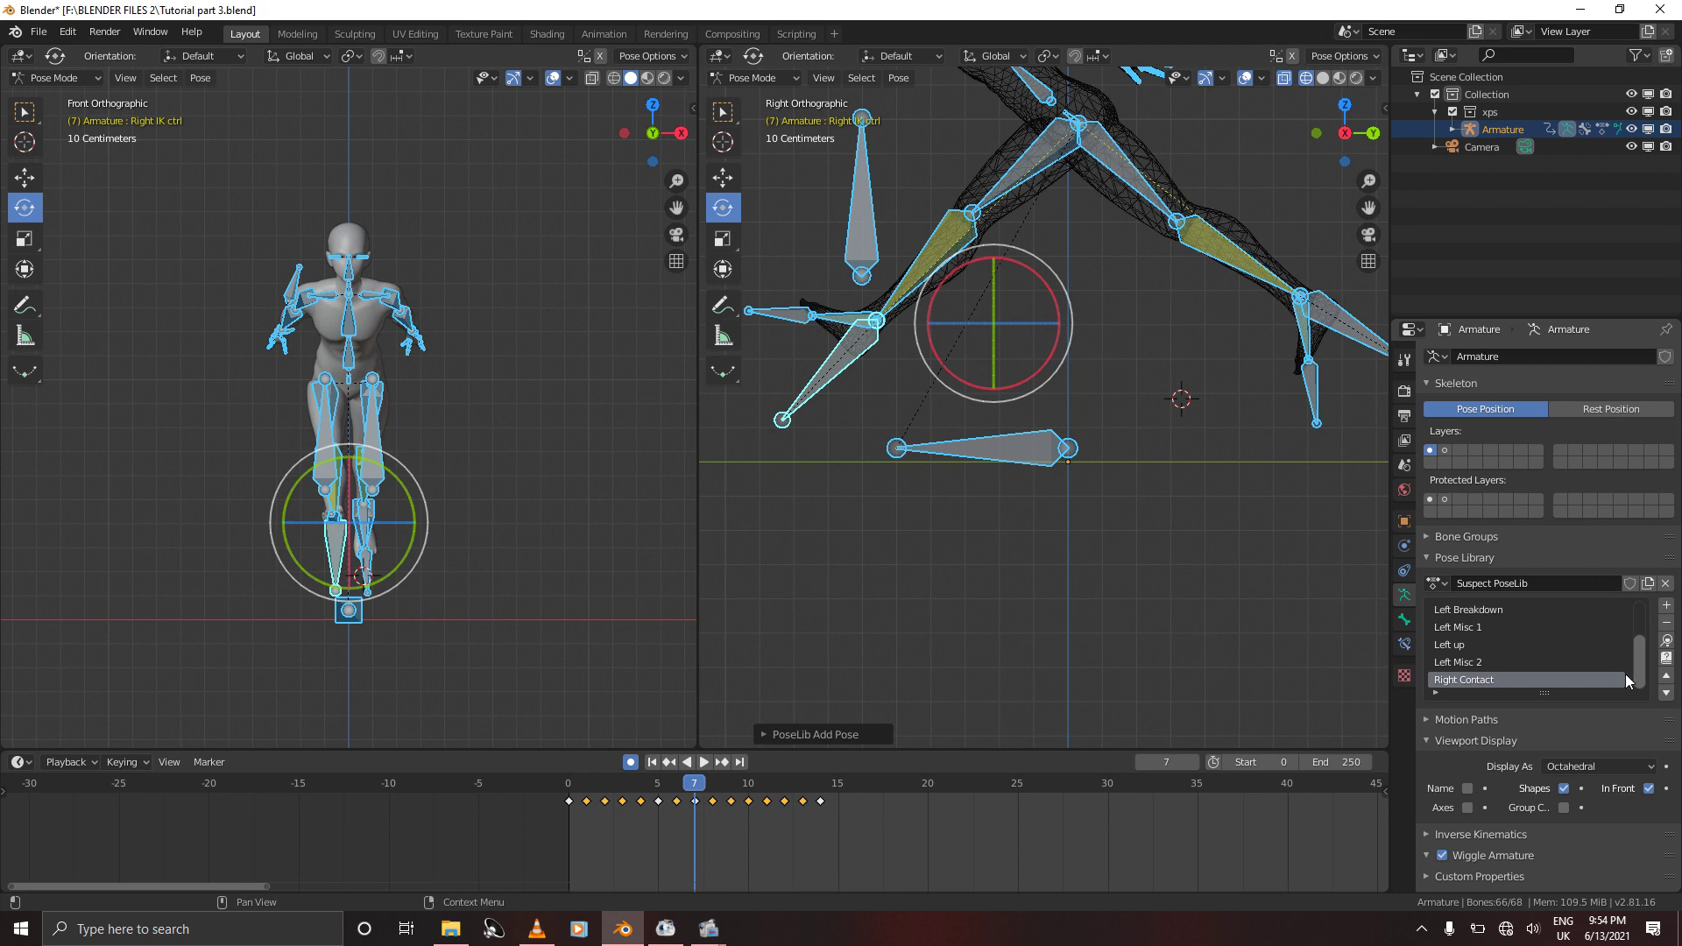
{"action": "double_click", "coordinate": [1498, 679]}
{"action": "type", "text": "R"}
{"action": "key", "text": "Return"}
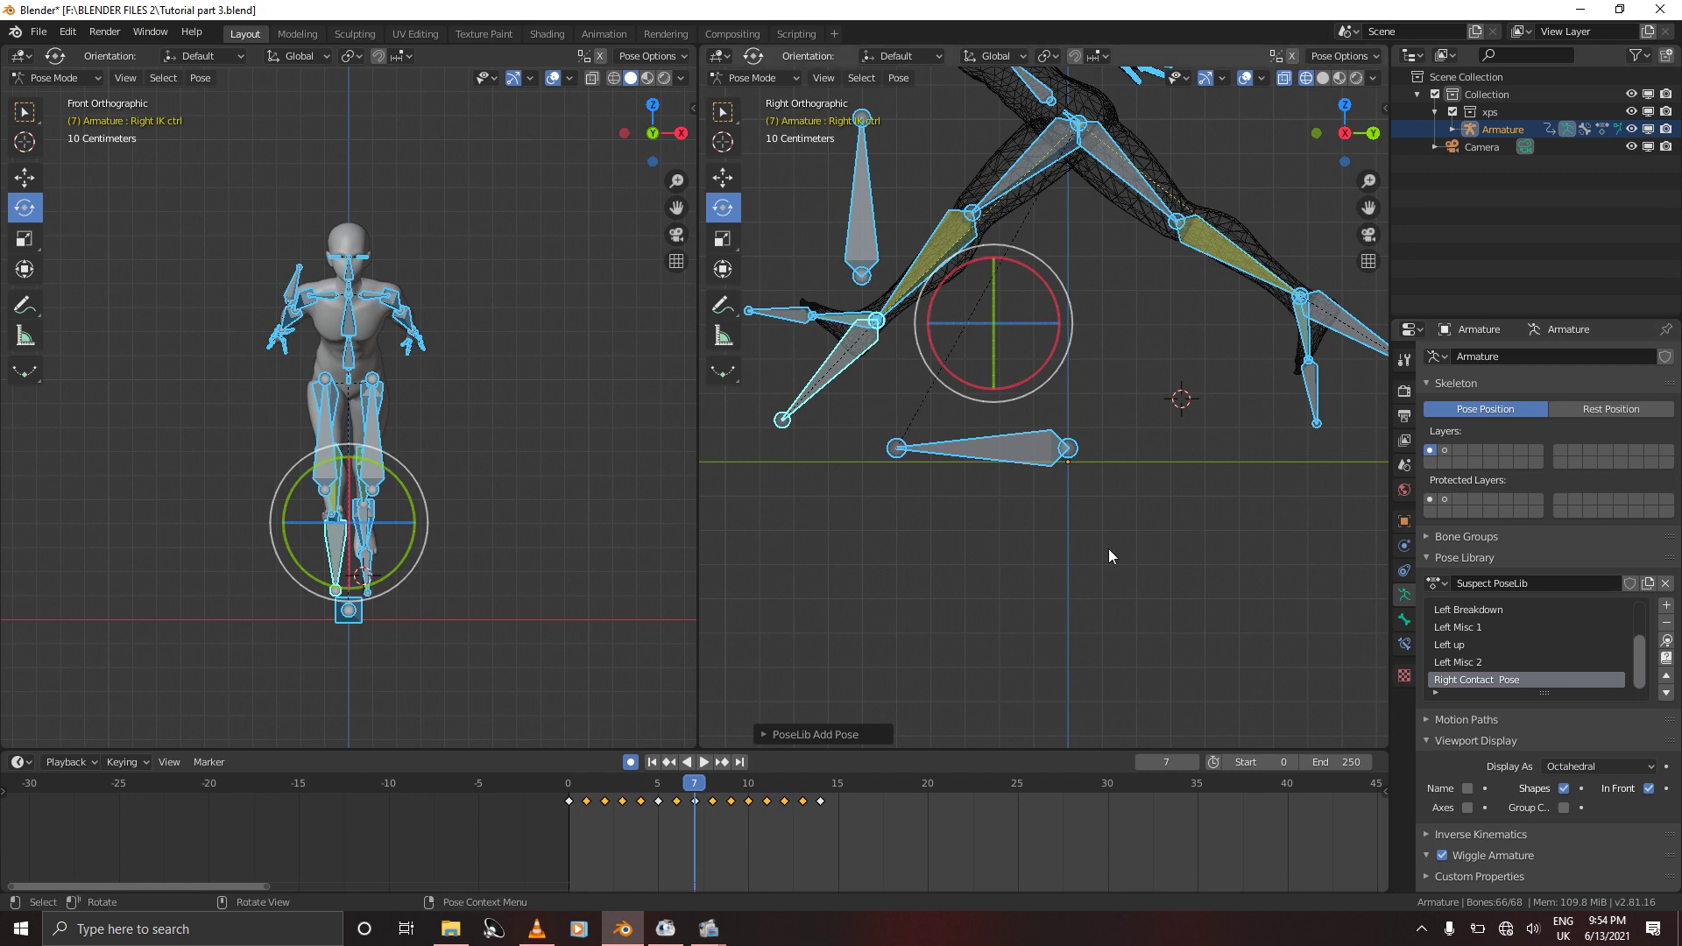
Add the pose at frame 8 to the pose library as Right Inbetween, and save the file
{"action": "key", "text": "Right"}
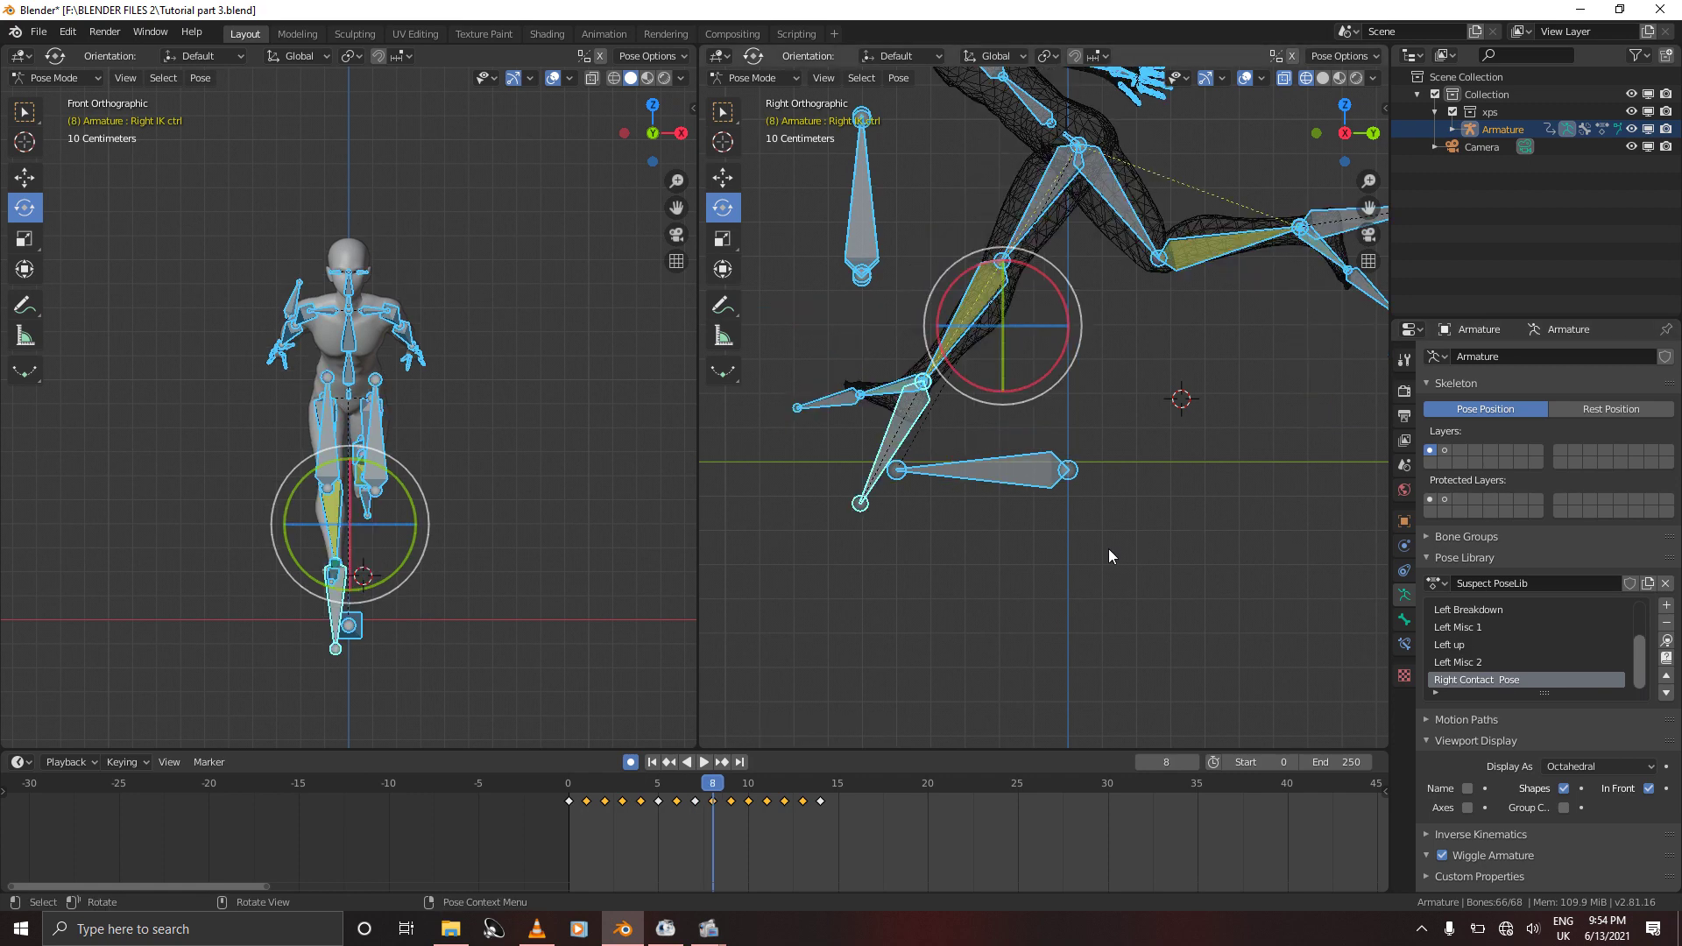
{"action": "left_click", "coordinate": [1669, 606]}
{"action": "left_click", "coordinate": [1638, 606]}
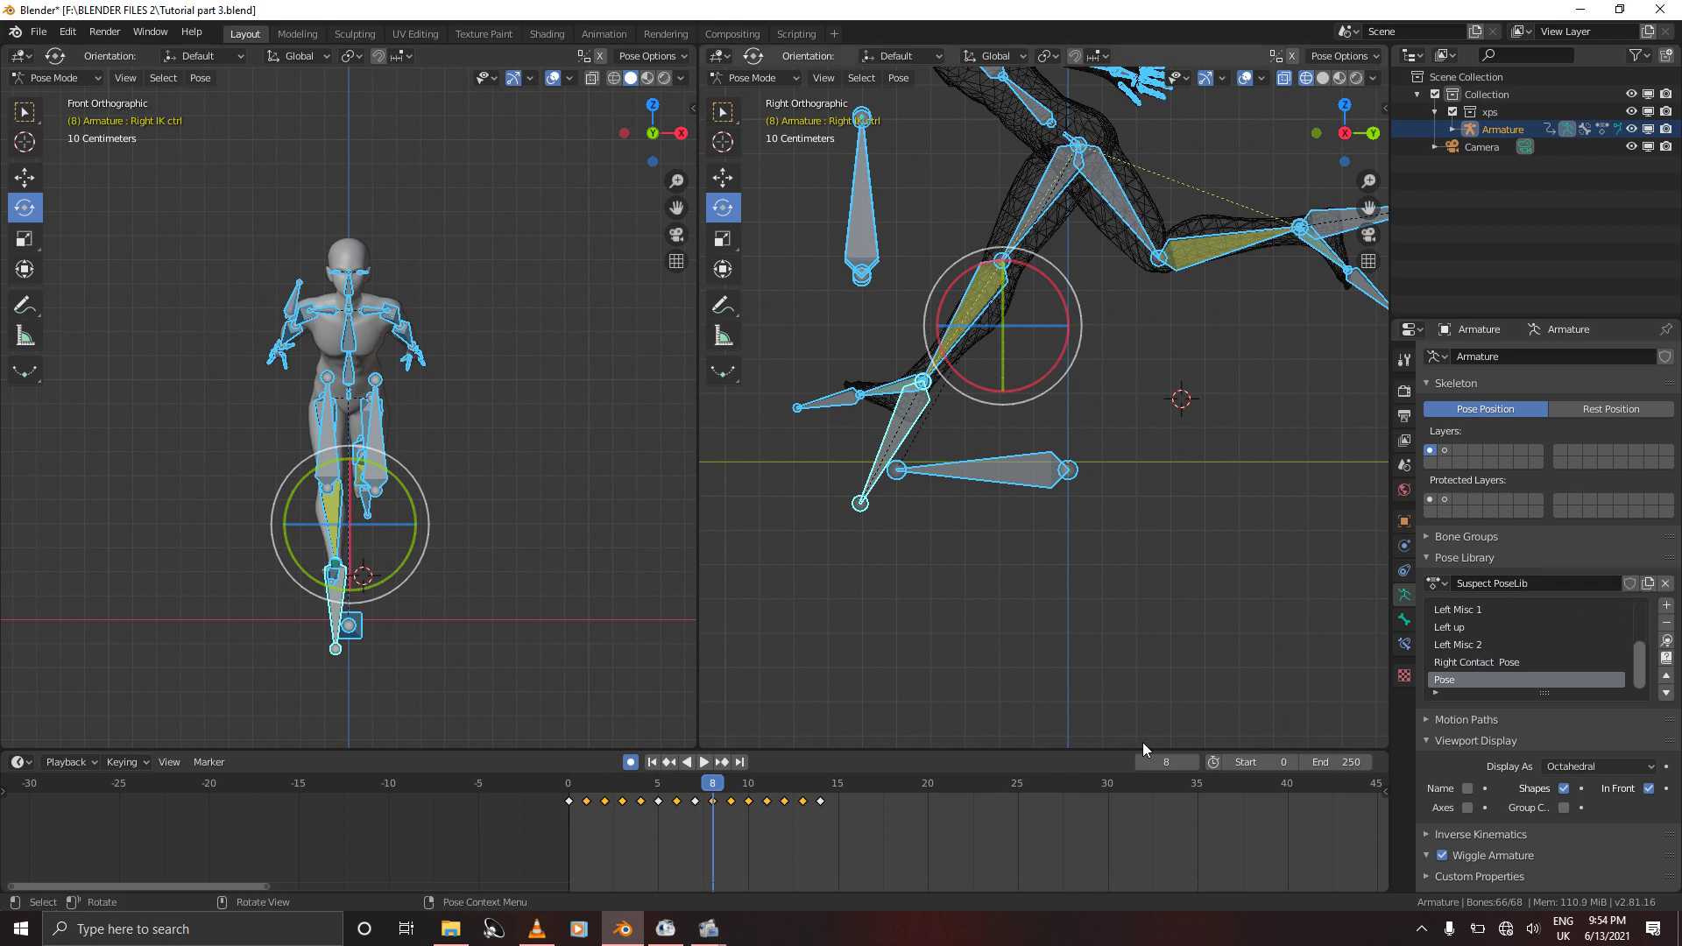
{"action": "double_click", "coordinate": [1457, 679]}
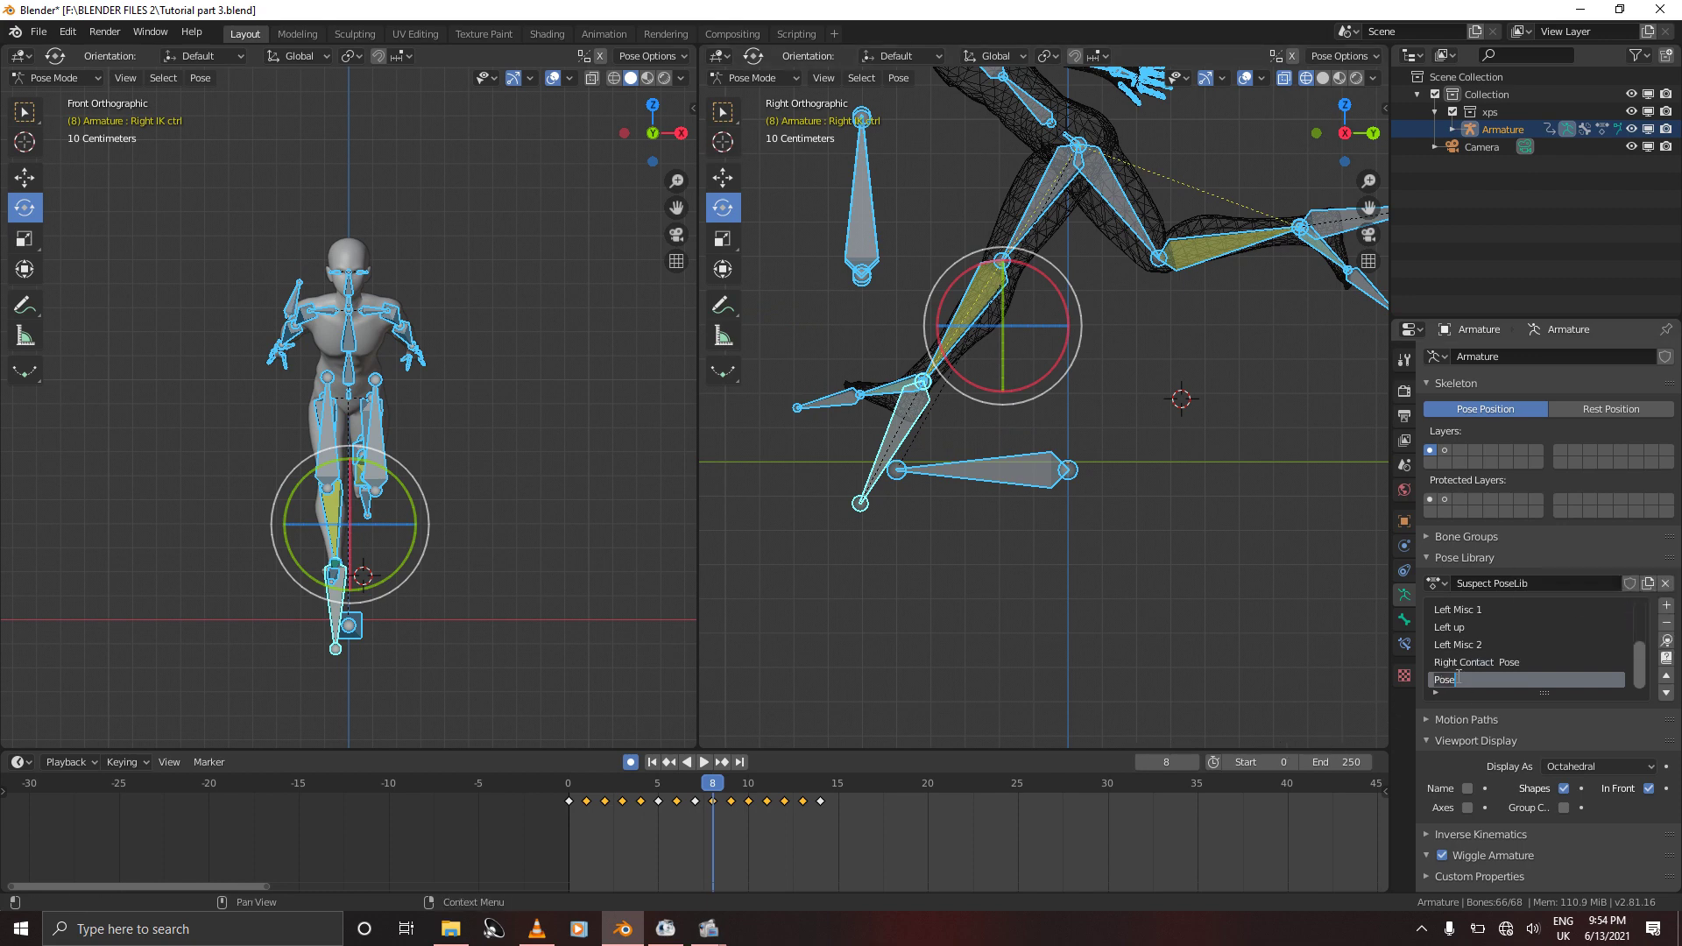
{"action": "type", "text": "Right Inbetween"}
{"action": "key", "text": "Return"}
{"action": "key", "text": "ctrl+s"}
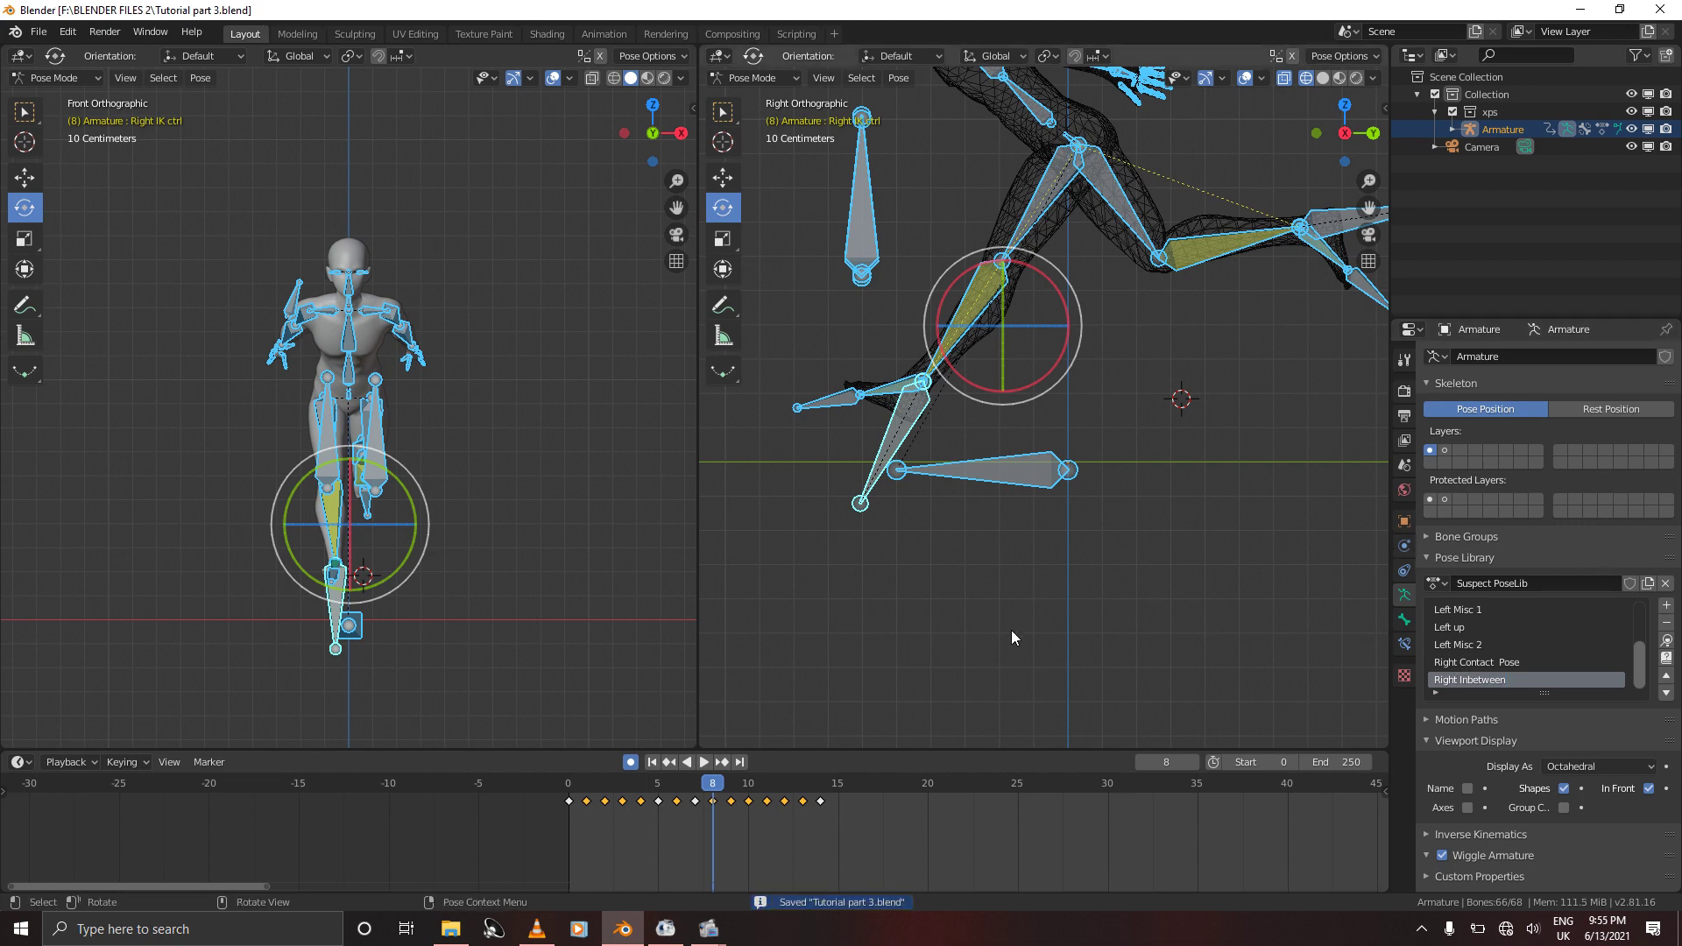
Add the pose at frame 9 to the pose library as a new pose named Right Down
{"action": "key", "text": "Right"}
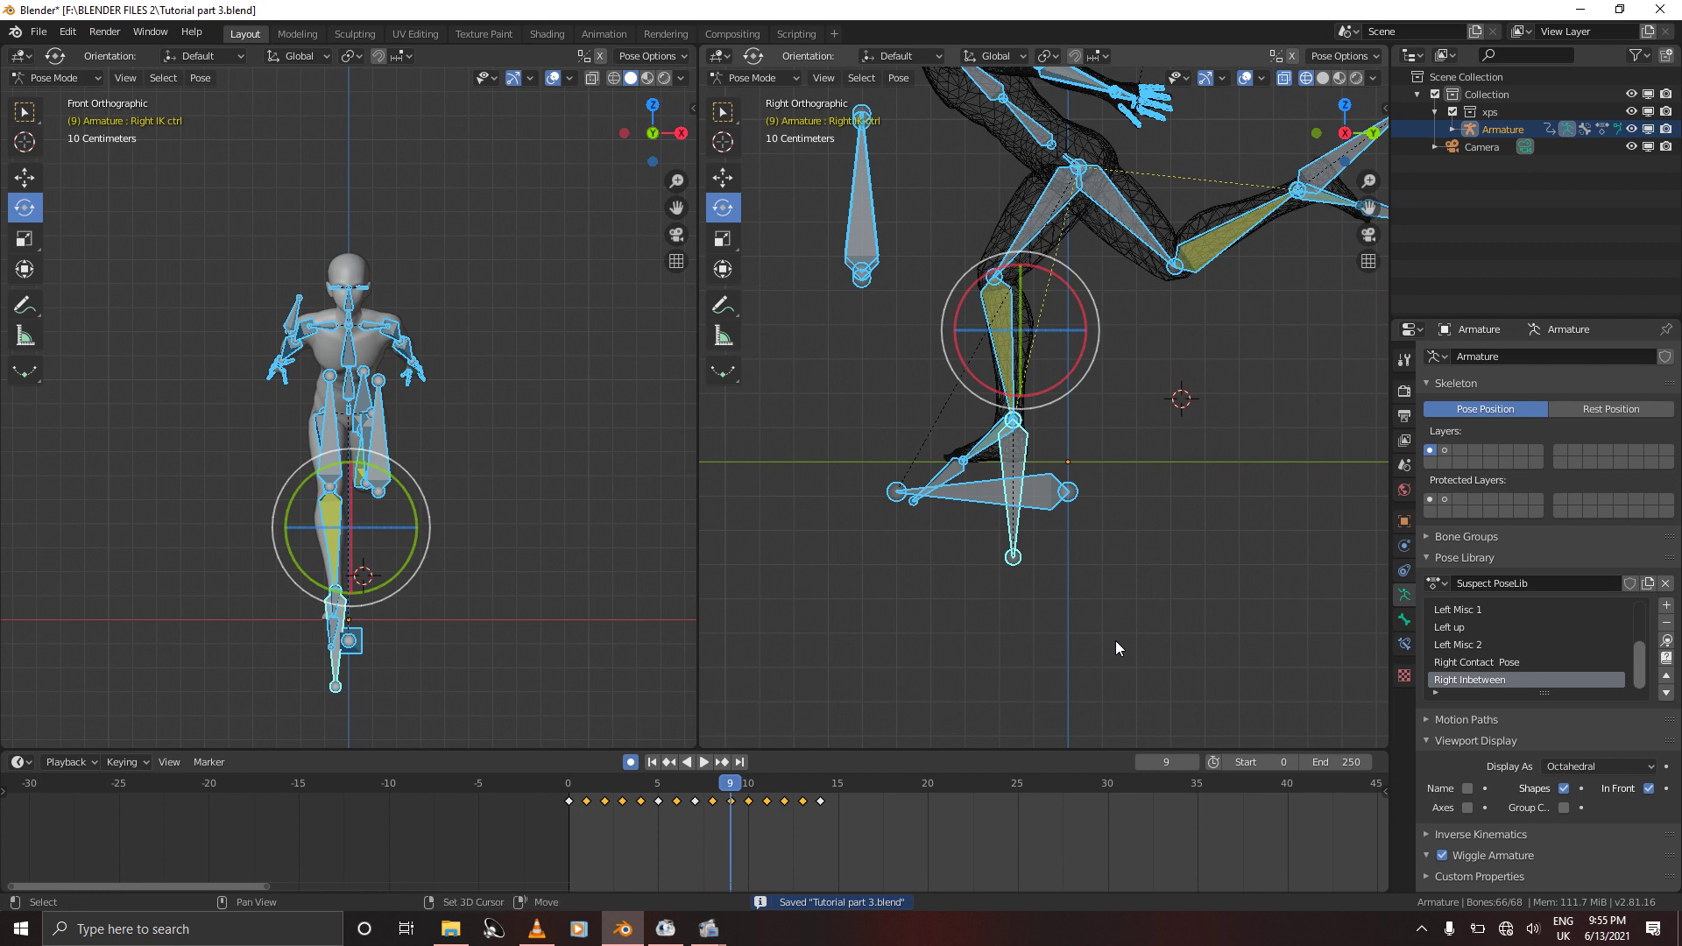
{"action": "key", "text": "i"}
{"action": "left_click", "coordinate": [1115, 639]}
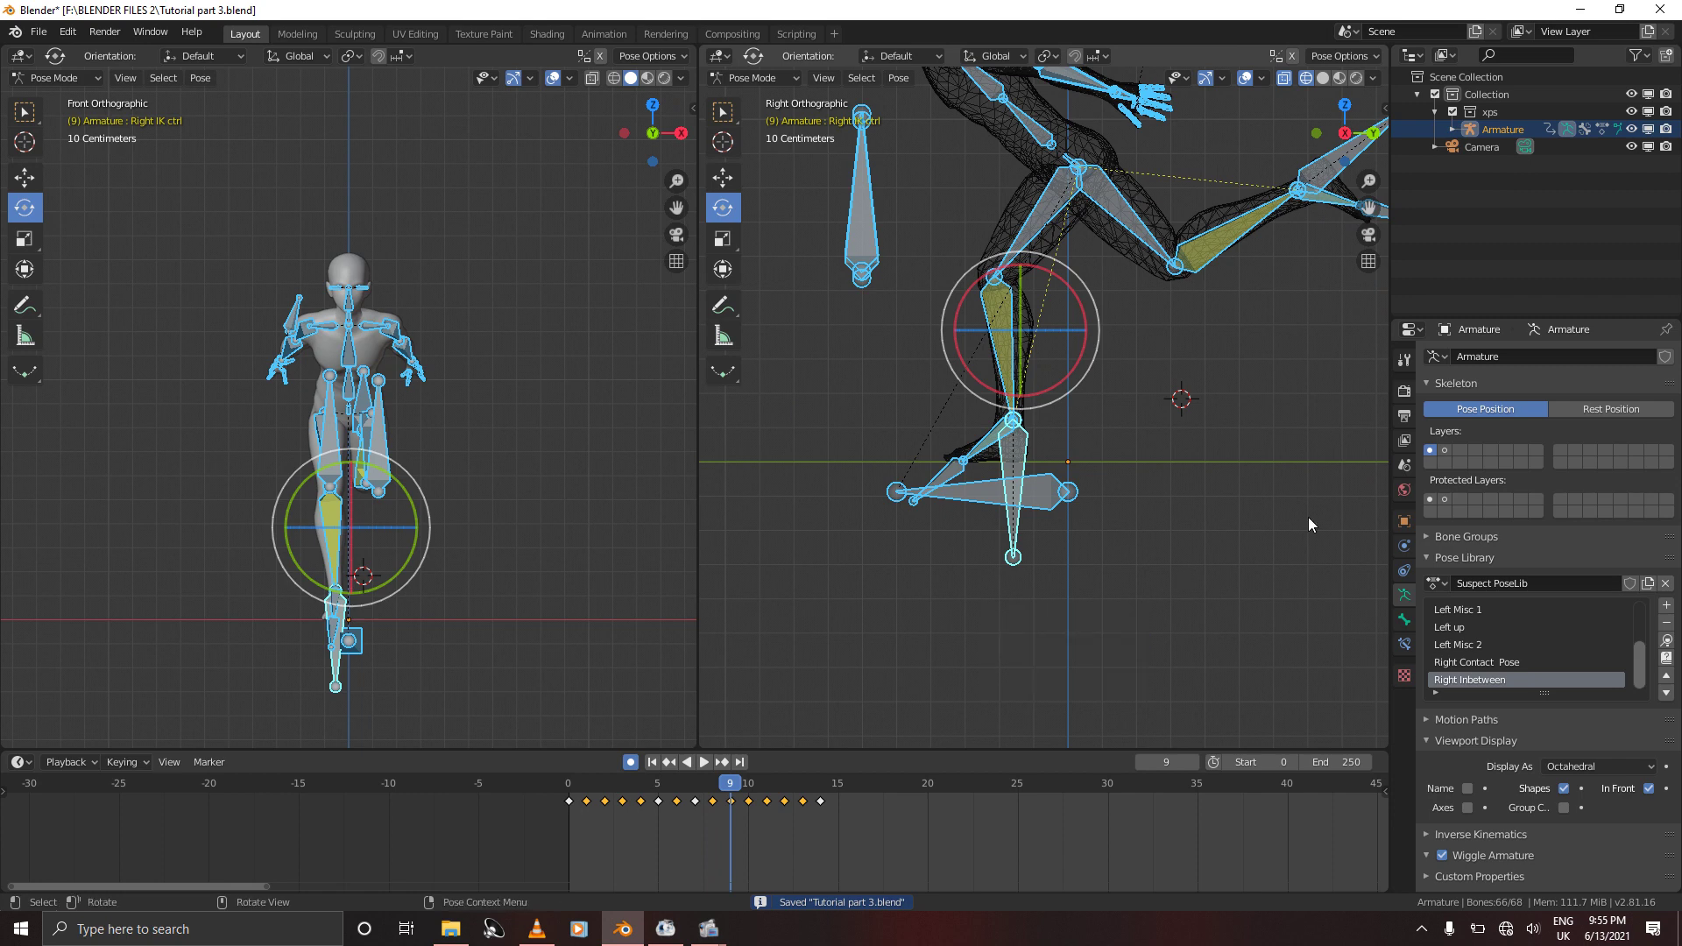
{"action": "left_click", "coordinate": [1666, 605]}
{"action": "left_click", "coordinate": [1633, 603]}
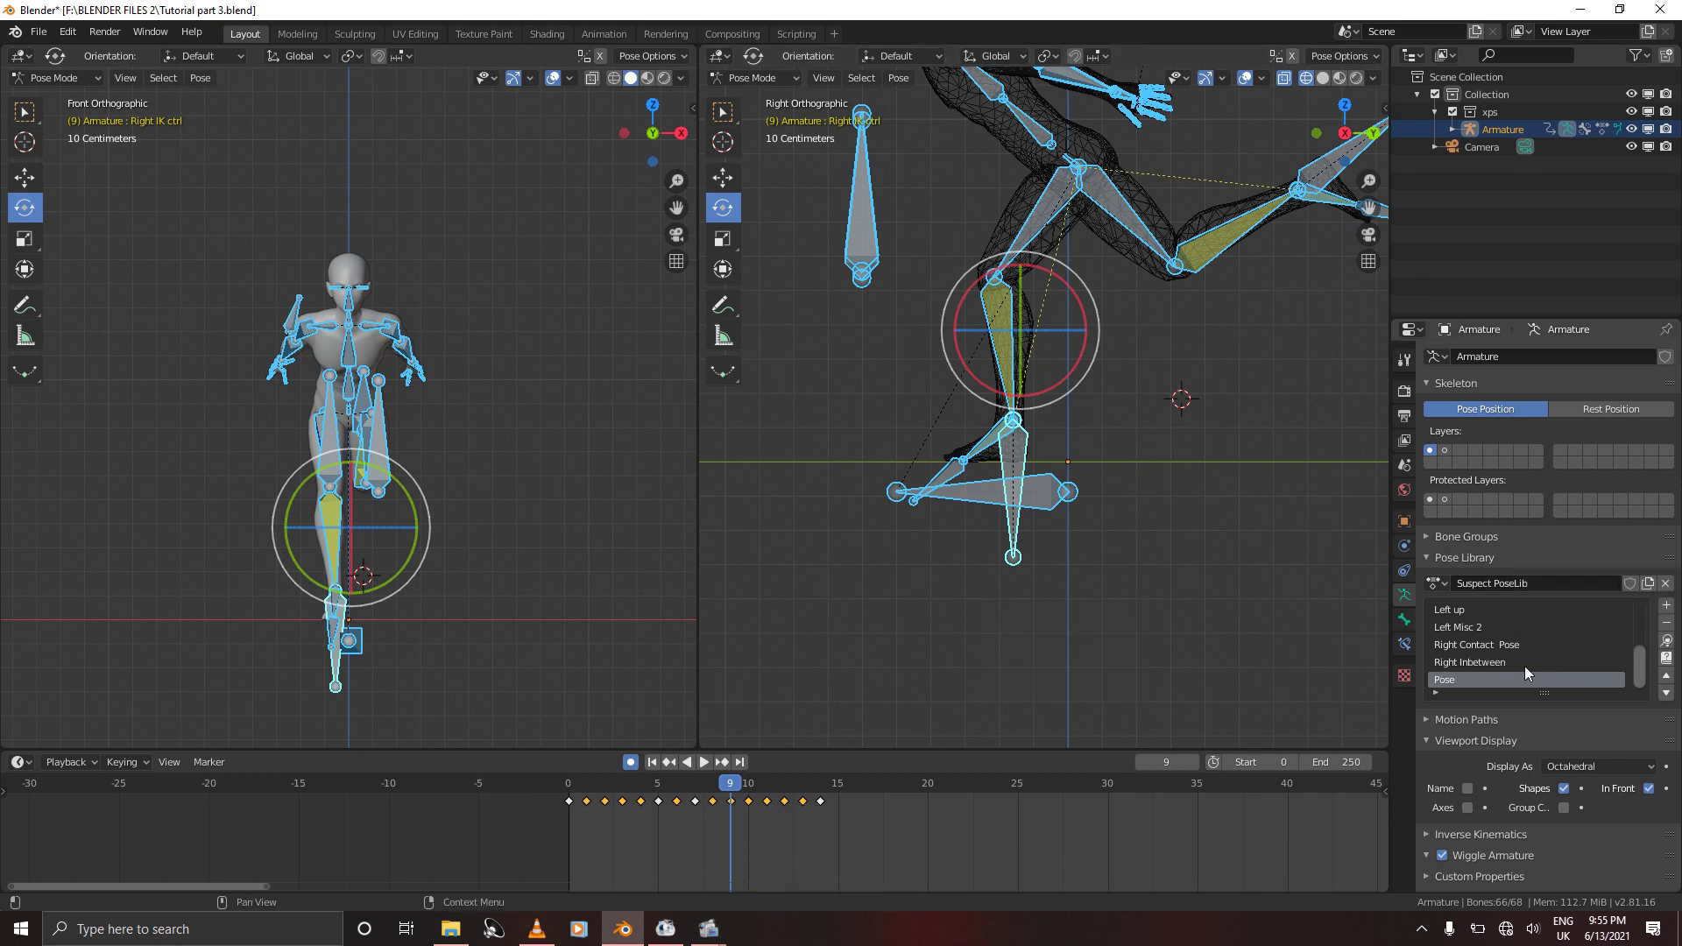
{"action": "type", "text": "Right Down"}
{"action": "key", "text": "Return"}
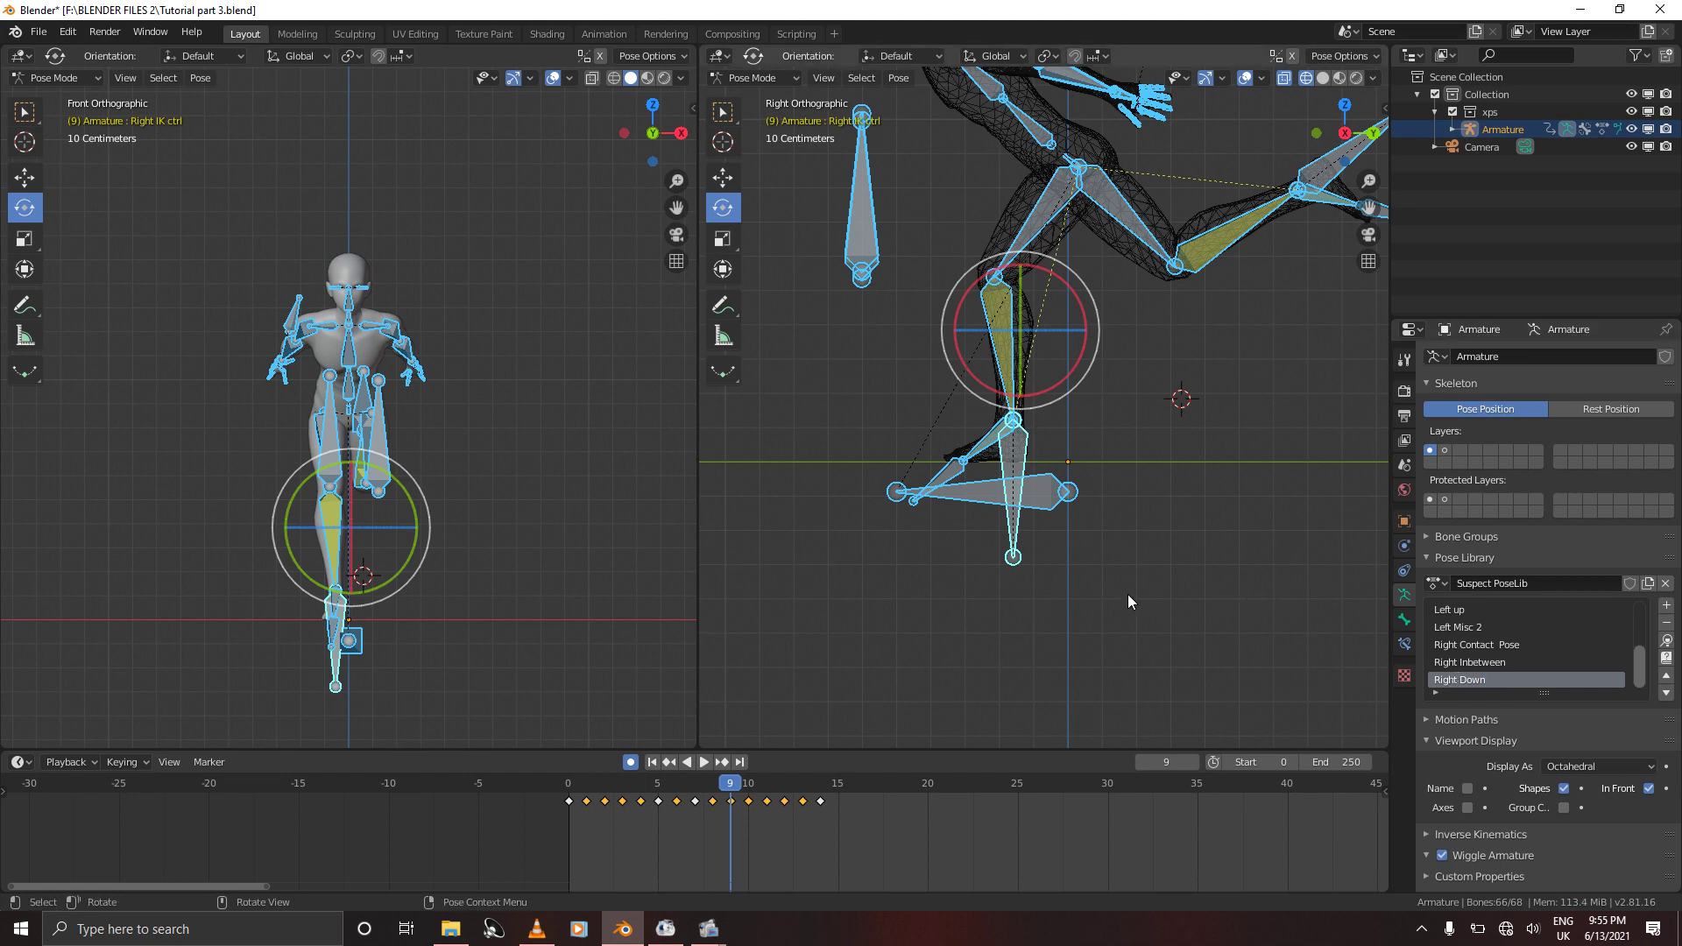
Add the pose at frame 10 to the pose library as a new pose named Right Breakdown
{"action": "key", "text": "Right"}
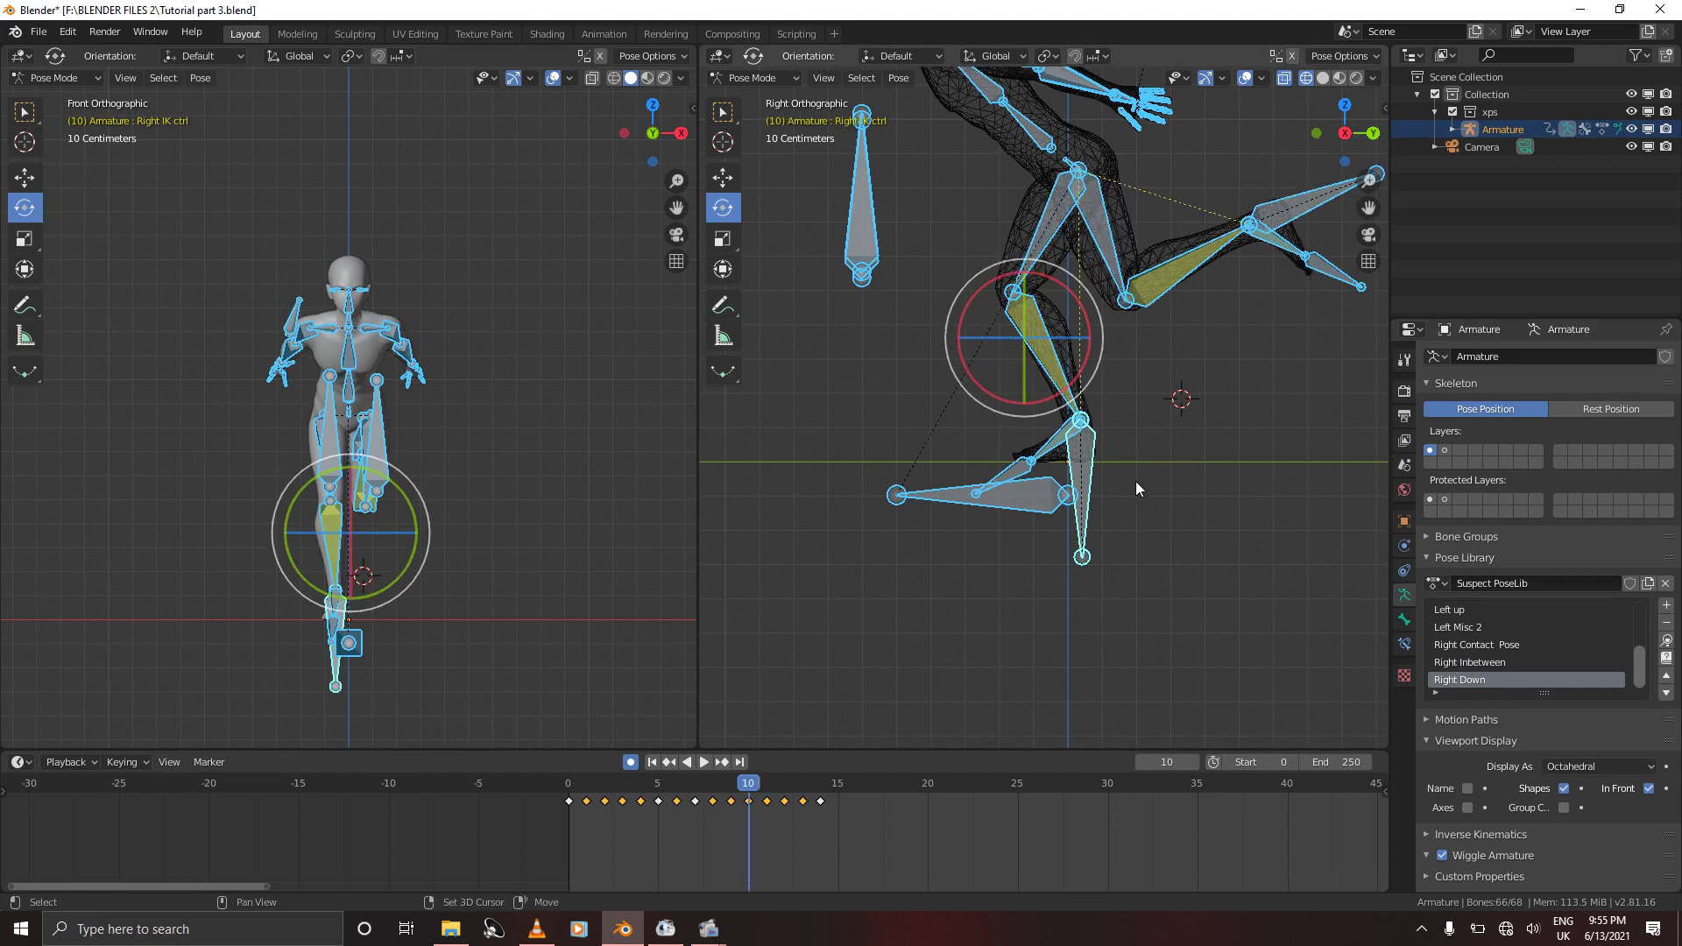
{"action": "left_click", "coordinate": [1666, 604]}
{"action": "left_click", "coordinate": [1503, 618]}
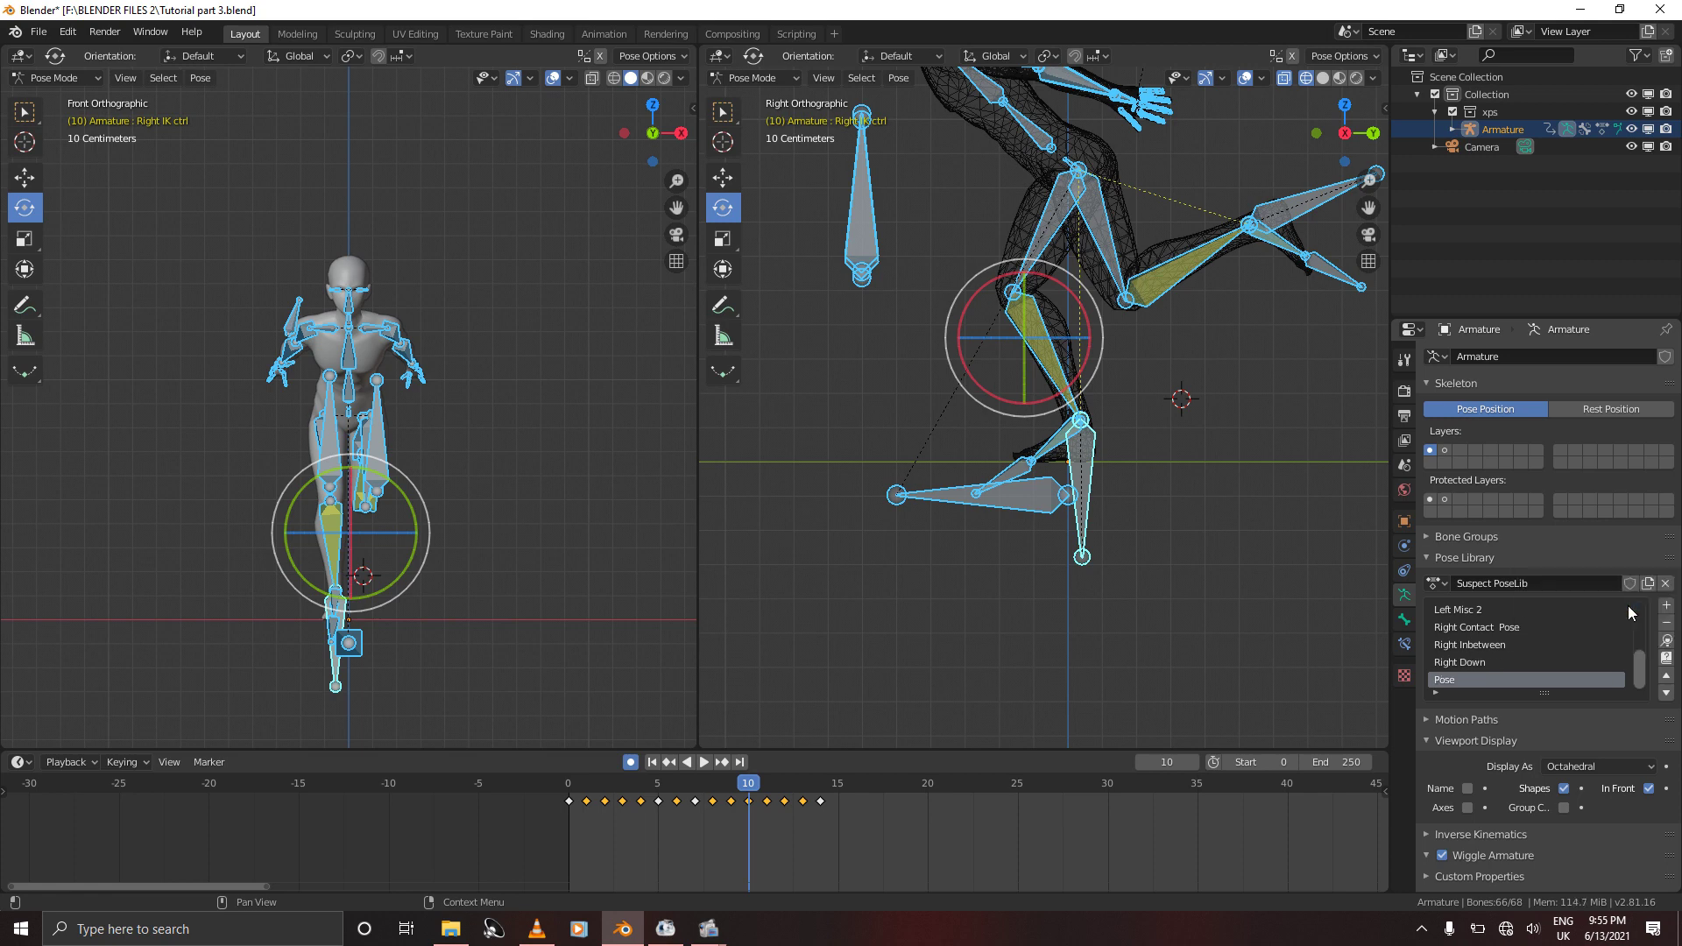
{"action": "double_click", "coordinate": [1473, 679]}
{"action": "type", "text": "R"}
{"action": "type", "text": "ight Br"}
{"action": "type", "text": "eww"}
{"action": "key", "text": "BackSpace"}
{"action": "key", "text": "BackSpace"}
{"action": "key", "text": "BackSpace"}
Add the pose at frame 11 to the pose library as Right Misc 1, and save the file
{"action": "key", "text": "Right"}
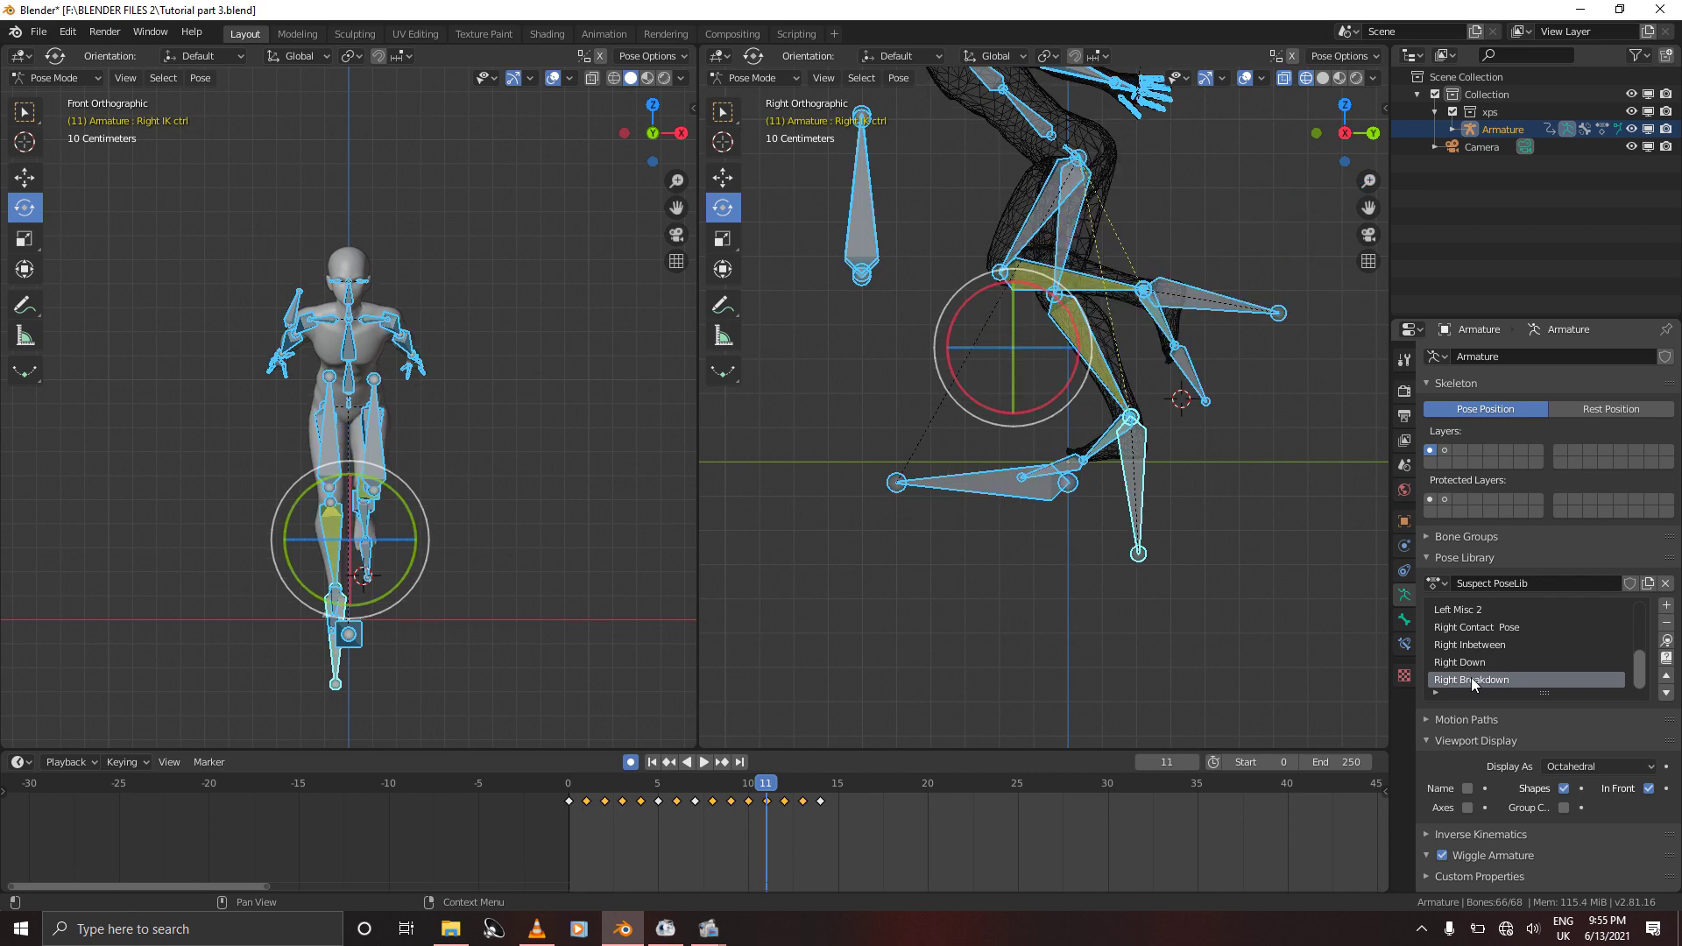
{"action": "right_click", "coordinate": [1171, 591]}
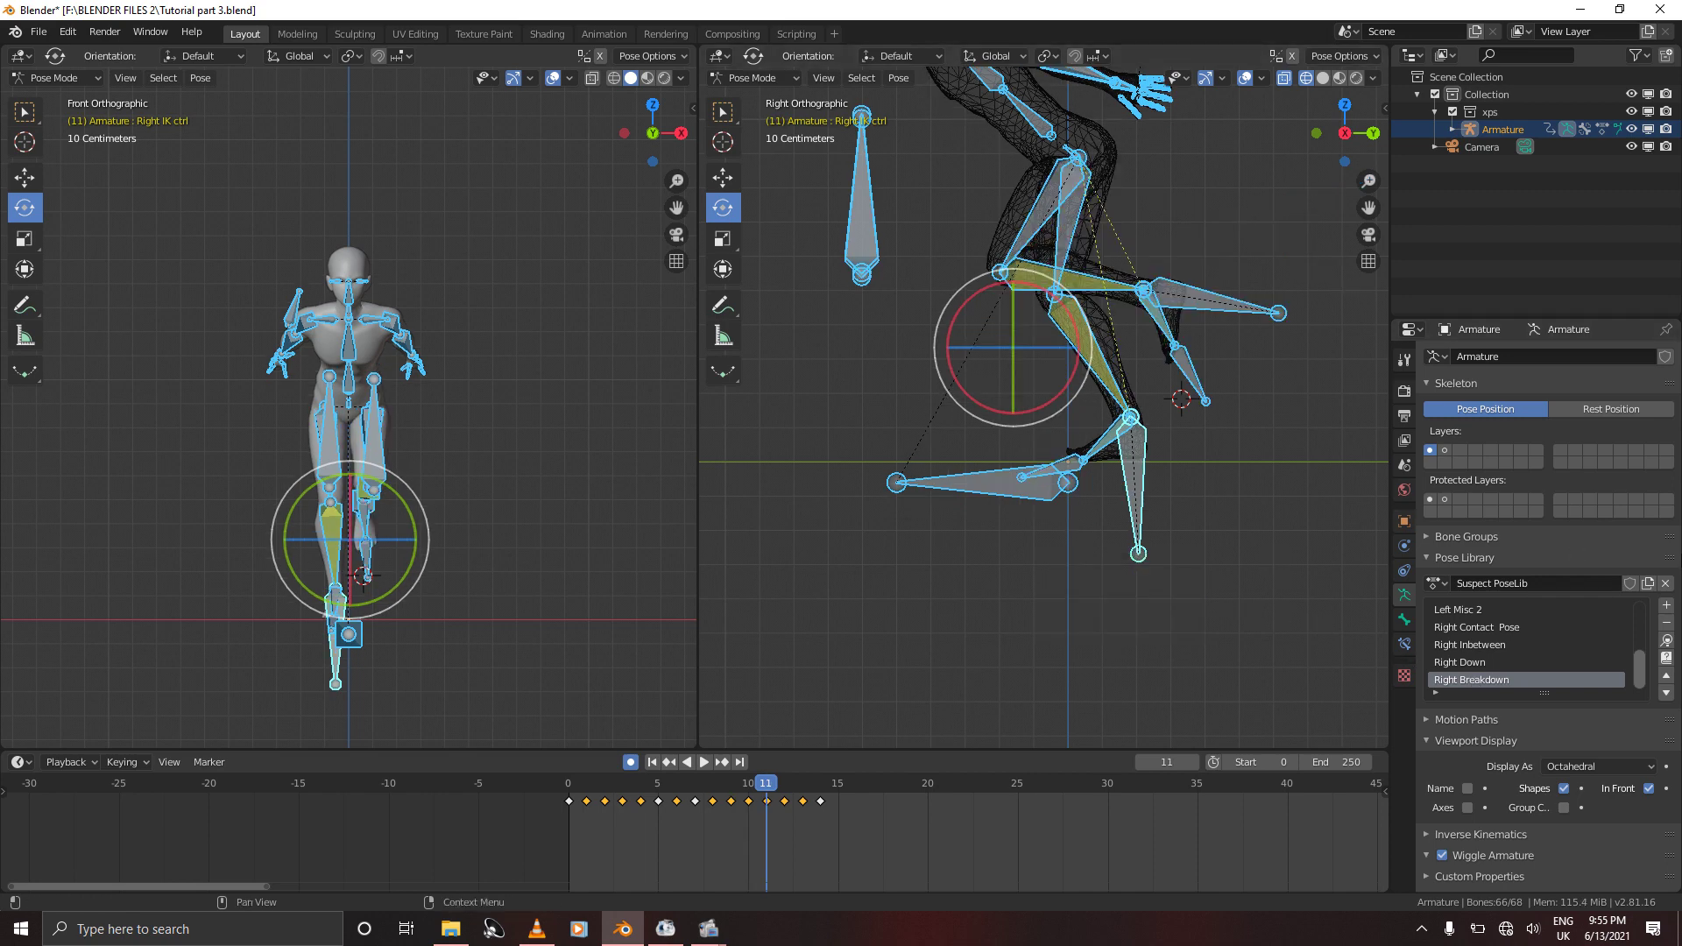
{"action": "left_click", "coordinate": [1666, 604]}
{"action": "left_click", "coordinate": [1508, 611]}
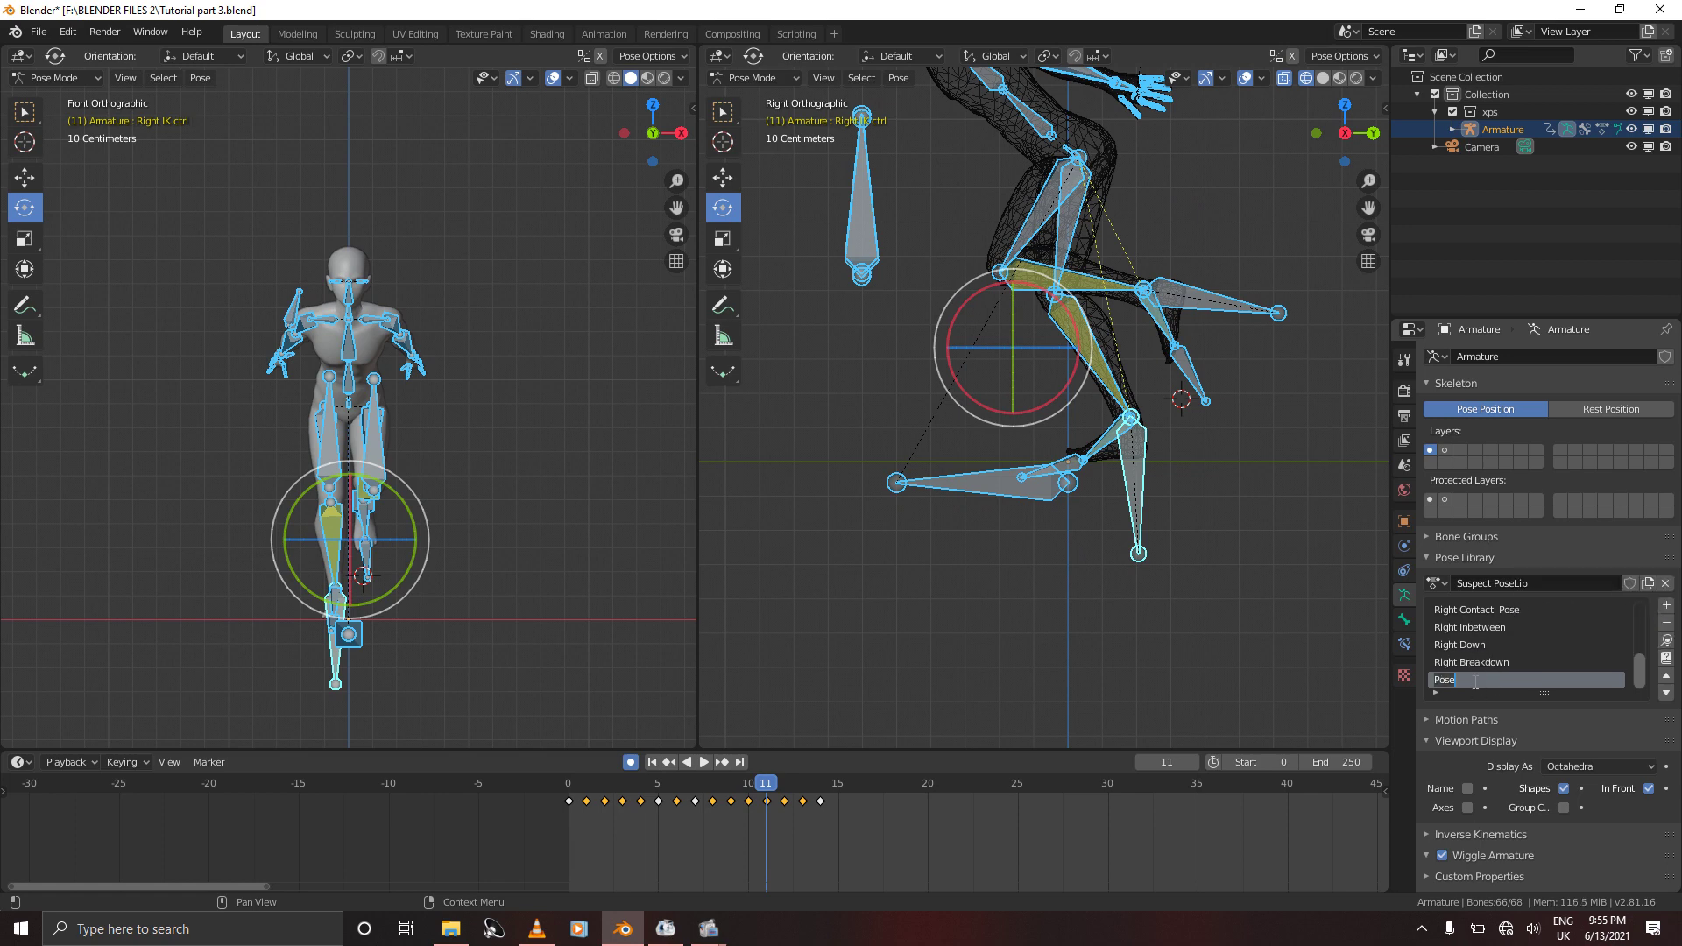
{"action": "type", "text": "Right Mis 1"}
{"action": "key", "text": "Return"}
{"action": "key", "text": "ctrl+s"}
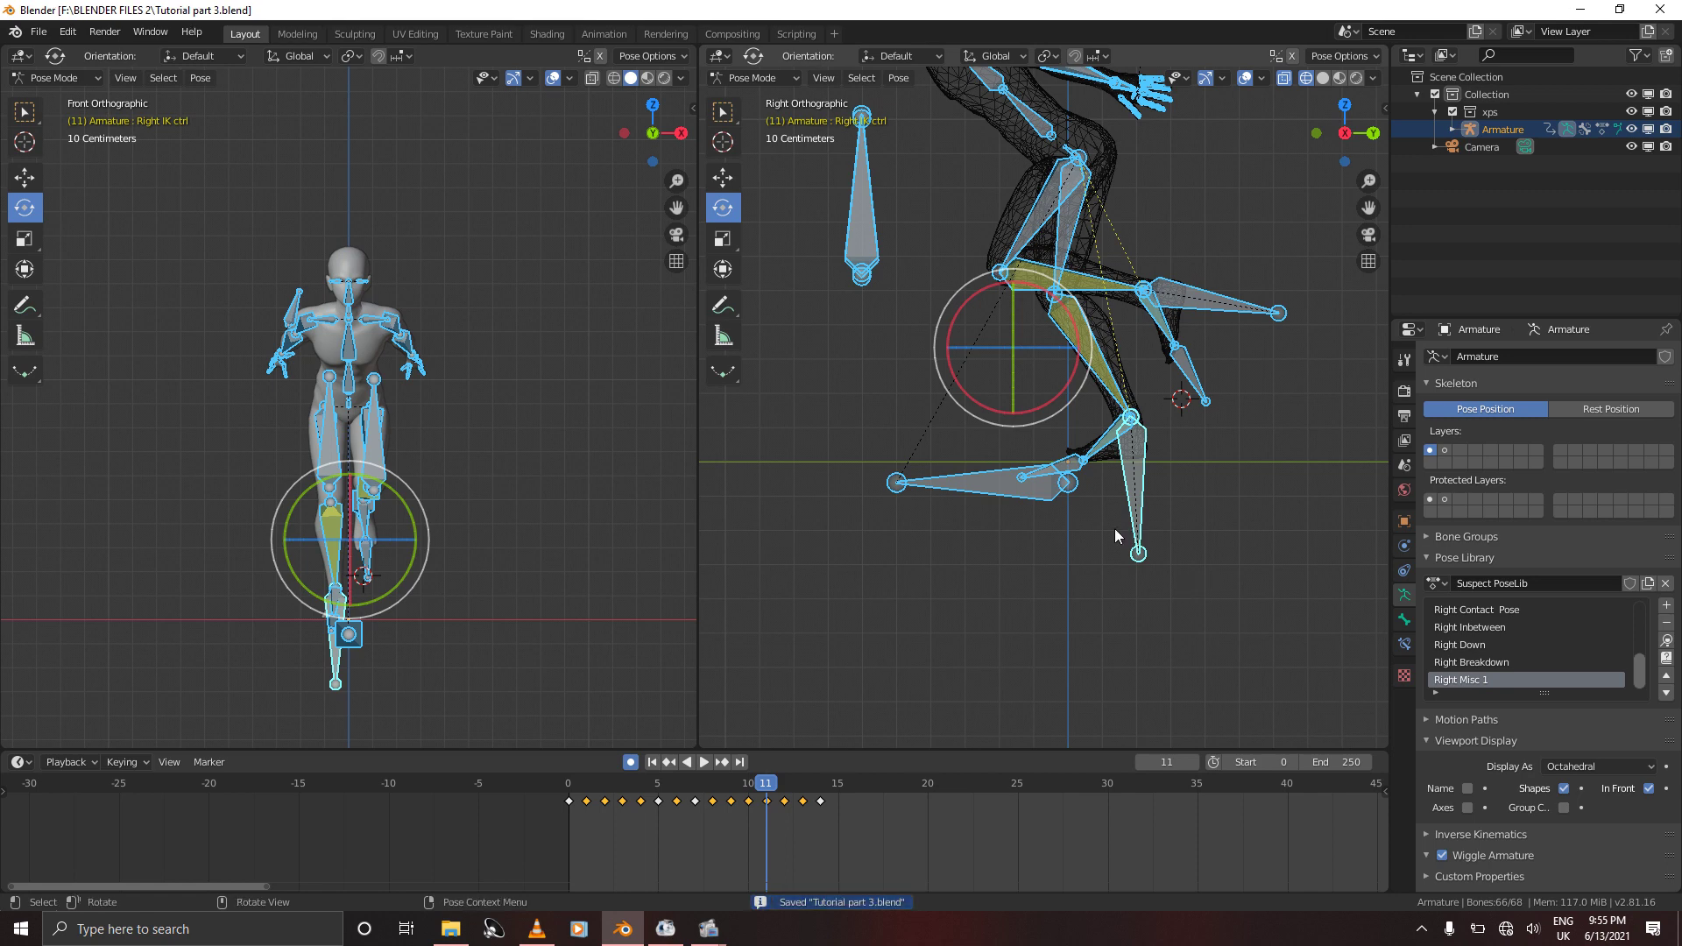
Add the pose at frame 12 to the pose library as a new pose named Right Up
{"action": "key", "text": "Right"}
{"action": "key", "text": "shift+l"}
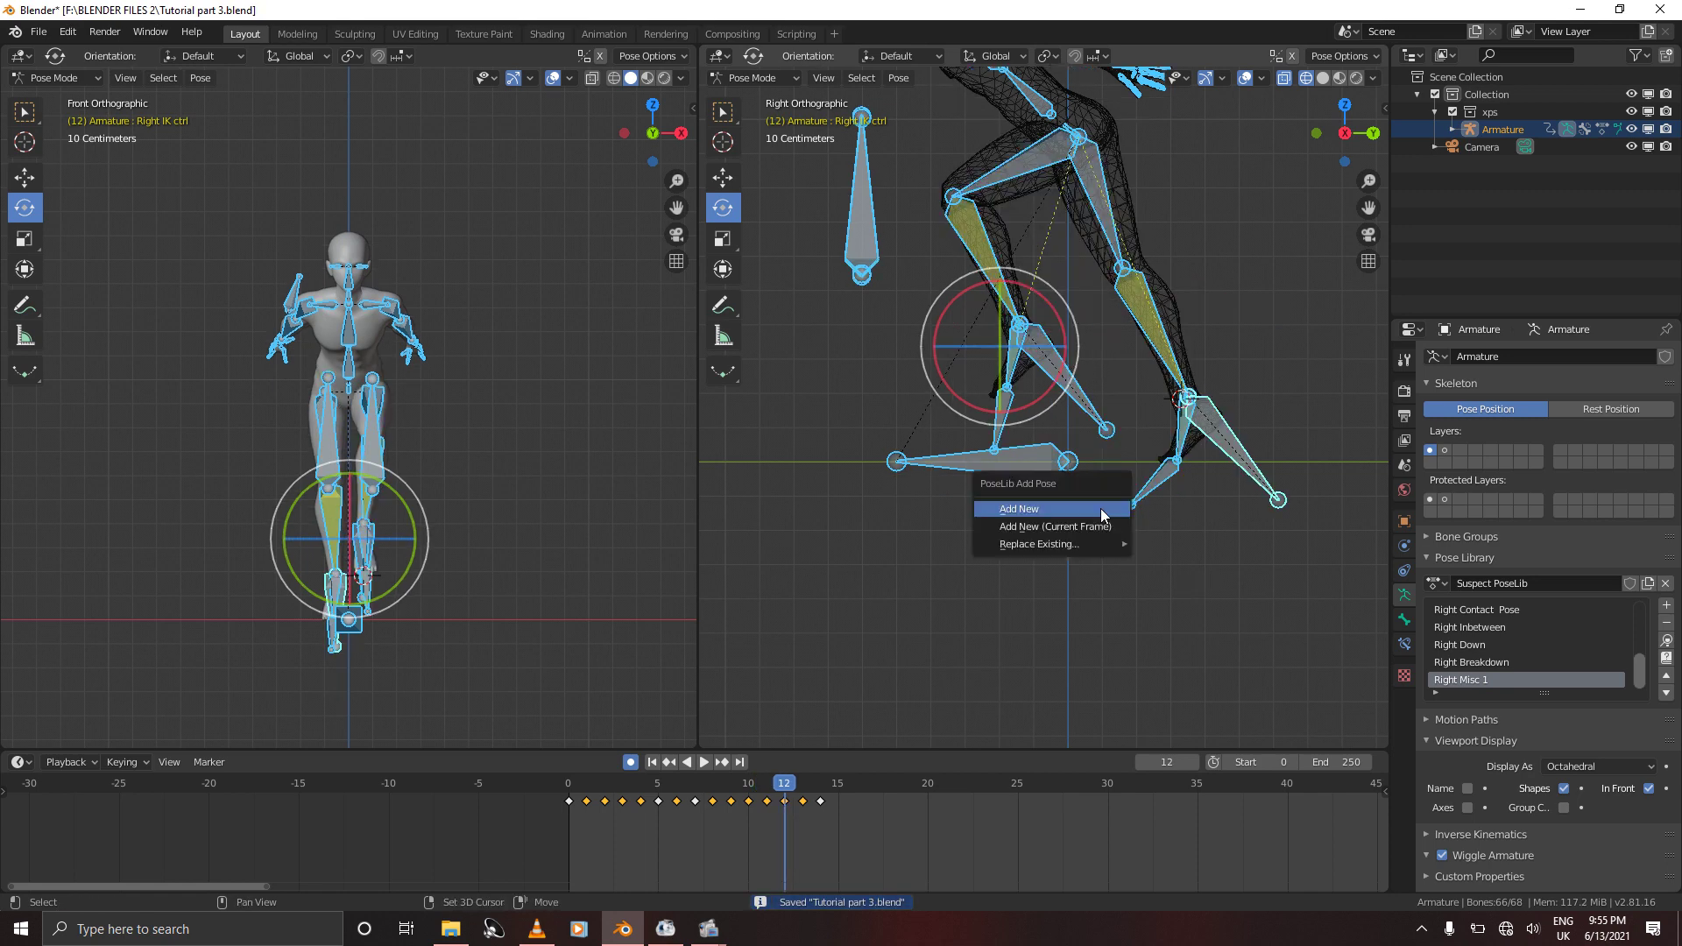
{"action": "left_click", "coordinate": [1666, 605]}
{"action": "left_click", "coordinate": [1642, 615]}
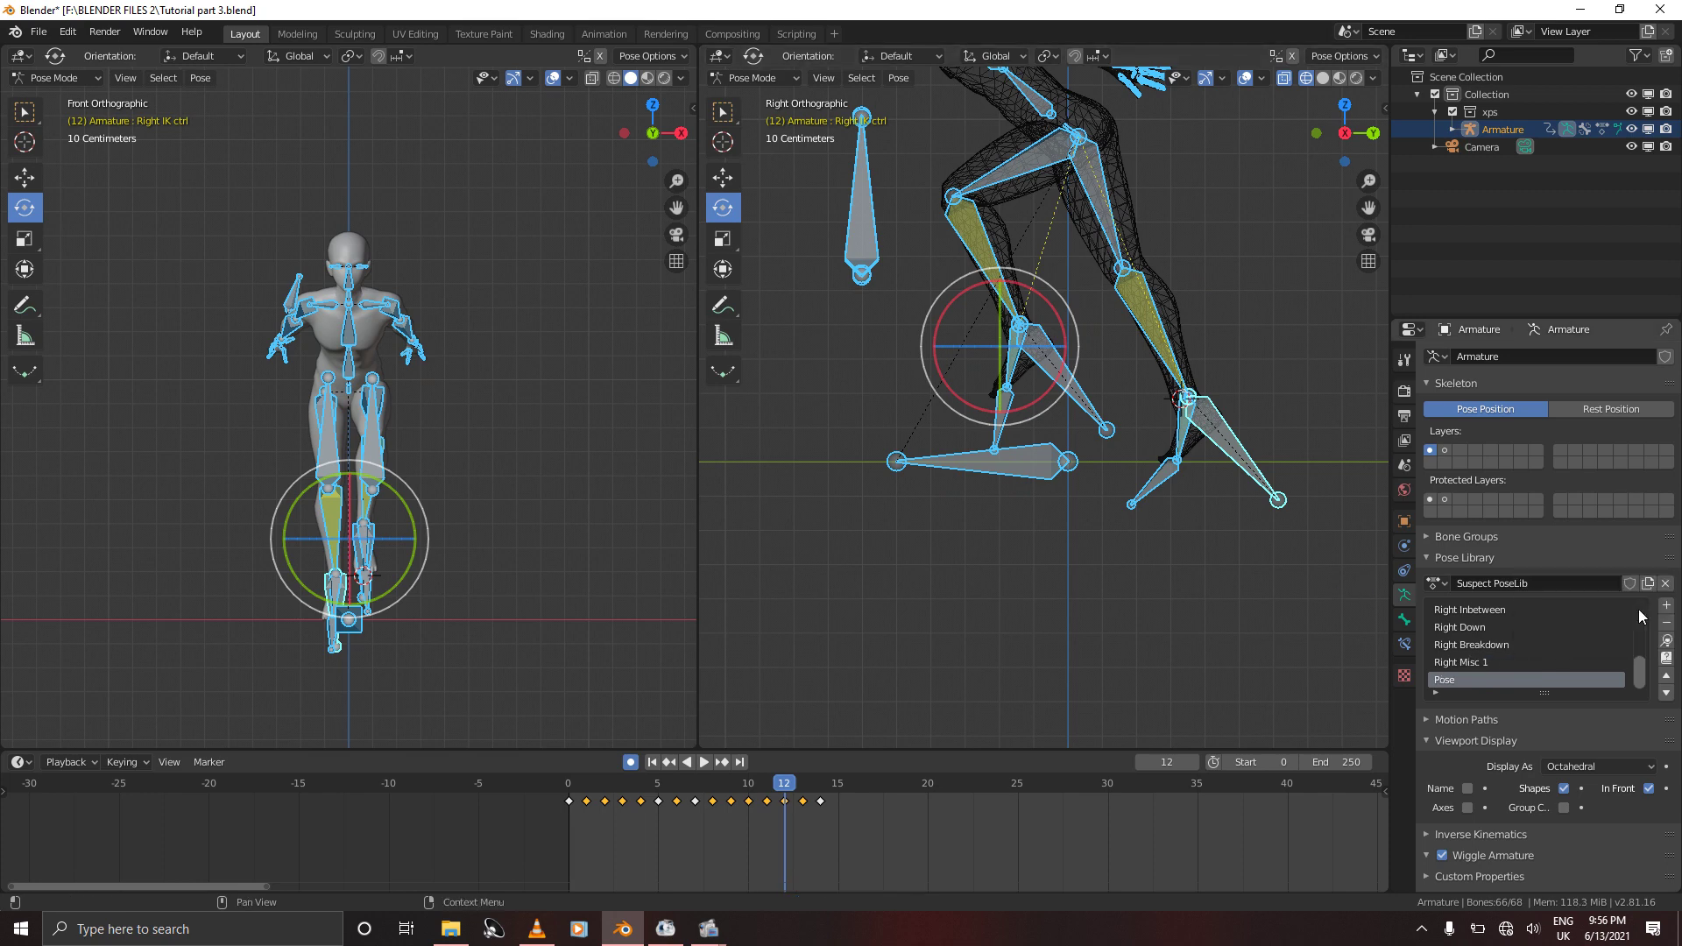
{"action": "double_click", "coordinate": [1464, 679]}
{"action": "type", "text": "Right Up"}
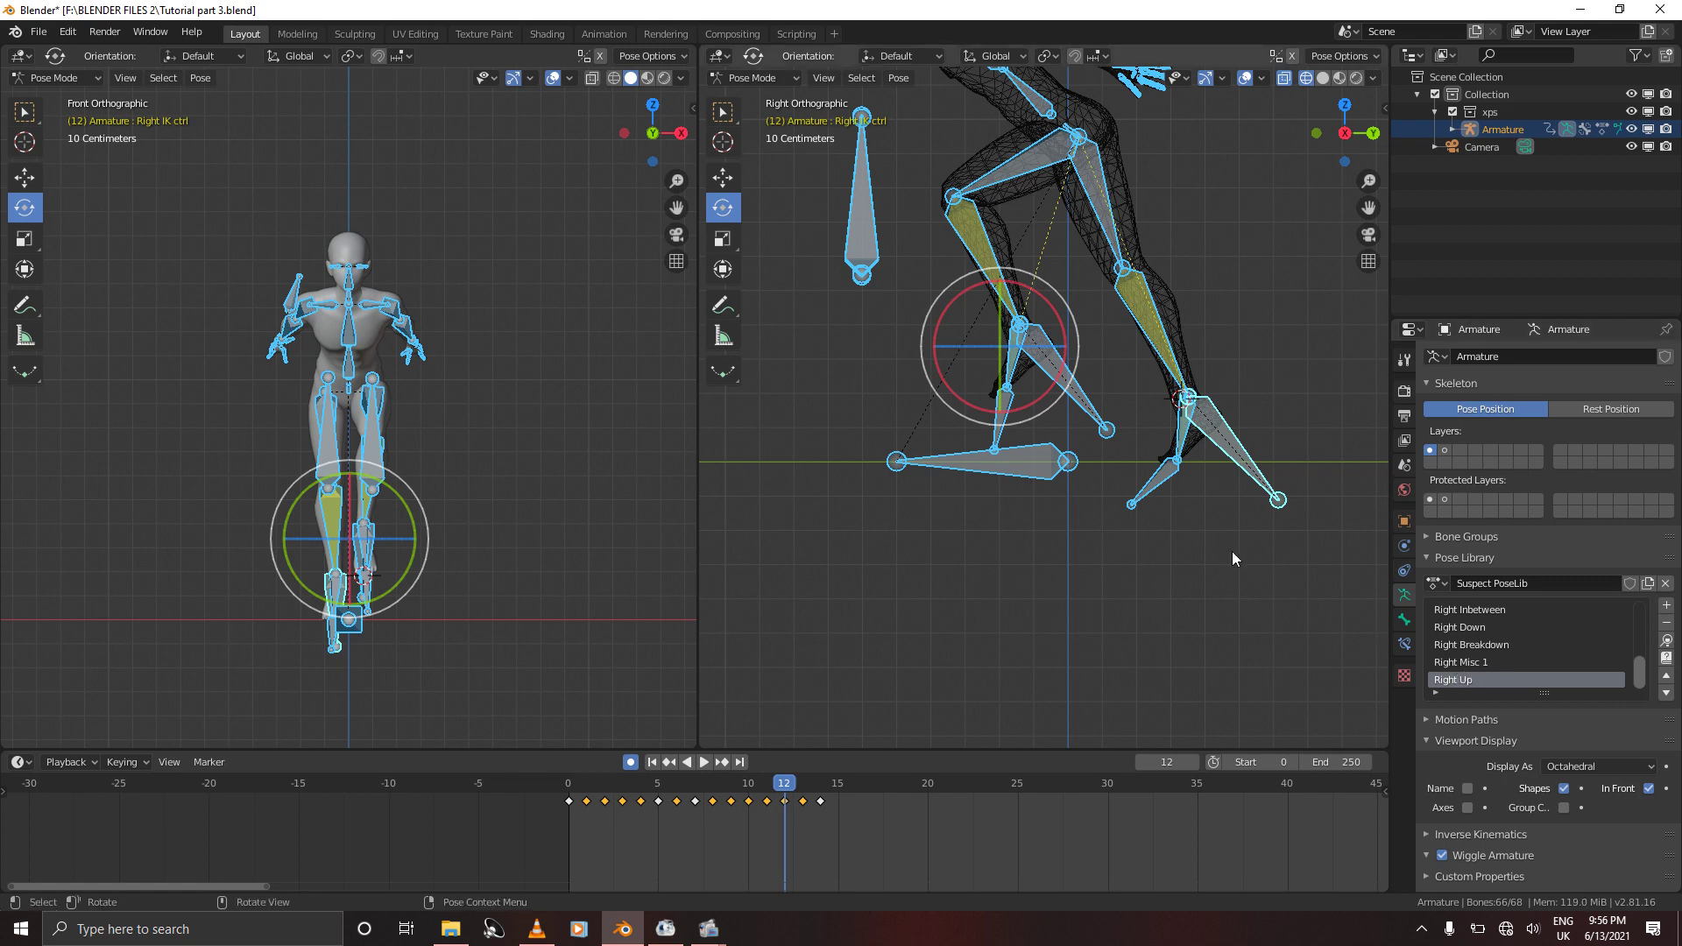
Add the pose at frame 13 to the pose library as Right Misc 2, and save the file
{"action": "key", "text": "Right"}
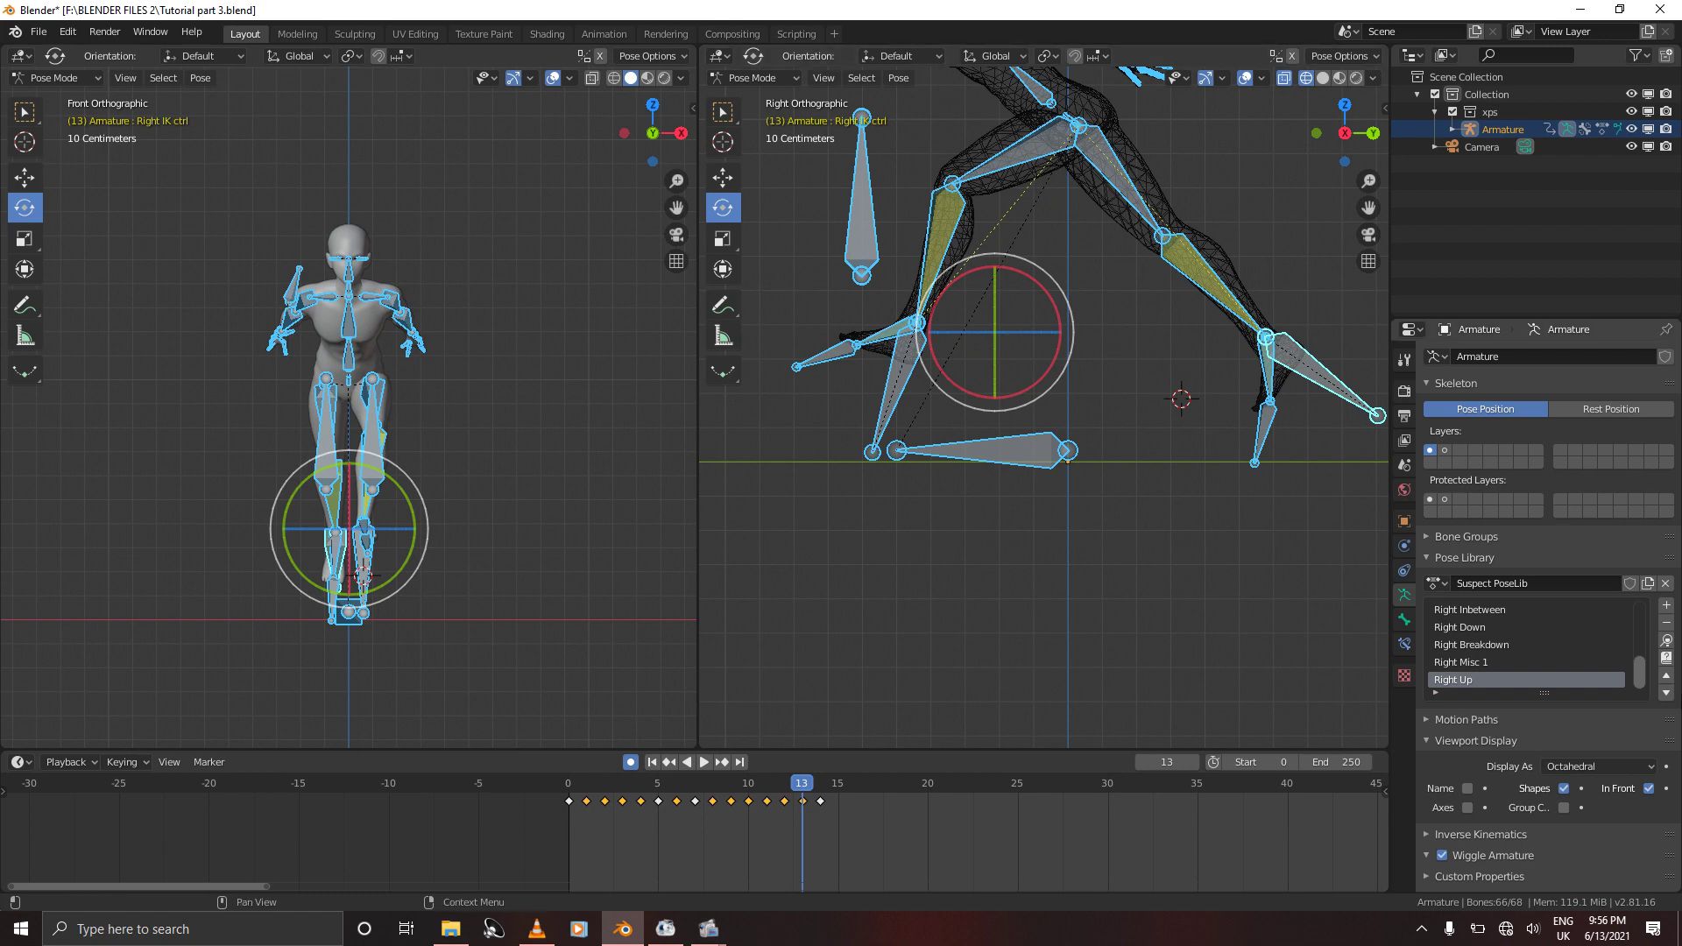
{"action": "left_click", "coordinate": [1667, 604]}
{"action": "left_click", "coordinate": [1669, 611]}
{"action": "double_click", "coordinate": [1452, 679]}
{"action": "type", "text": "Right Misc 2"}
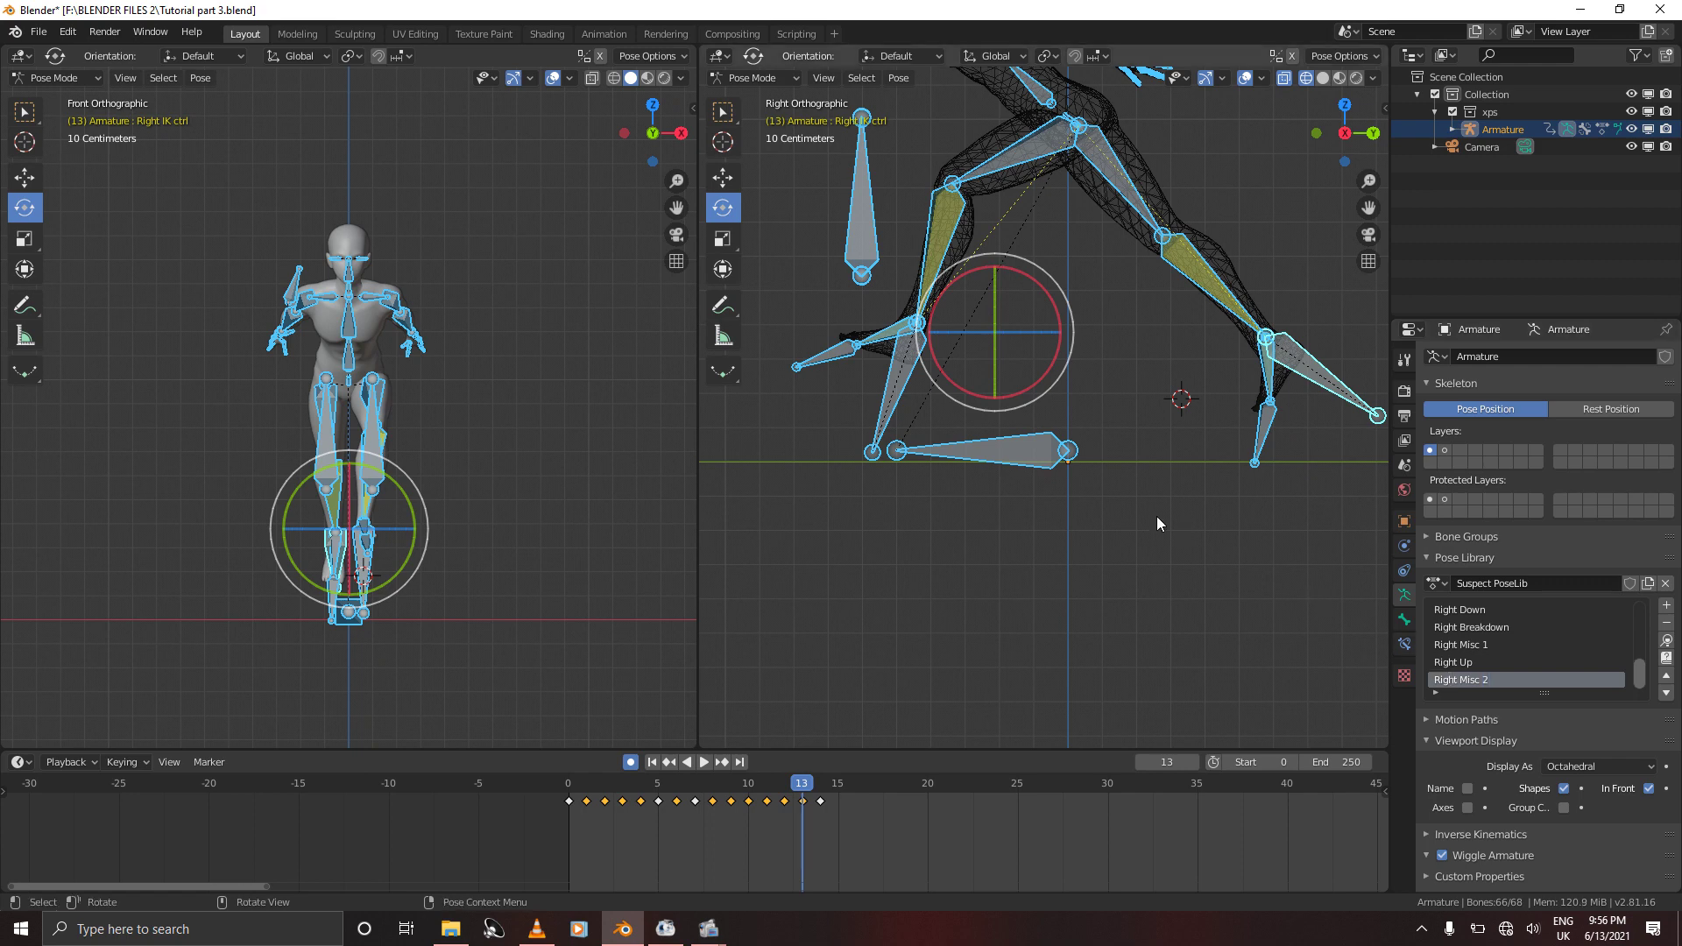
{"action": "key", "text": "ctrl+s"}
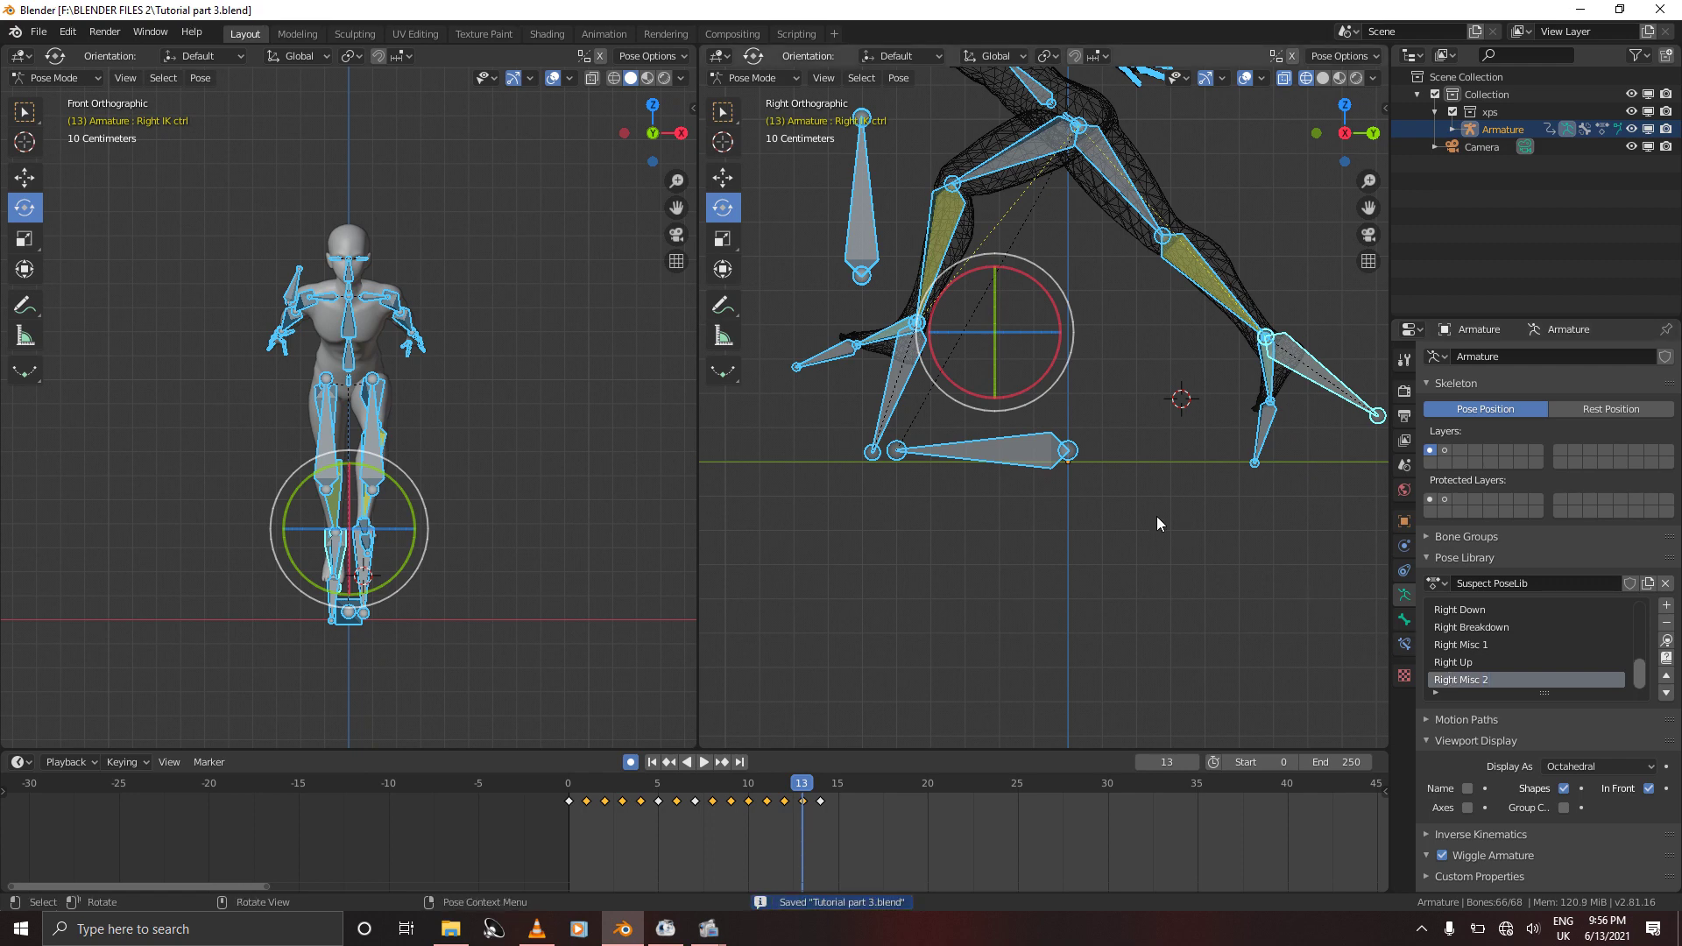
Delete all of the armature's keyframes from the timeline at frame 0 and save the file
{"action": "key", "text": "Right"}
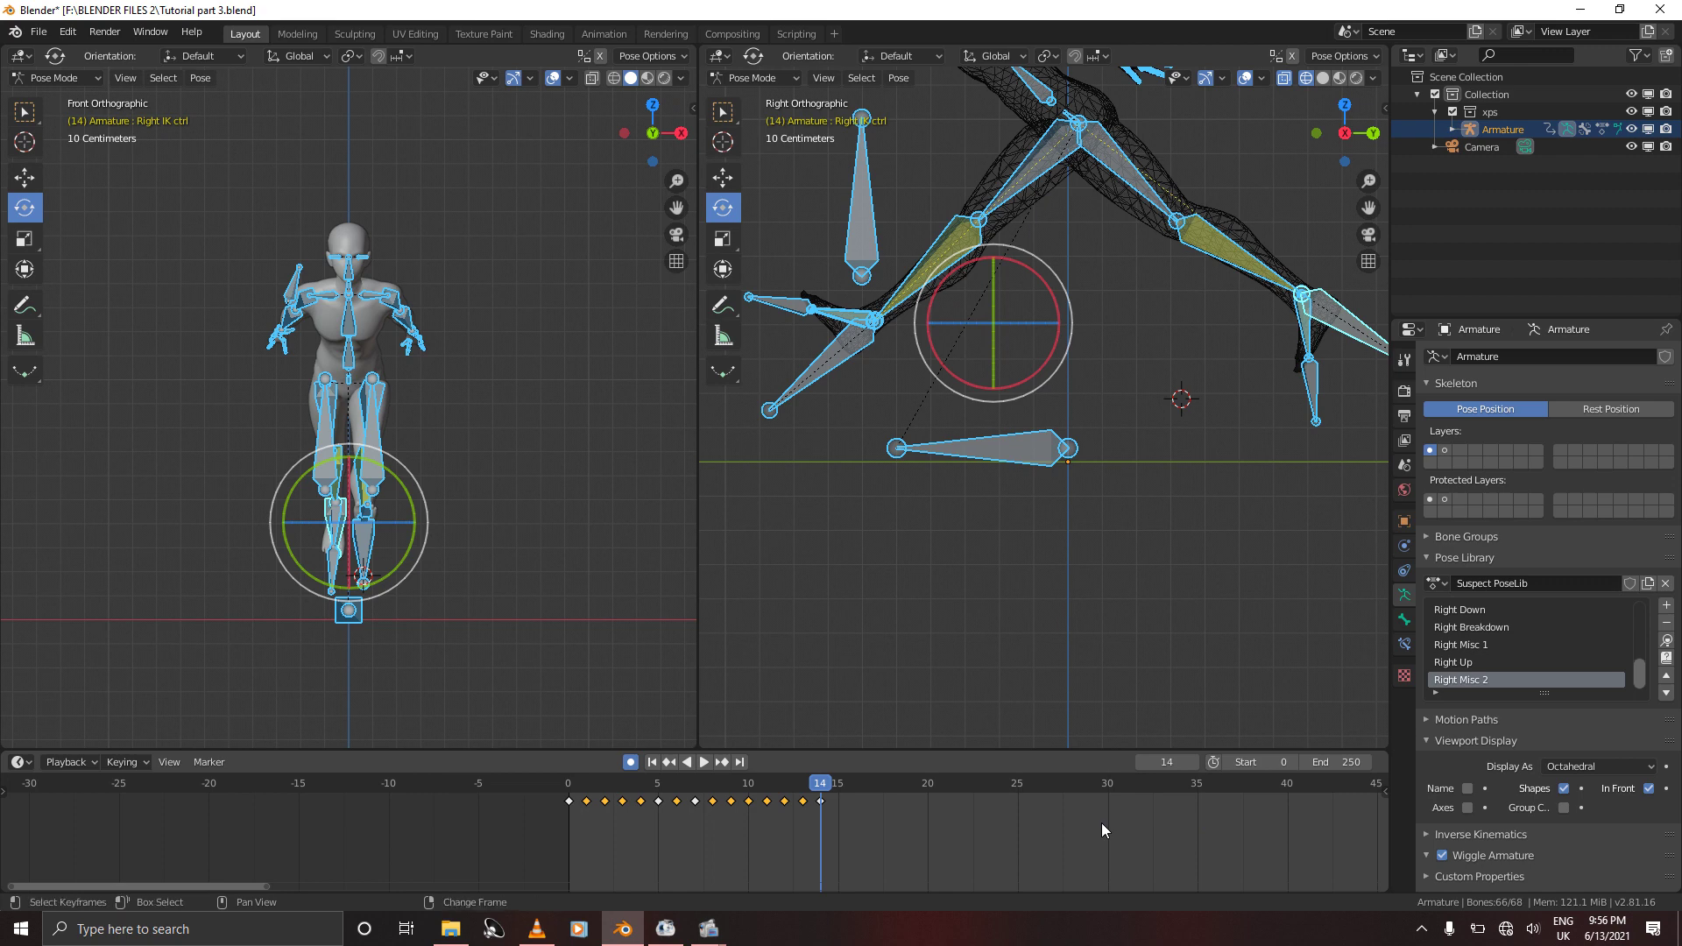
{"action": "key", "text": "shift+Left"}
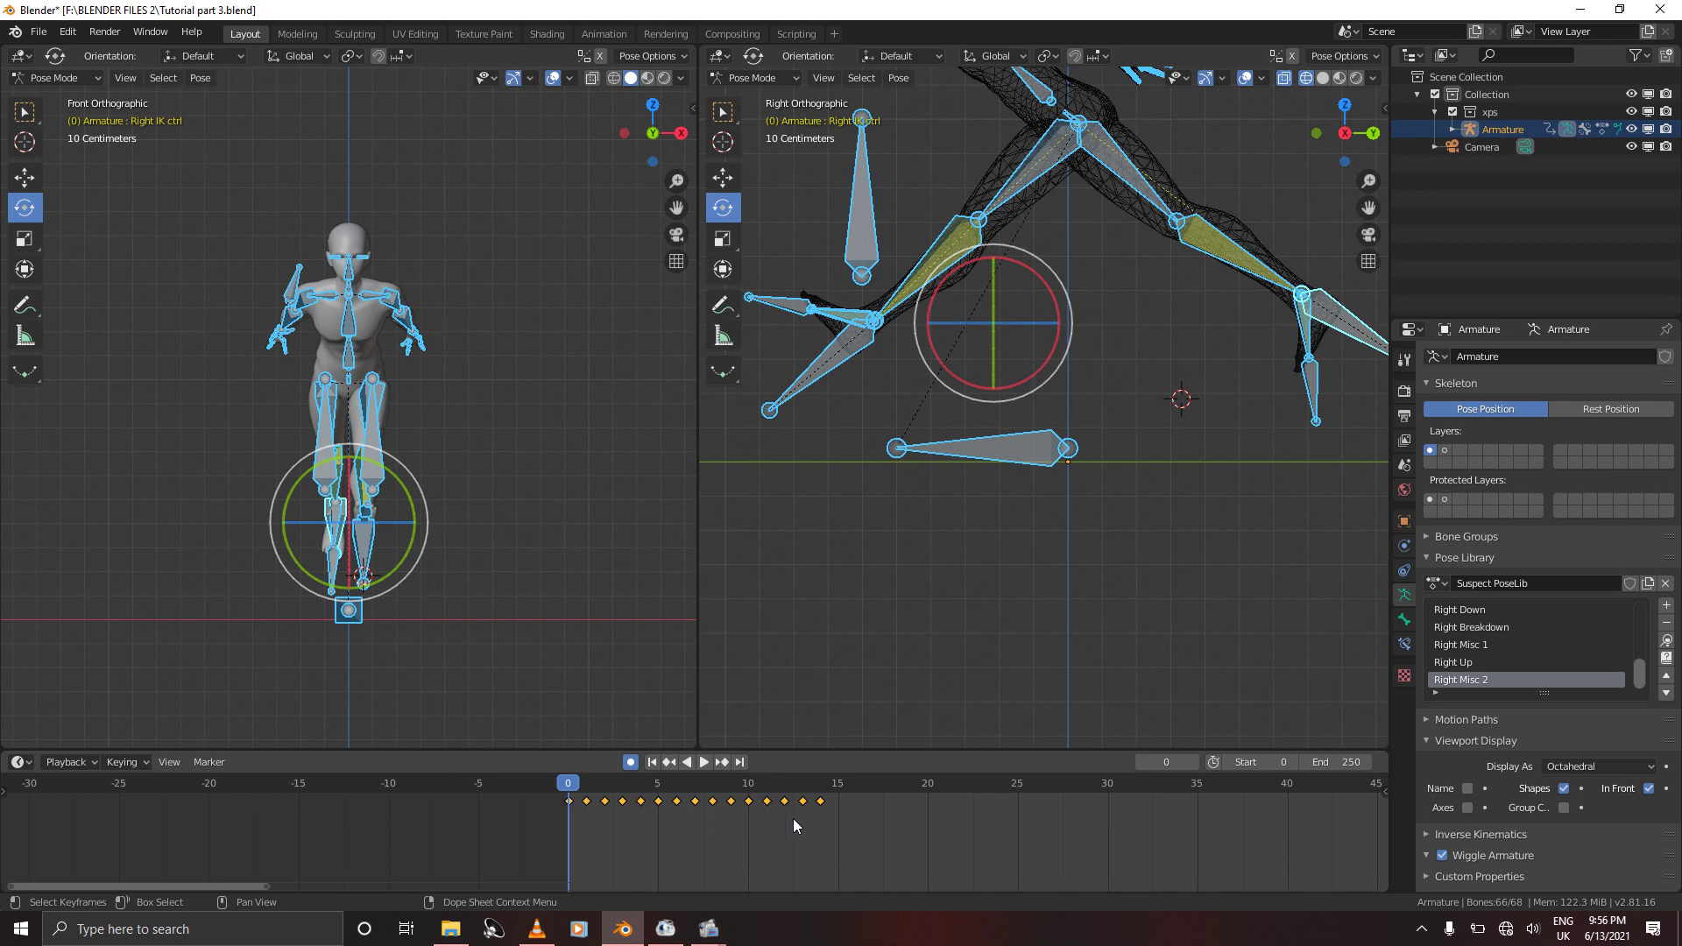
{"action": "key", "text": "x"}
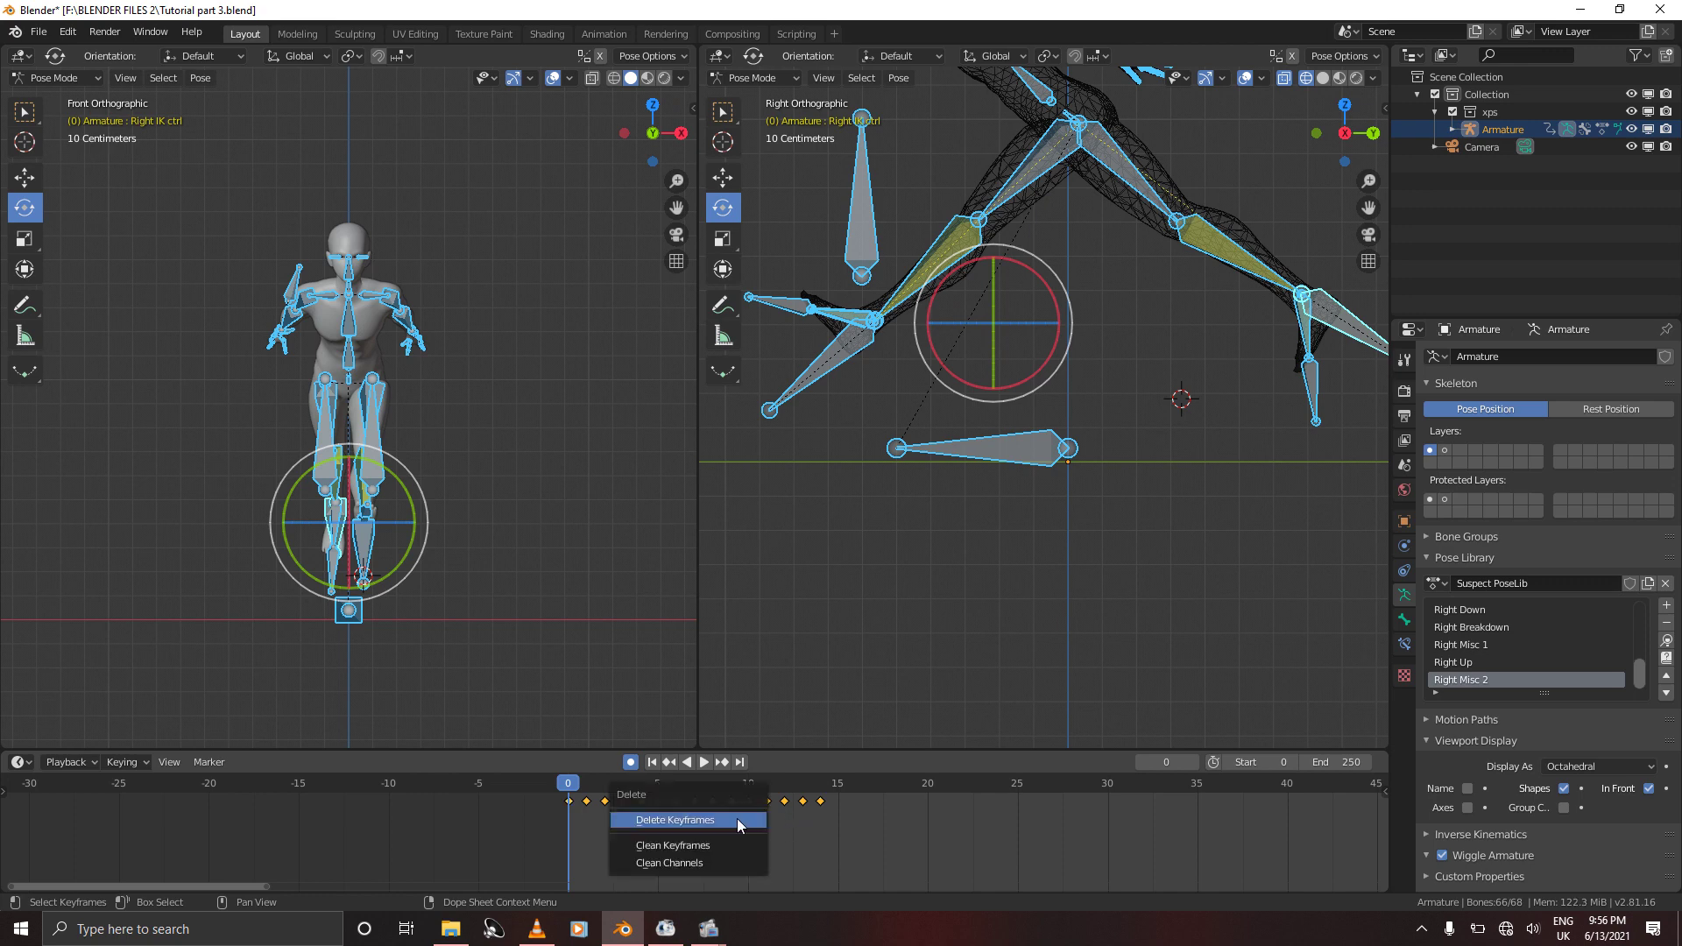
{"action": "left_click", "coordinate": [670, 818]}
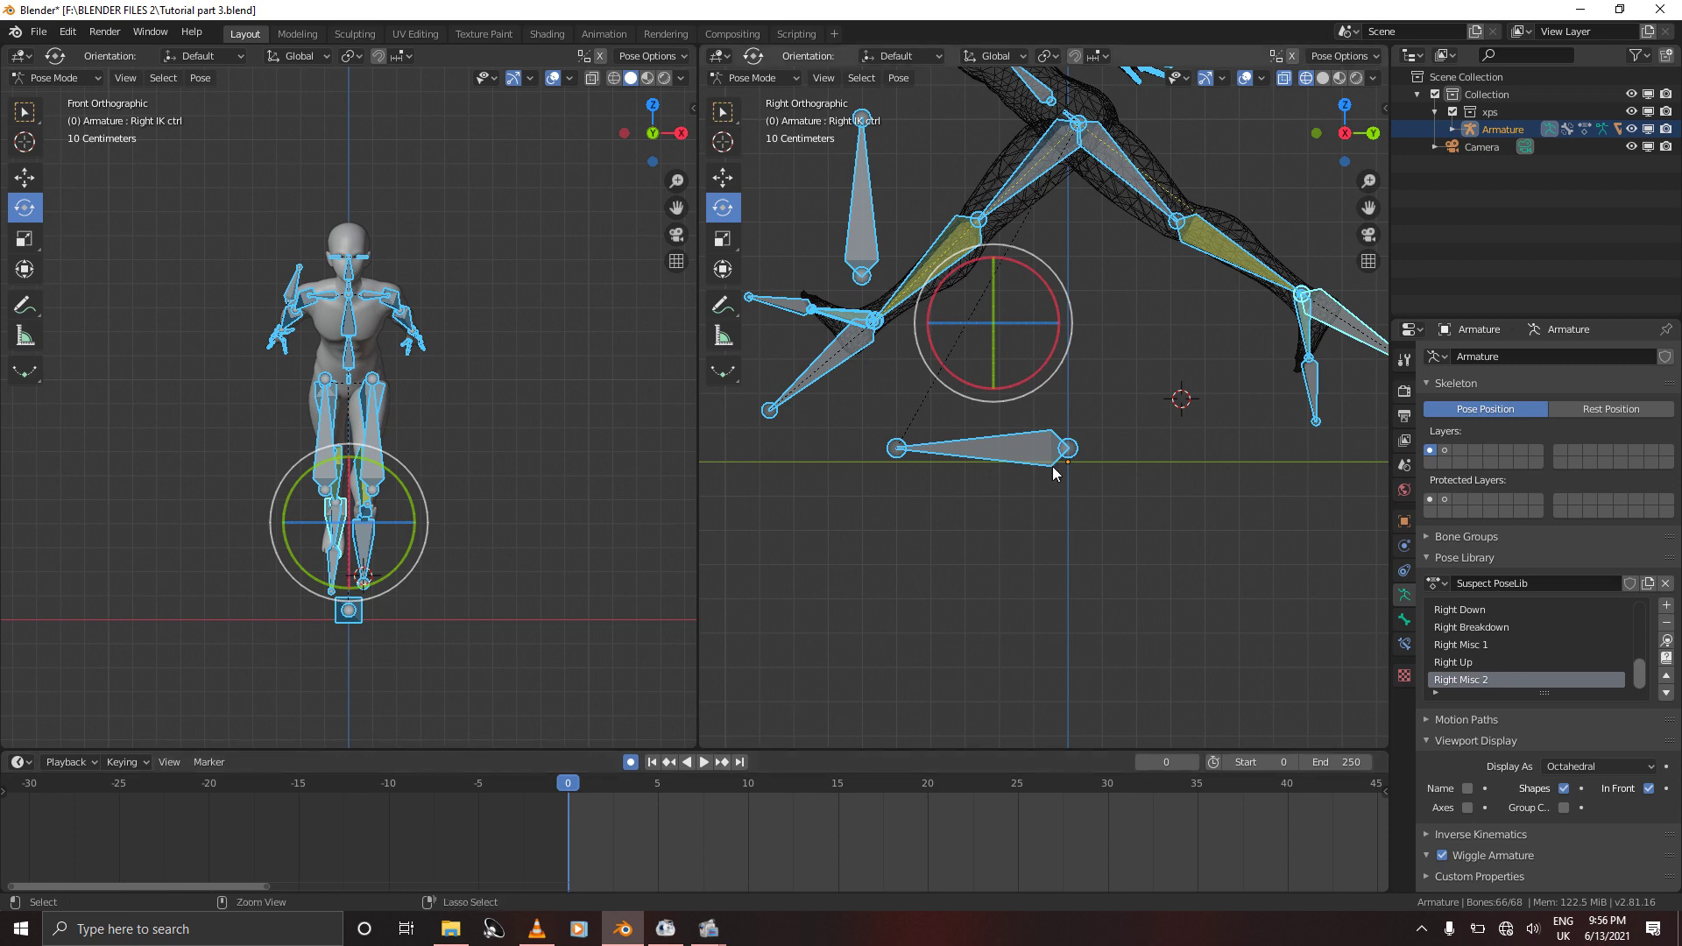
{"action": "key", "text": "ctrl+s"}
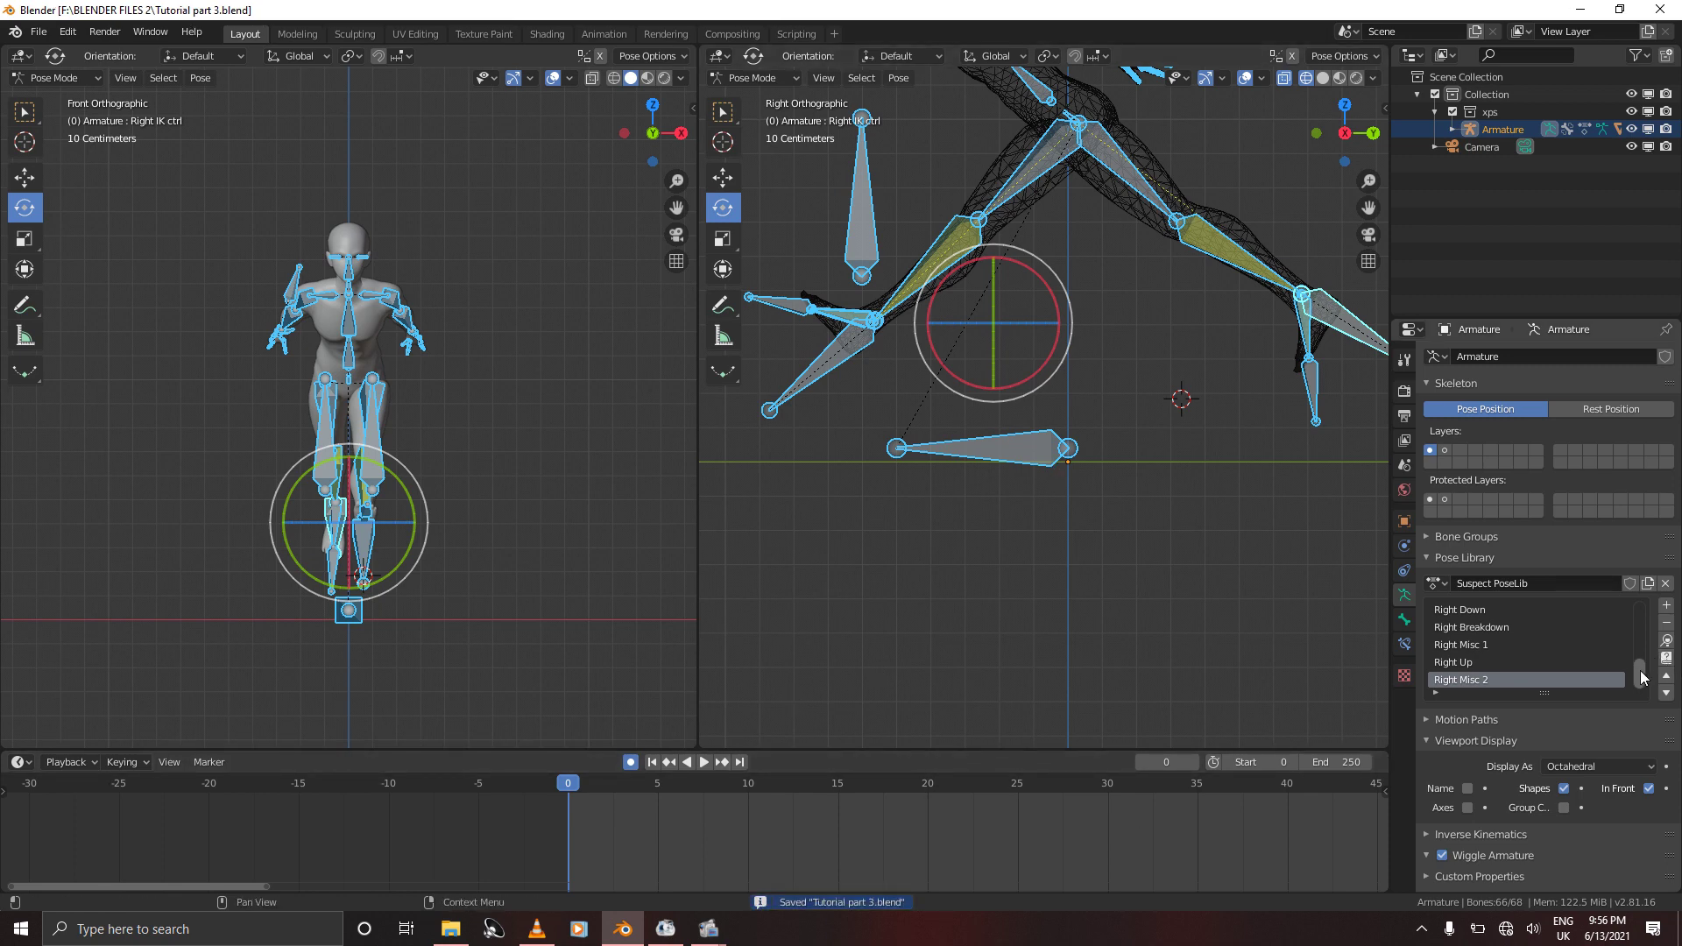
With all bones selected, apply the Left Contact pose from the pose library at frame 0
{"action": "left_click_drag", "start_coordinate": [1641, 676], "coordinate": [1641, 607]}
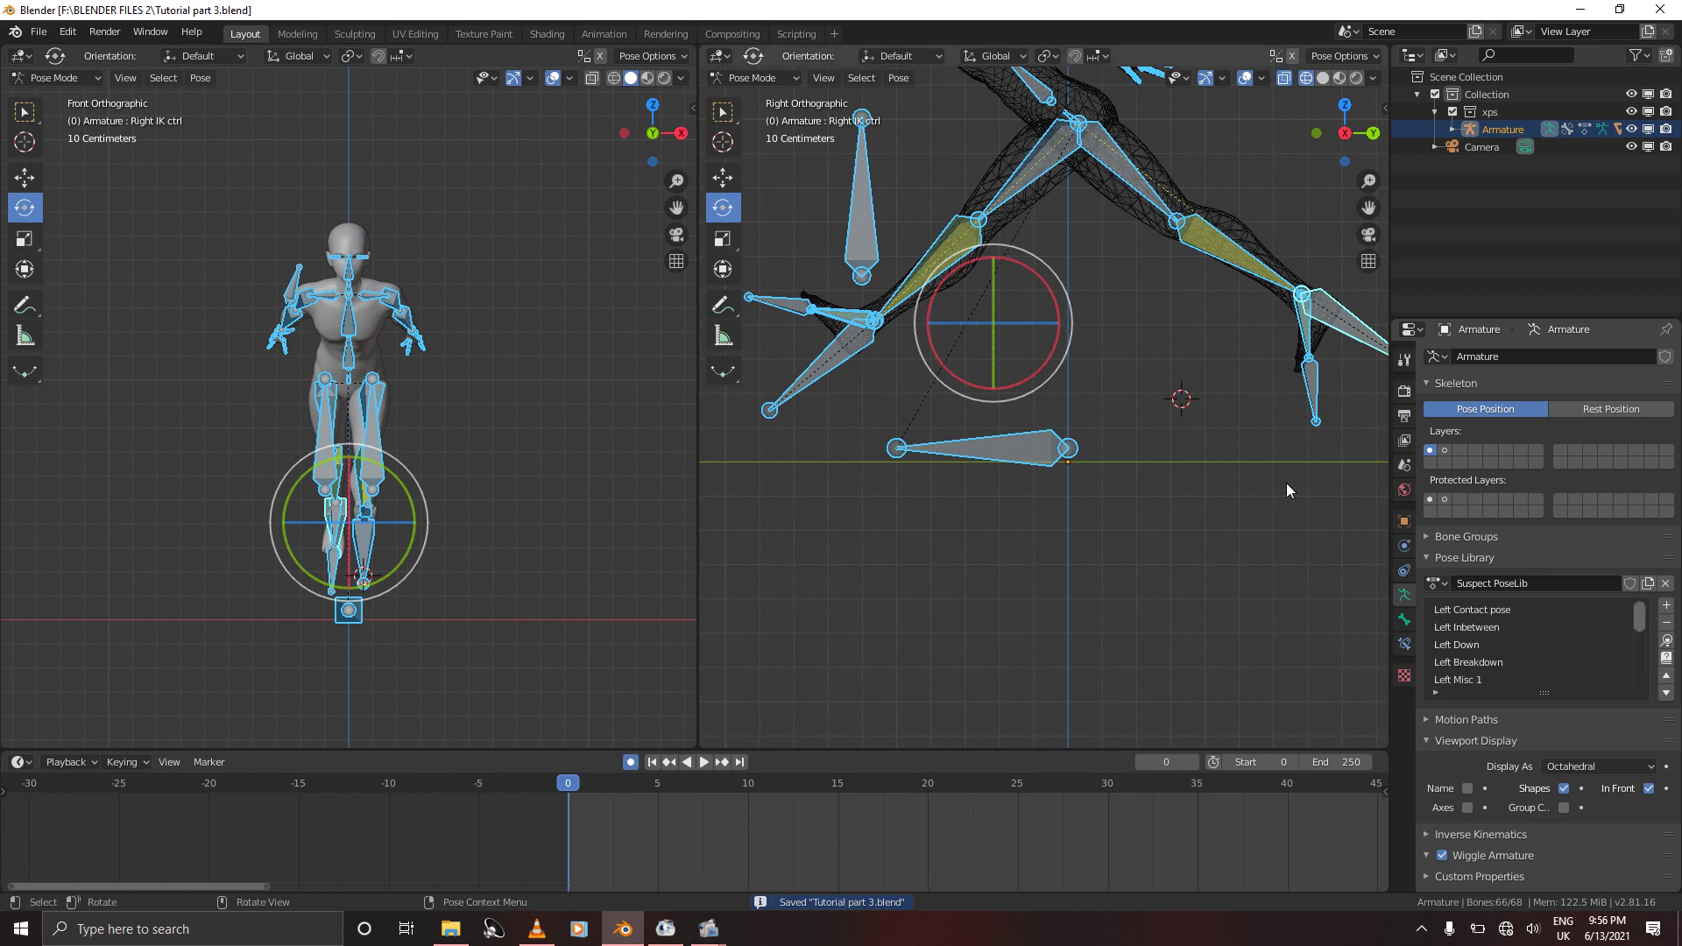
{"action": "left_click", "coordinate": [1042, 306]}
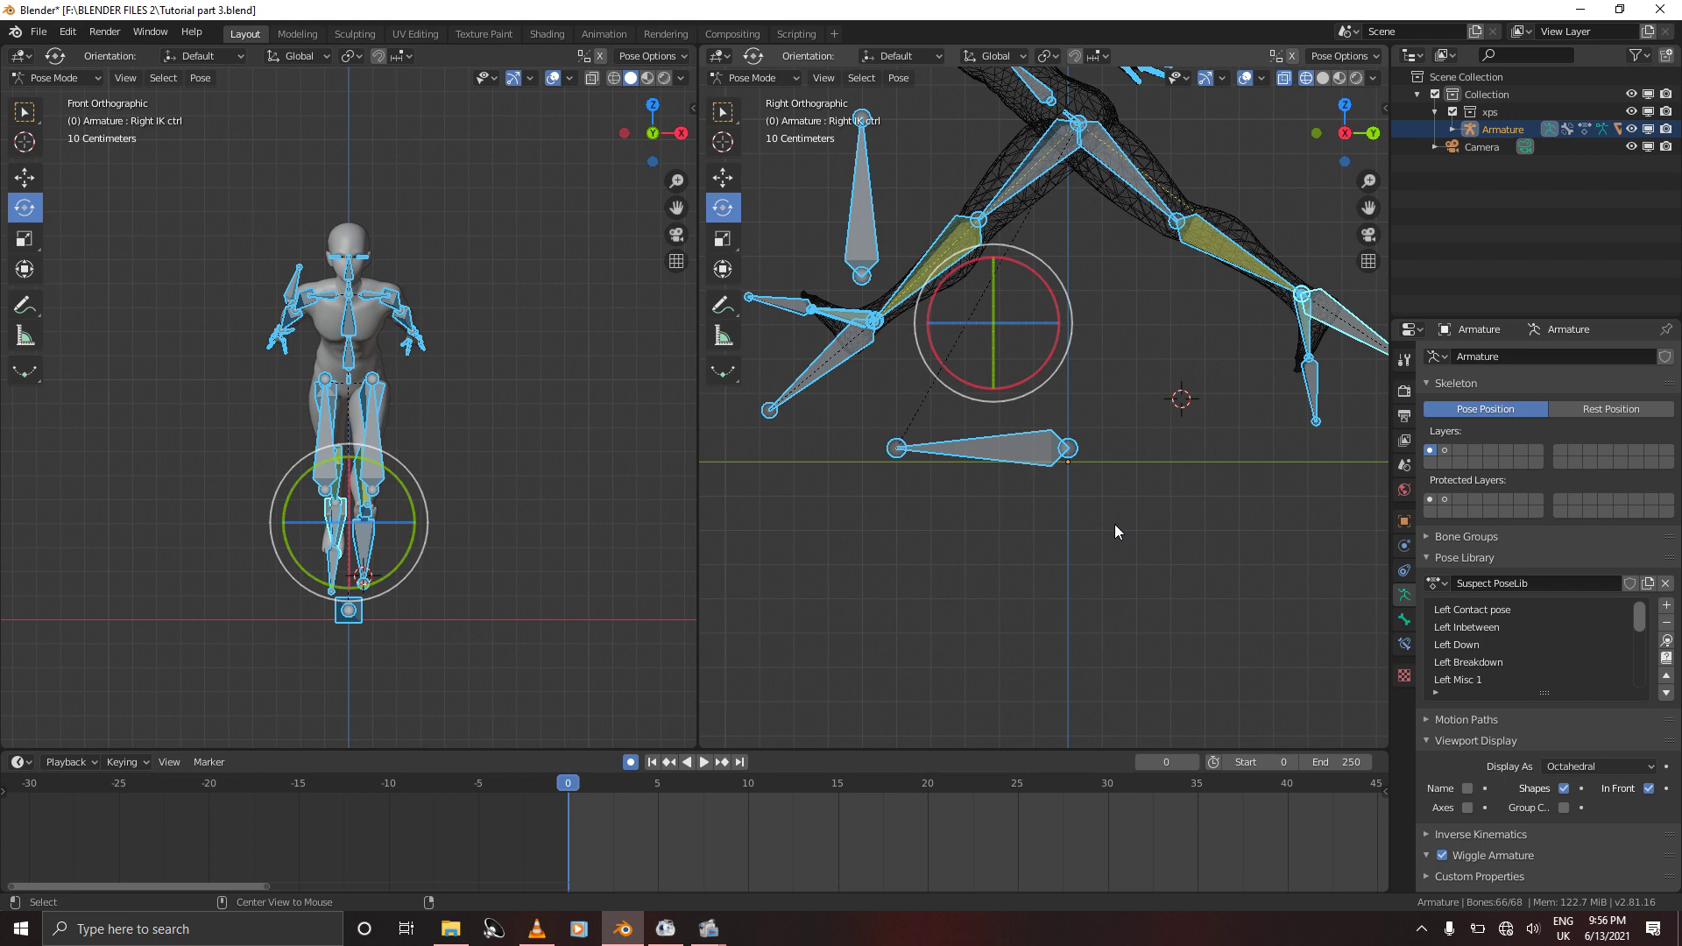
{"action": "key", "text": "alt+a"}
{"action": "key", "text": "a"}
{"action": "left_click", "coordinate": [1483, 606]}
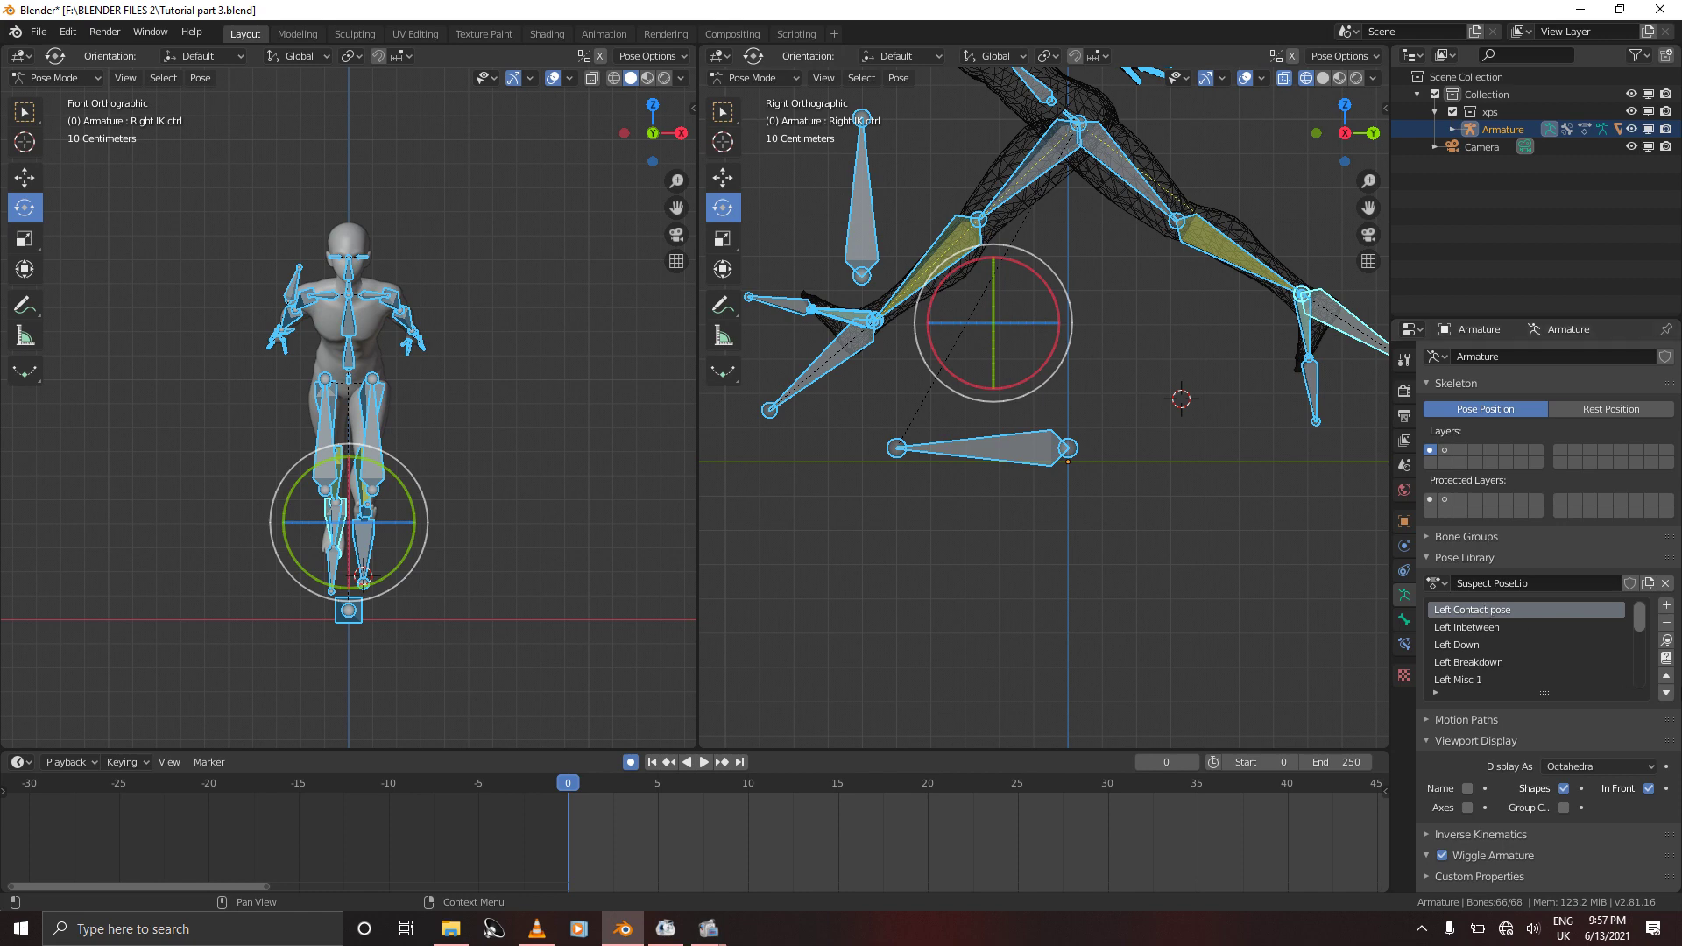
{"action": "left_click", "coordinate": [1667, 641]}
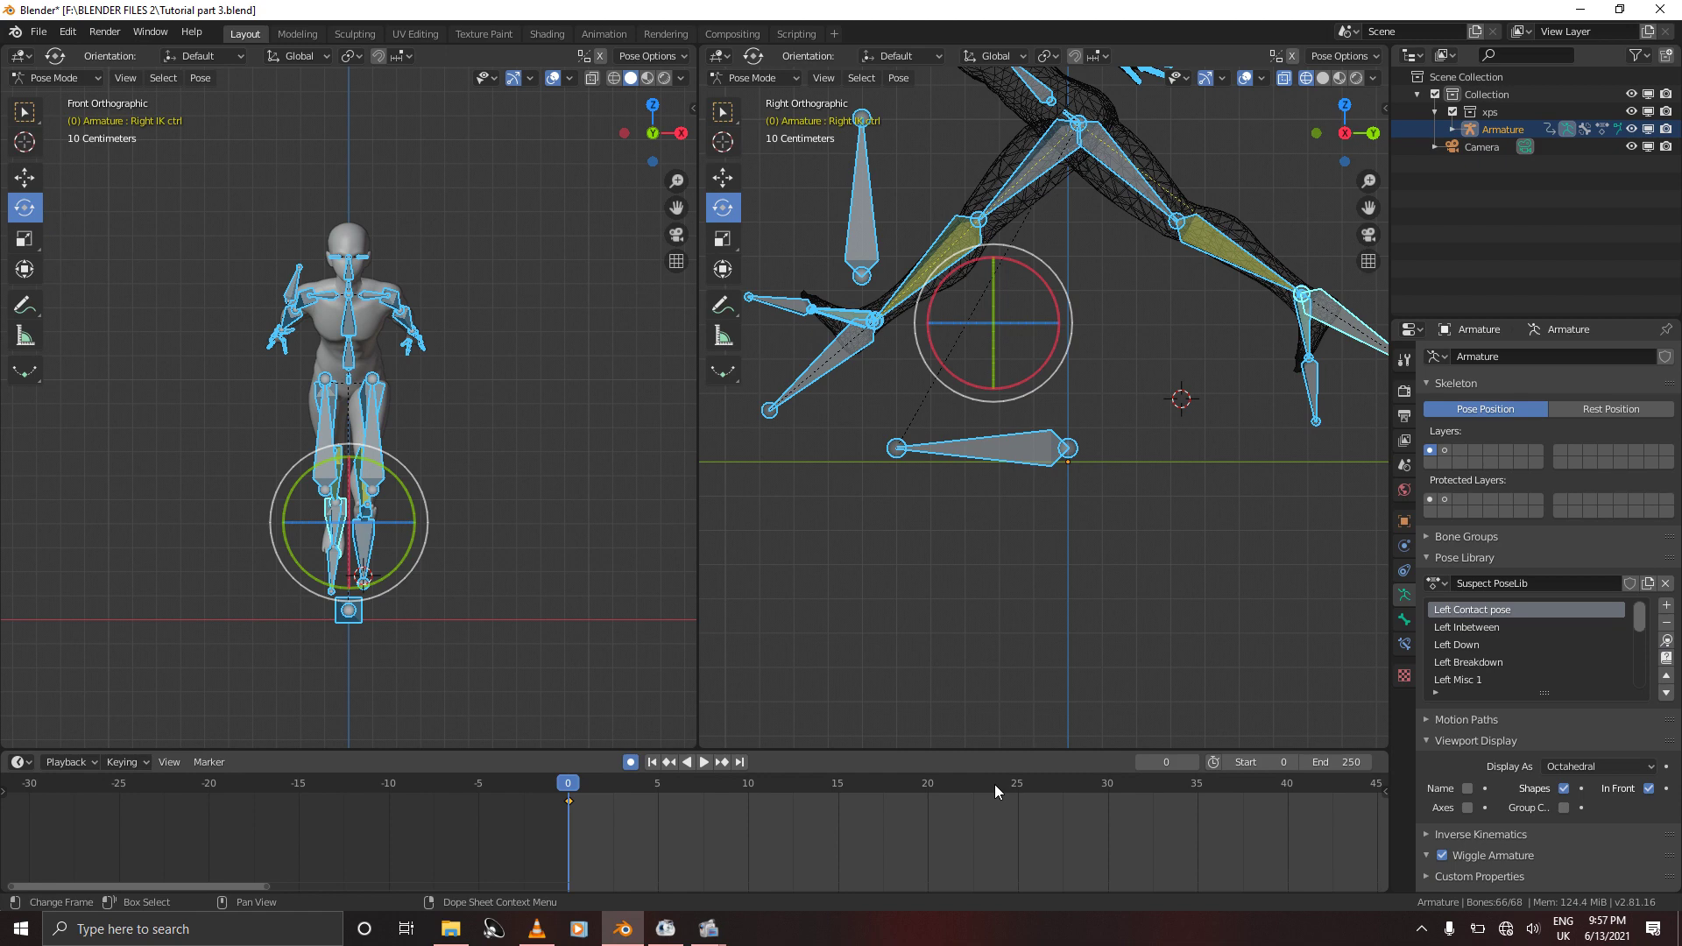
Apply the Right Contact Pose from the pose library at frame 7
{"action": "key", "text": "space"}
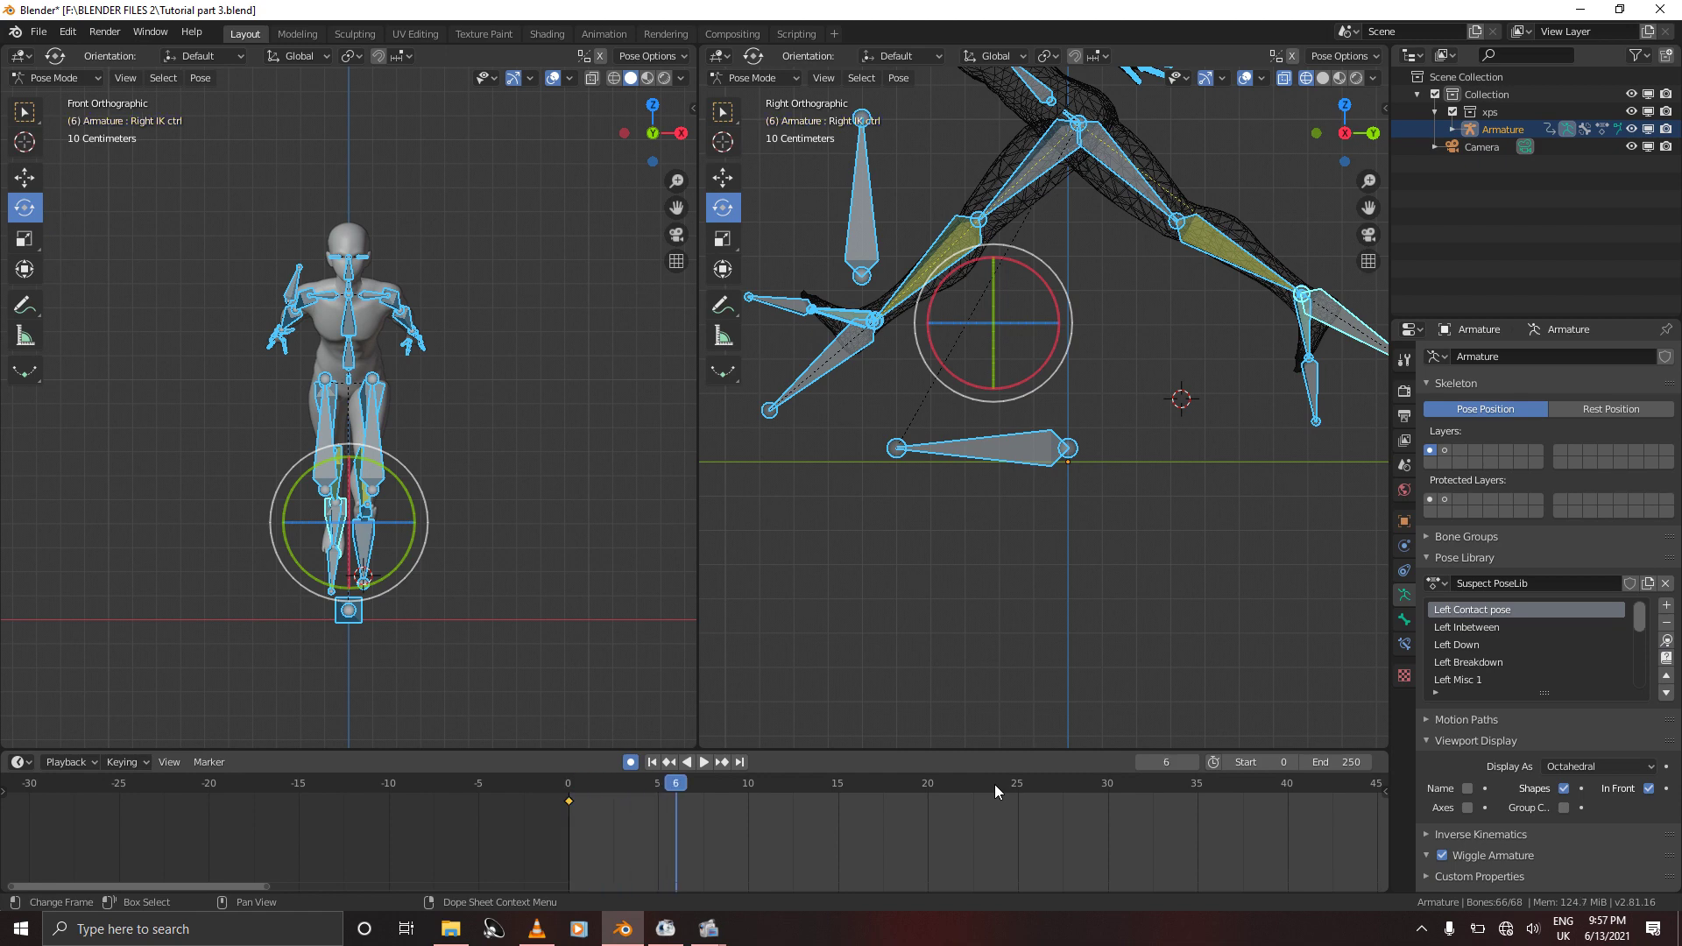
{"action": "left_click_drag", "start_coordinate": [1638, 613], "coordinate": [1645, 643]}
{"action": "left_click", "coordinate": [1490, 663]}
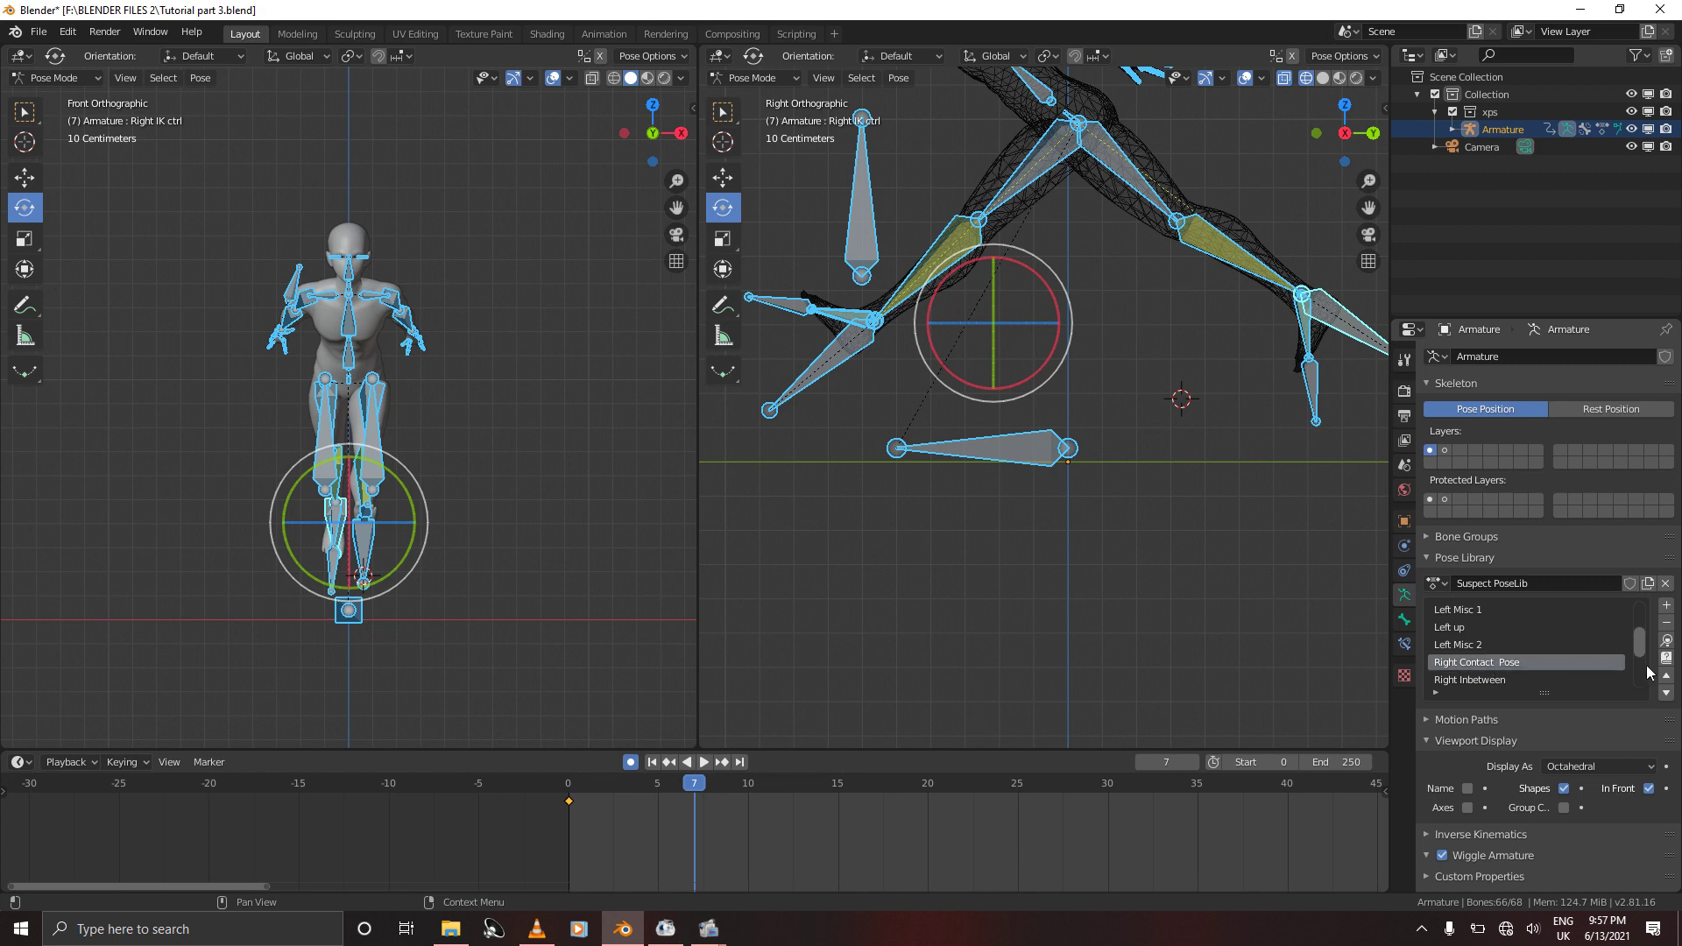
{"action": "left_click", "coordinate": [1667, 641]}
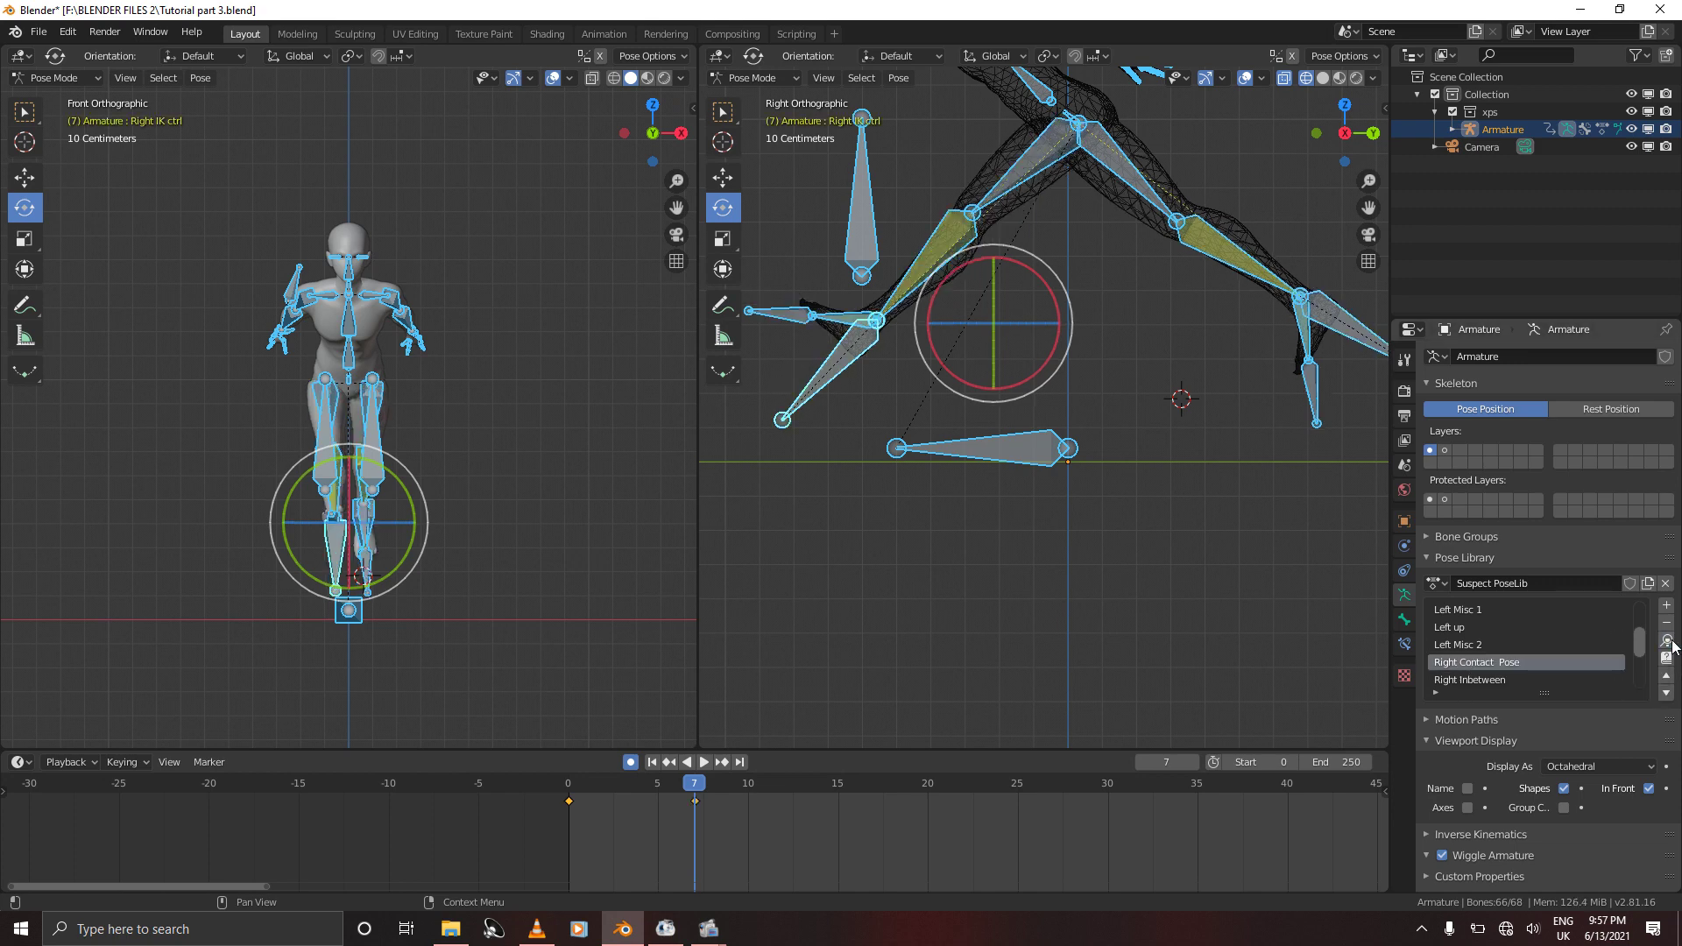
Apply the Left Contact pose from the pose library at frame 14 and save the file
{"action": "key", "text": "Right"}
{"action": "key", "text": "Right"}
{"action": "key", "text": "Right"}
{"action": "key", "text": "Right"}
{"action": "key", "text": "Right"}
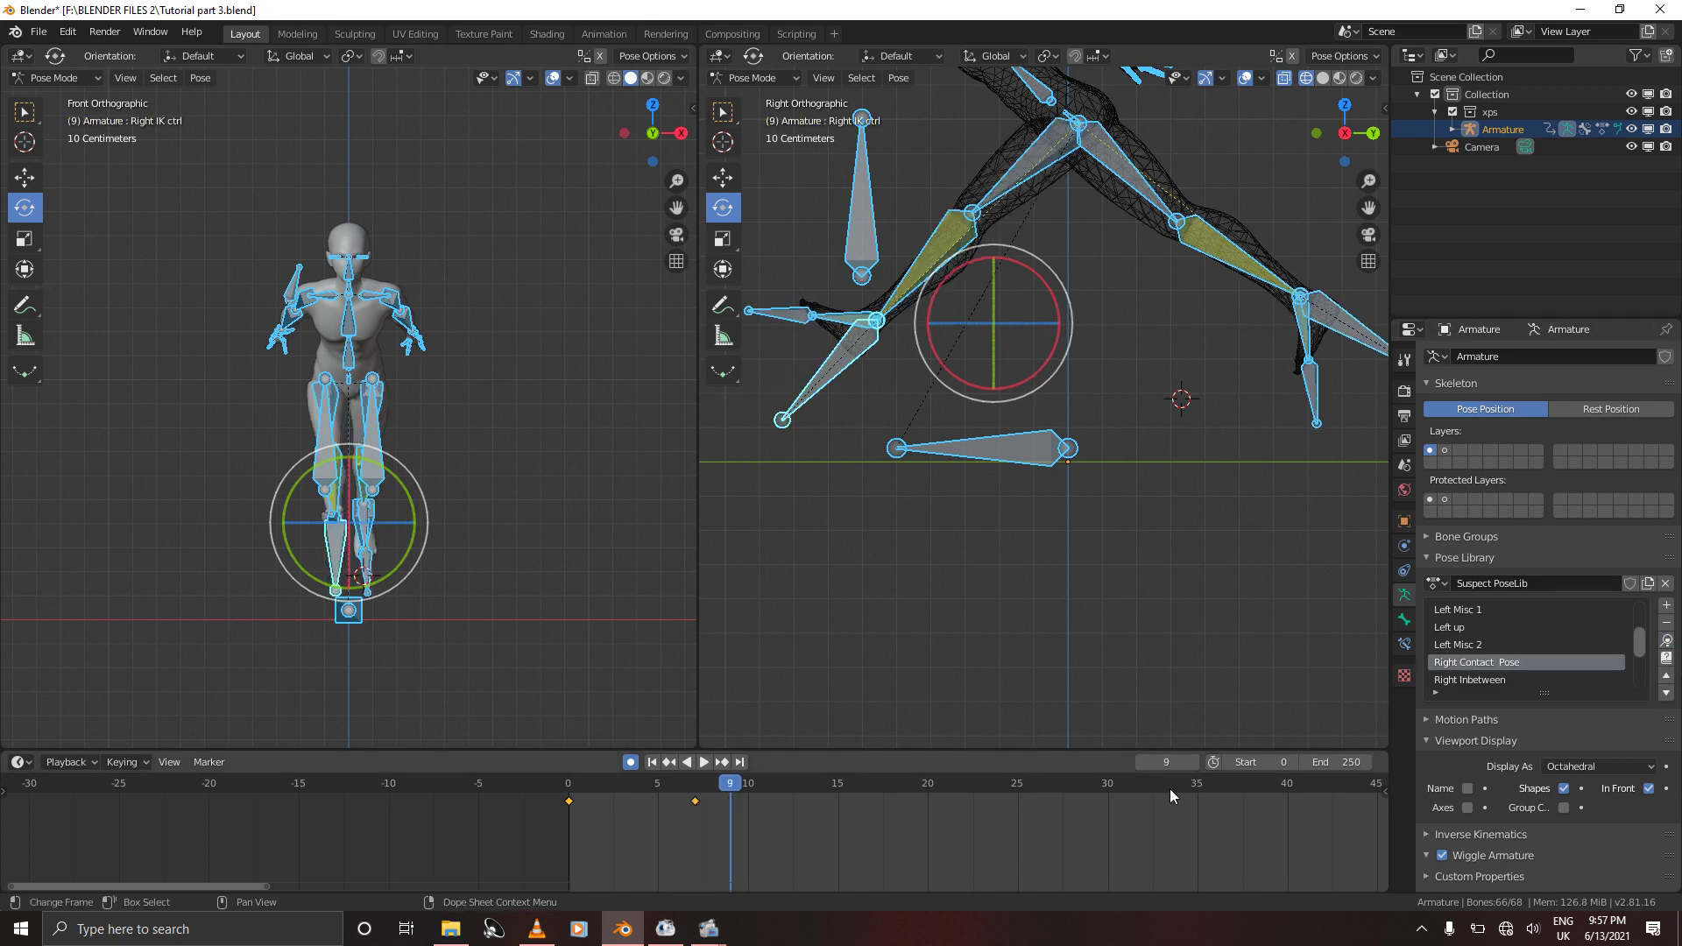
{"action": "key", "text": "Right"}
{"action": "key", "text": "Right"}
{"action": "key", "text": "Right"}
{"action": "key", "text": "Left"}
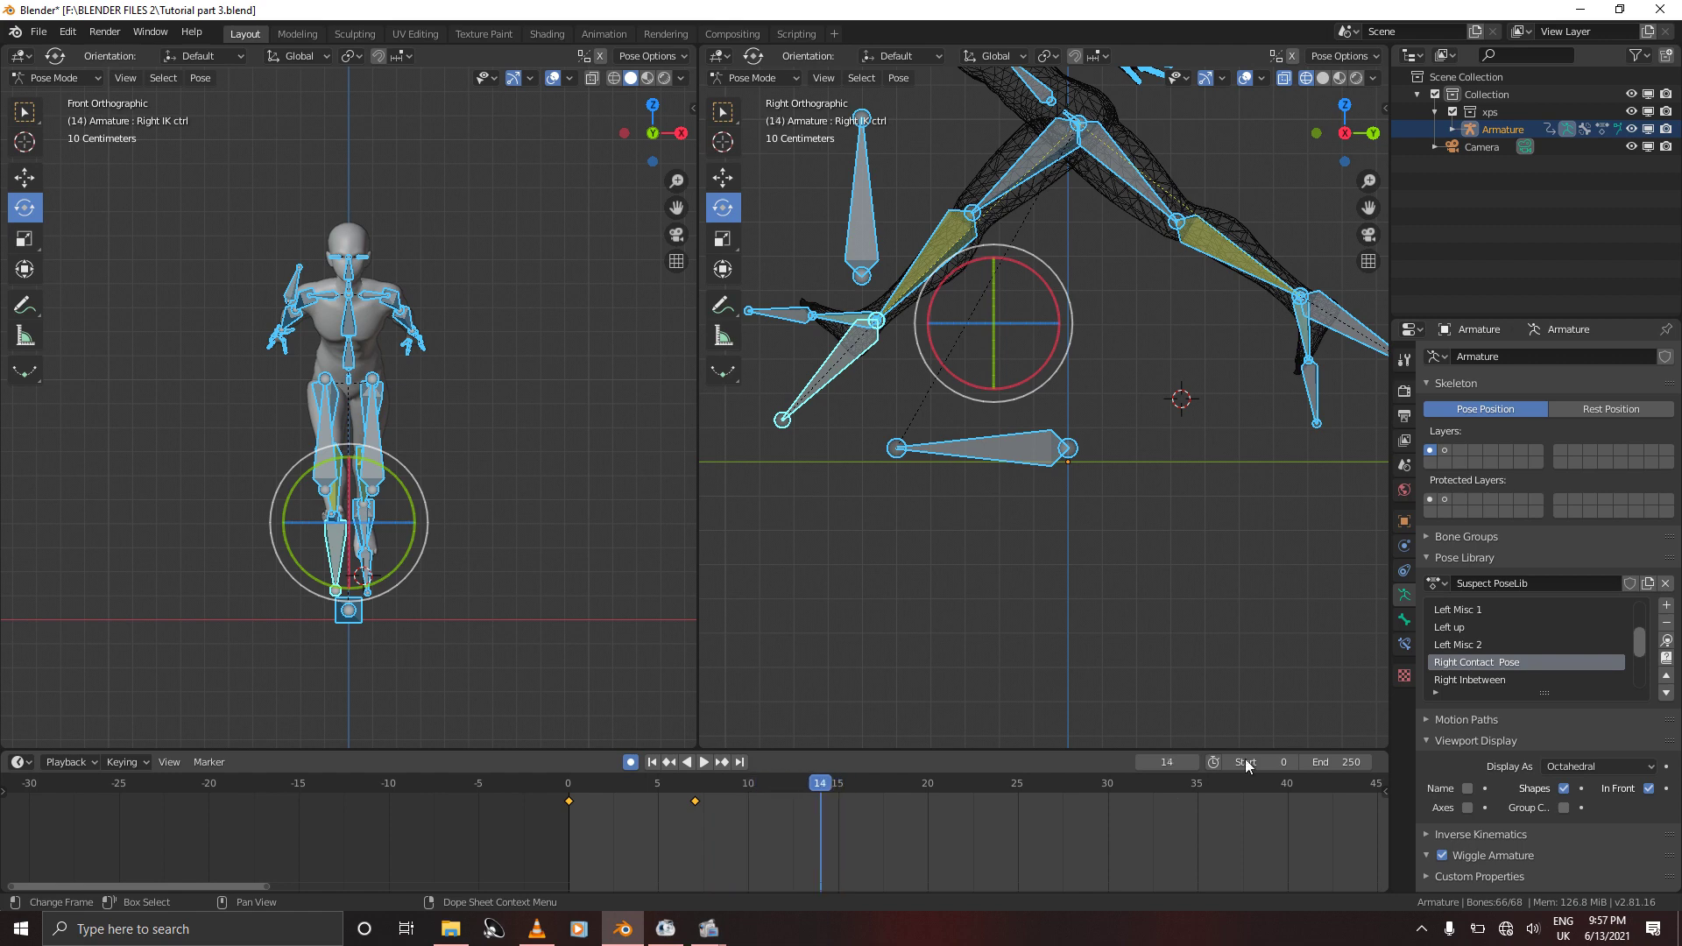
{"action": "left_click_drag", "start_coordinate": [1640, 642], "coordinate": [1640, 617]}
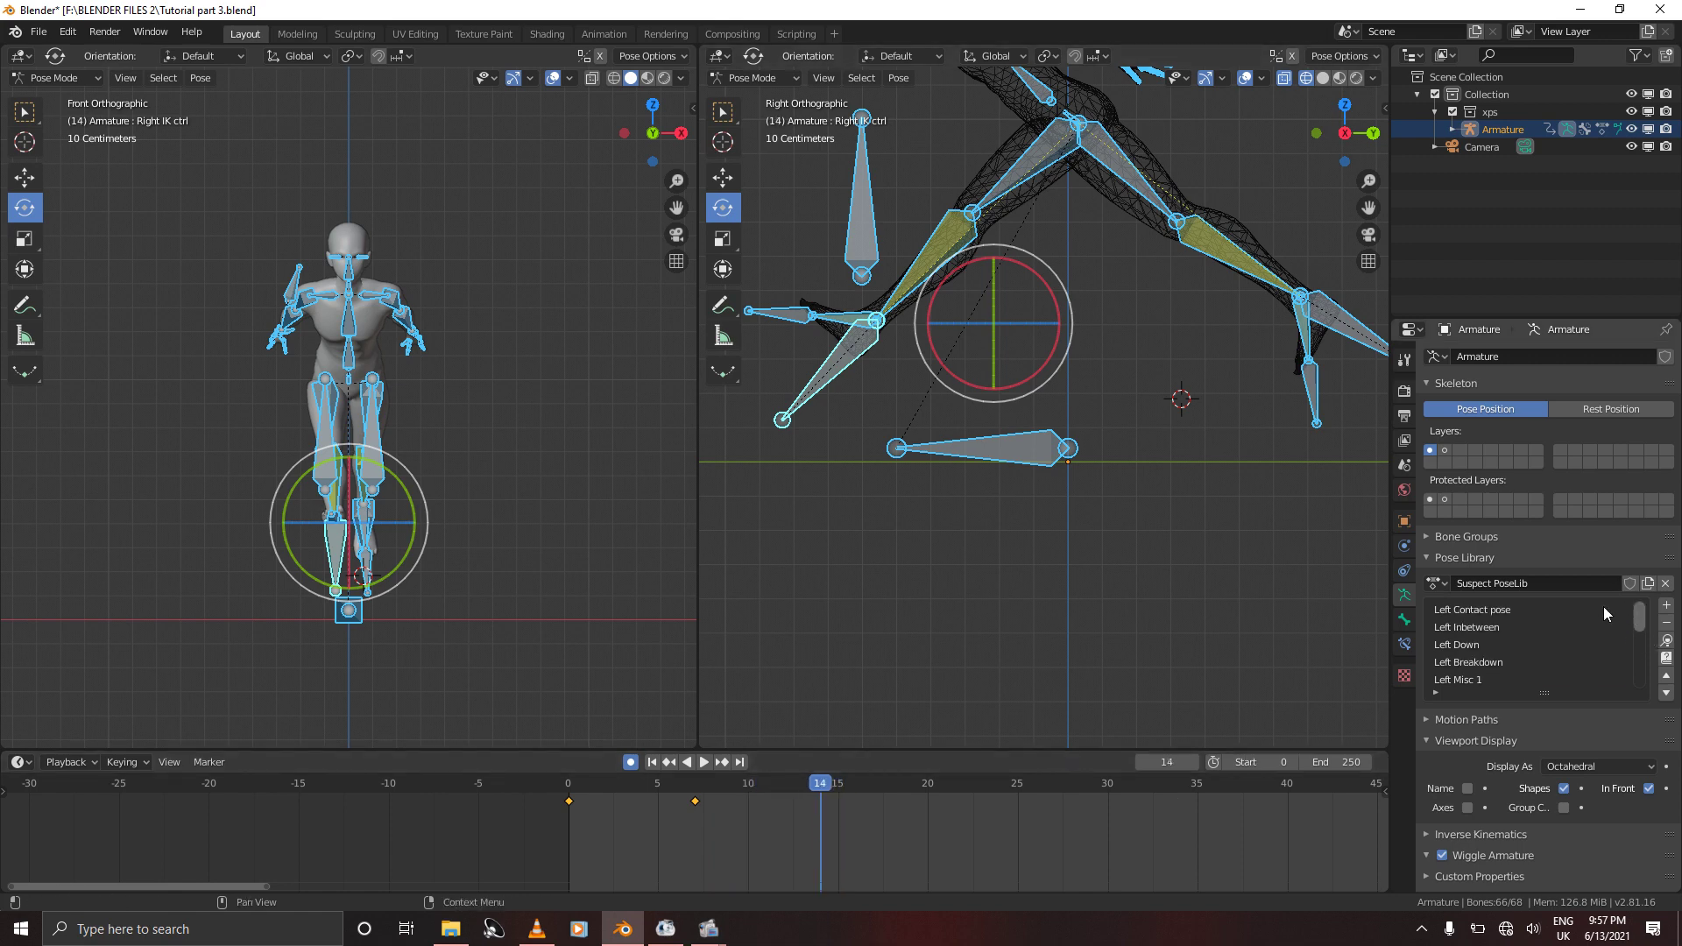
{"action": "left_click", "coordinate": [1474, 619]}
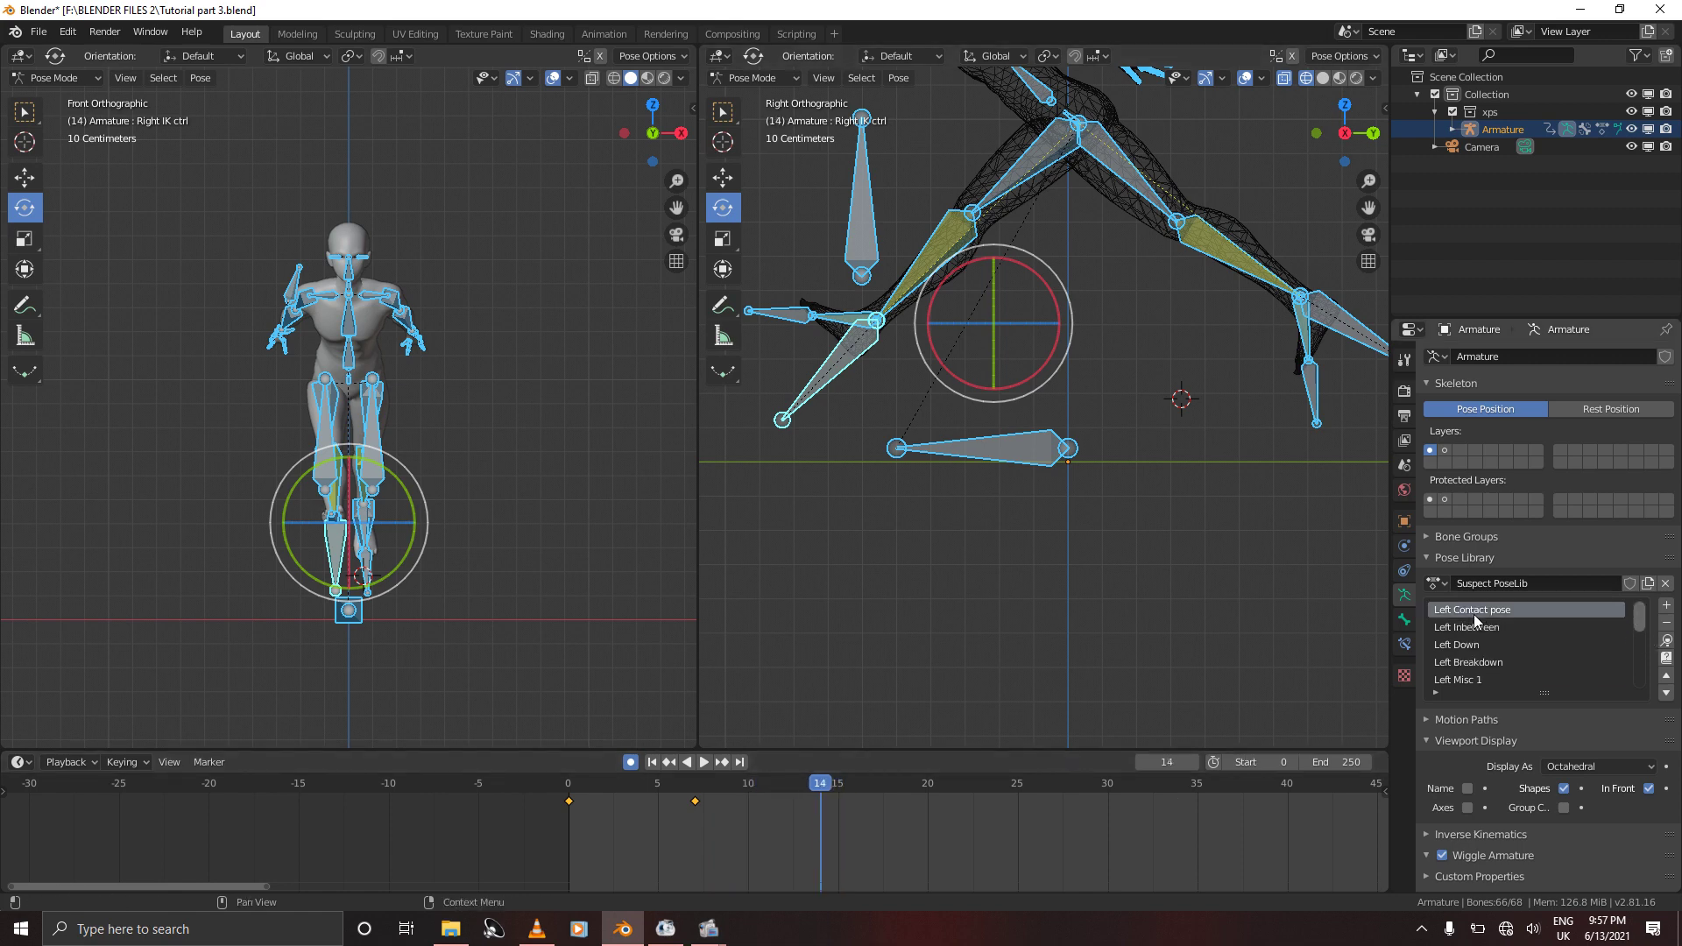
{"action": "left_click", "coordinate": [1667, 645]}
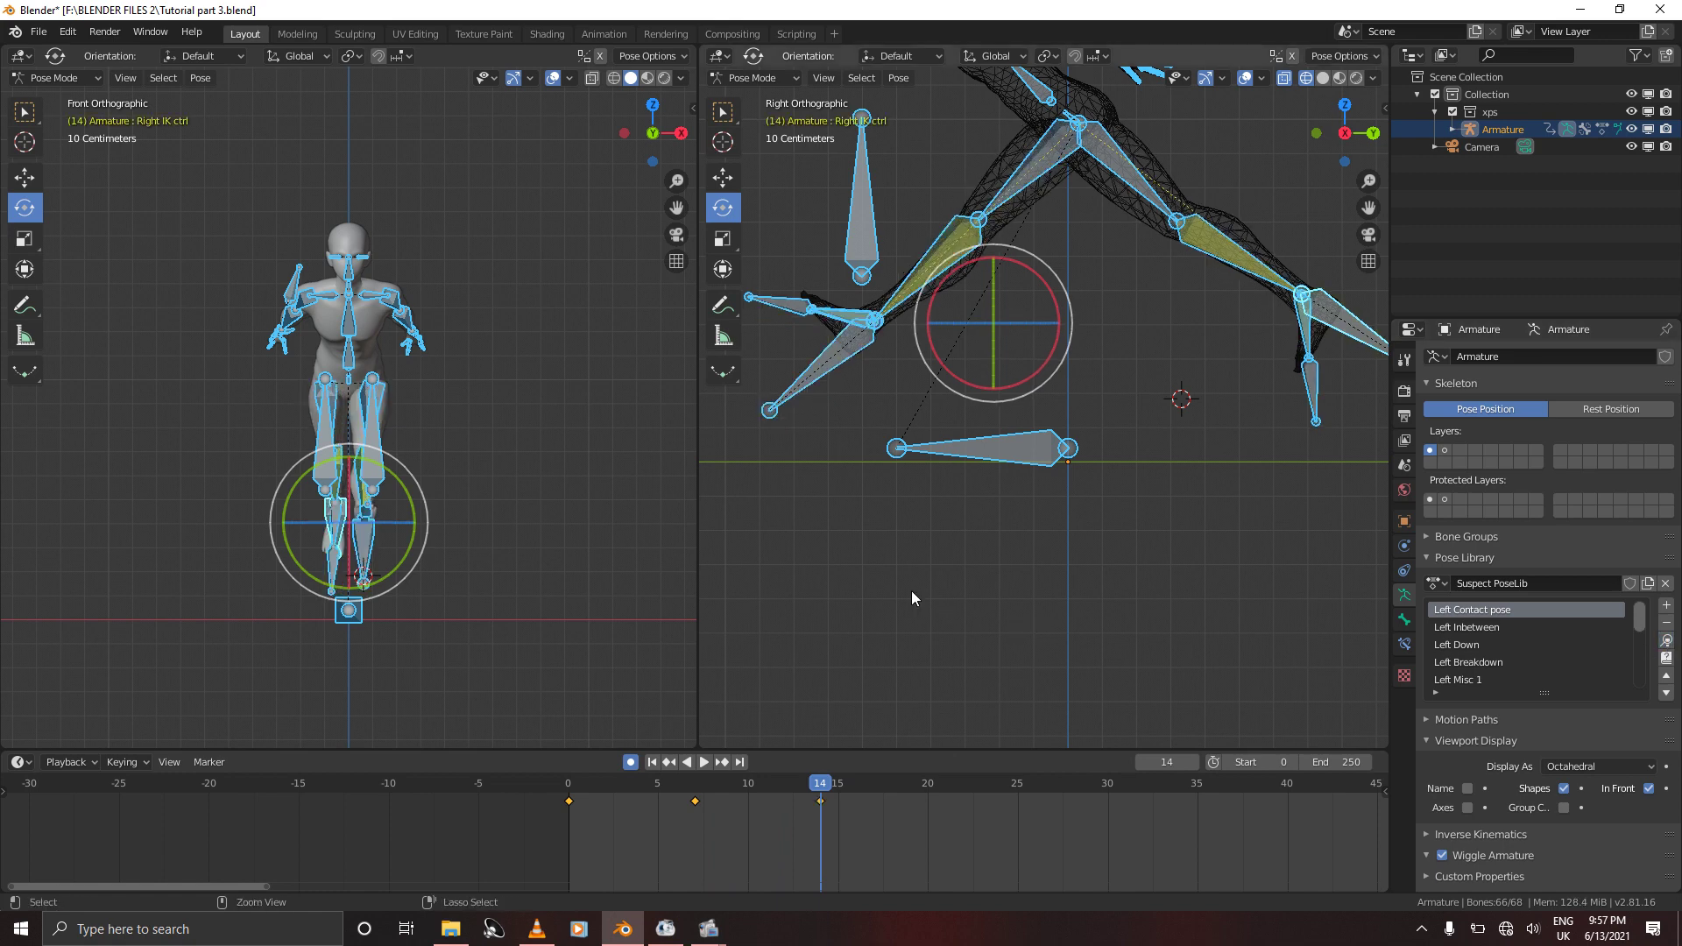
{"action": "key", "text": "ctrl+s"}
Step back through the frames to the cycle's start and apply the Left Inbetween library pose at frame 1
{"action": "key", "text": "Left"}
{"action": "key", "text": "Left"}
{"action": "key", "text": "Left"}
{"action": "key", "text": "Left"}
{"action": "key", "text": "Left"}
{"action": "key", "text": "Left"}
{"action": "key", "text": "Left"}
{"action": "key", "text": "Left"}
{"action": "key", "text": "Left"}
{"action": "key", "text": "Left"}
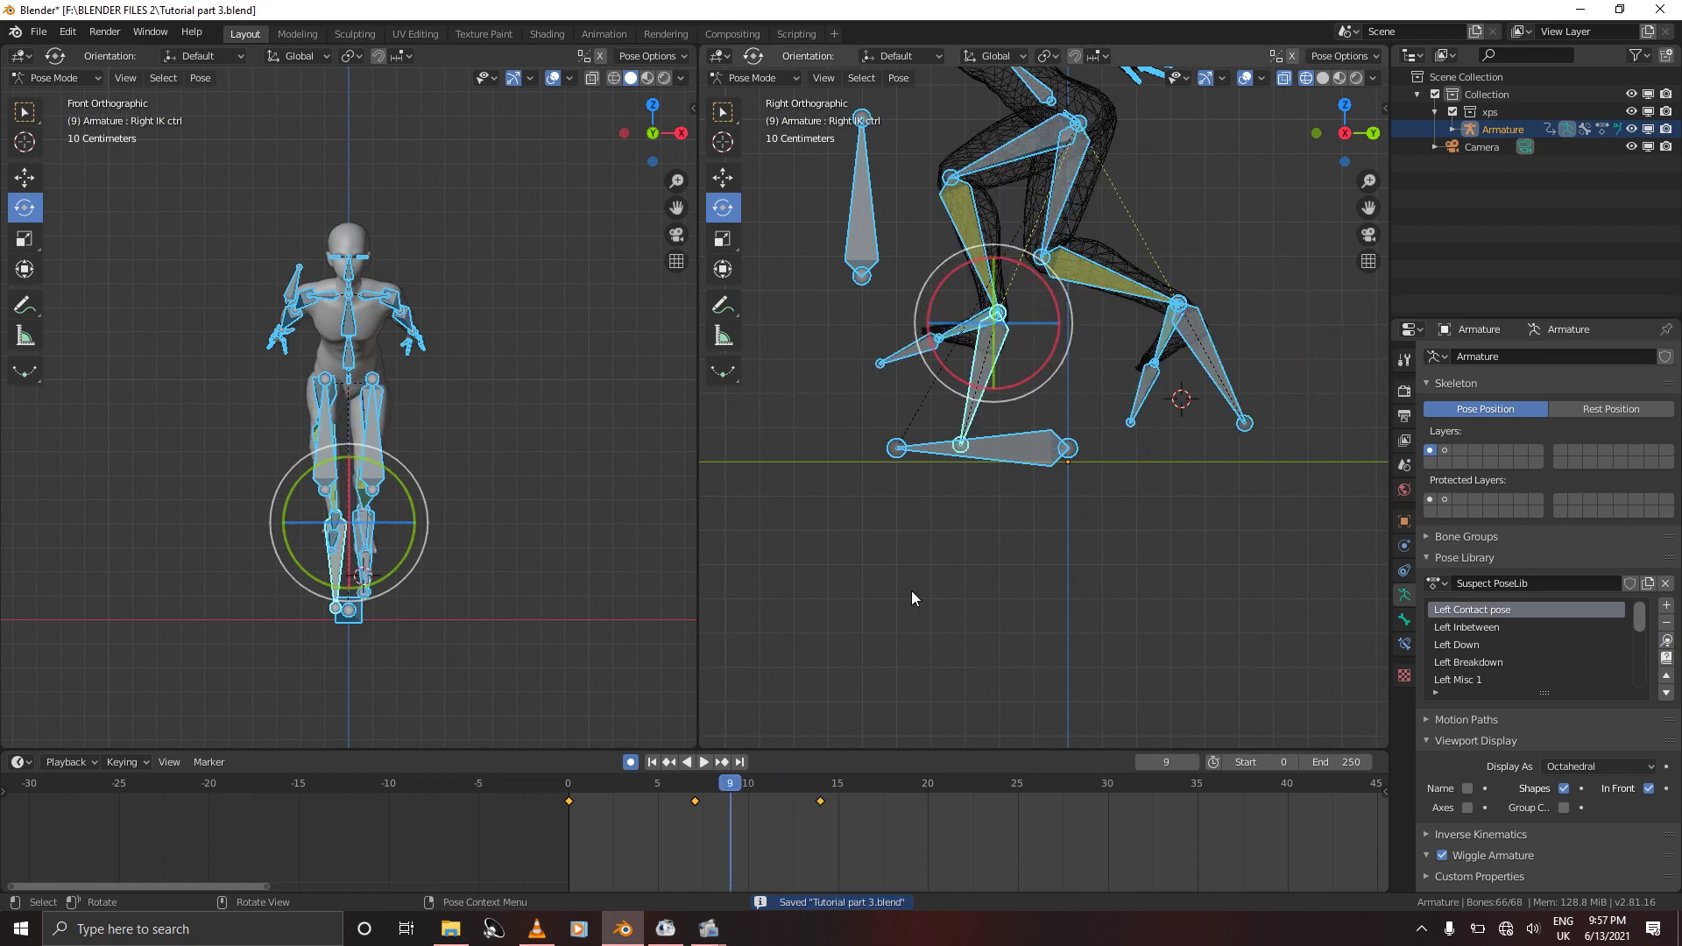
{"action": "key", "text": "Left"}
{"action": "key", "text": "Left"}
{"action": "key", "text": "Left"}
{"action": "key", "text": "Left"}
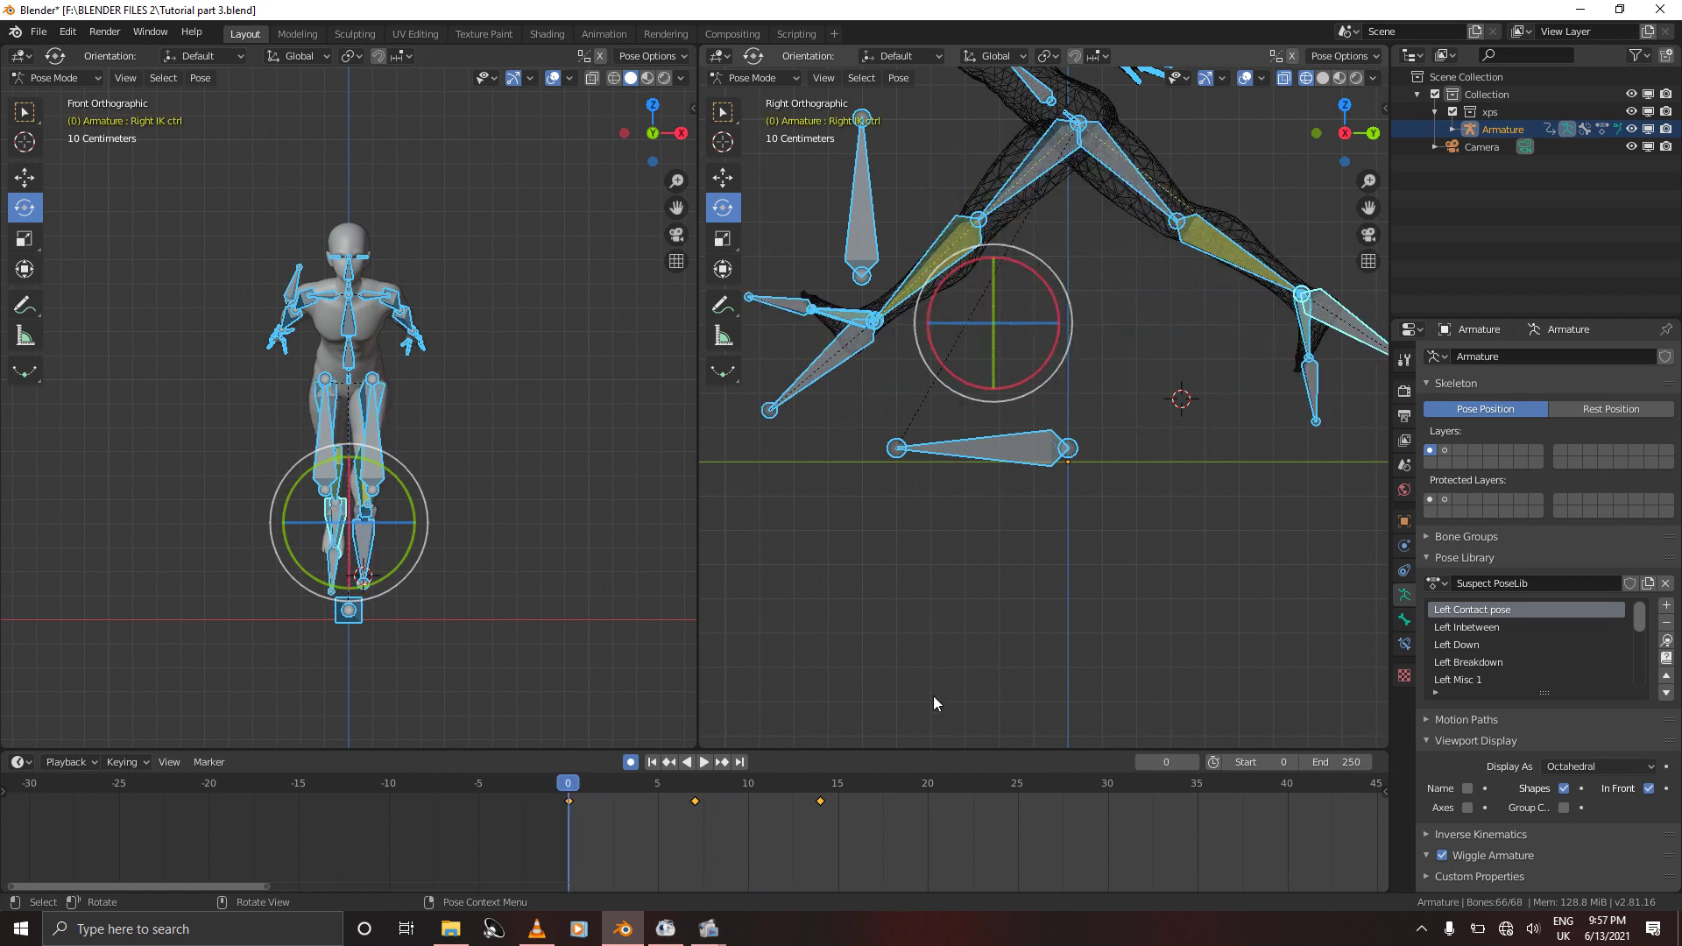
{"action": "key", "text": "Right"}
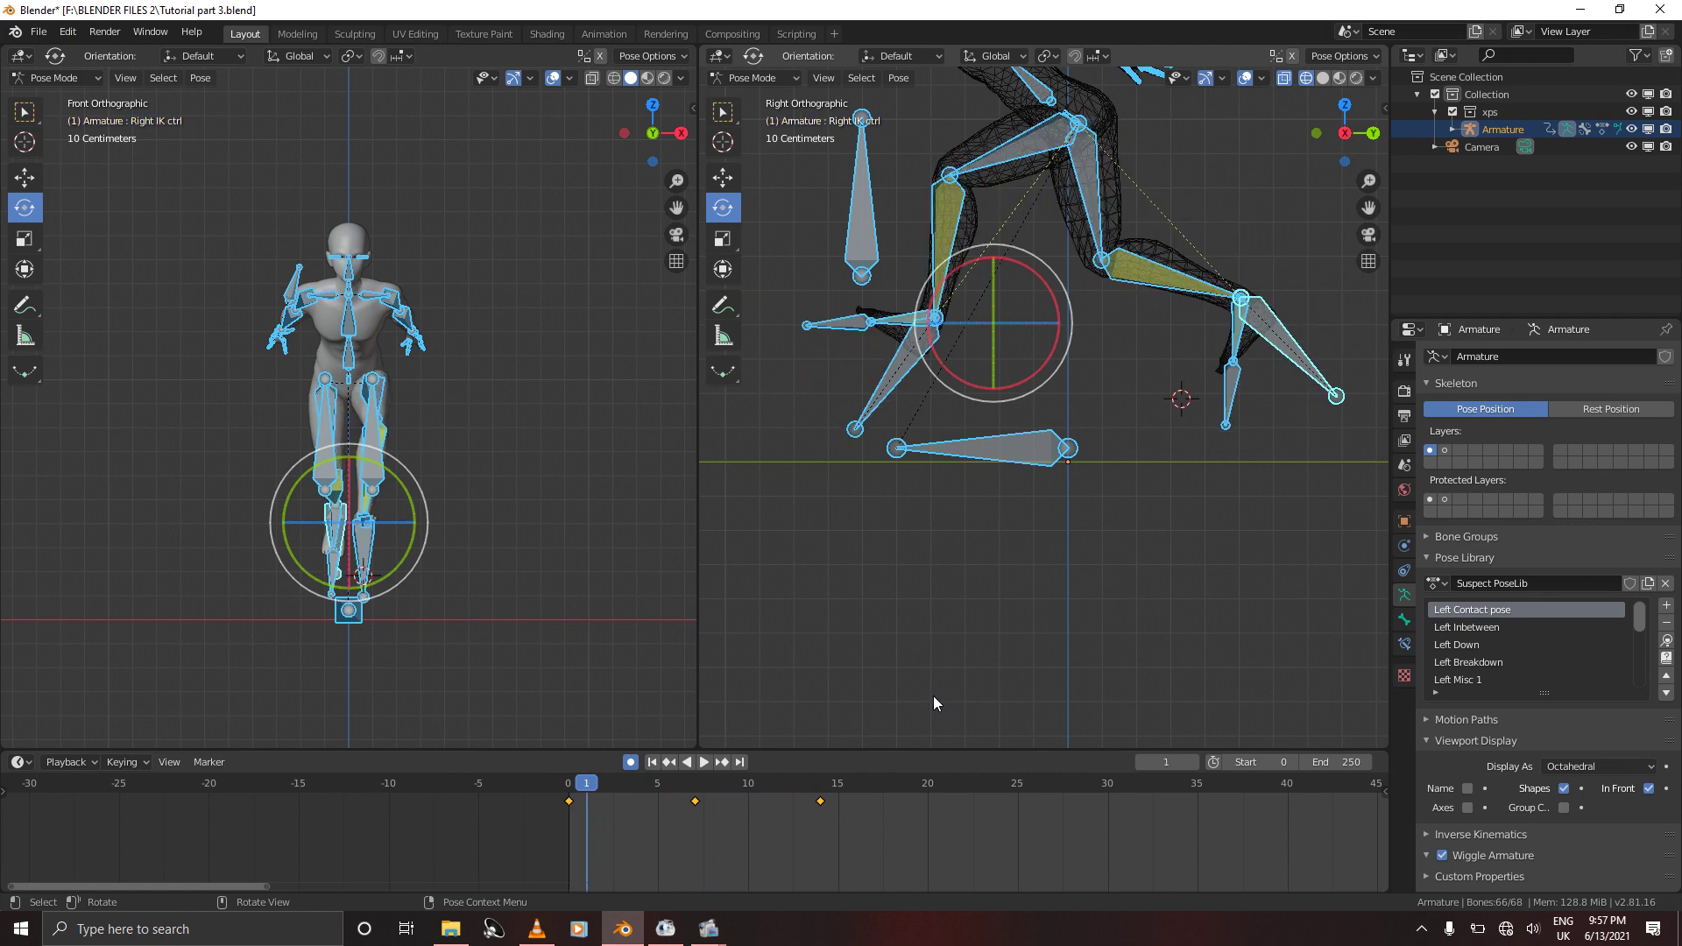
{"action": "left_click", "coordinate": [1477, 627]}
{"action": "left_click", "coordinate": [1667, 642]}
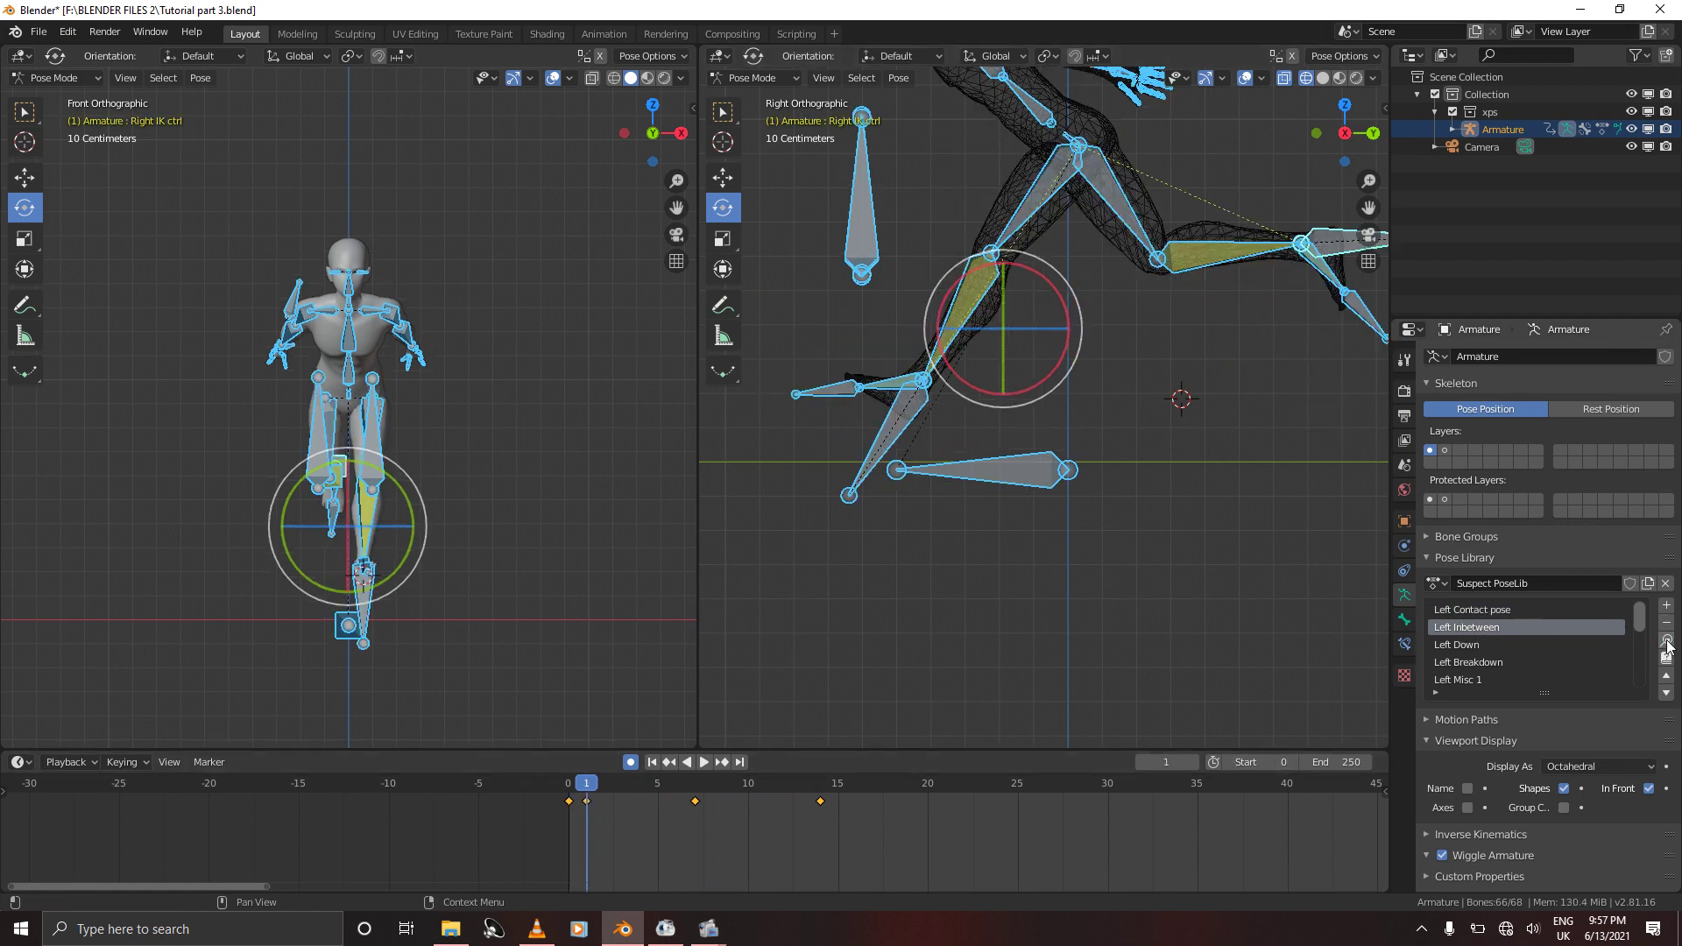
Apply the Left Down library pose at frame 2 and the Left Breakdown pose at frame 3
{"action": "key", "text": "Right"}
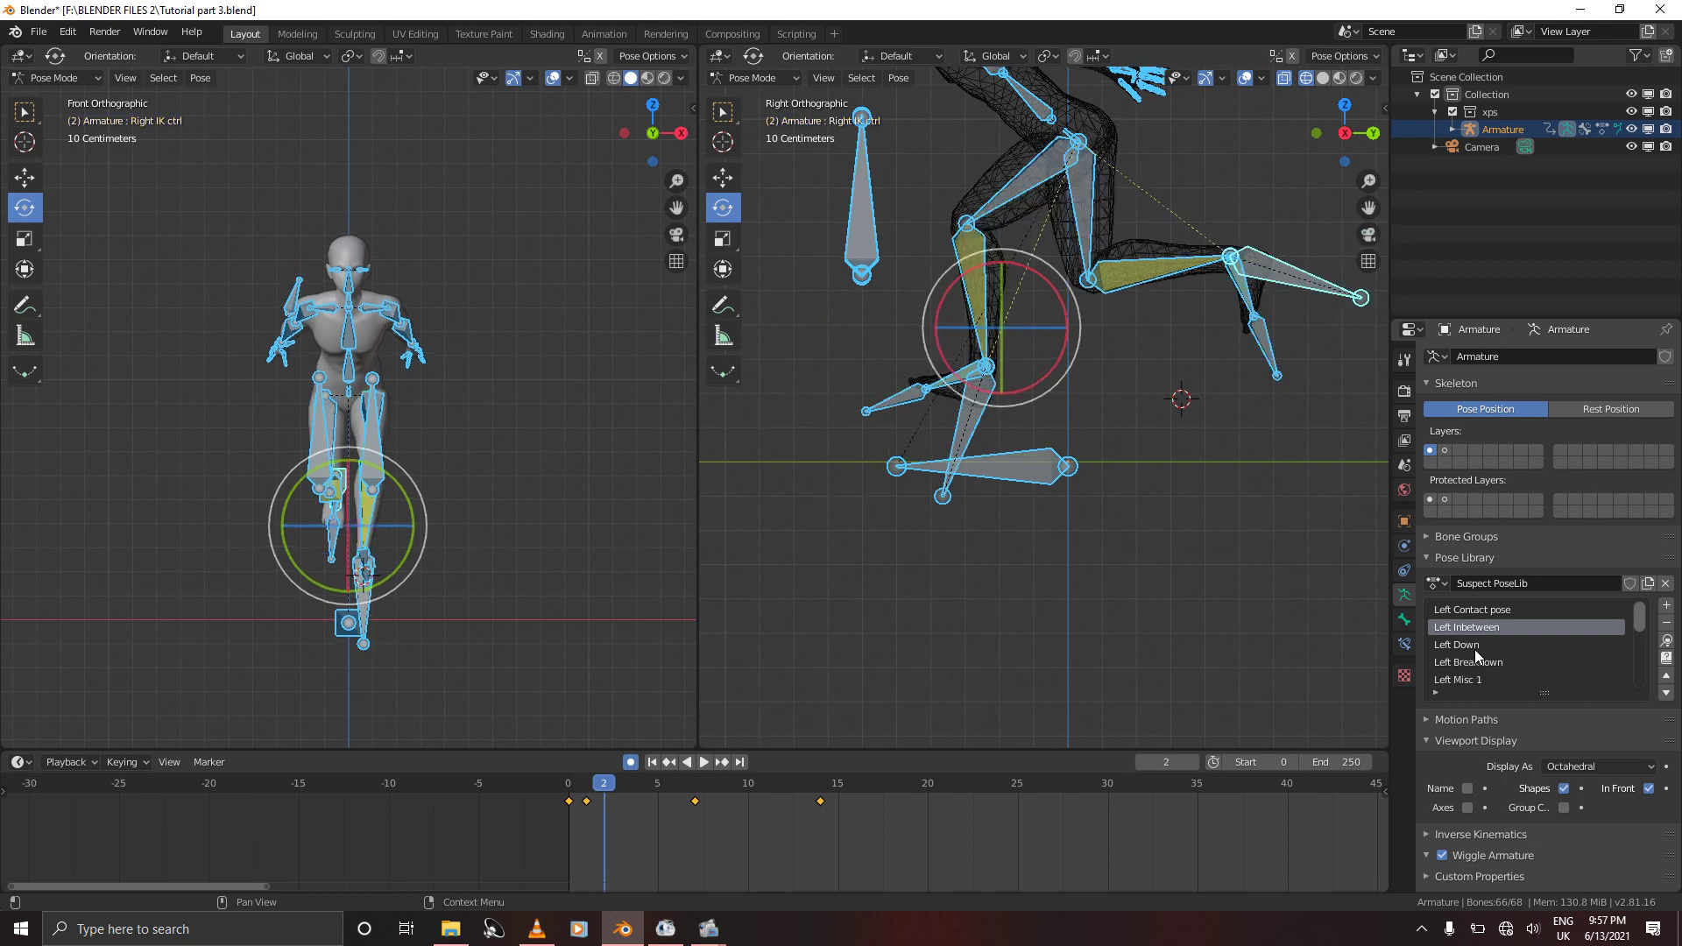
{"action": "left_click", "coordinate": [1461, 647]}
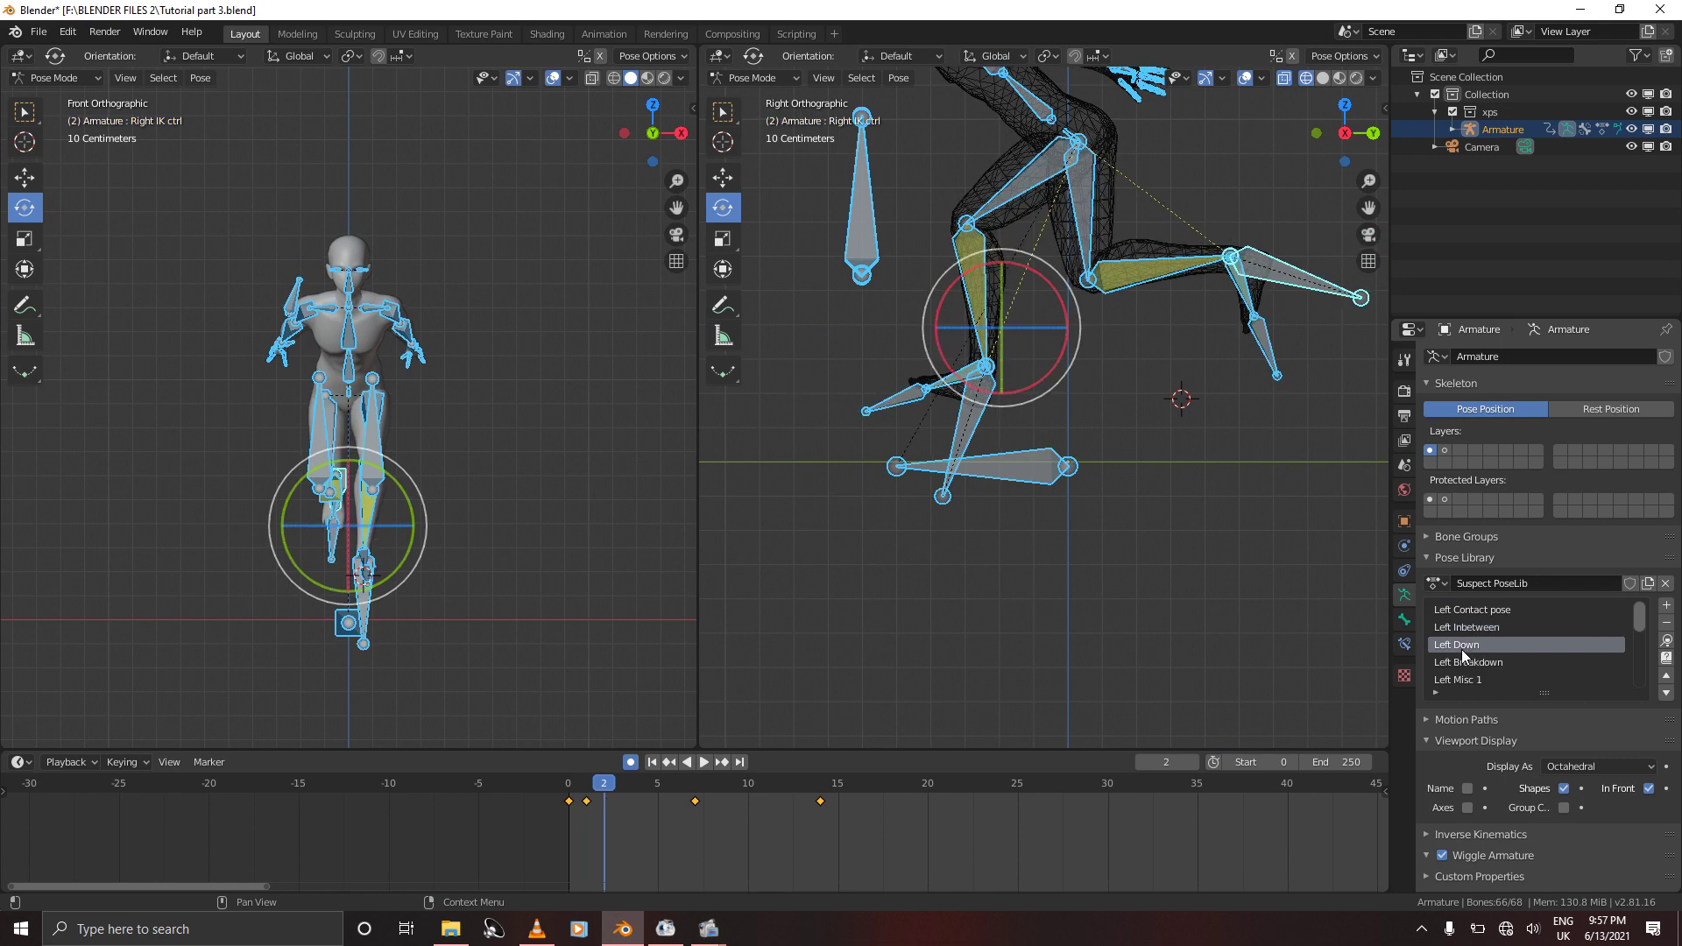
{"action": "left_click", "coordinate": [1667, 642]}
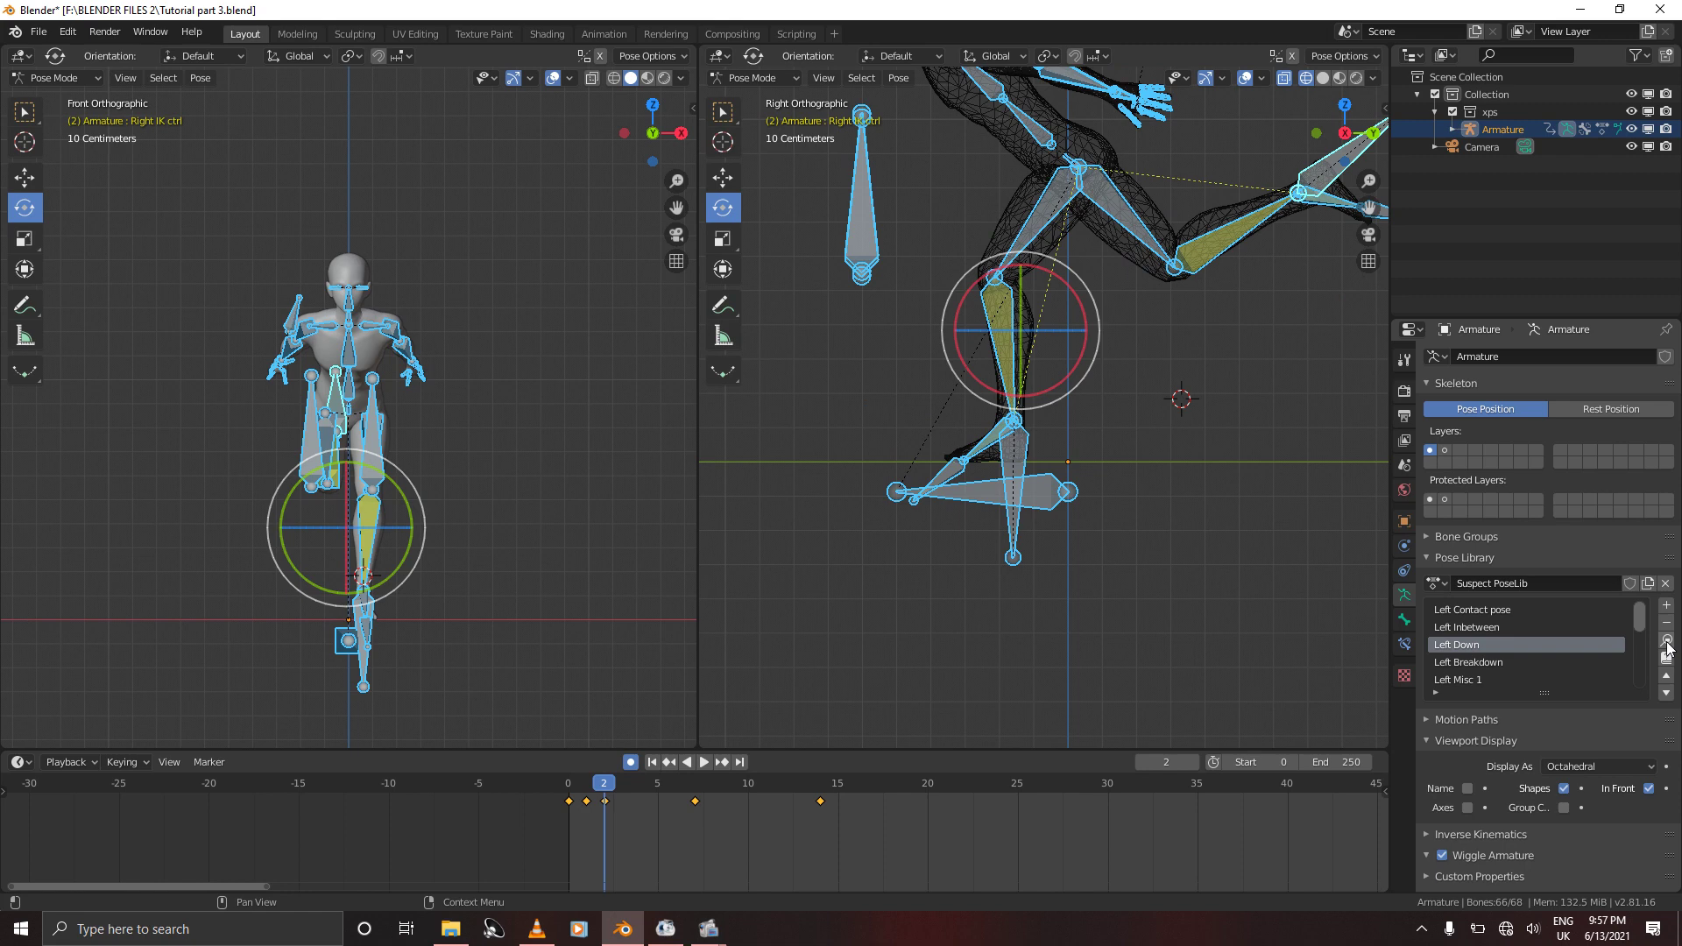
{"action": "key", "text": "Right"}
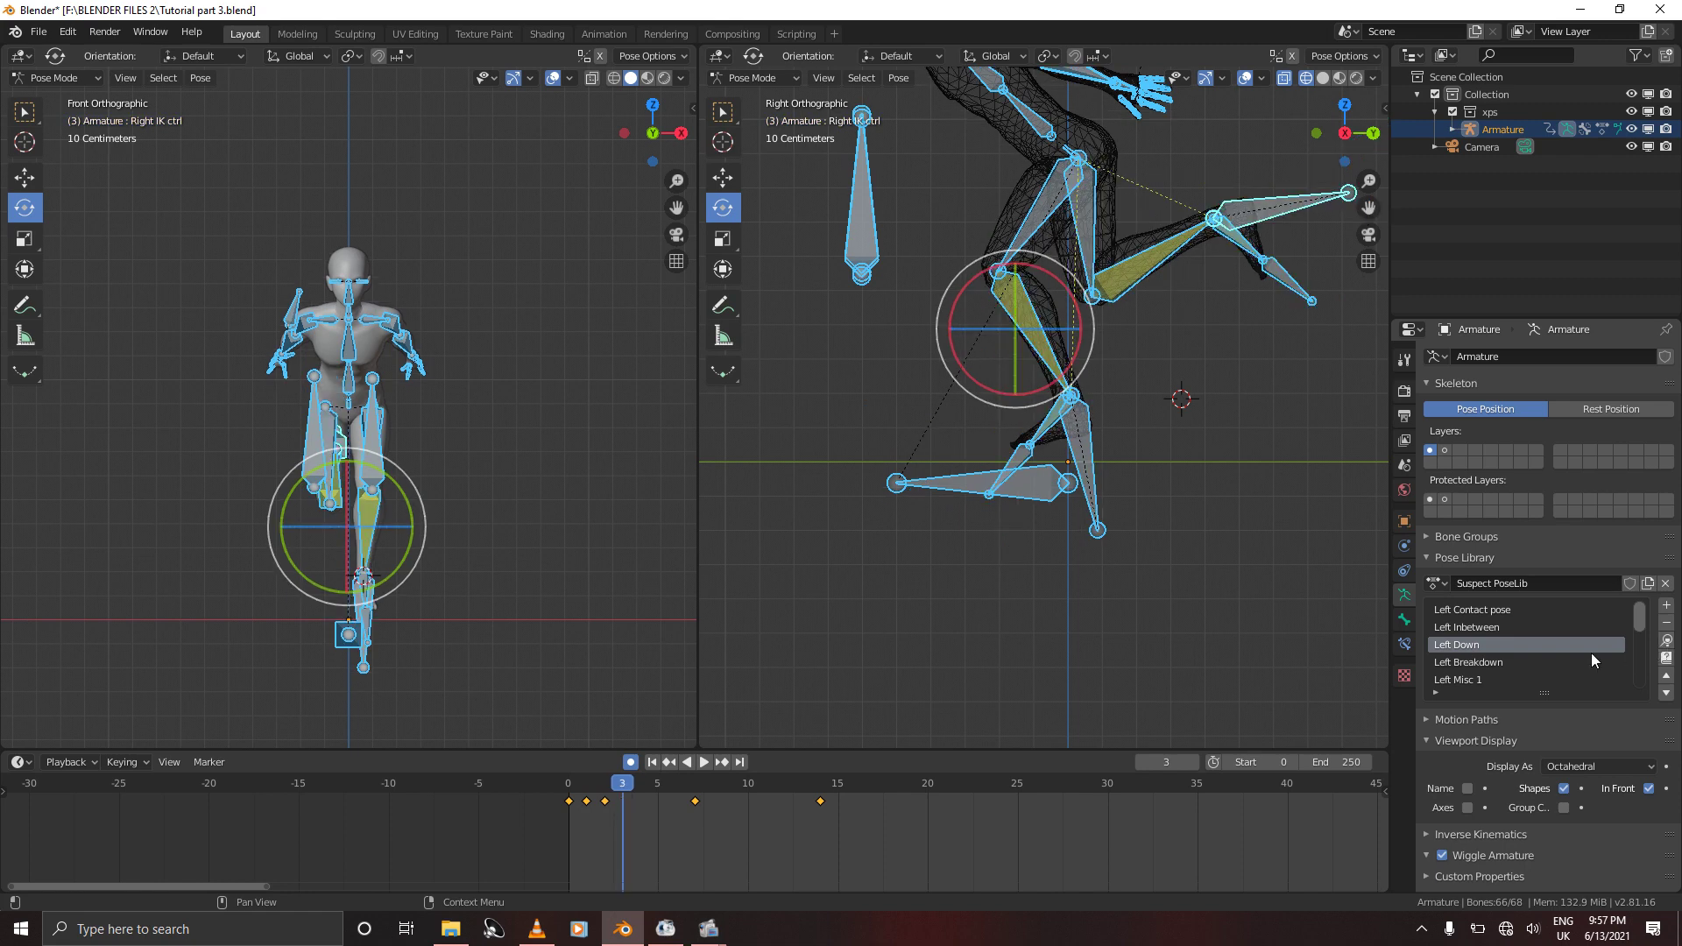
{"action": "left_click", "coordinate": [1480, 663]}
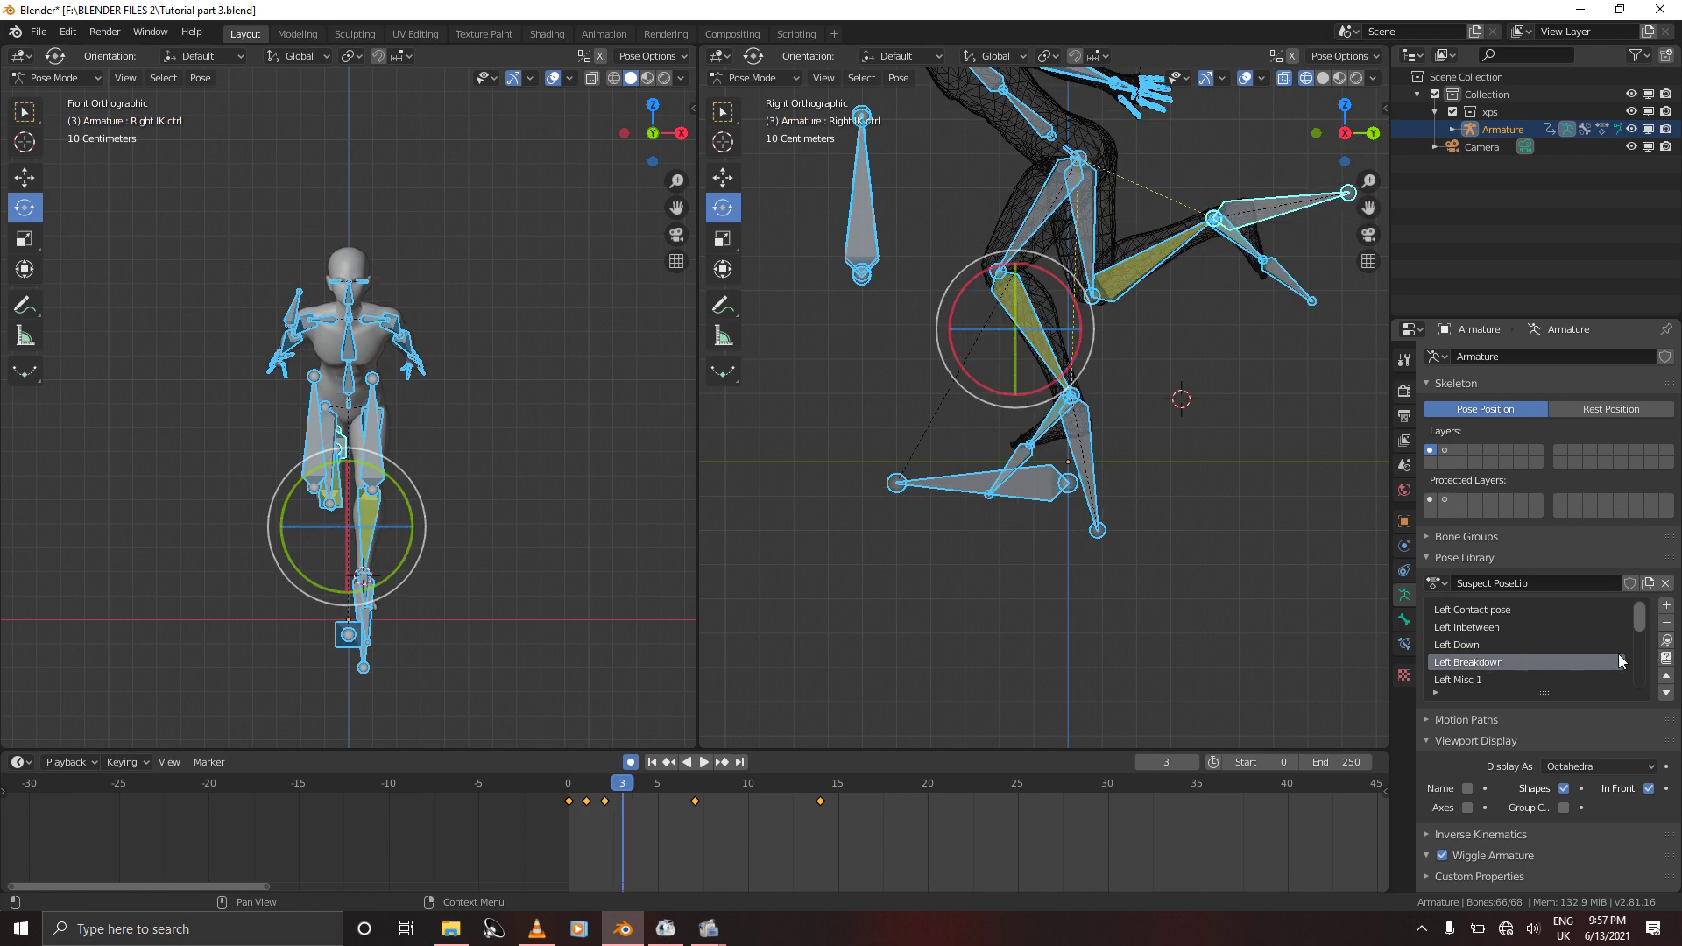
{"action": "left_click", "coordinate": [1666, 642]}
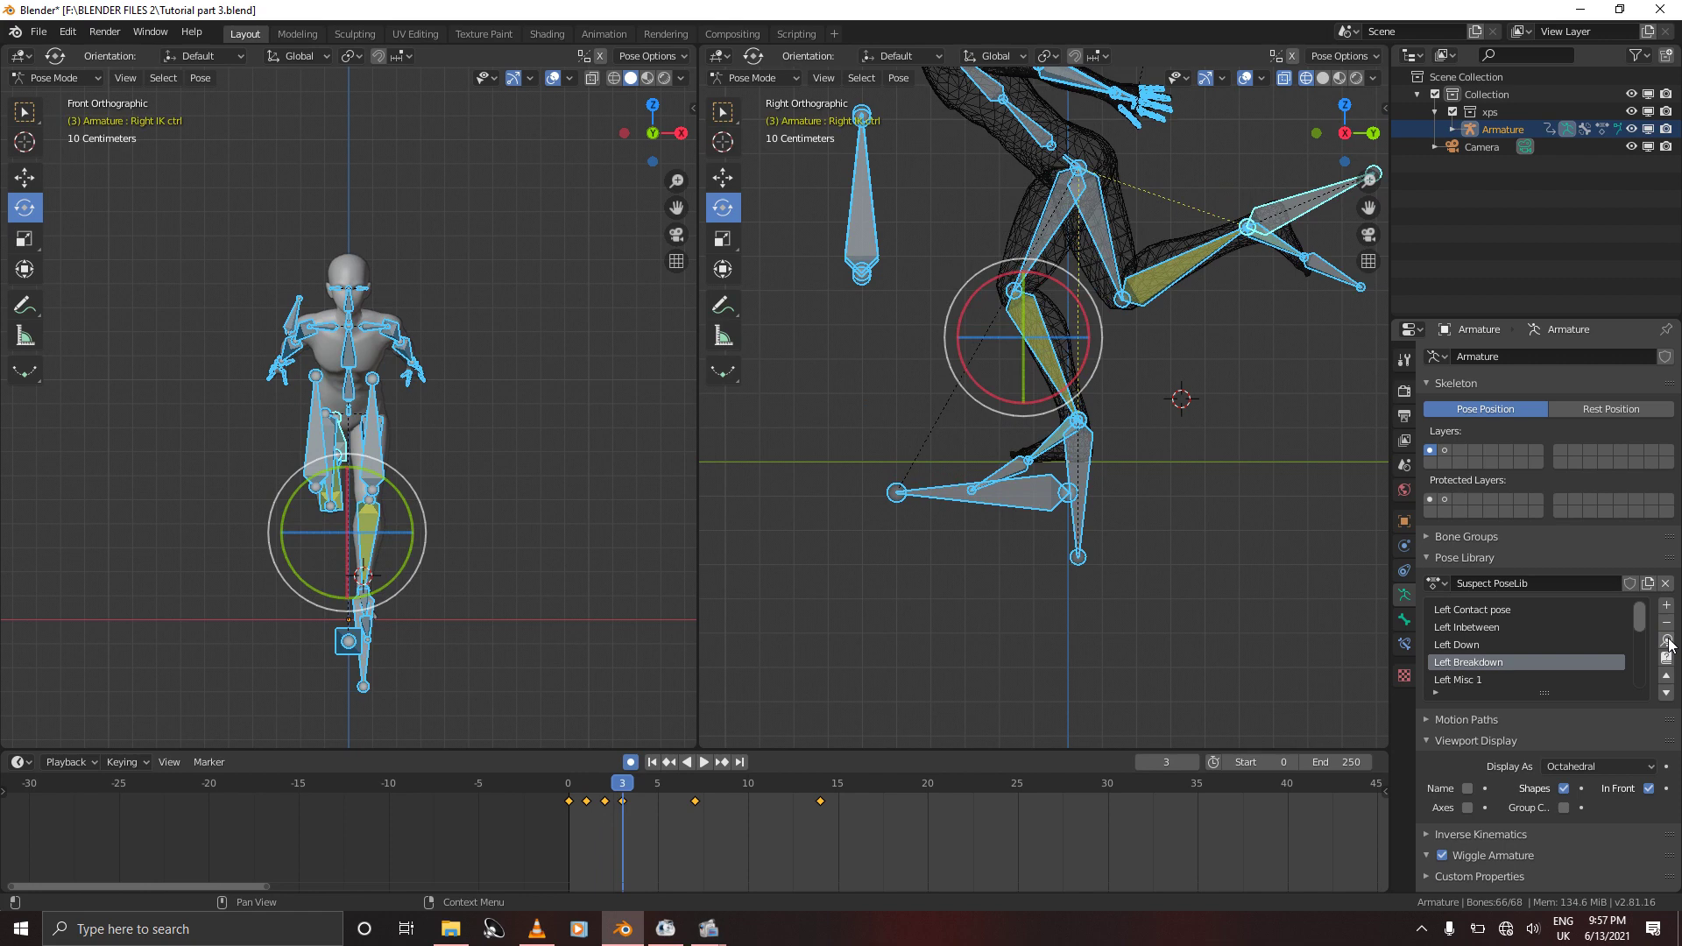
Apply the Left Misc 1 library pose at frame 4 and the Left up pose at frame 5
{"action": "key", "text": "Right"}
{"action": "left_click", "coordinate": [1464, 680]}
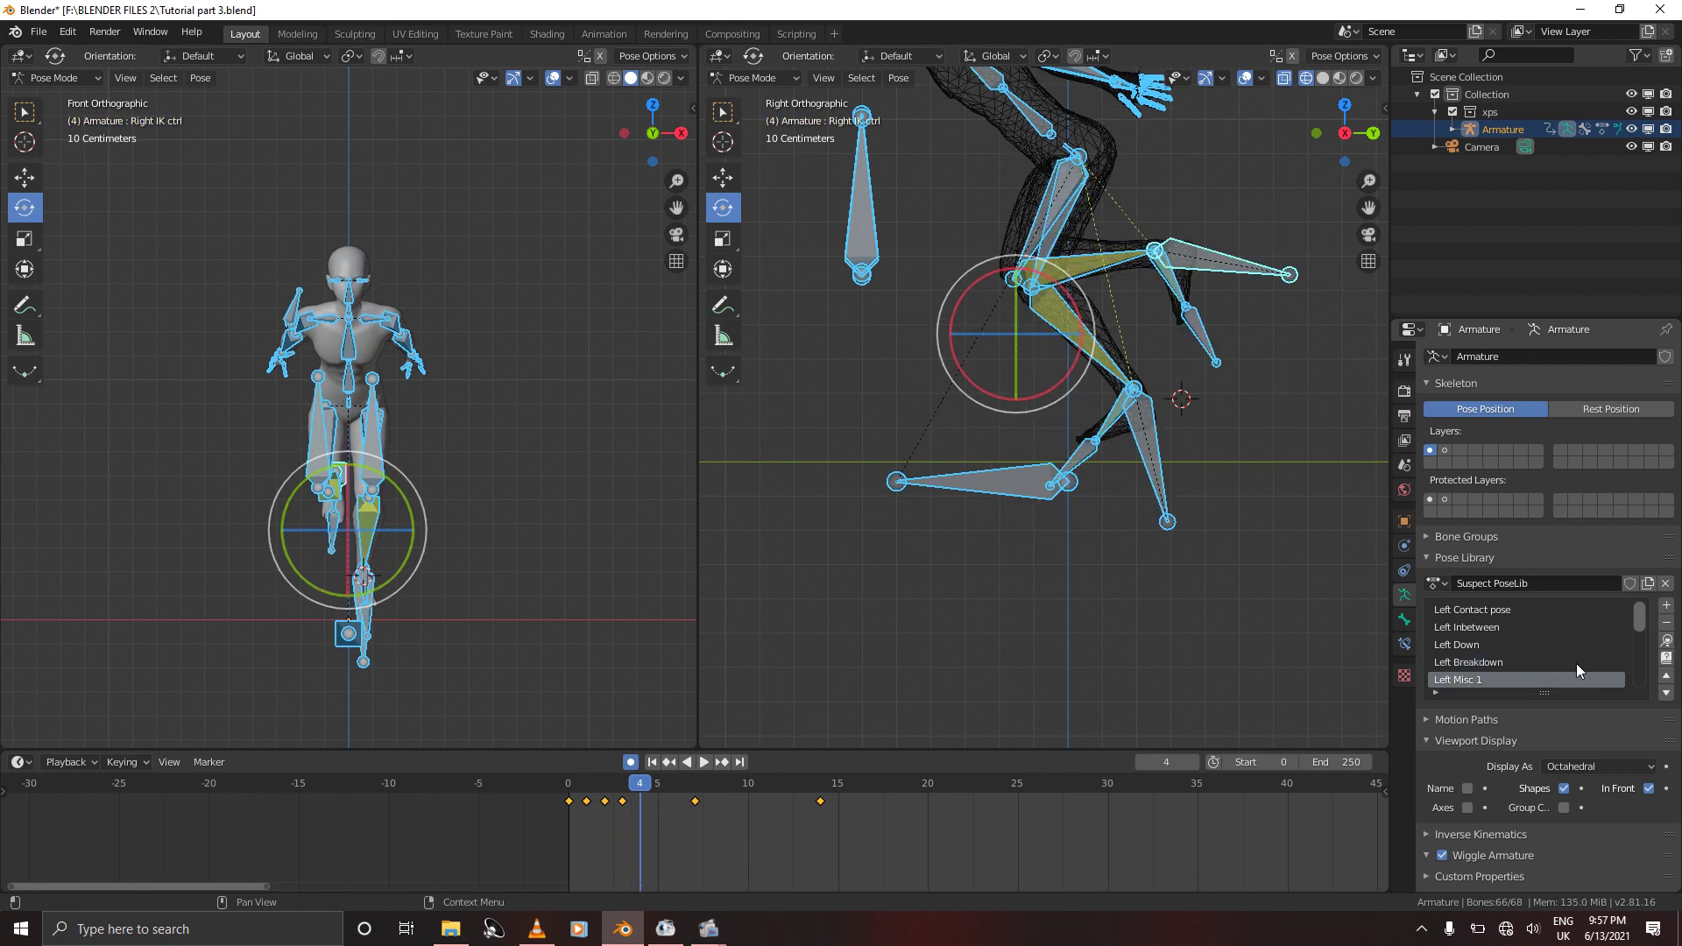
{"action": "left_click", "coordinate": [1666, 641]}
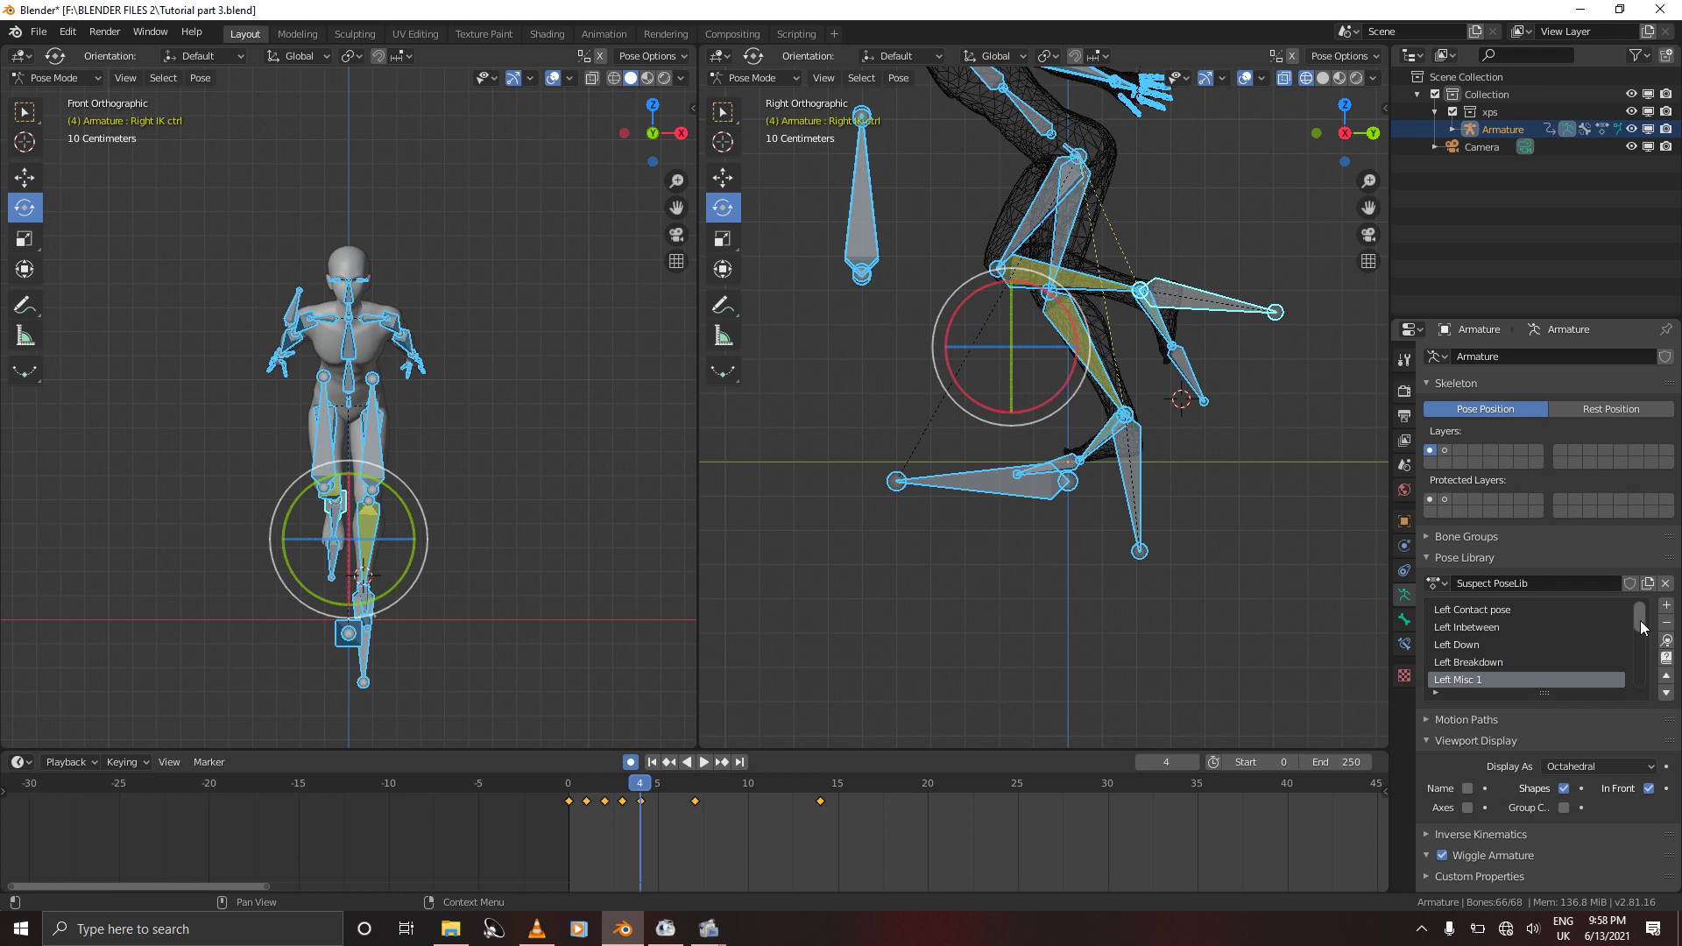
{"action": "scroll", "coordinate": [1646, 639], "scroll_direction": "down", "scroll_amount": 2}
{"action": "scroll", "coordinate": [1646, 639], "scroll_direction": "down", "scroll_amount": 1}
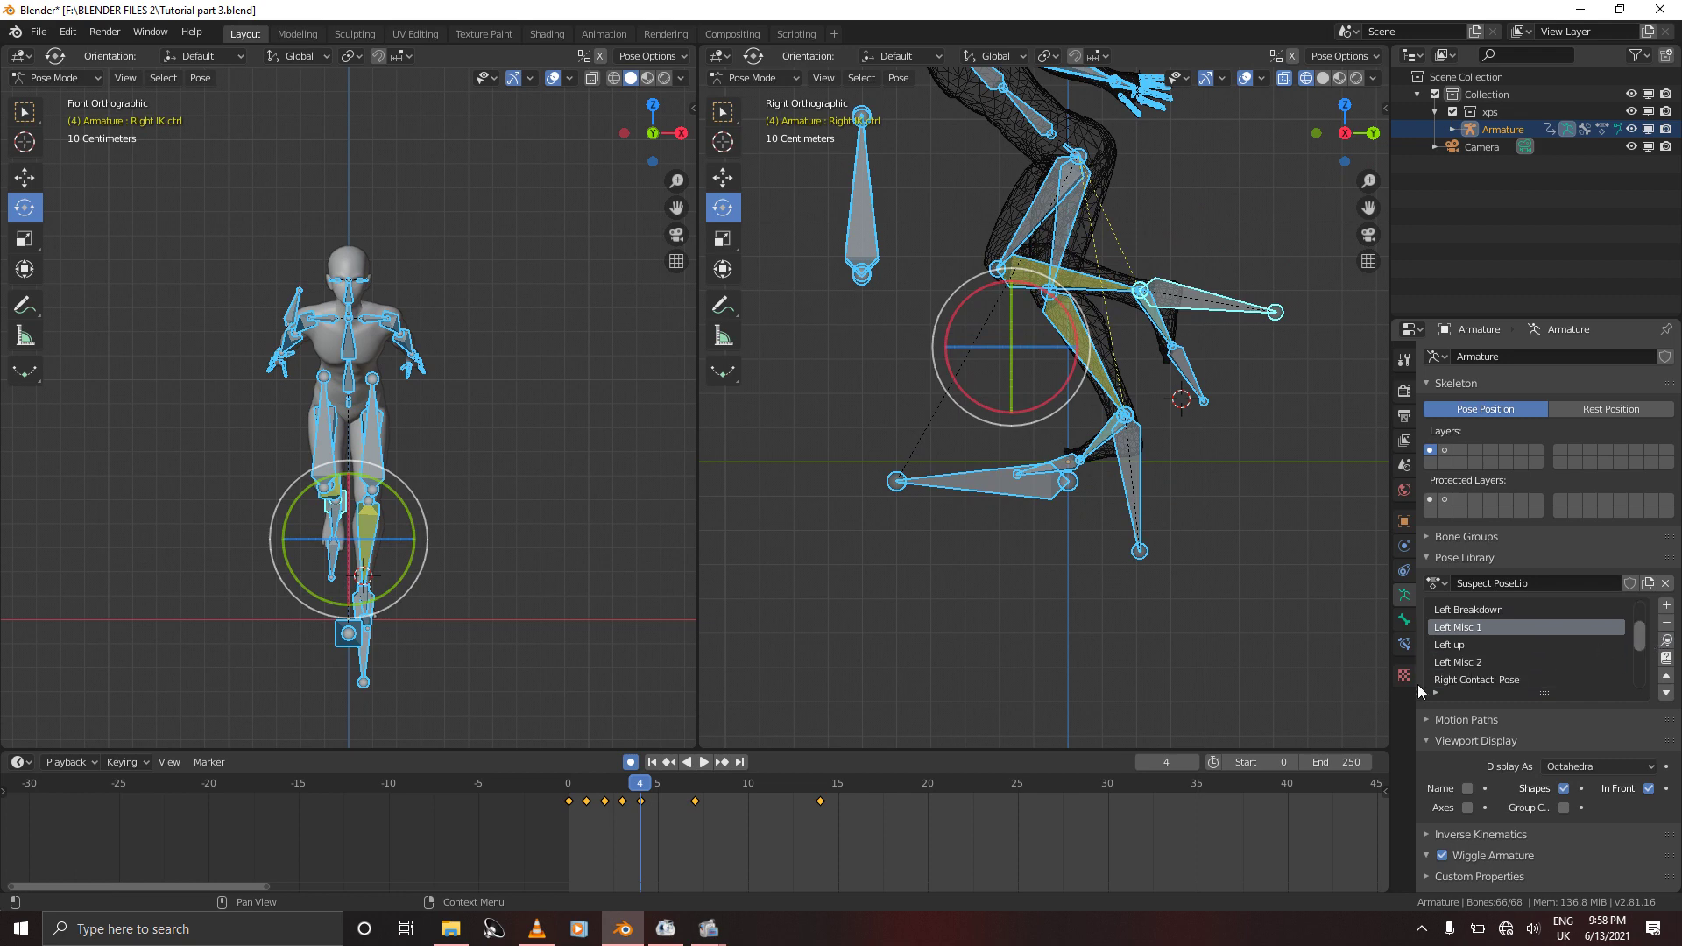
{"action": "key", "text": "Right"}
{"action": "left_click", "coordinate": [1464, 644]}
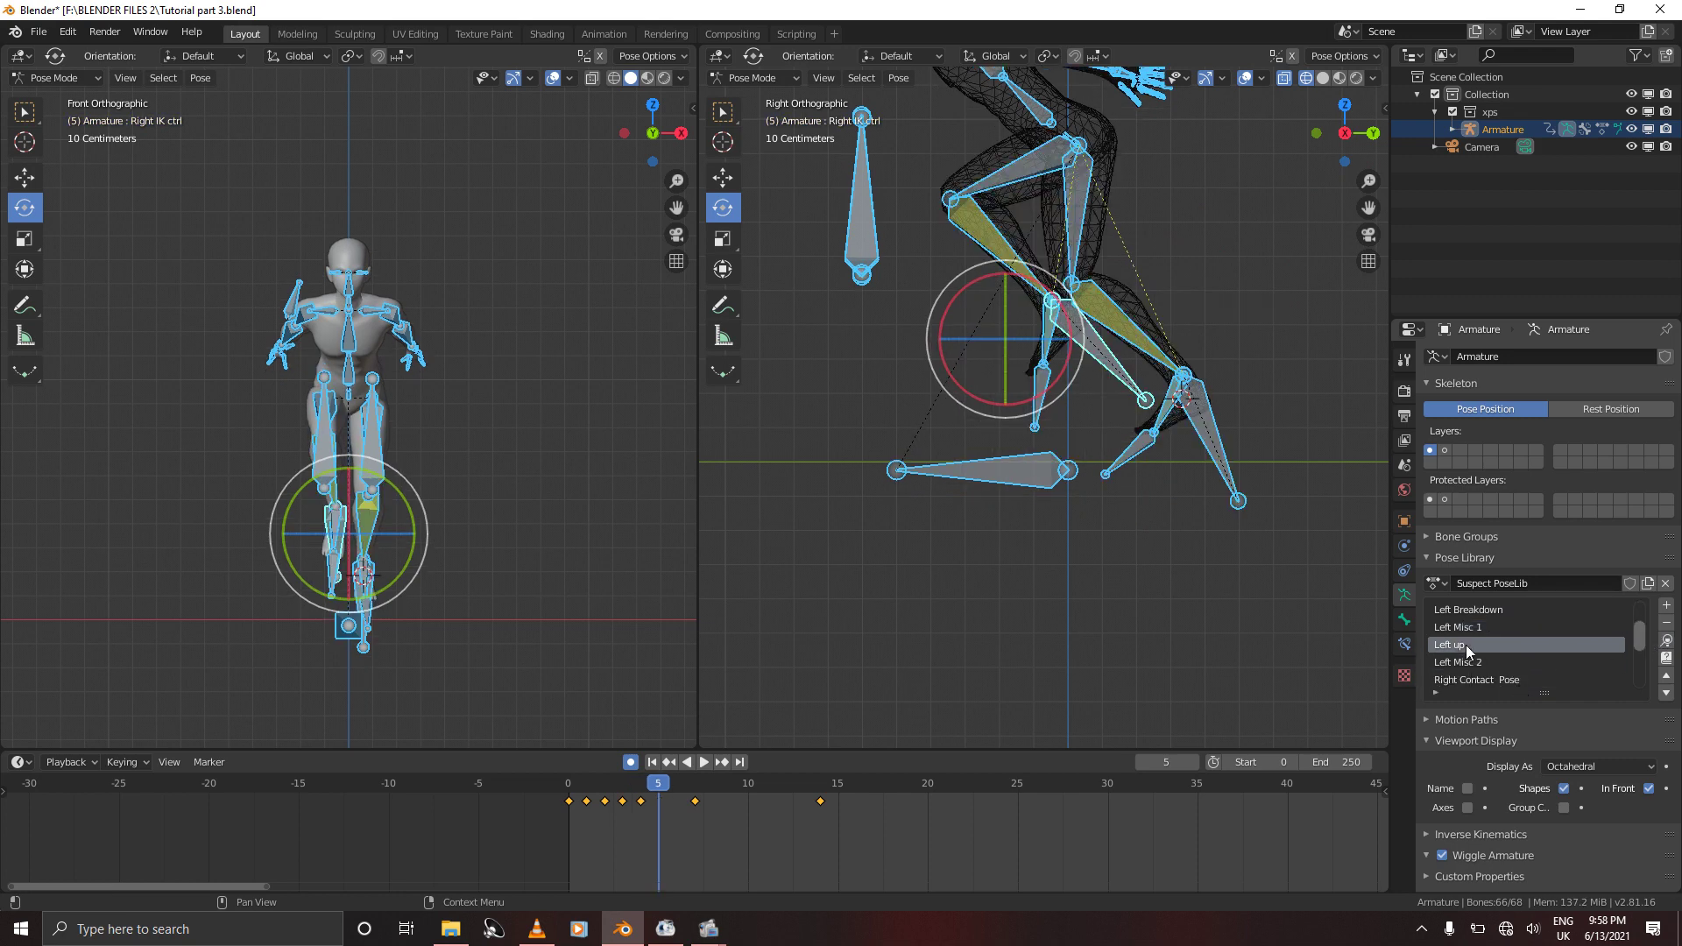
{"action": "left_click", "coordinate": [1665, 640]}
Apply the Left Misc 2 pose from the pose library at frame 6
{"action": "key", "text": "Right"}
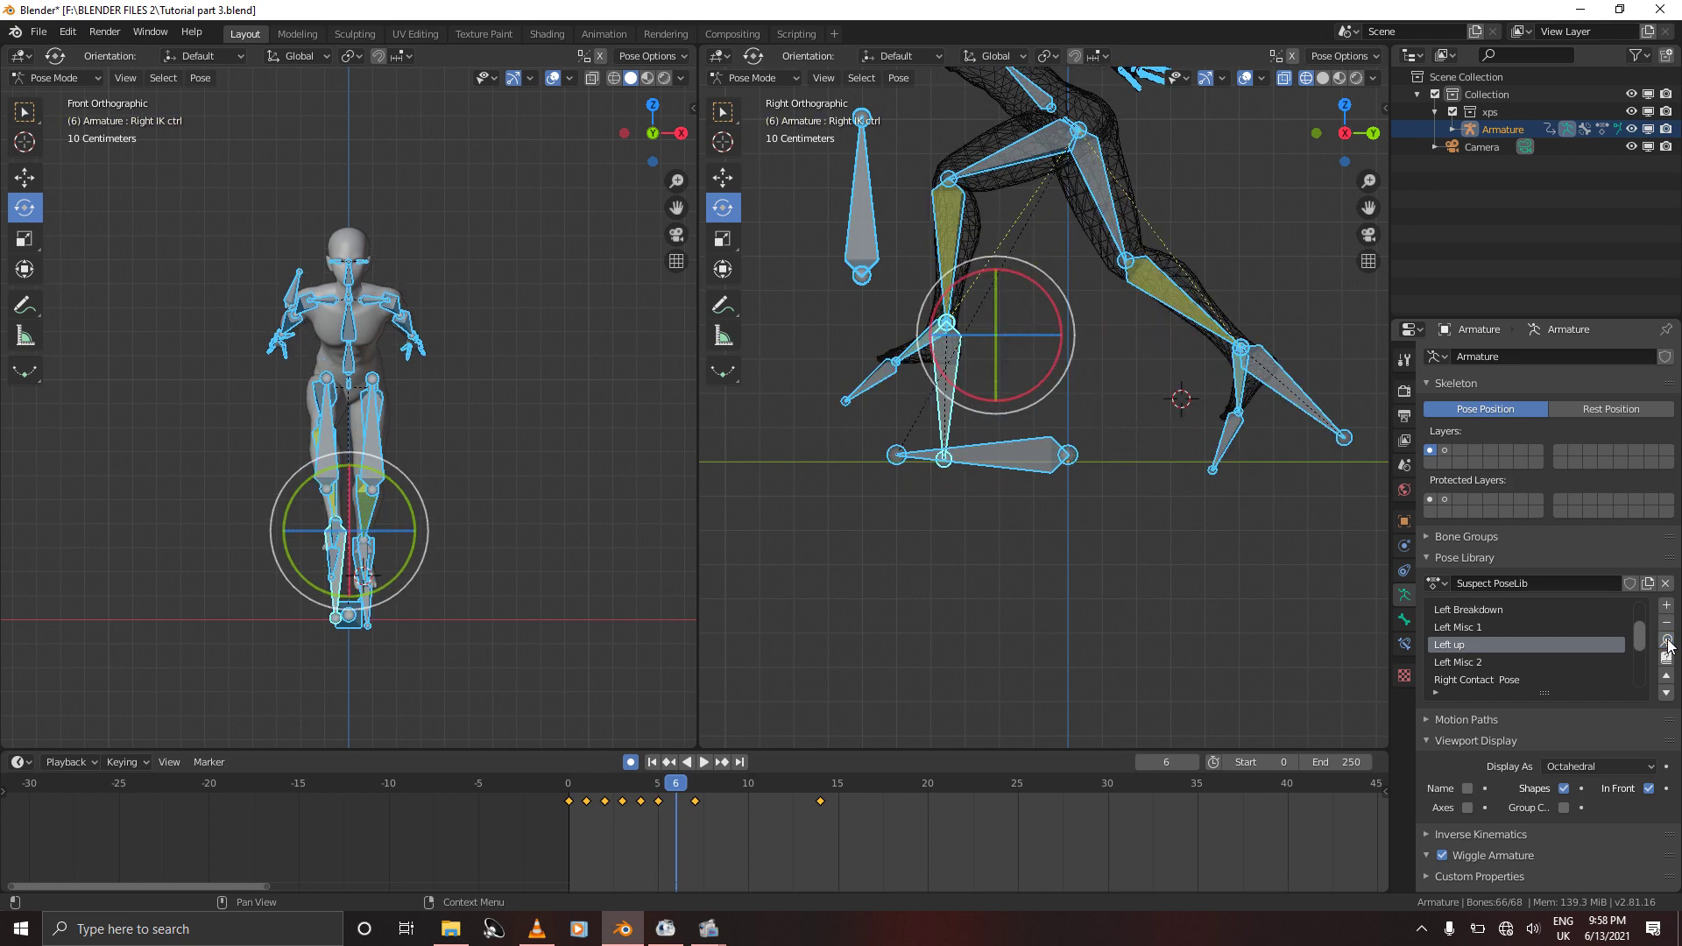
{"action": "left_click", "coordinate": [1454, 663]}
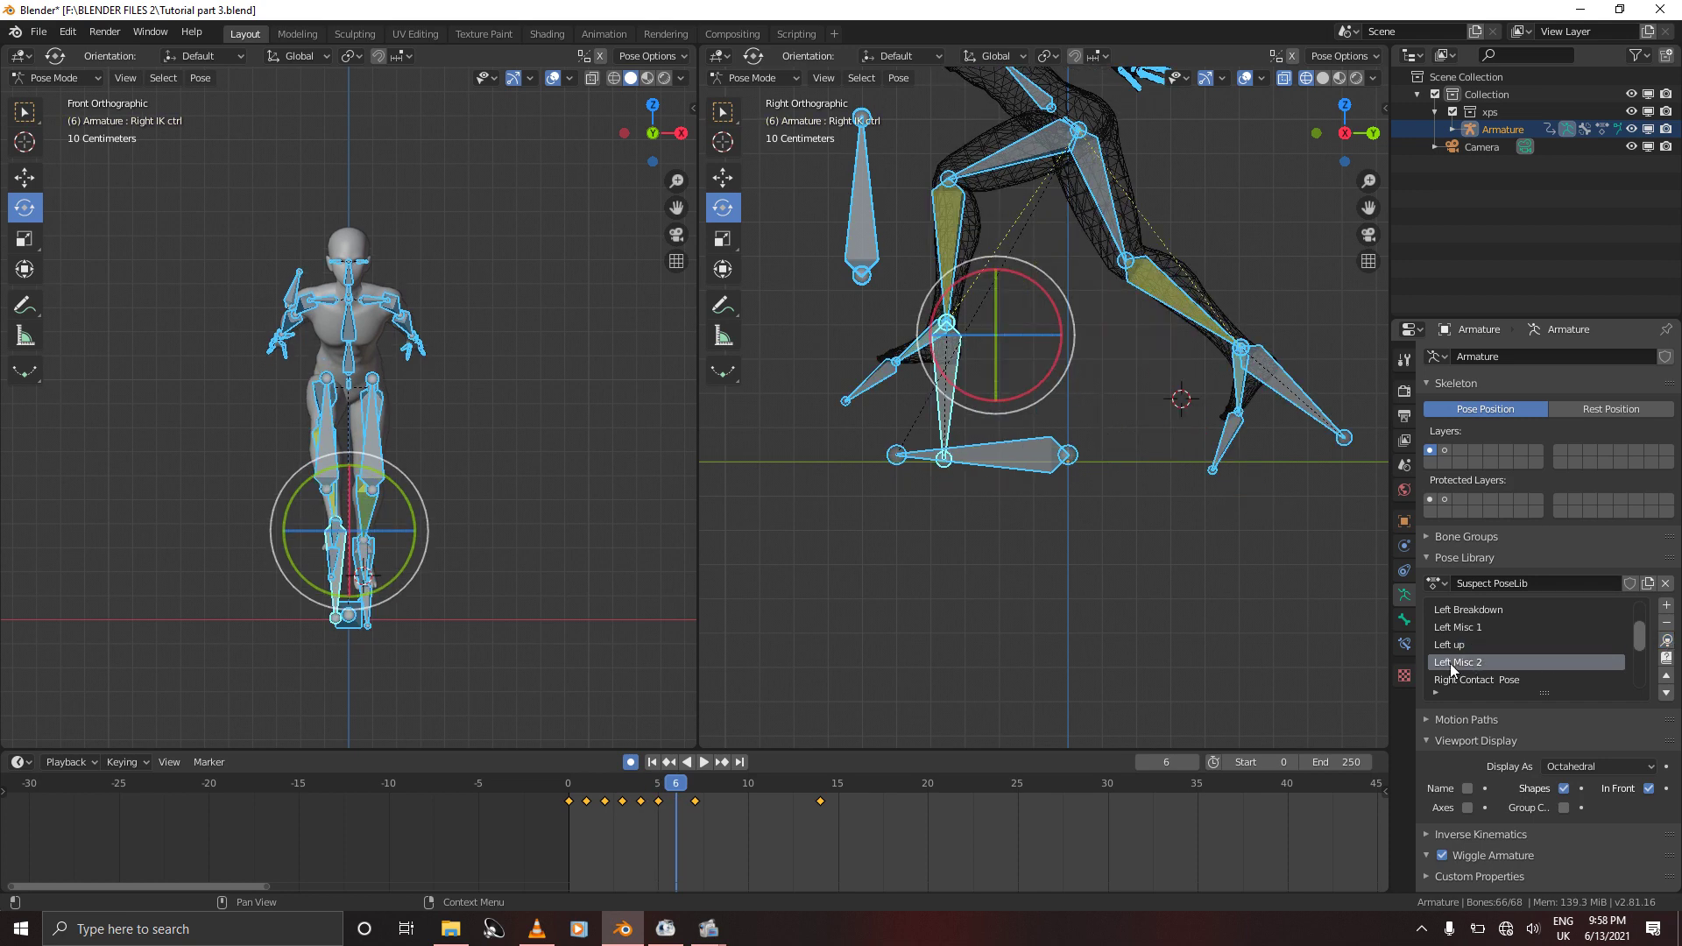
{"action": "left_click", "coordinate": [1665, 641]}
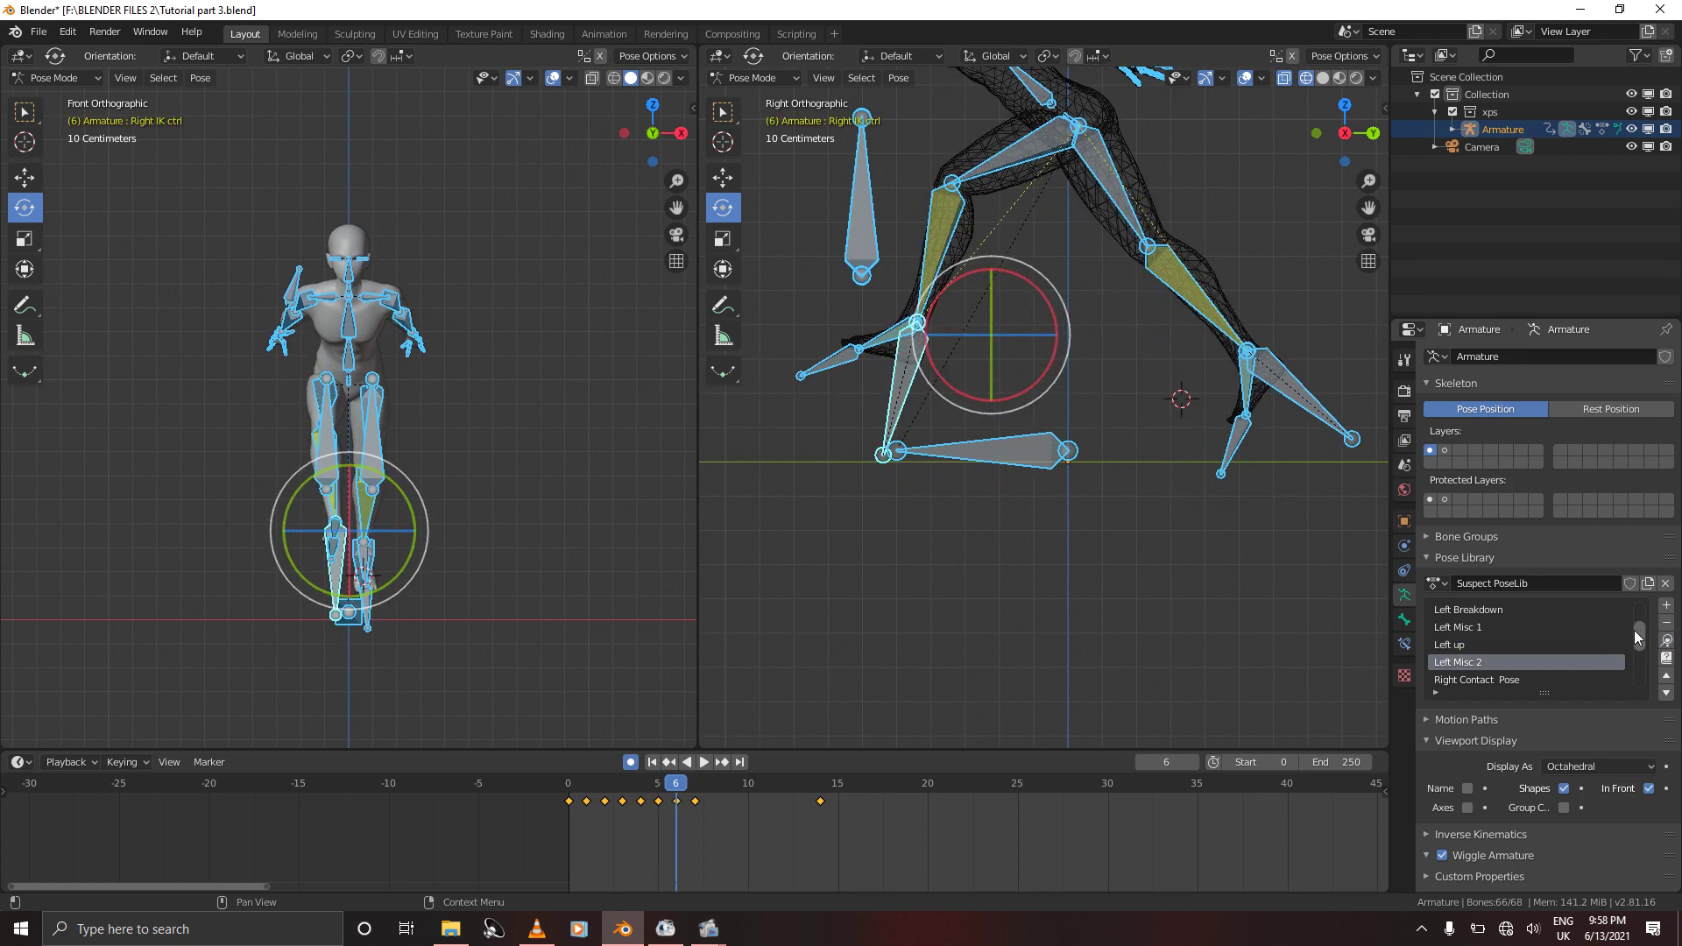
{"action": "left_click_drag", "start_coordinate": [1632, 629], "coordinate": [1638, 657]}
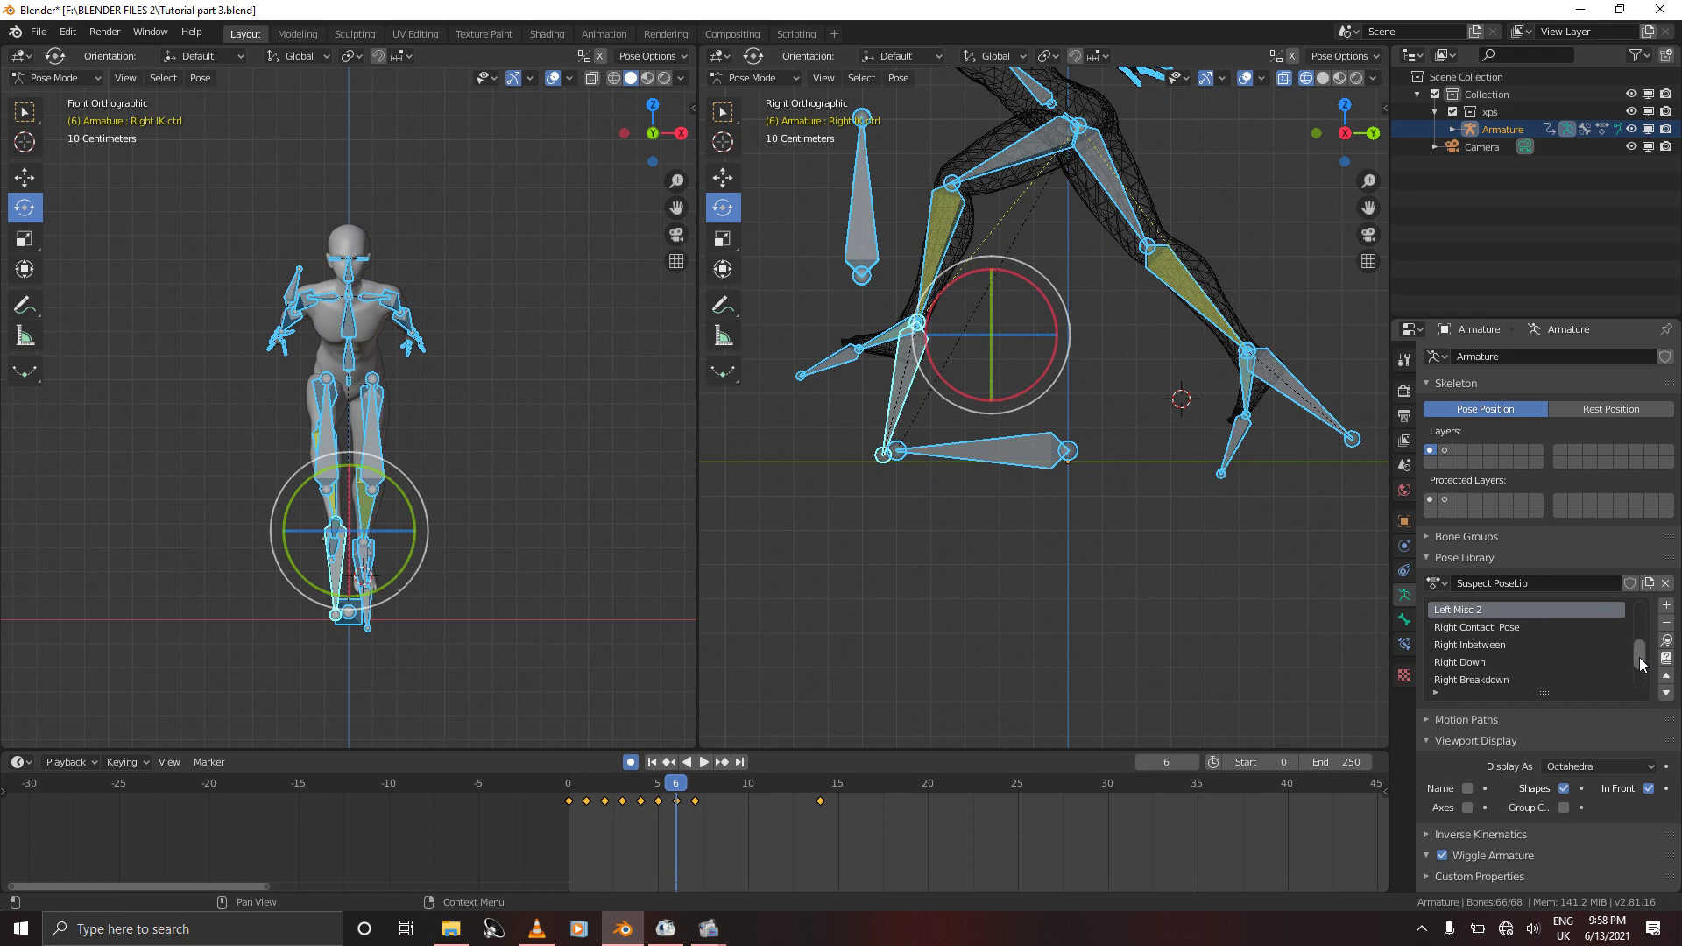
Advance to frame 8 and apply the Right Inbetween pose from the pose library
{"action": "key", "text": "Right"}
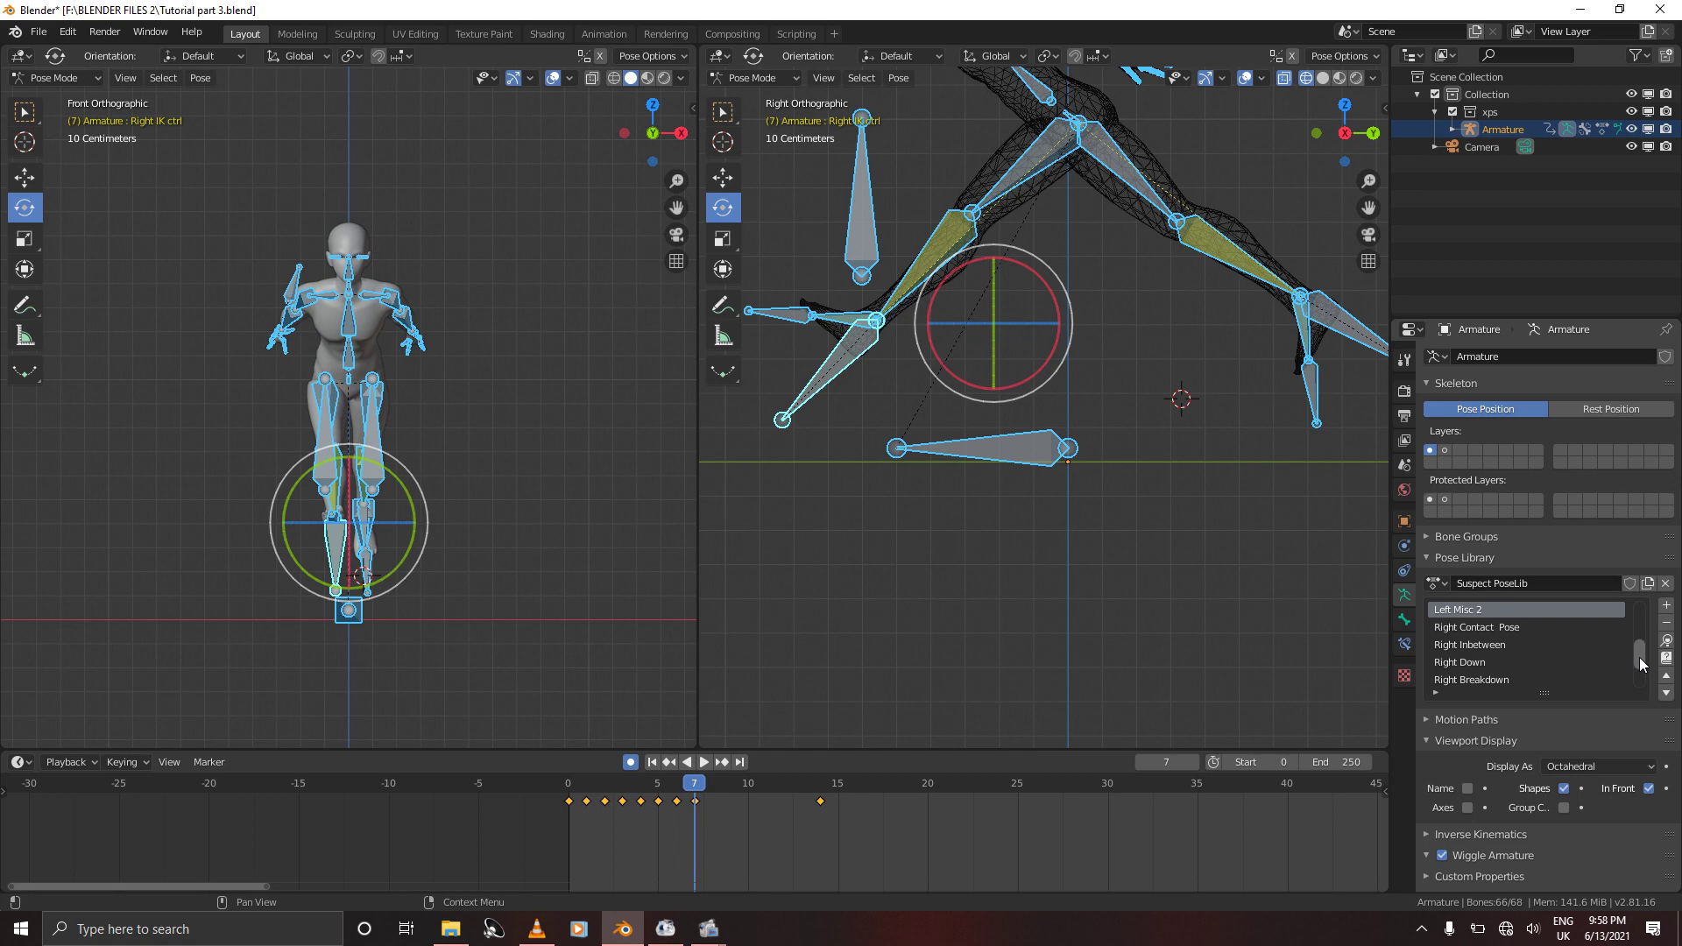
{"action": "key", "text": "Right"}
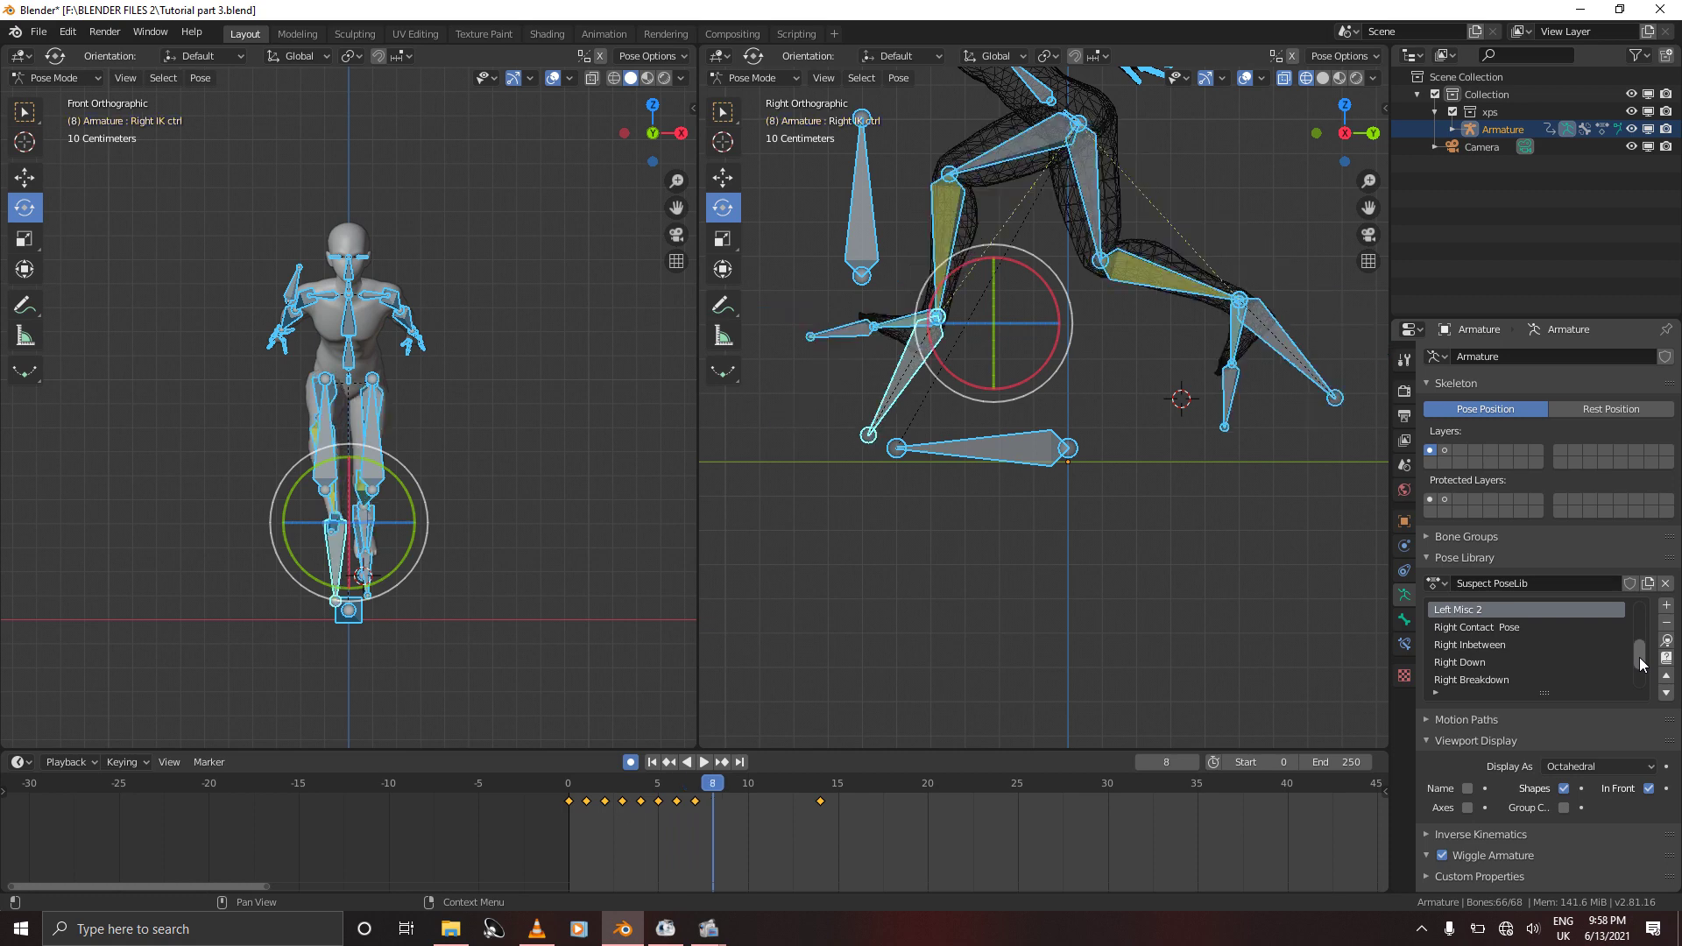
{"action": "left_click", "coordinate": [1484, 643]}
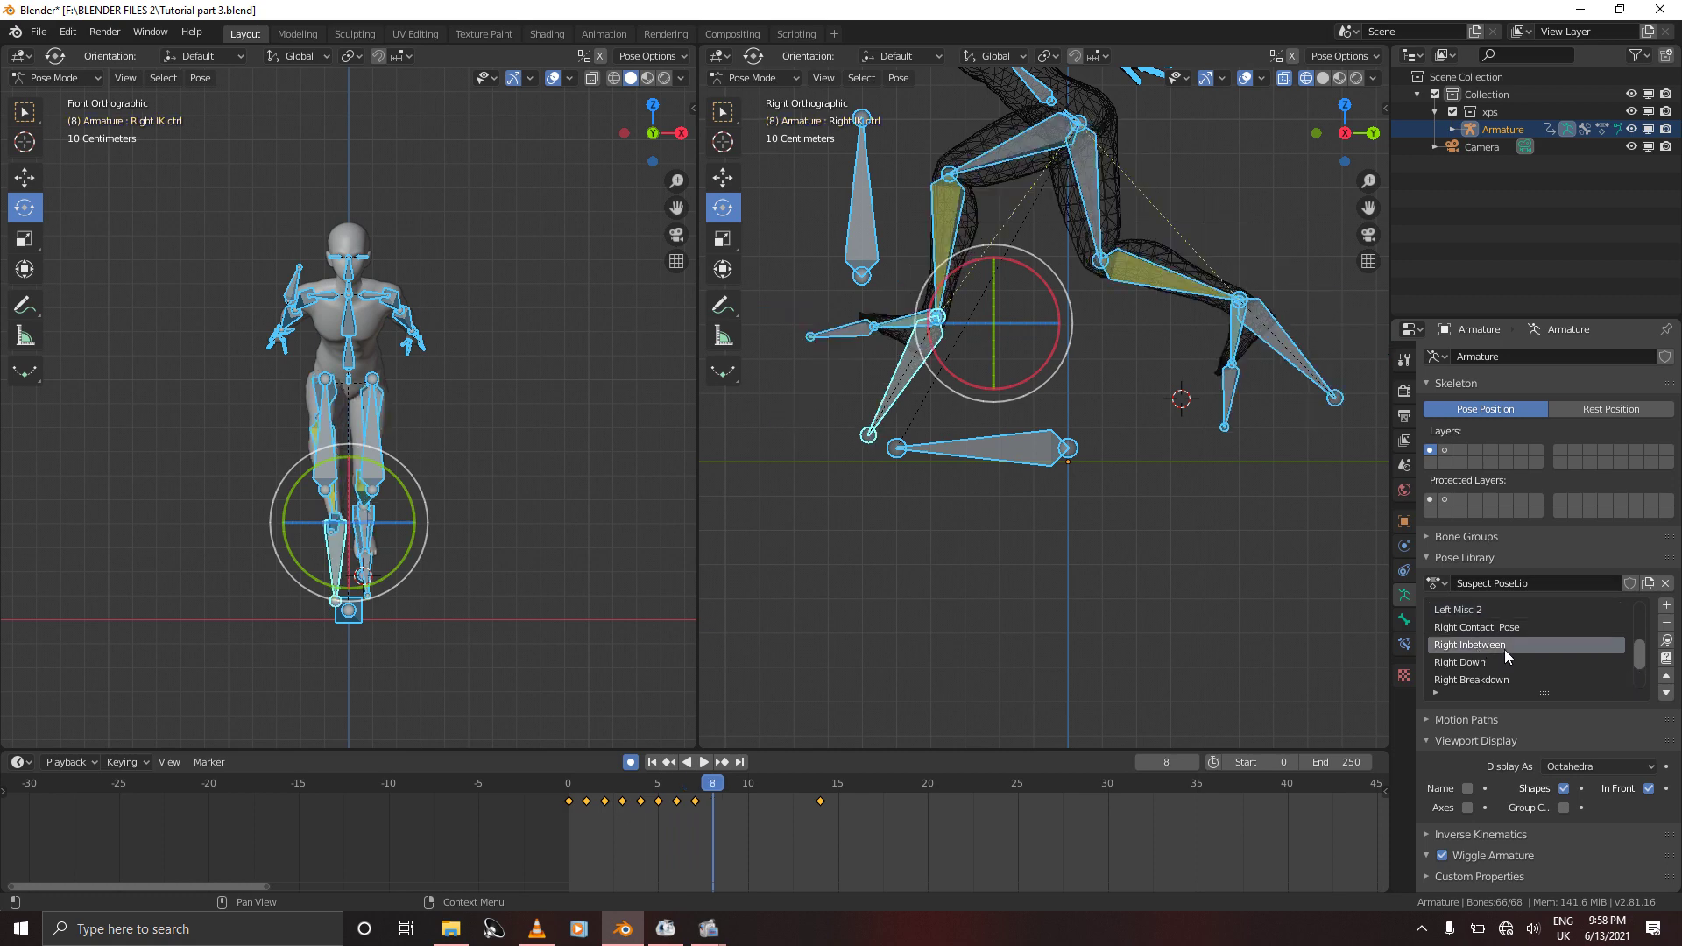
{"action": "left_click", "coordinate": [1667, 641]}
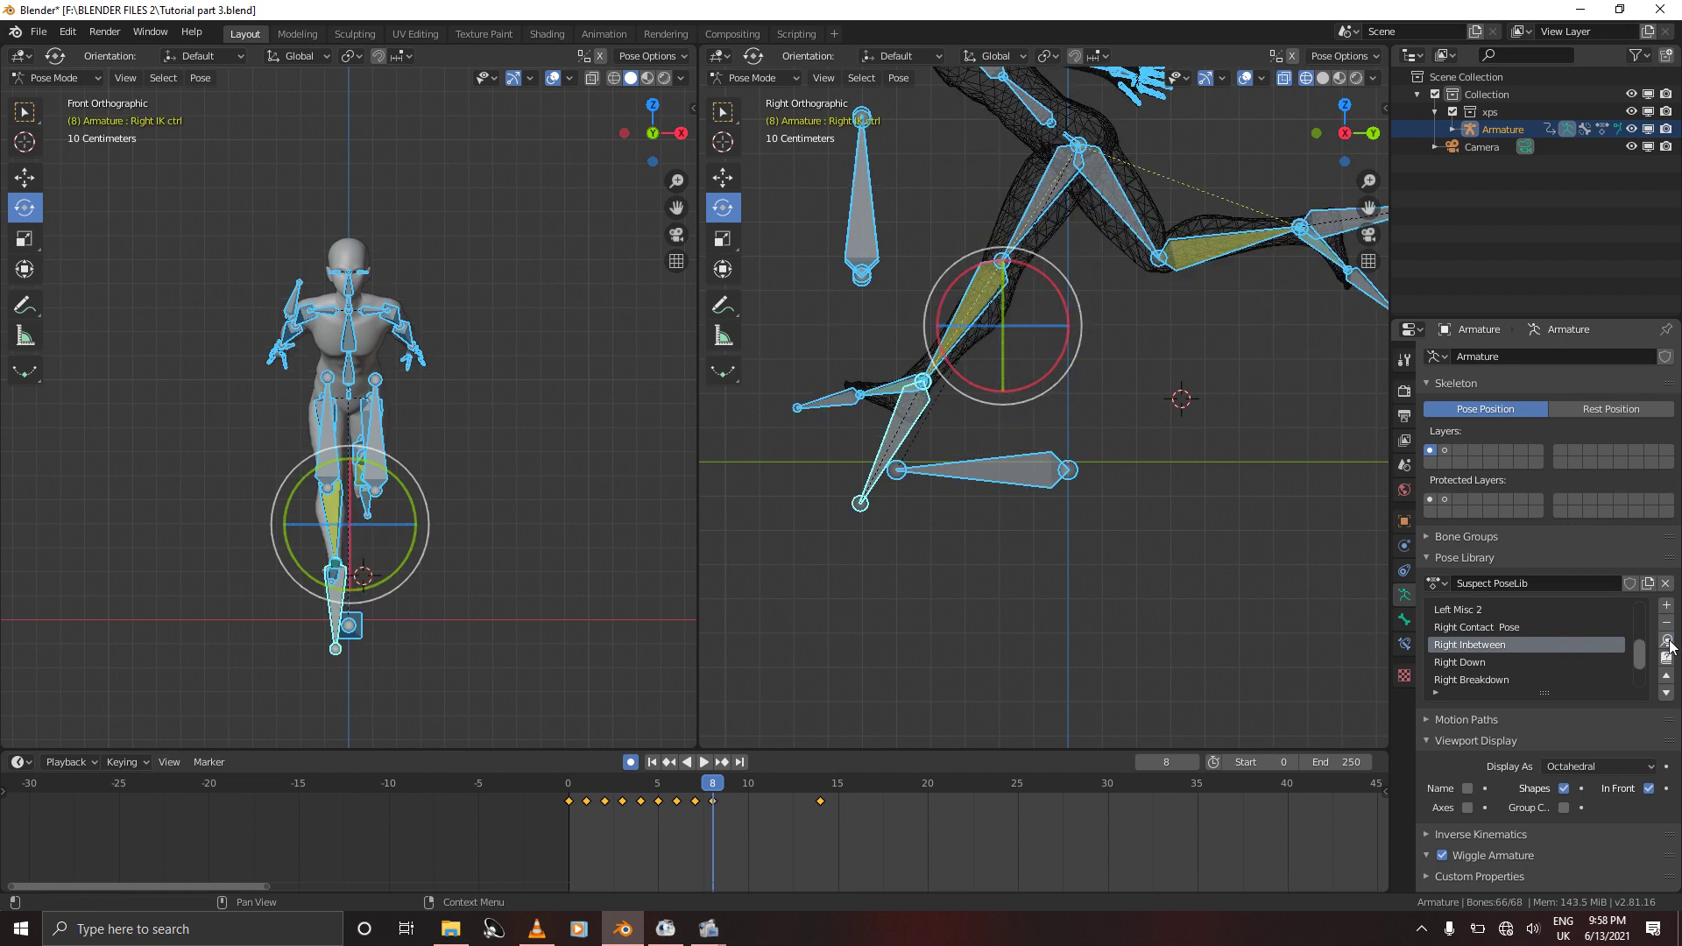
Apply the Right Down library pose at frame 9 and the Right Breakdown pose at frame 10
{"action": "key", "text": "Right"}
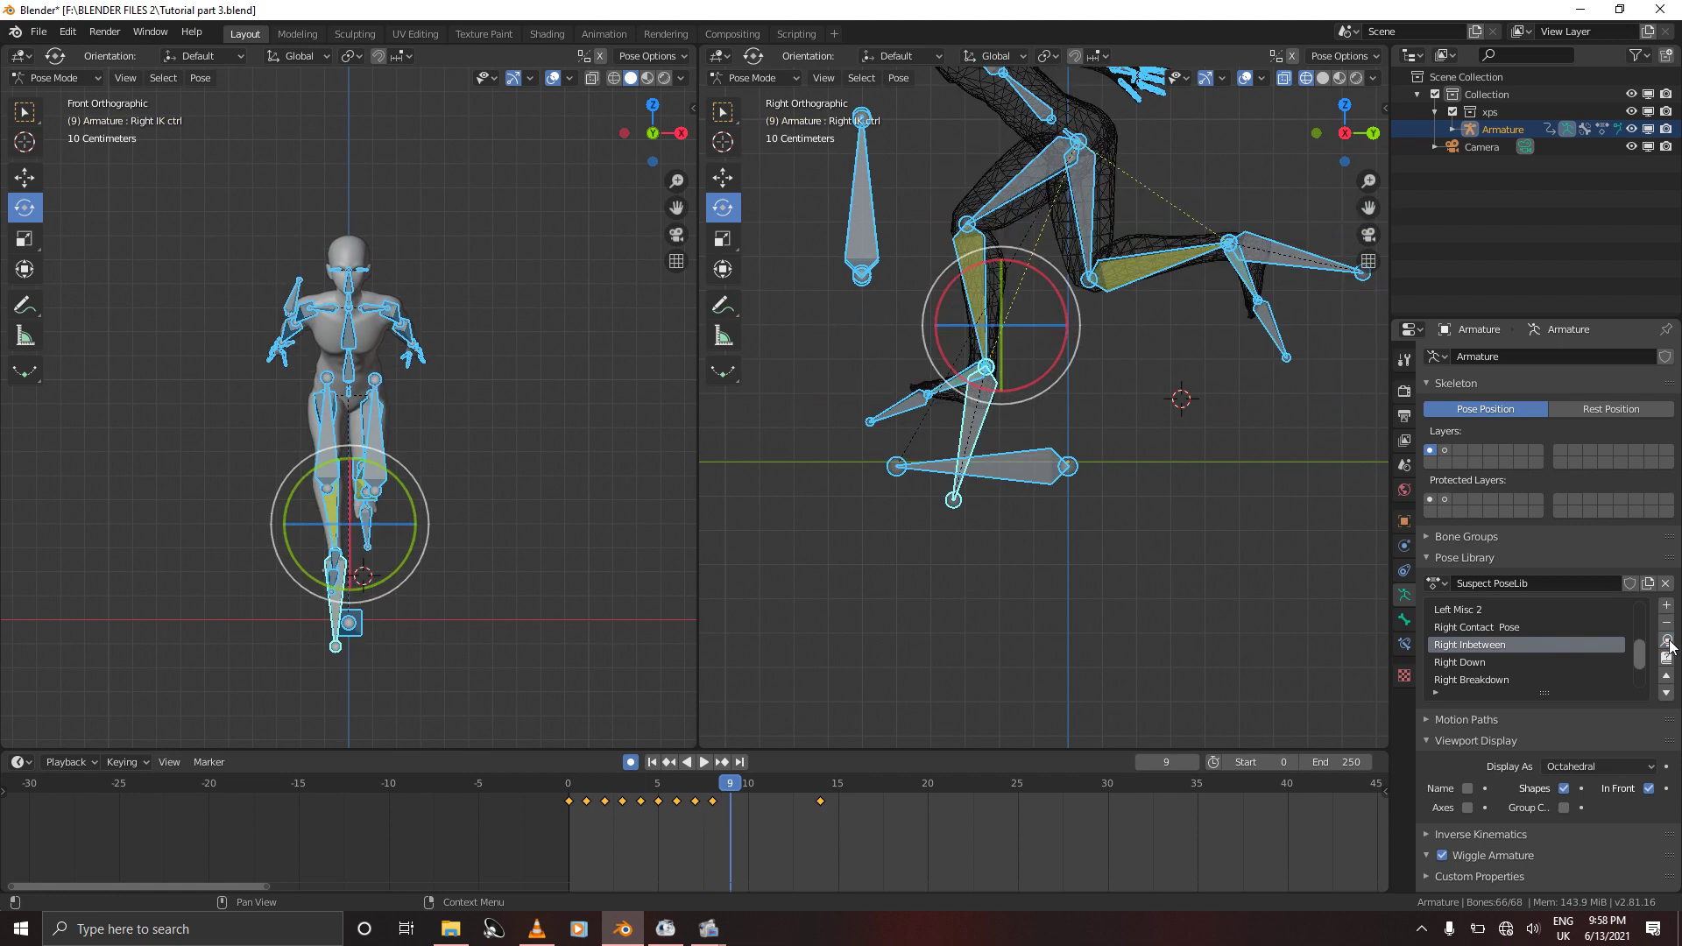
{"action": "left_click", "coordinate": [1467, 663]}
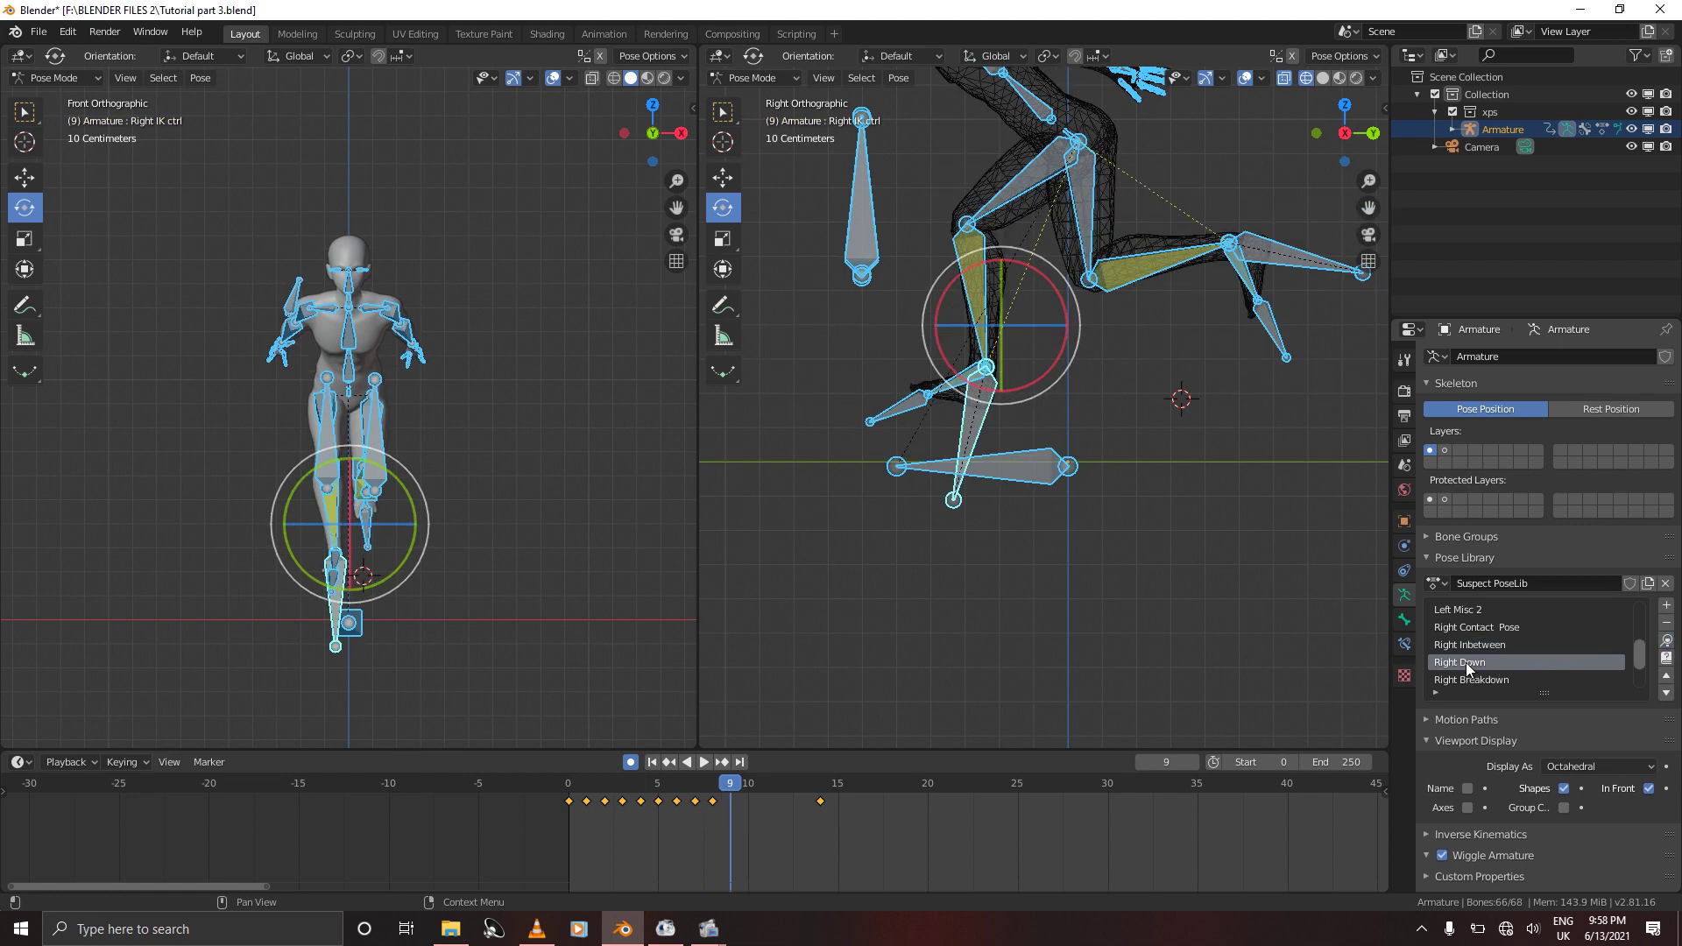
{"action": "left_click", "coordinate": [1667, 641]}
{"action": "key", "text": "Right"}
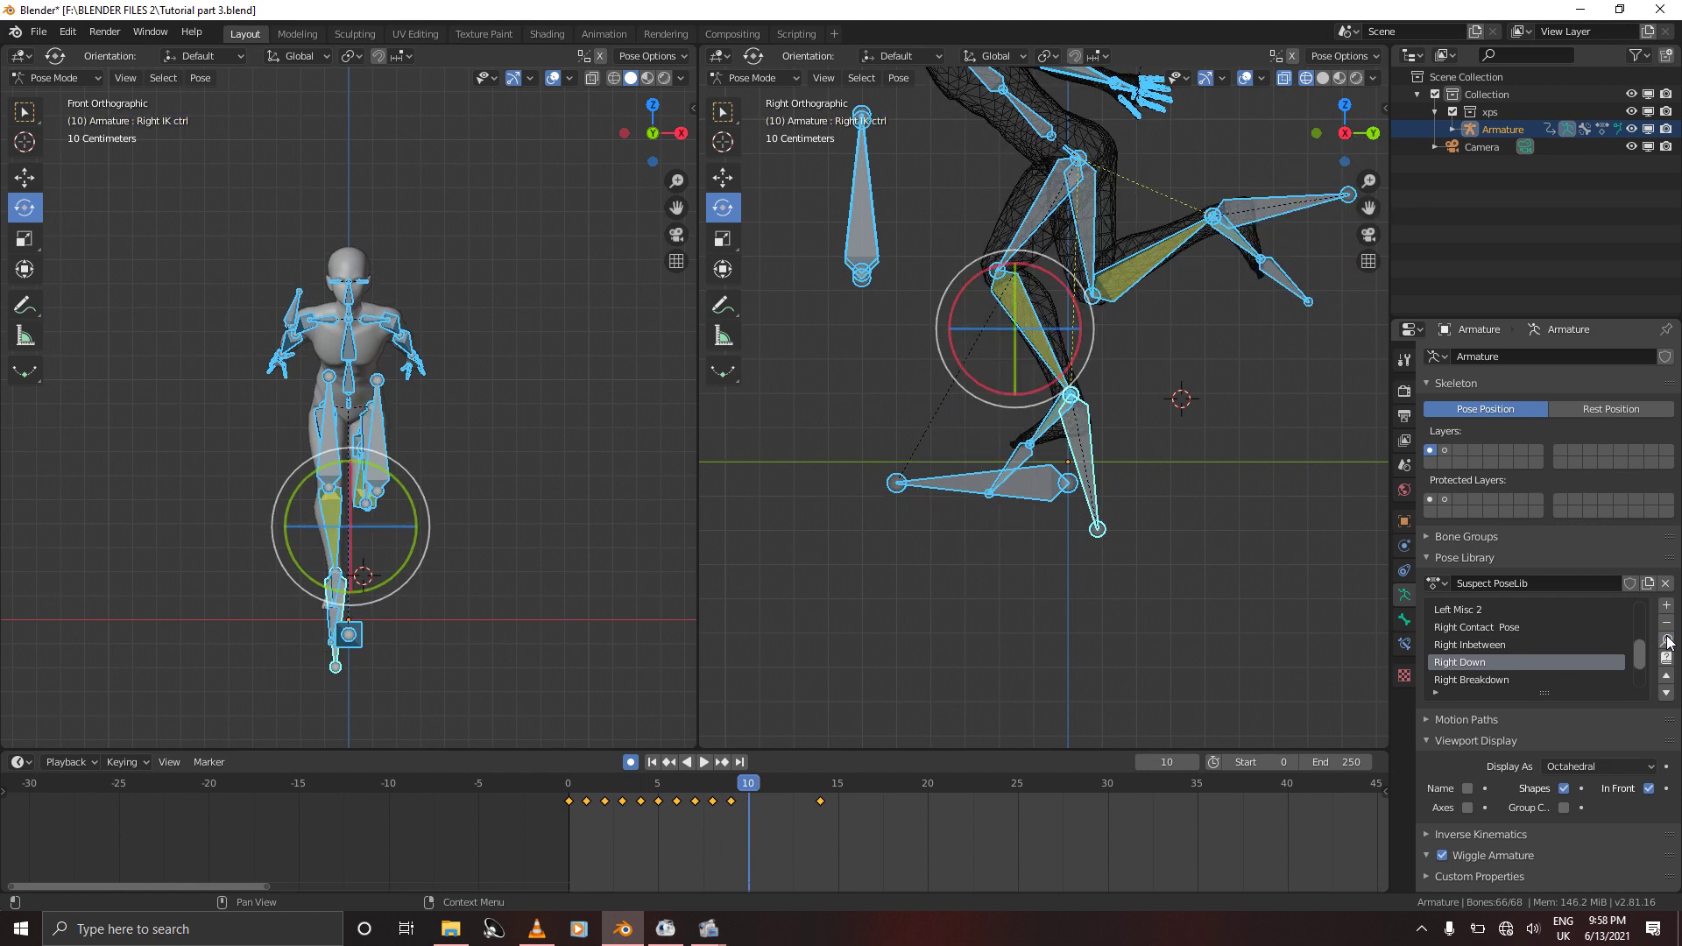
{"action": "left_click", "coordinate": [1458, 679]}
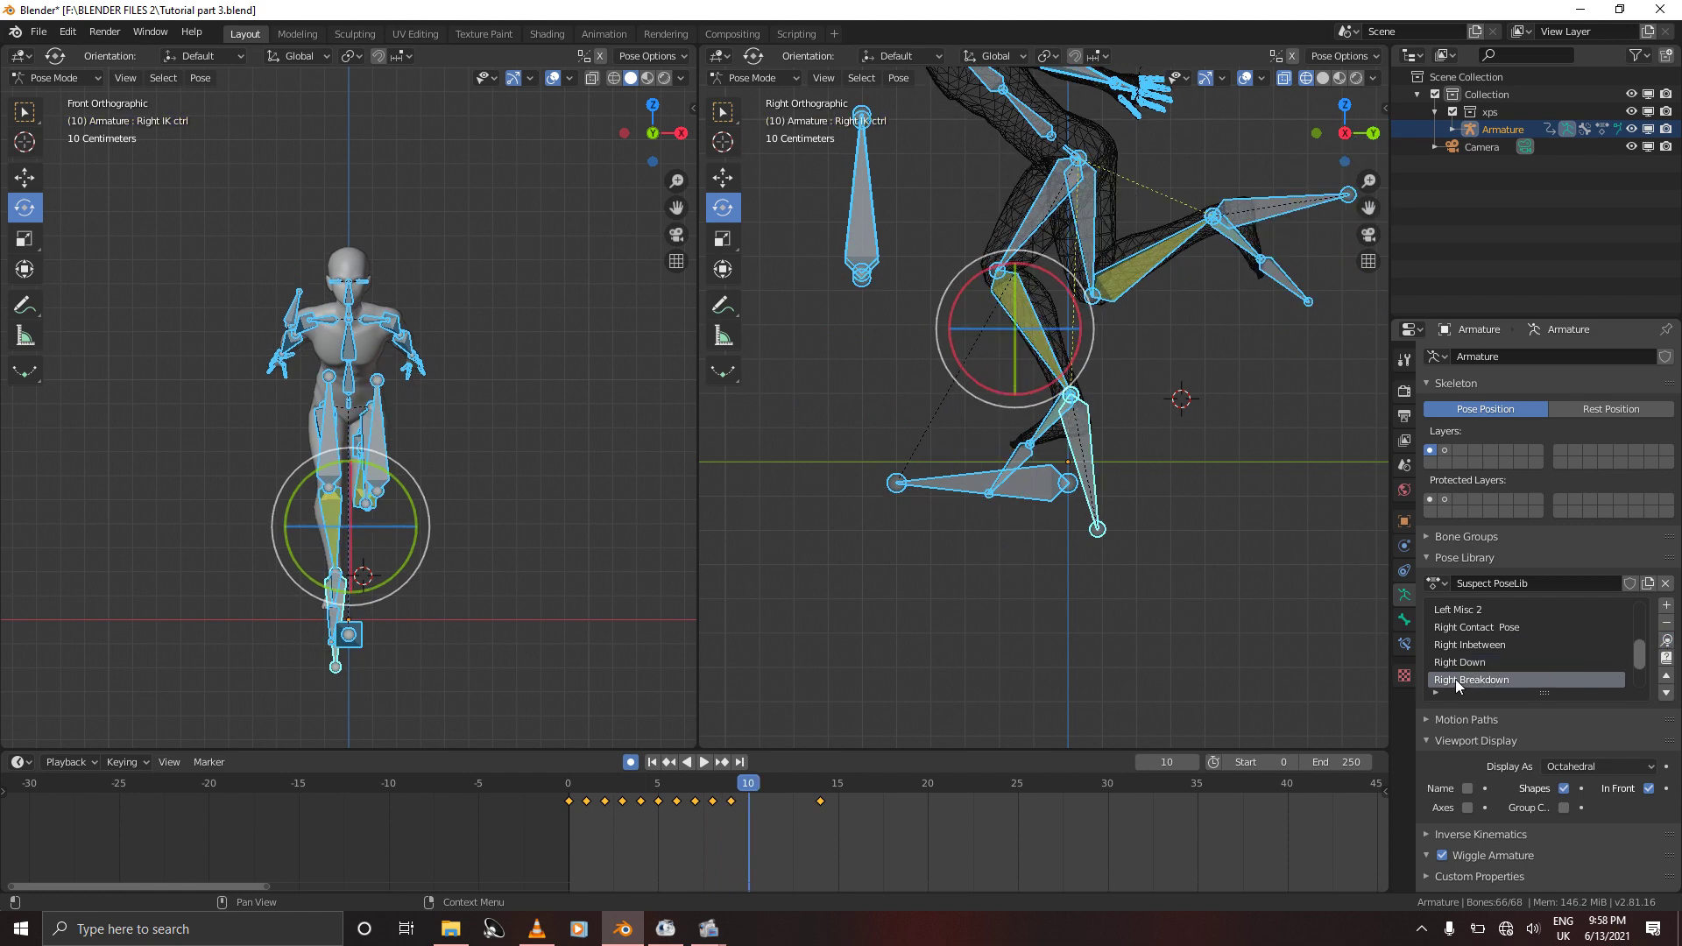
{"action": "left_click", "coordinate": [1667, 641]}
Apply the Right Misc 1 library pose at frame 11 and the Right Up pose at frame 12
{"action": "key", "text": "Right"}
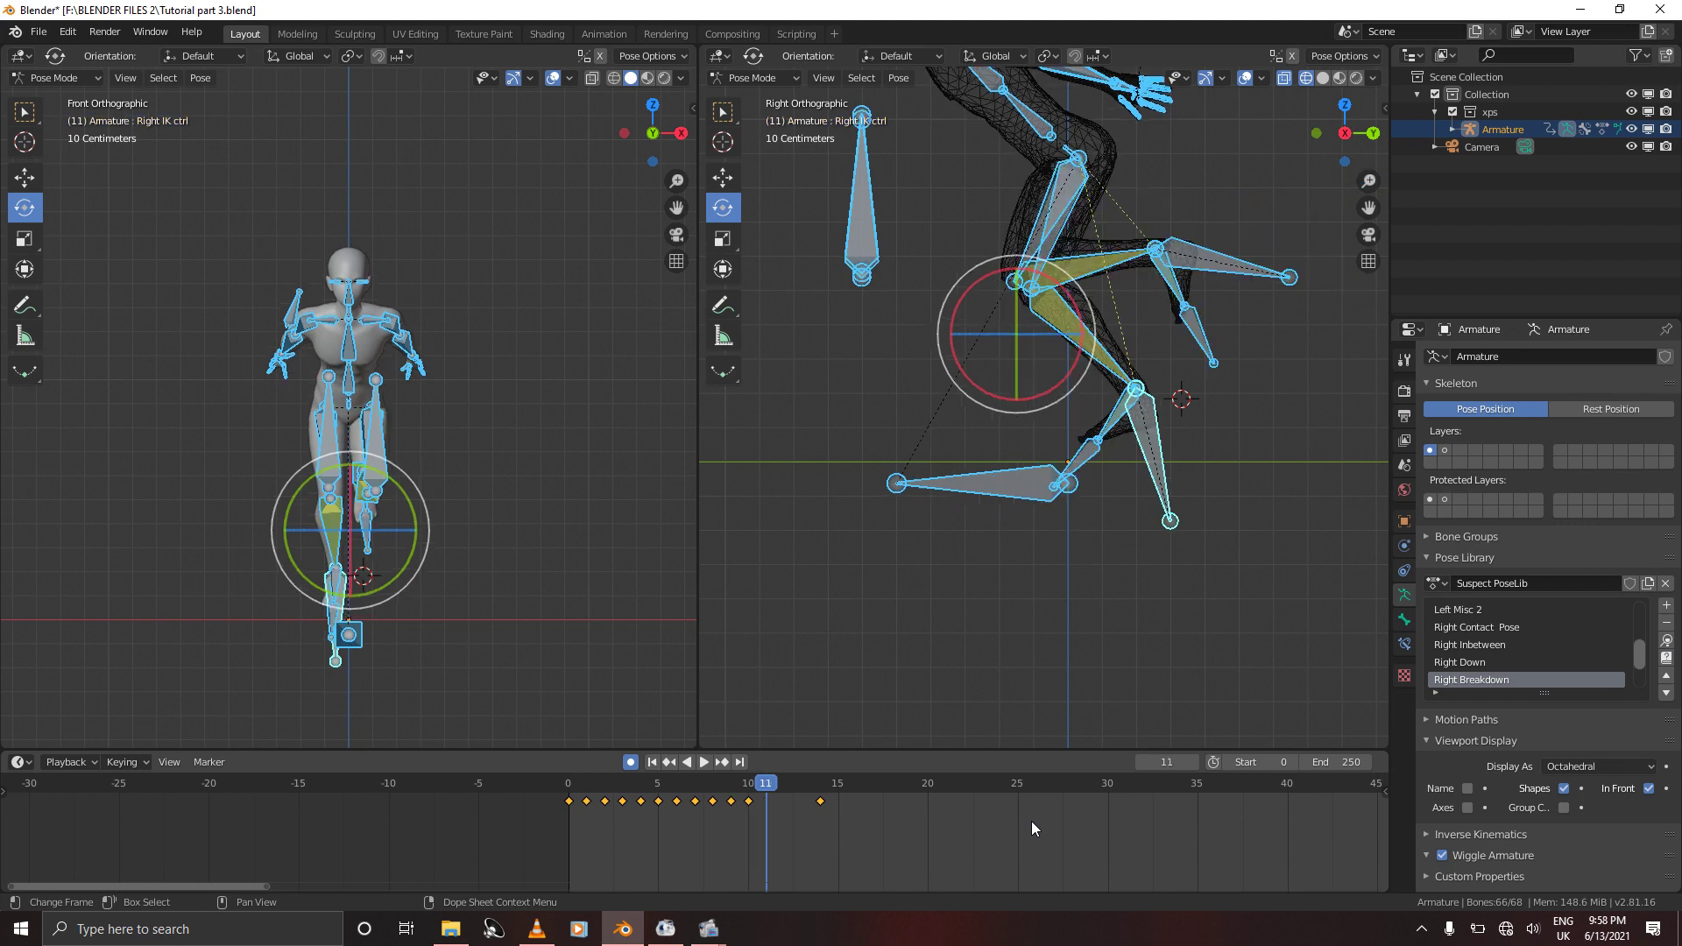
{"action": "scroll", "coordinate": [1643, 655], "scroll_direction": "down", "scroll_amount": 3}
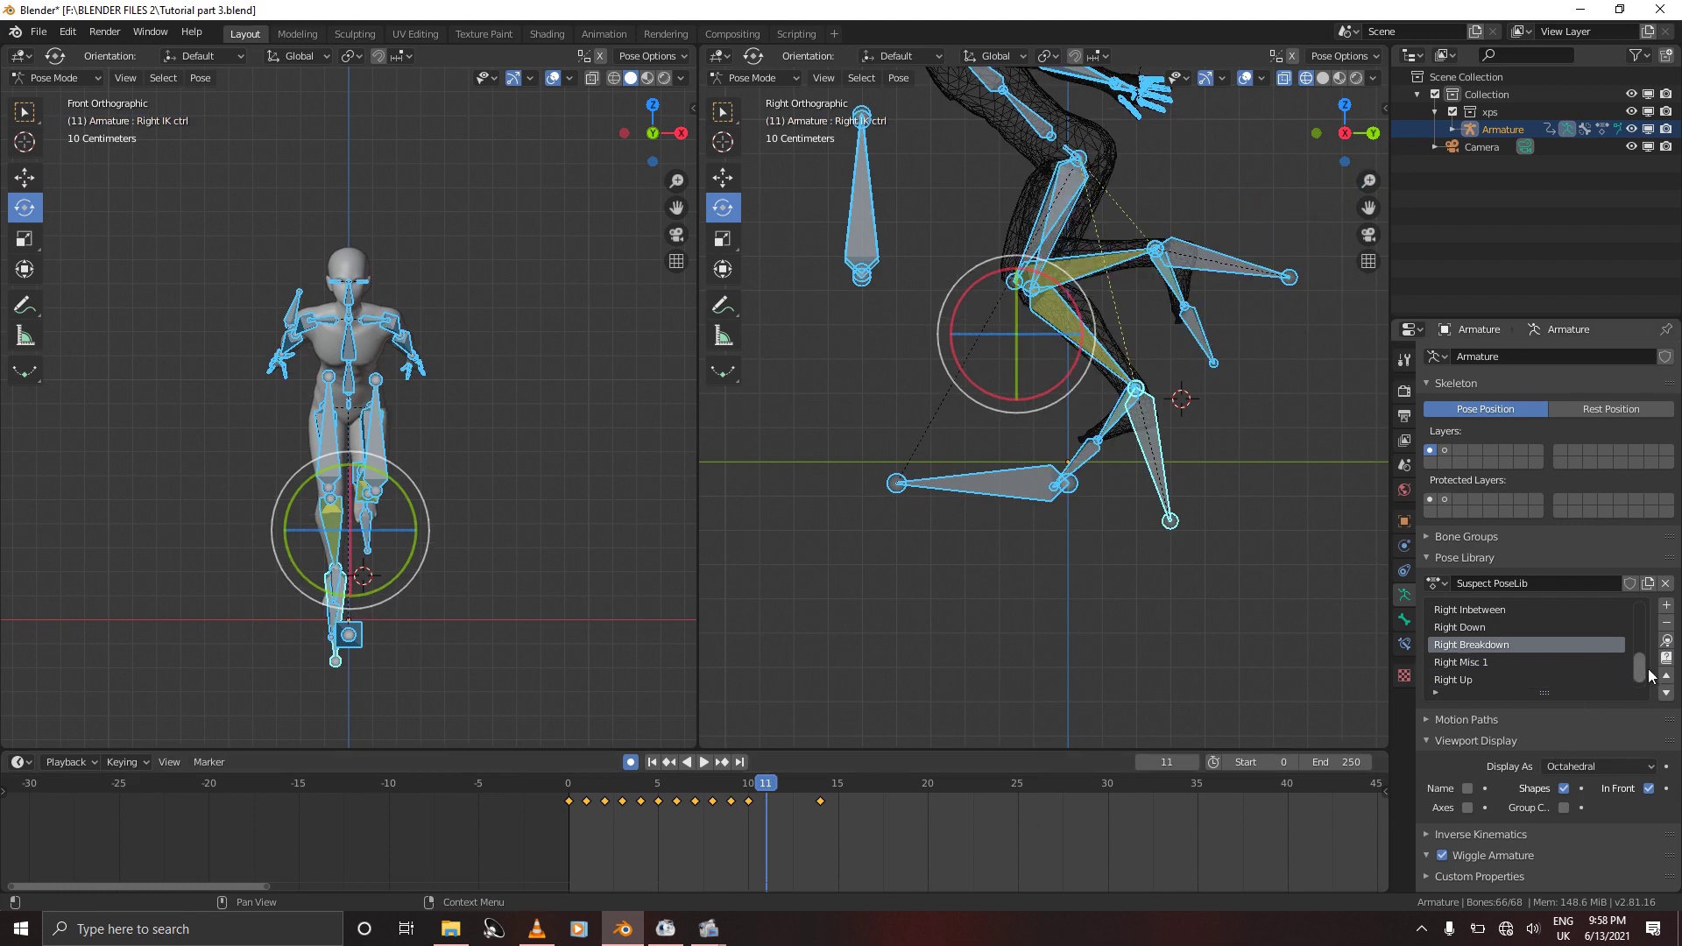
{"action": "left_click", "coordinate": [1599, 645]}
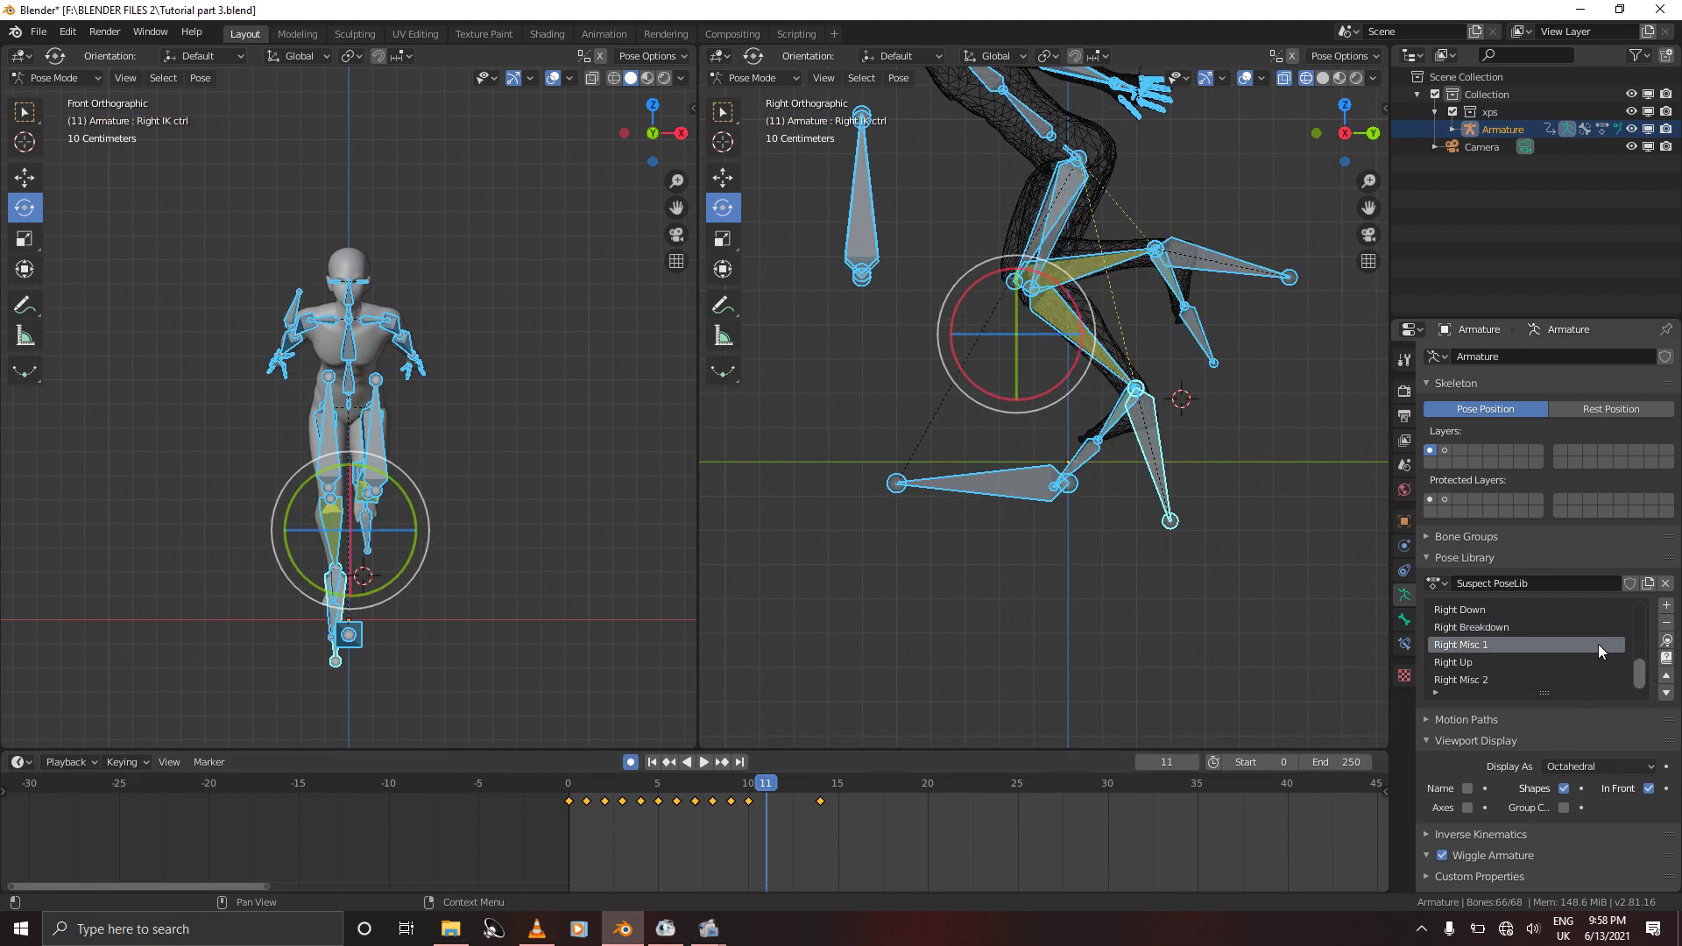
{"action": "left_click", "coordinate": [1667, 640]}
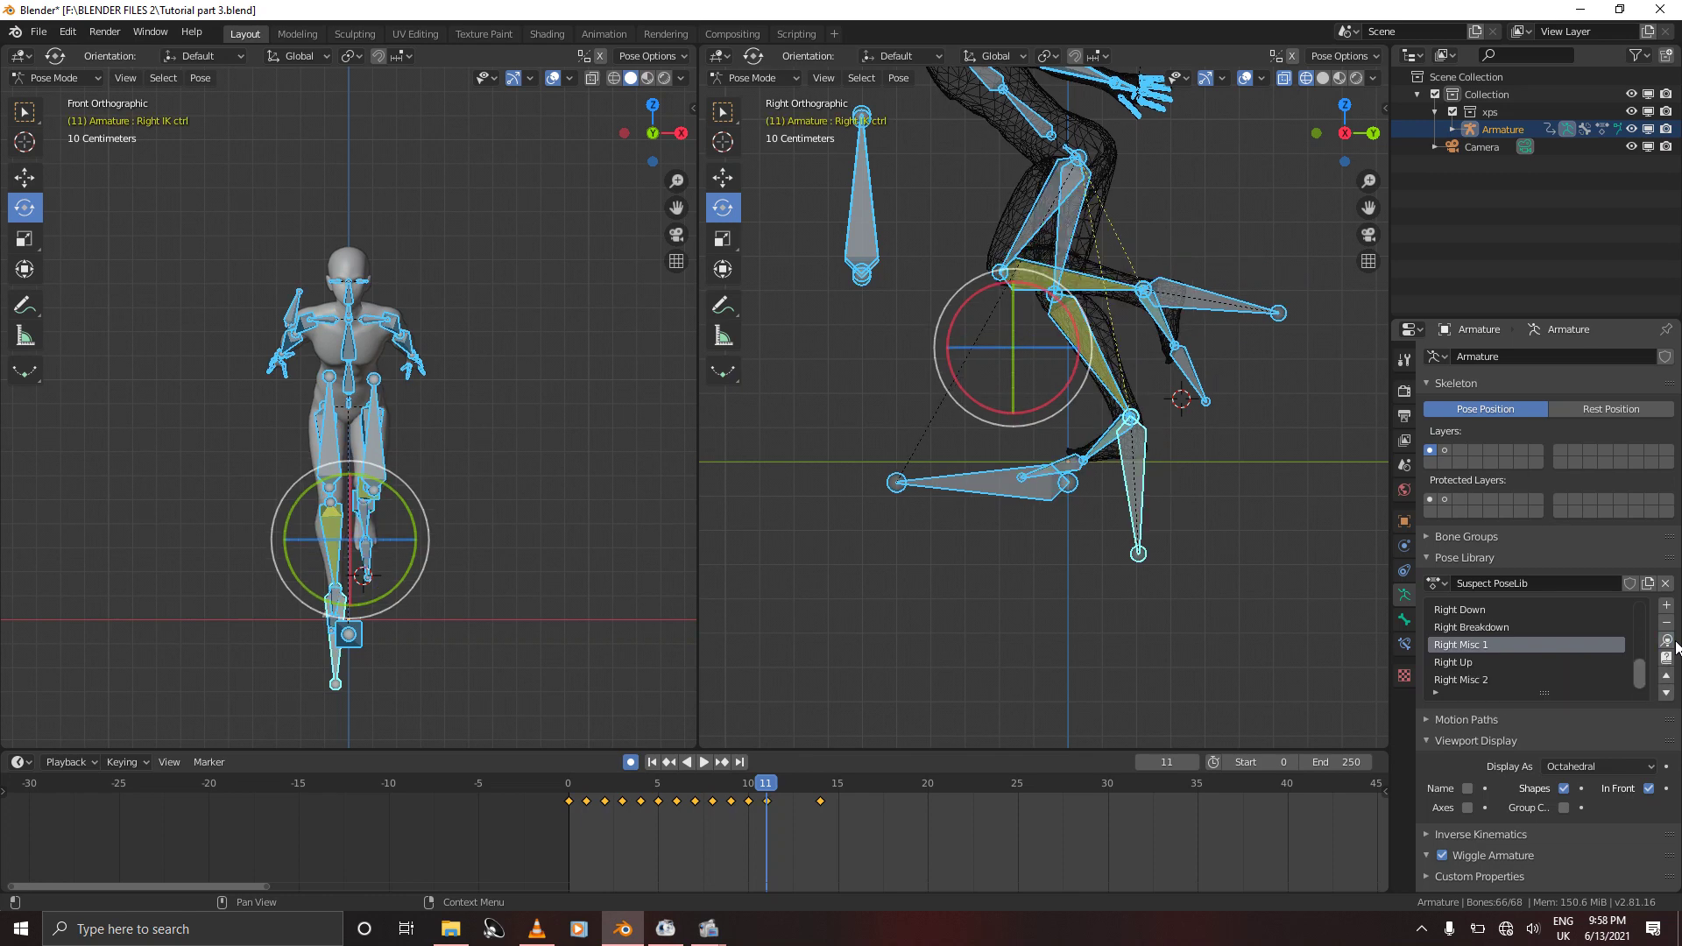
{"action": "key", "text": "Right"}
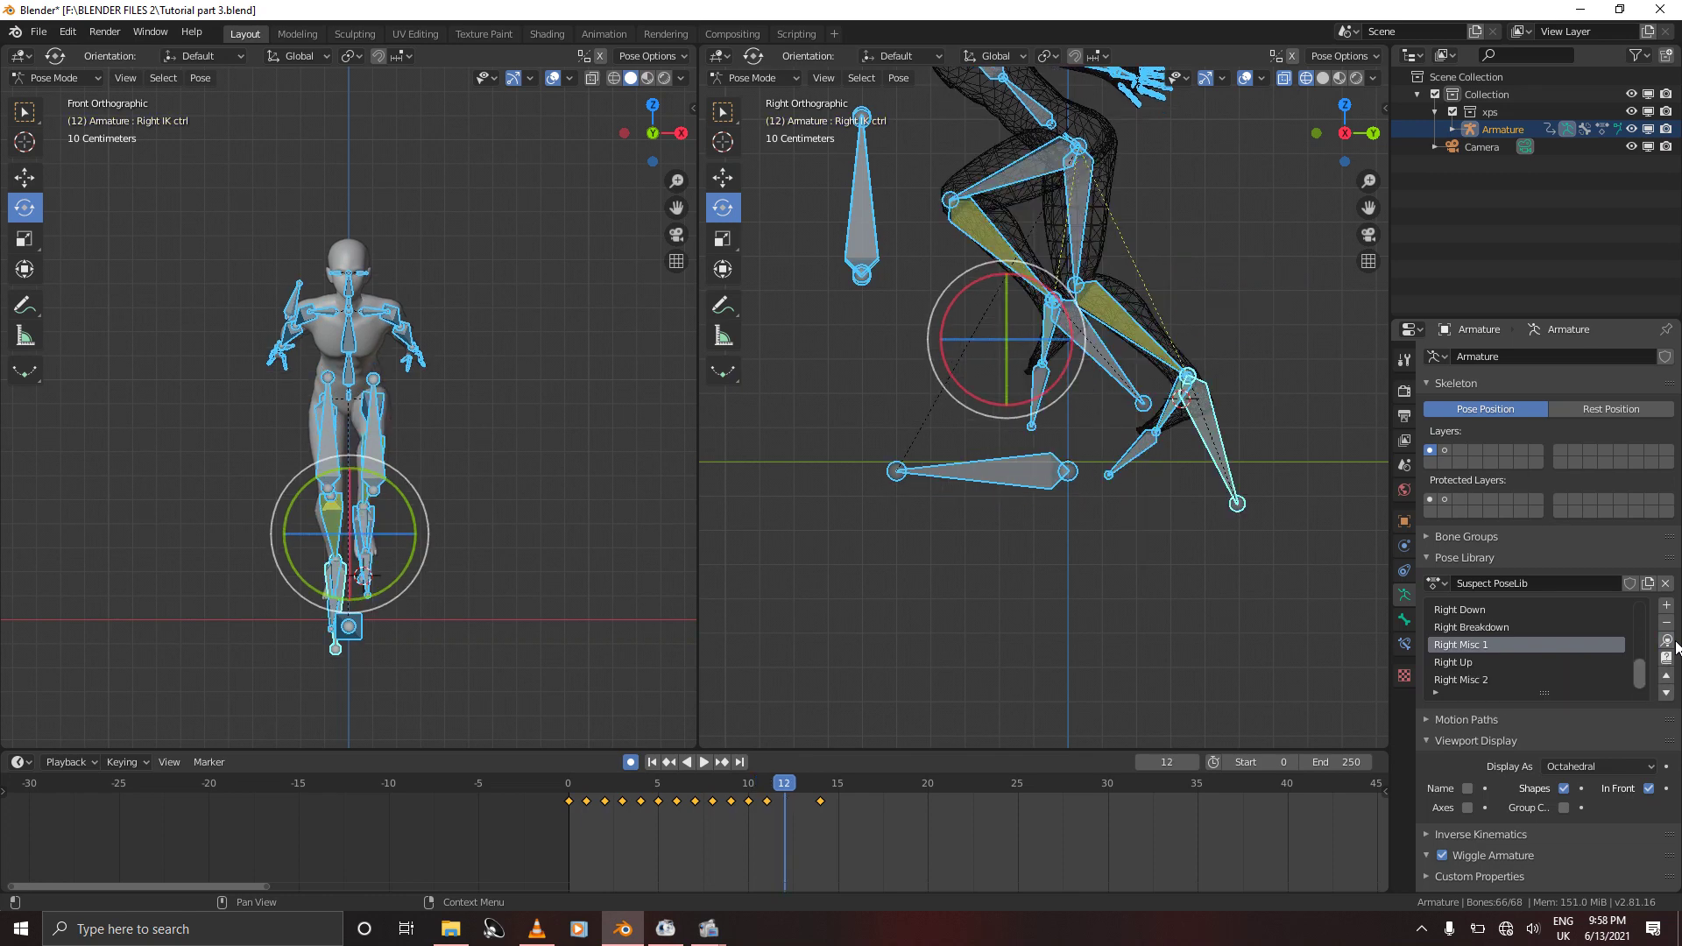
{"action": "left_click", "coordinate": [1471, 663]}
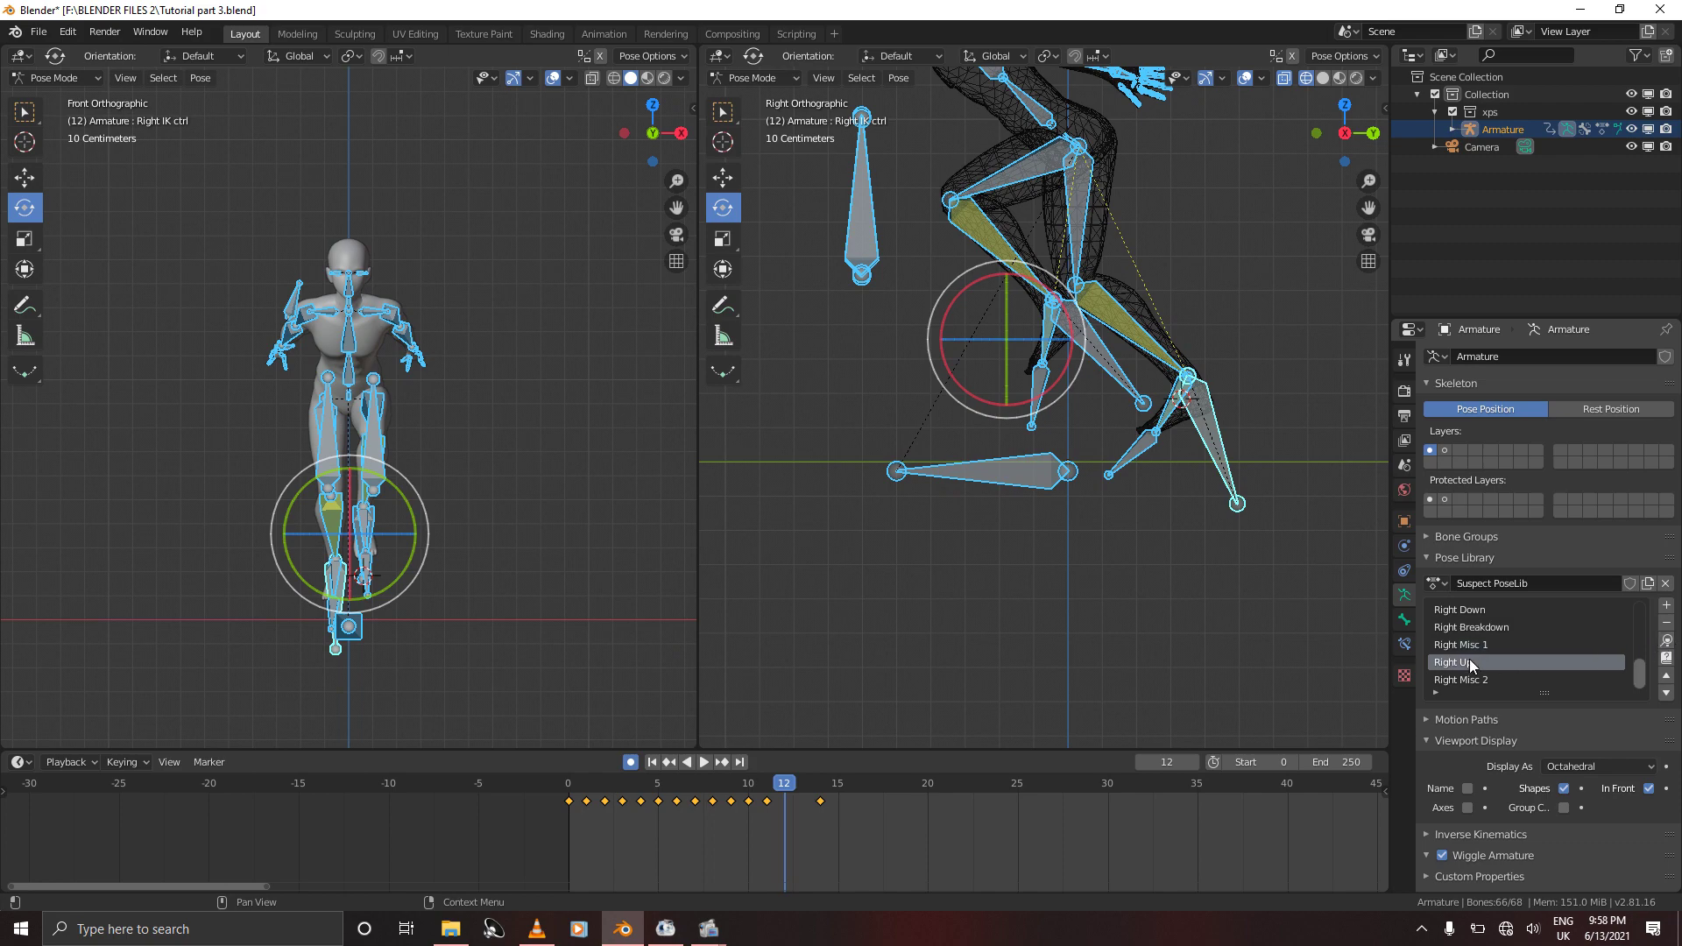
{"action": "left_click", "coordinate": [1667, 640]}
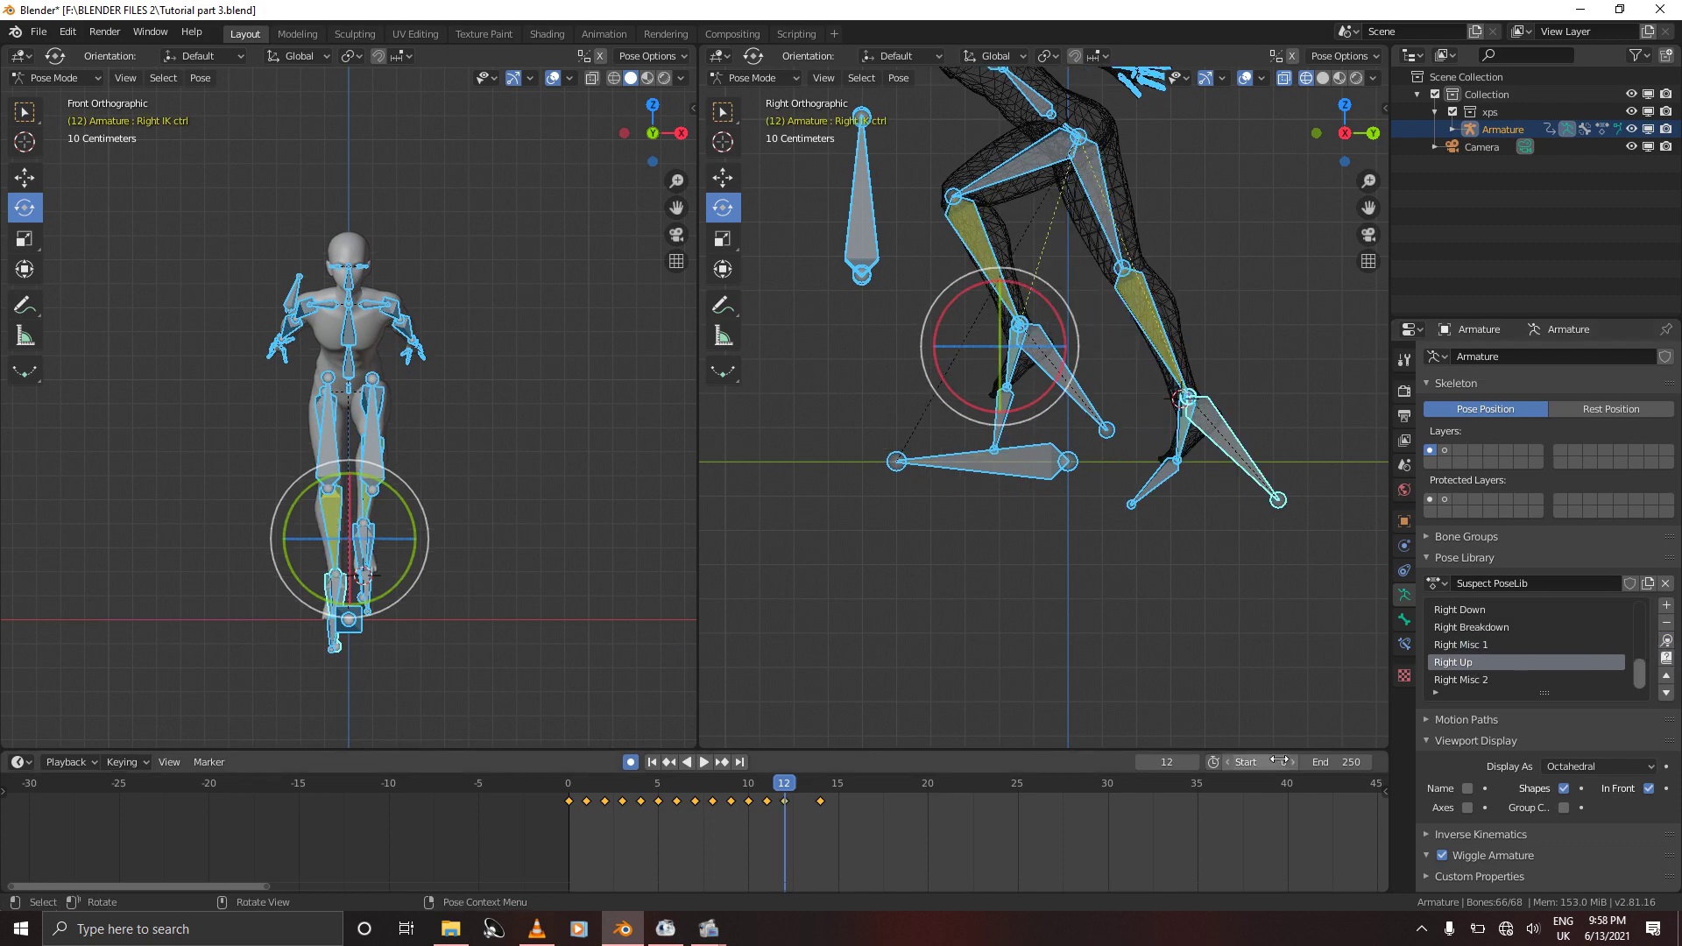
Apply the Right Misc 2 pose from the pose library at frame 13
{"action": "key", "text": "Right"}
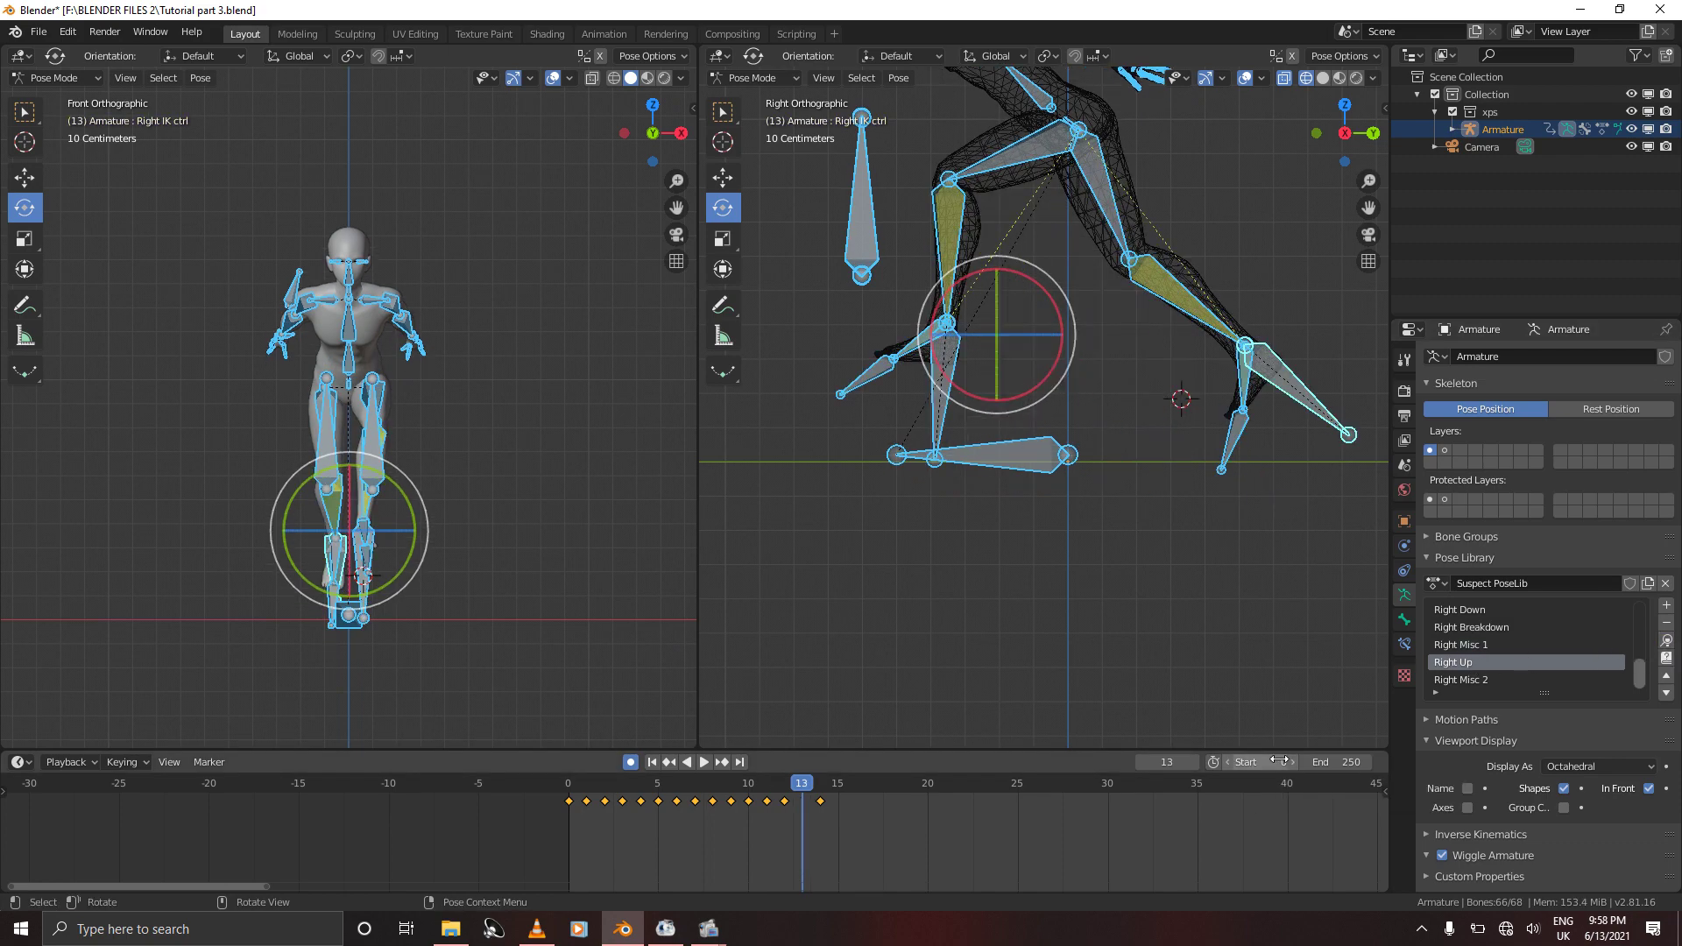
{"action": "left_click", "coordinate": [1474, 680]}
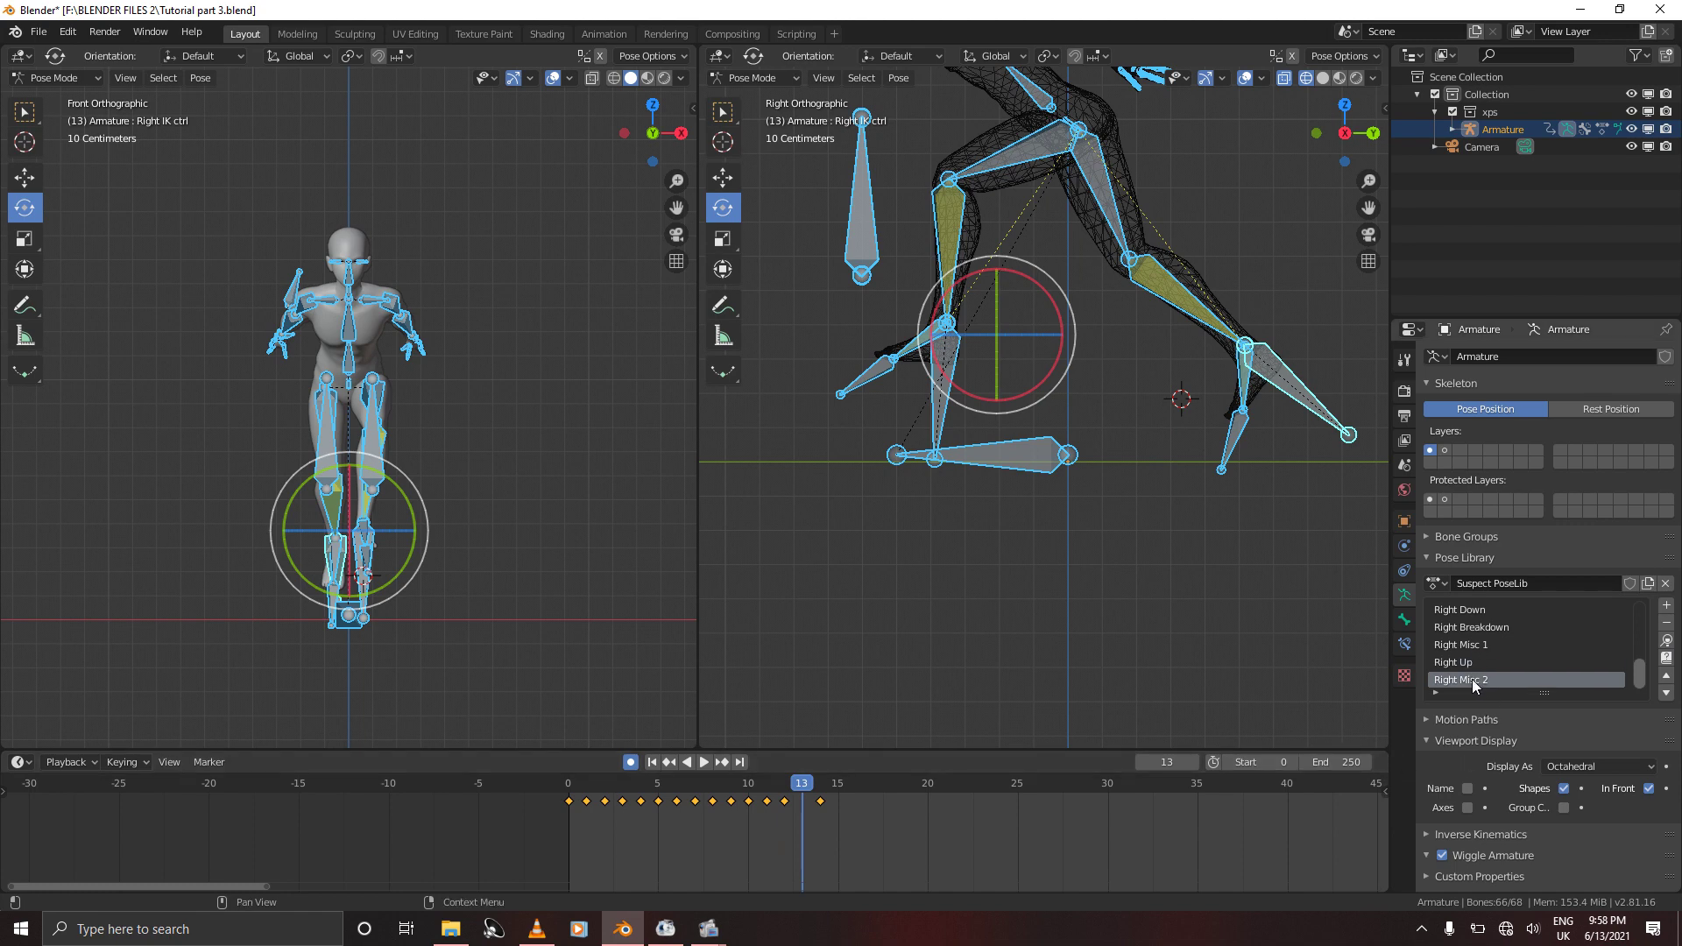
{"action": "left_click", "coordinate": [1669, 645]}
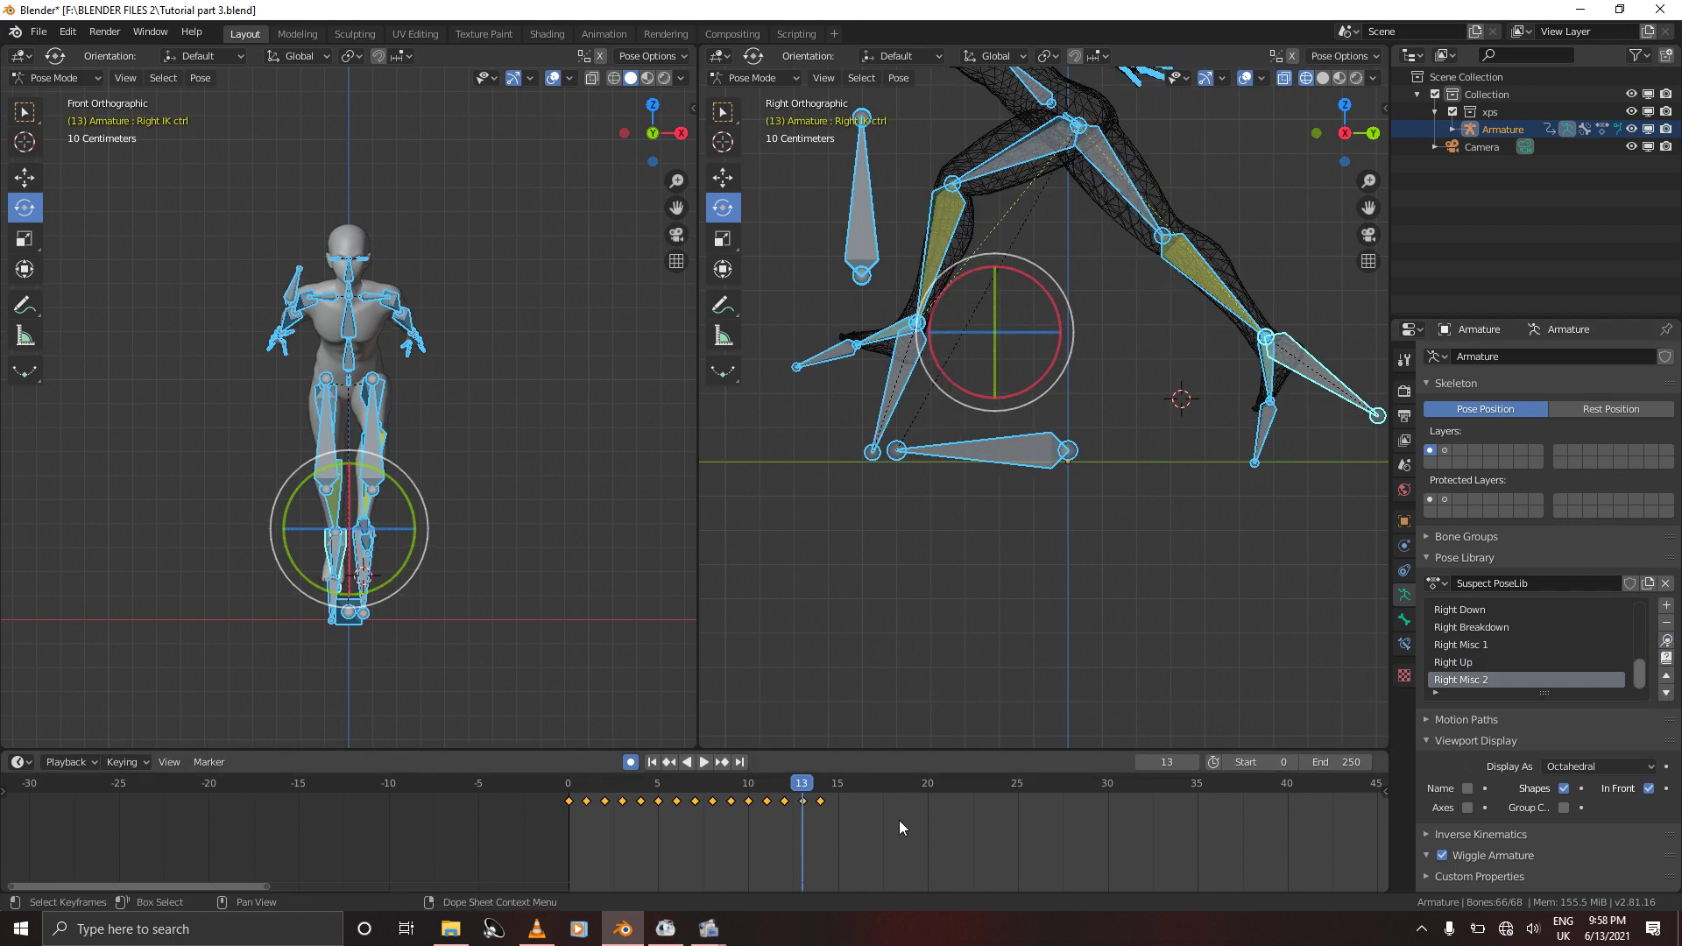
Step back and forth through frames 0 to 14 to review the motion of the complete run cycle
{"action": "key", "text": "Right"}
{"action": "key", "text": "Left"}
{"action": "key", "text": "Left"}
{"action": "key", "text": "Left"}
{"action": "key", "text": "Left"}
{"action": "key", "text": "Left"}
{"action": "key", "text": "Left"}
{"action": "key", "text": "Left"}
{"action": "key", "text": "Left"}
{"action": "key", "text": "Left"}
{"action": "key", "text": "Left"}
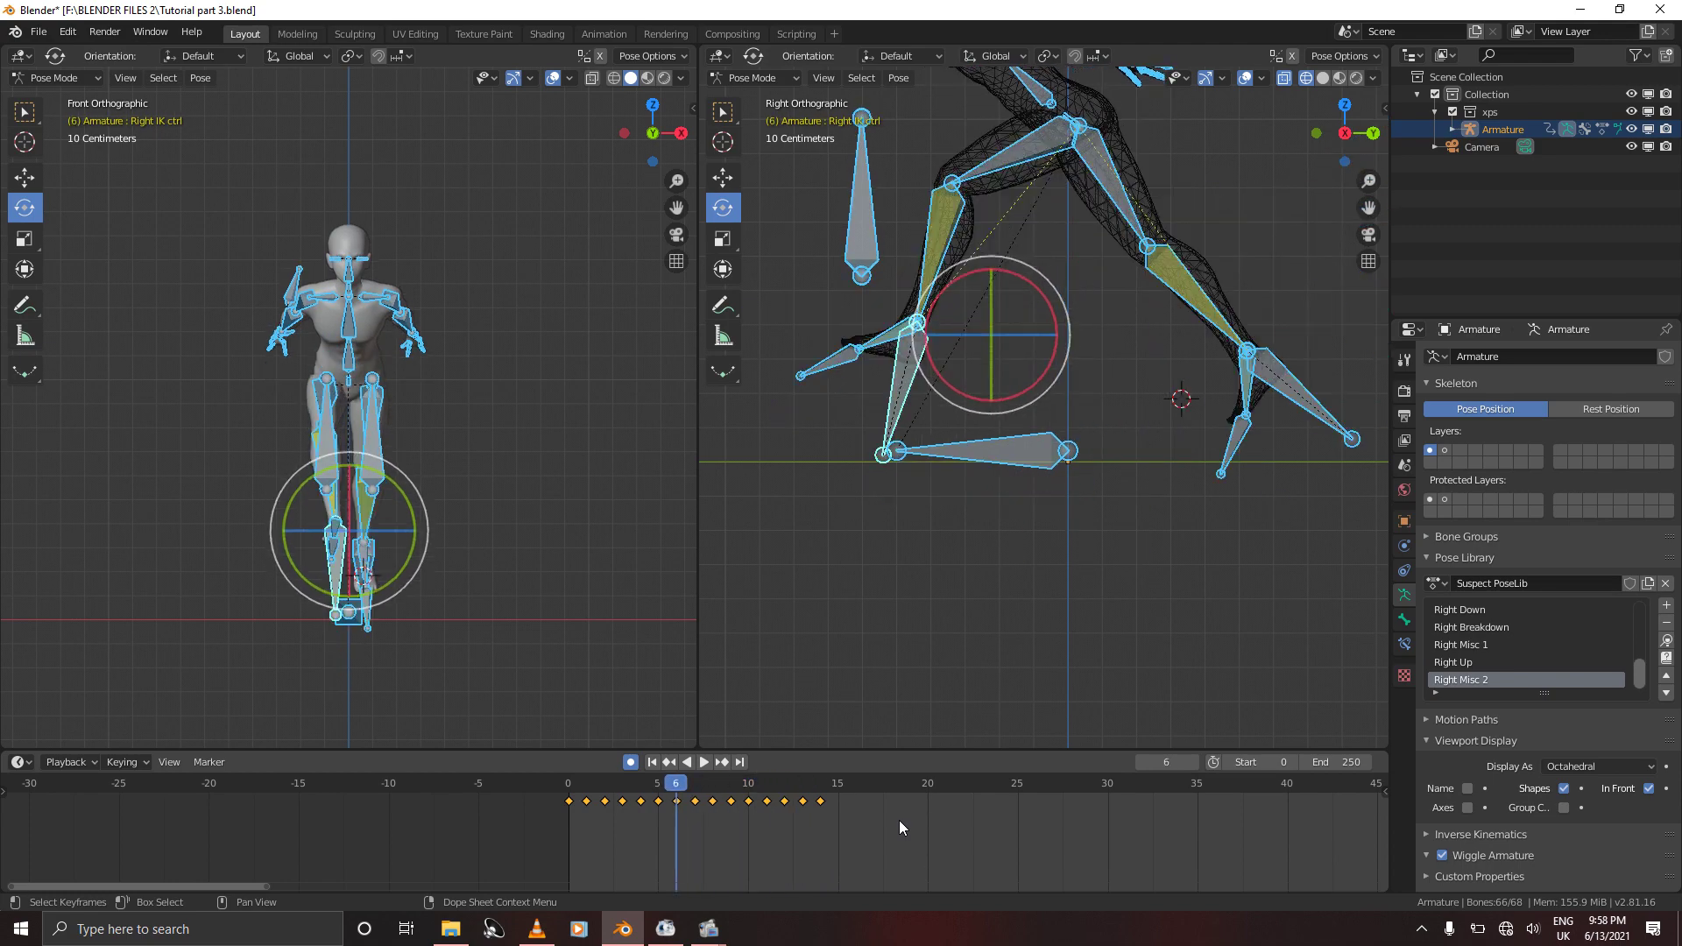
{"action": "key", "text": "Left"}
{"action": "key", "text": "Left"}
{"action": "key", "text": "Left"}
{"action": "key", "text": "Left"}
{"action": "key", "text": "Right"}
{"action": "key", "text": "Right"}
{"action": "key", "text": "Right"}
{"action": "key", "text": "Right"}
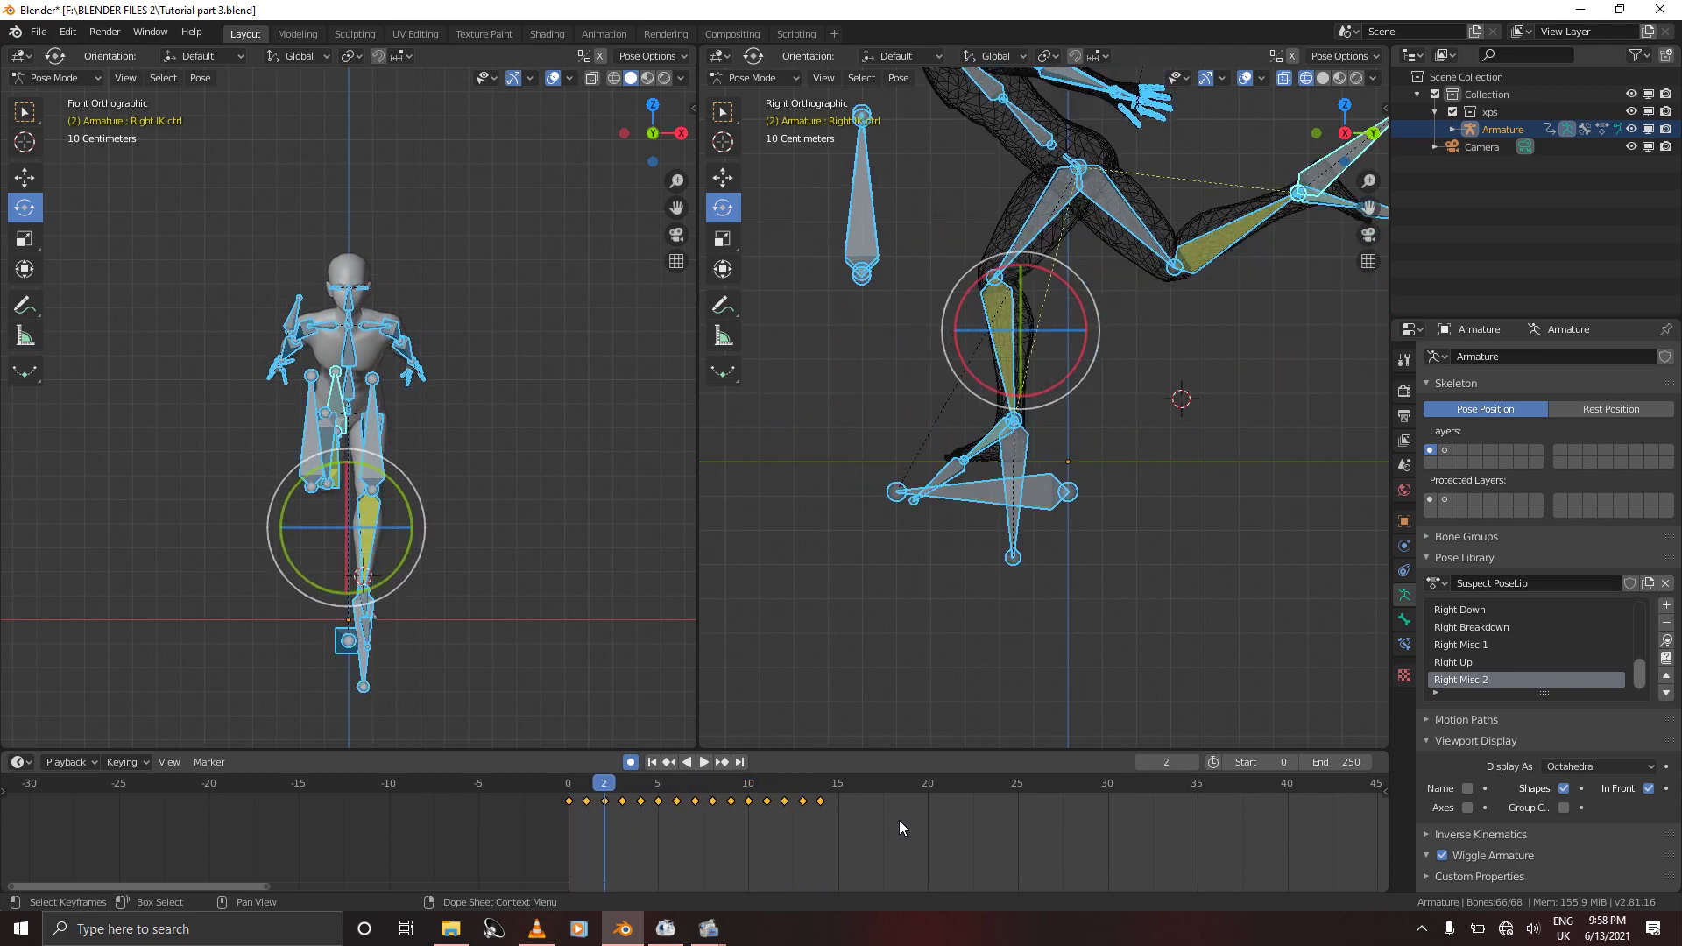
{"action": "key", "text": "Right"}
{"action": "key", "text": "Right"}
{"action": "key", "text": "Right"}
{"action": "key", "text": "Right"}
{"action": "key", "text": "Right"}
{"action": "key", "text": "Right"}
{"action": "key", "text": "Right"}
{"action": "key", "text": "Right"}
{"action": "key", "text": "Right"}
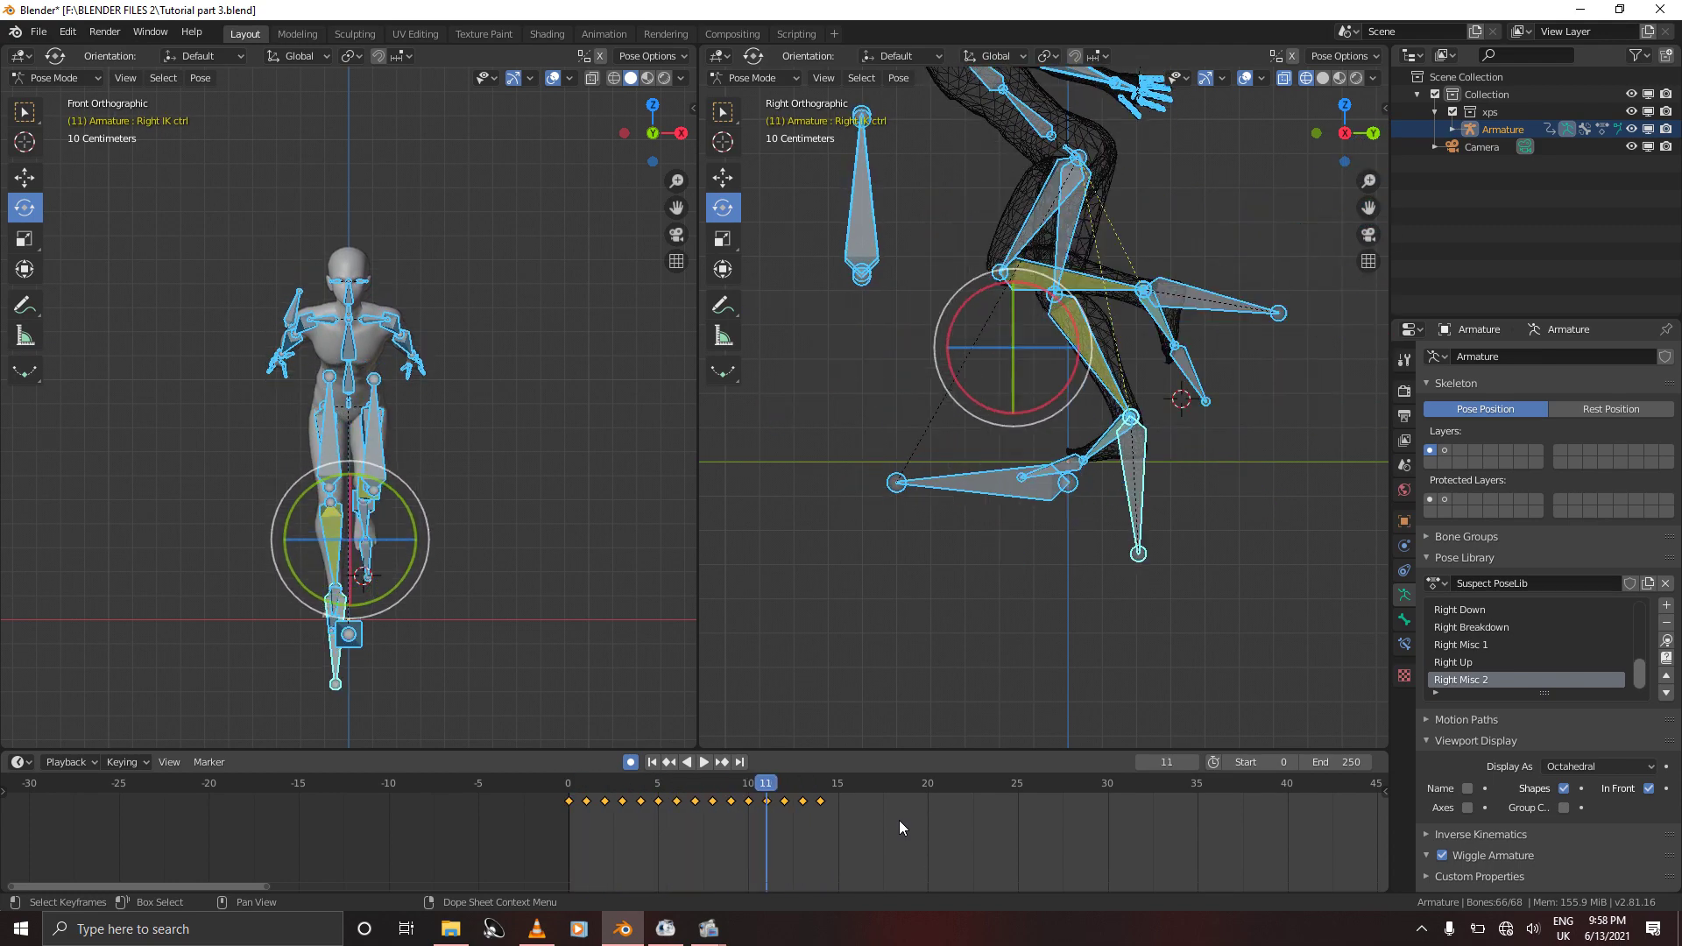
{"action": "key", "text": "Right"}
{"action": "key", "text": "Left"}
{"action": "key", "text": "Left"}
{"action": "key", "text": "Left"}
{"action": "key", "text": "Left"}
{"action": "key", "text": "Left"}
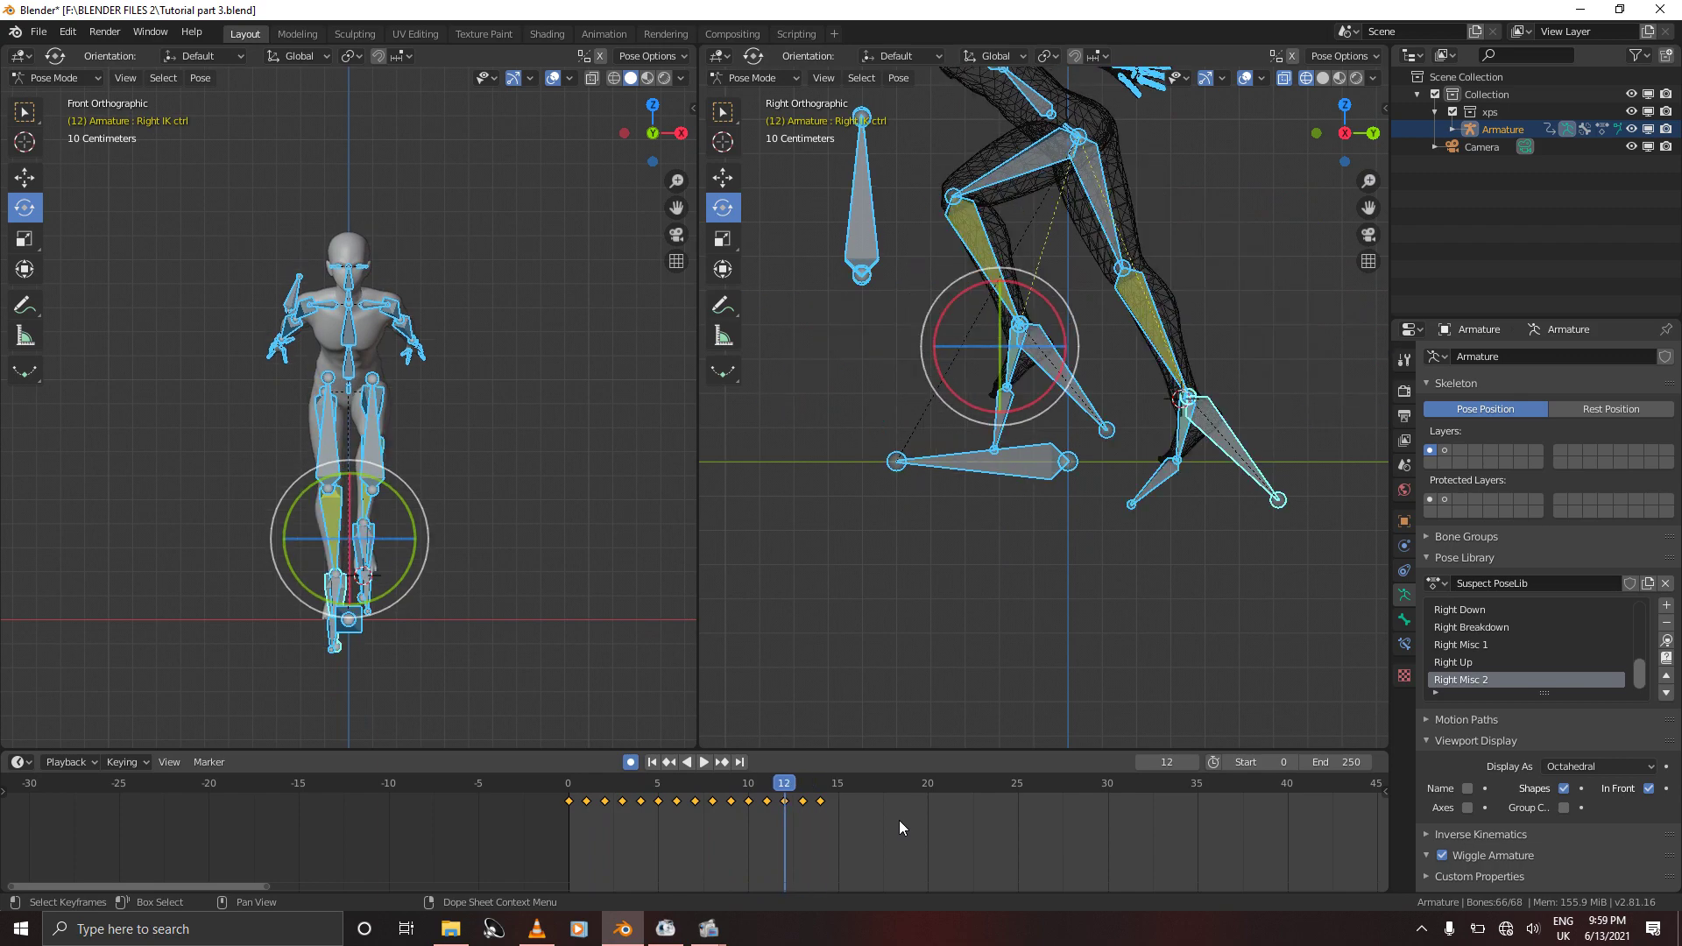
{"action": "key", "text": "Left"}
{"action": "key", "text": "Left"}
{"action": "key", "text": "Left"}
{"action": "key", "text": "Left"}
{"action": "key", "text": "Left"}
{"action": "key", "text": "Left"}
{"action": "key", "text": "Left"}
{"action": "key", "text": "Left"}
{"action": "key", "text": "Left"}
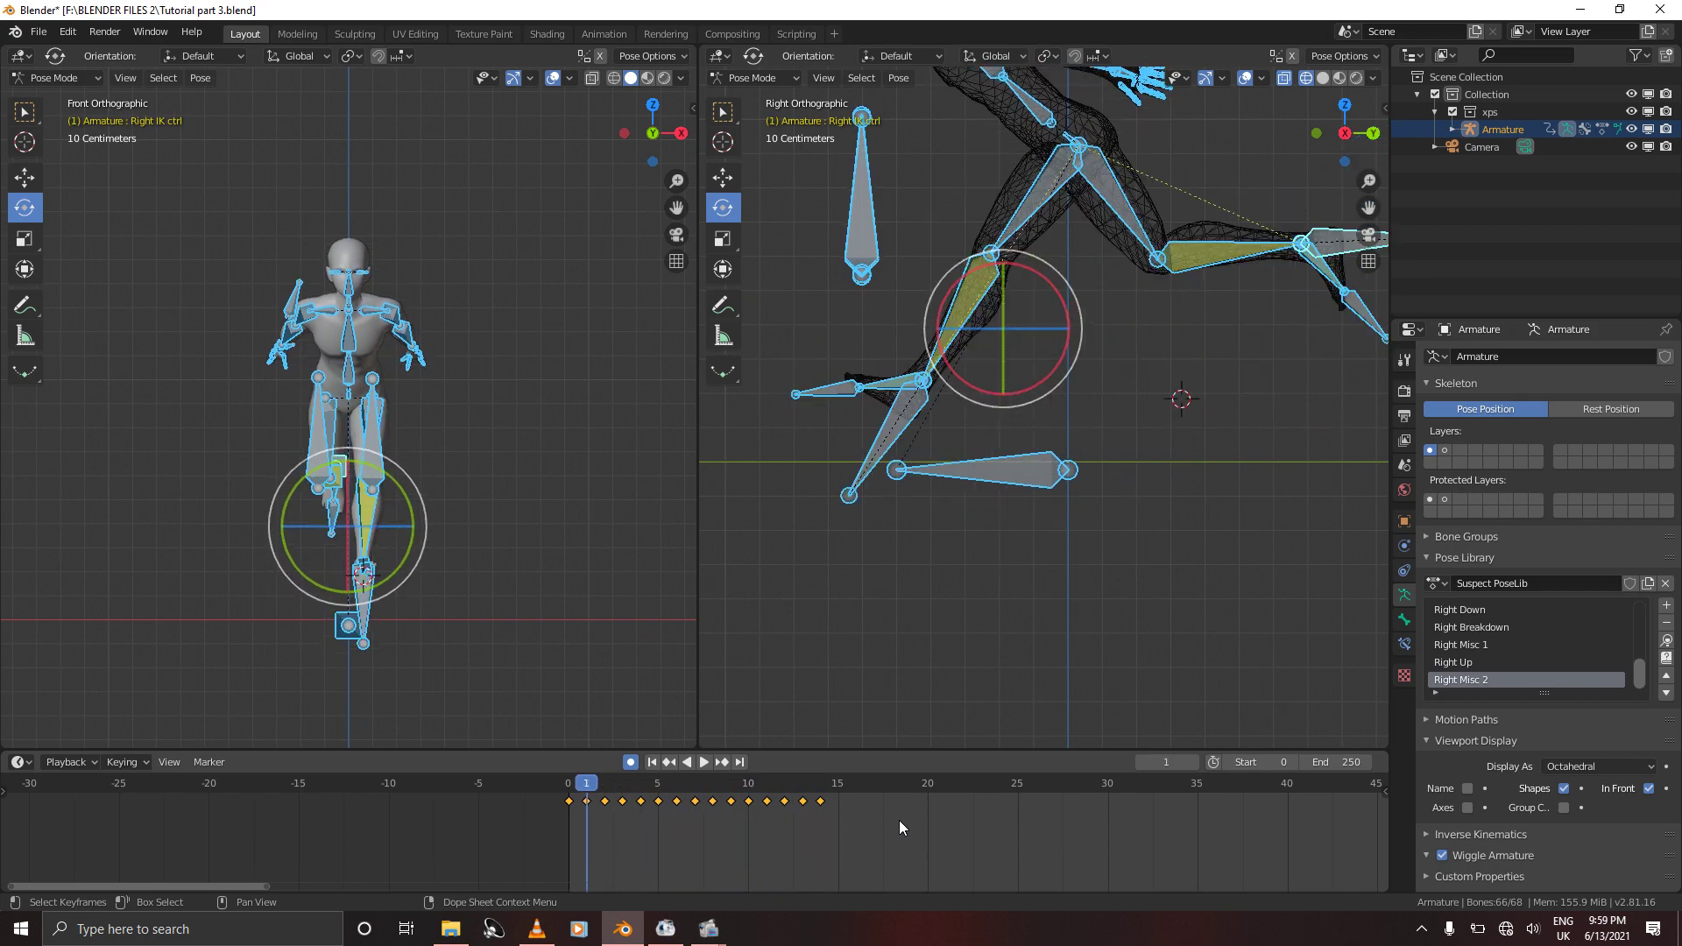
{"action": "key", "text": "Right"}
{"action": "key", "text": "Right"}
{"action": "key", "text": "Right"}
{"action": "key", "text": "Right"}
{"action": "key", "text": "Right"}
{"action": "key", "text": "Right"}
{"action": "key", "text": "Right"}
{"action": "key", "text": "Right"}
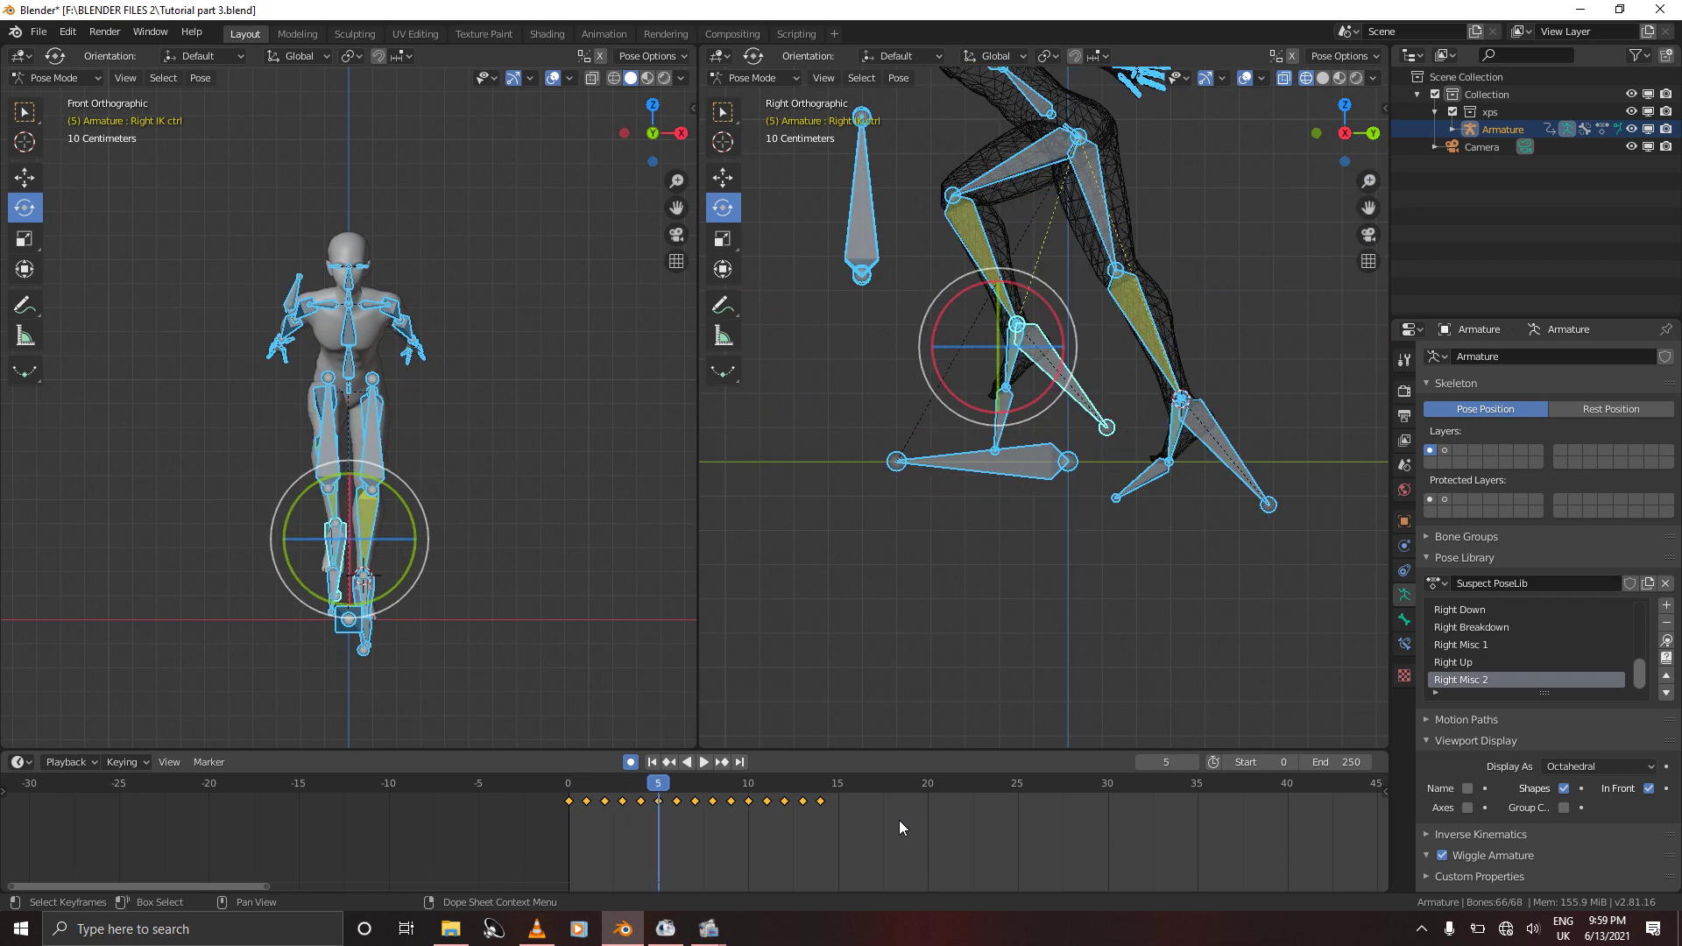
{"action": "key", "text": "Right"}
{"action": "key", "text": "Right"}
{"action": "key", "text": "Right"}
{"action": "key", "text": "Right"}
{"action": "key", "text": "Right"}
{"action": "key", "text": "Right"}
{"action": "key", "text": "Right"}
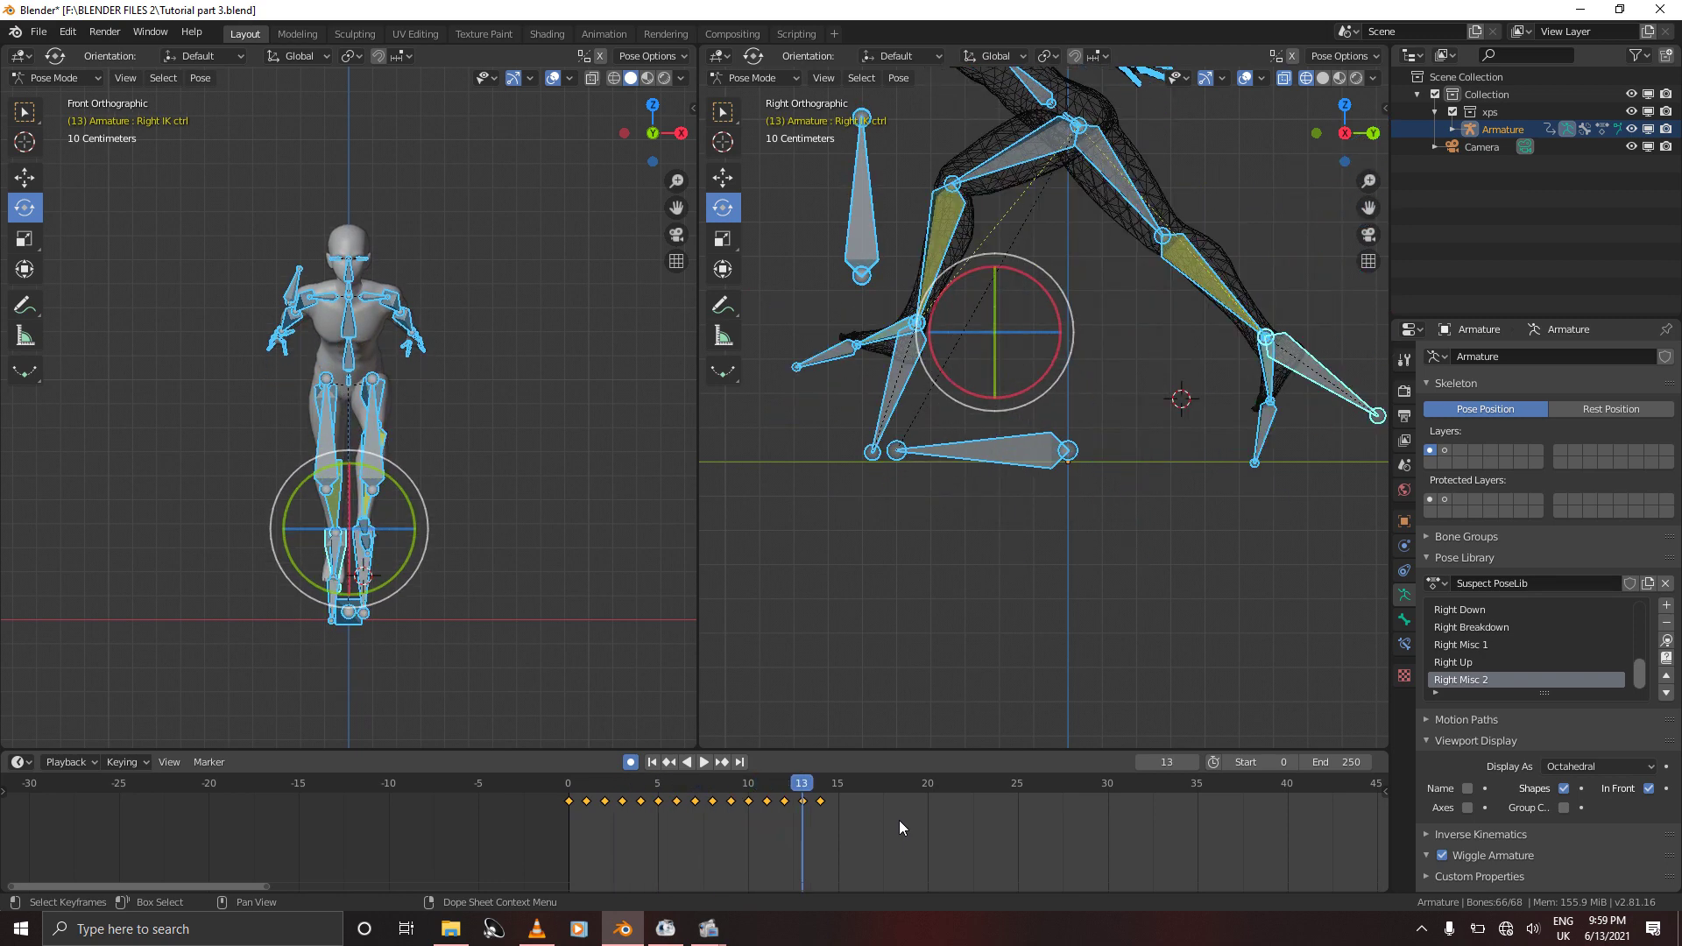
Go to frame 14 and save the file Tutorial part 3.blend
{"action": "key", "text": "Left"}
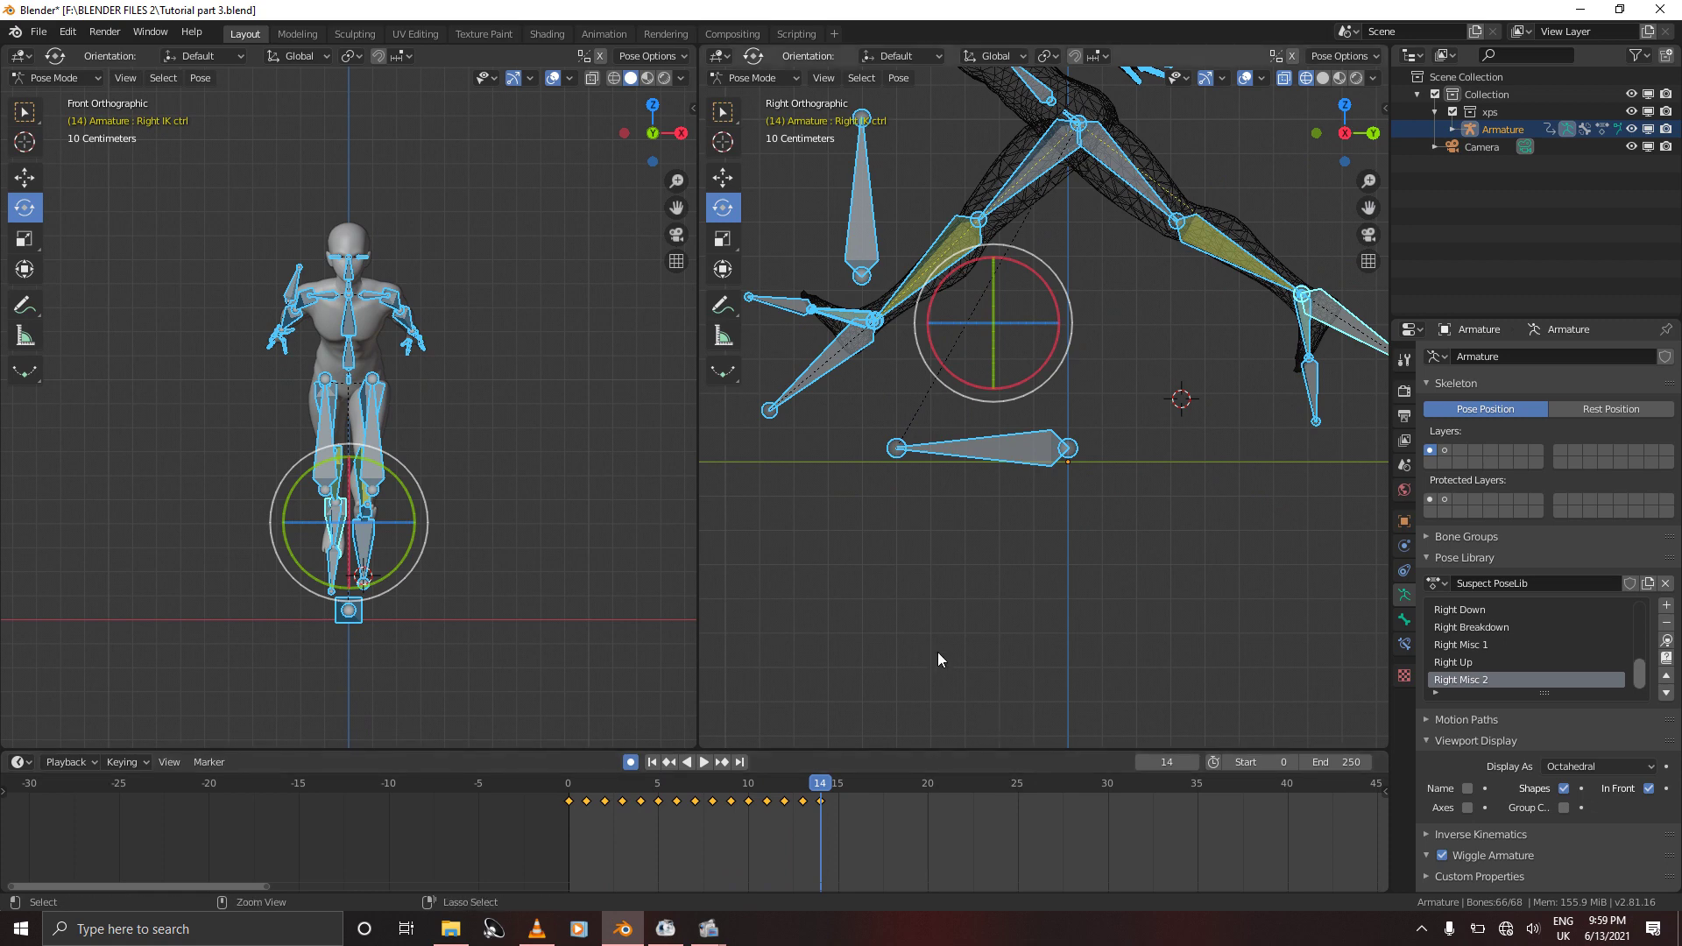
{"action": "key", "text": "ctrl+s"}
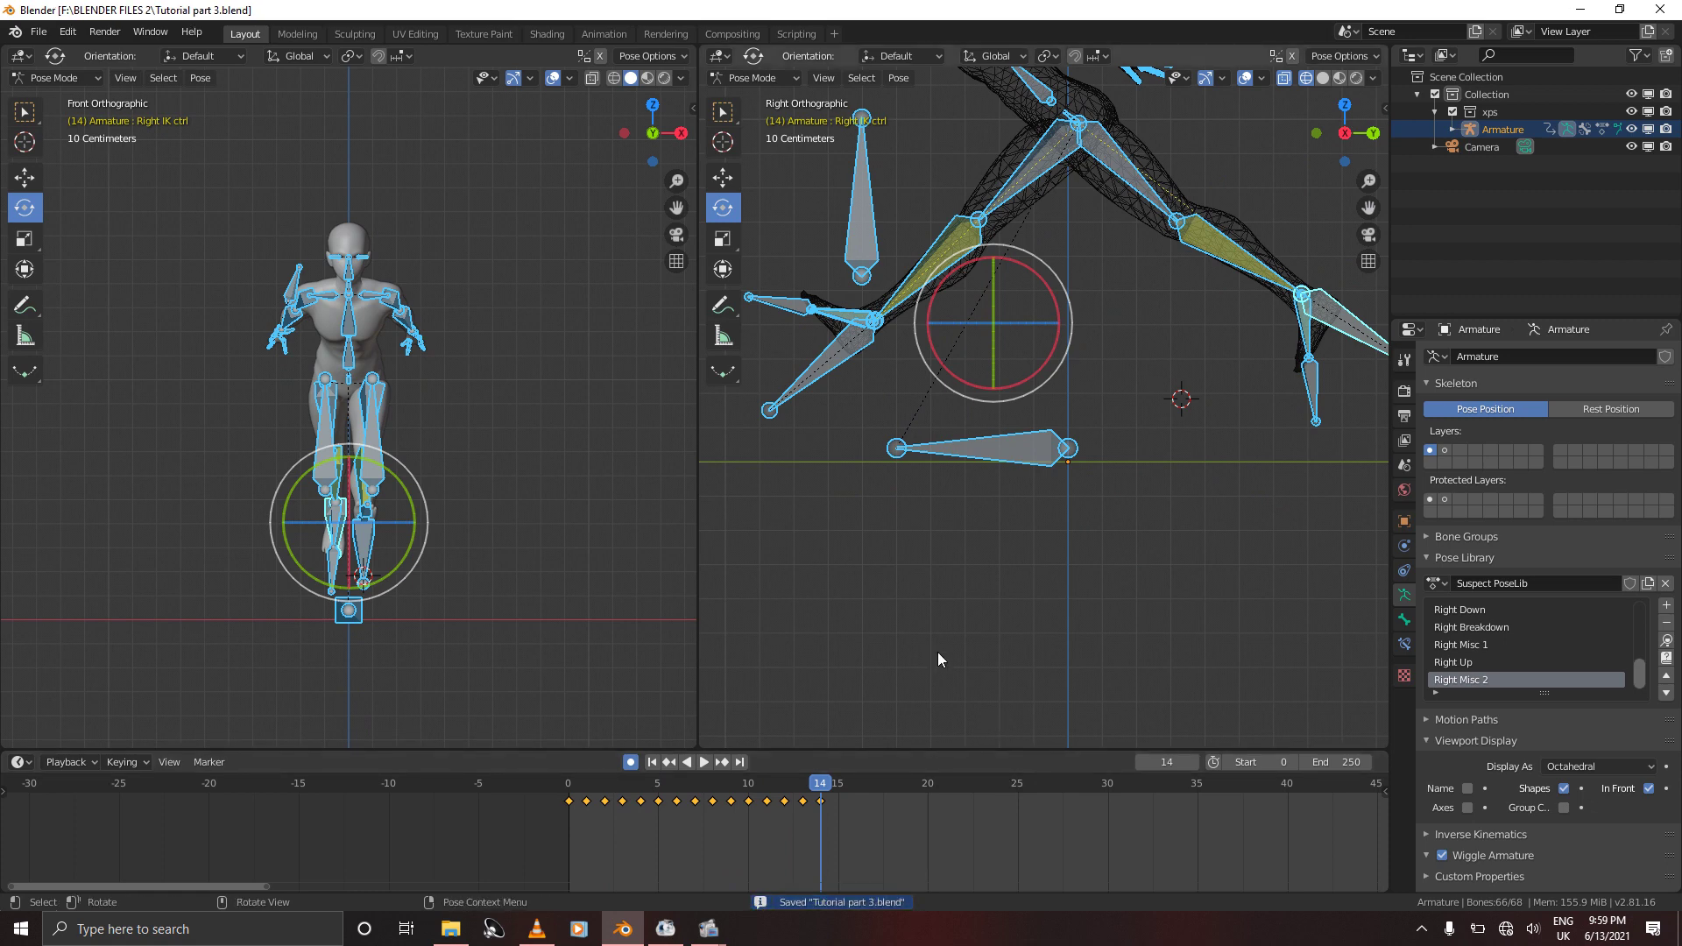